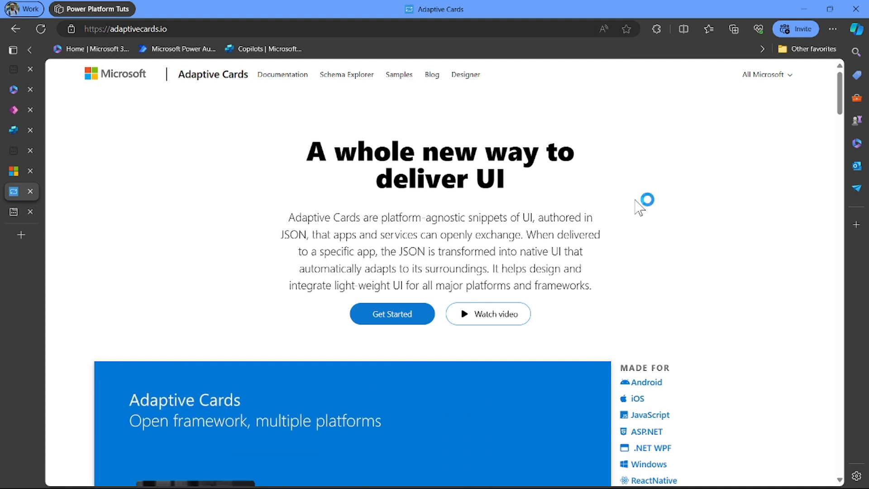
- Switch from the Adaptive Cards website to the Copilot Studio copilots list
{"action": "left_click", "coordinate": [15, 132]}
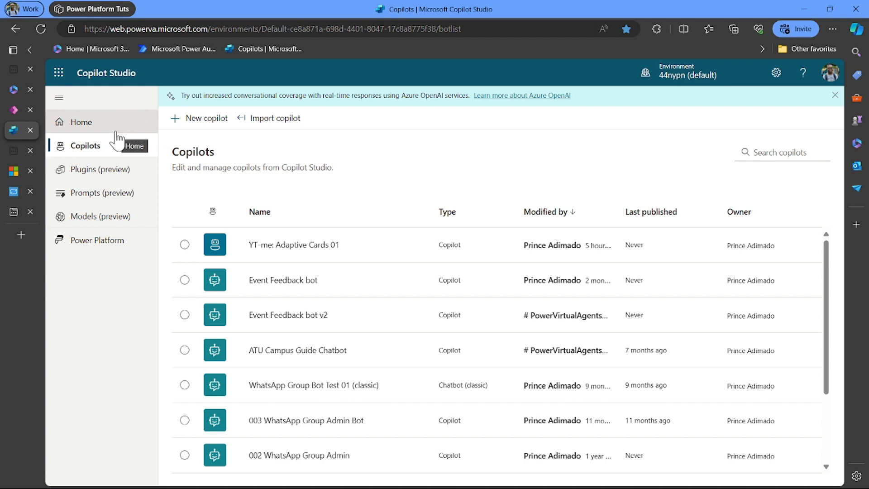
- Load web.powerva.microsoft.com in the new tab, then switch to the Power Apps home tab
{"action": "left_click", "coordinate": [9, 216]}
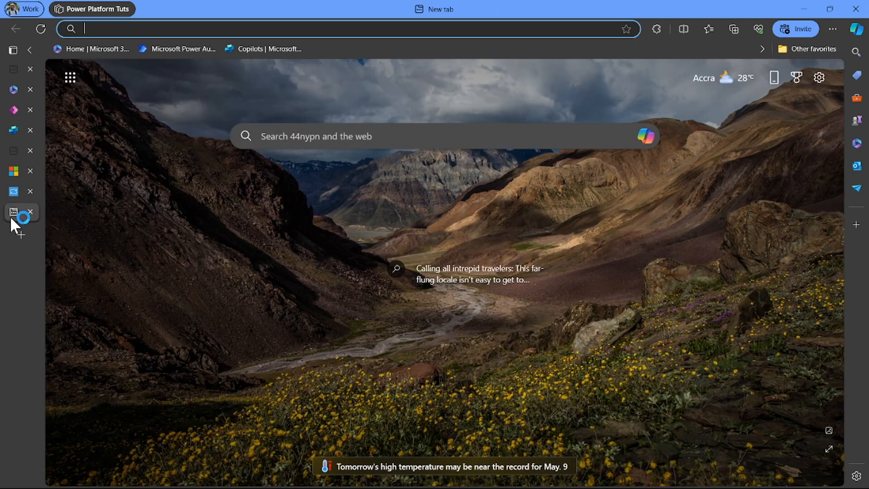
{"action": "left_click", "coordinate": [156, 32]}
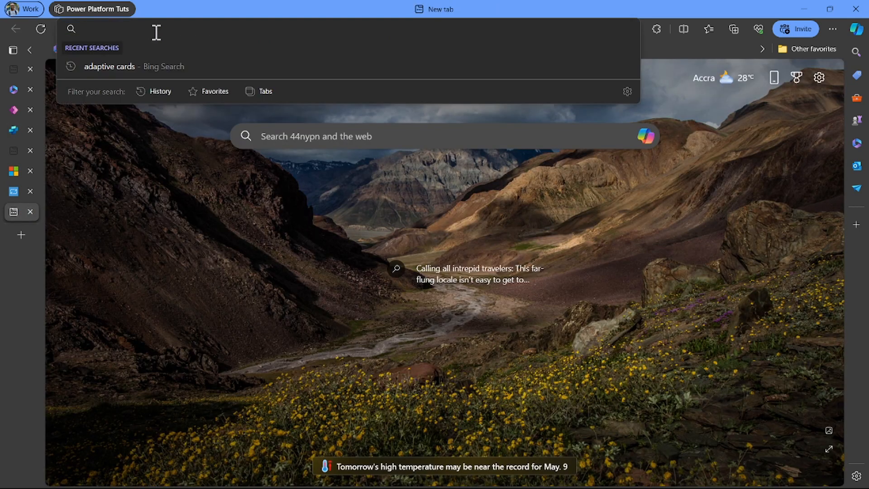
{"action": "type", "text": "web"}
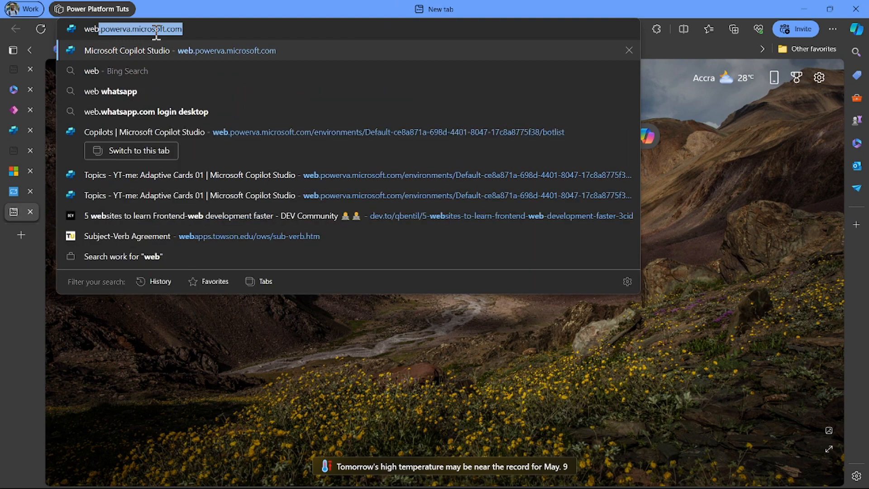
{"action": "key", "text": "Right"}
{"action": "key", "text": "Return"}
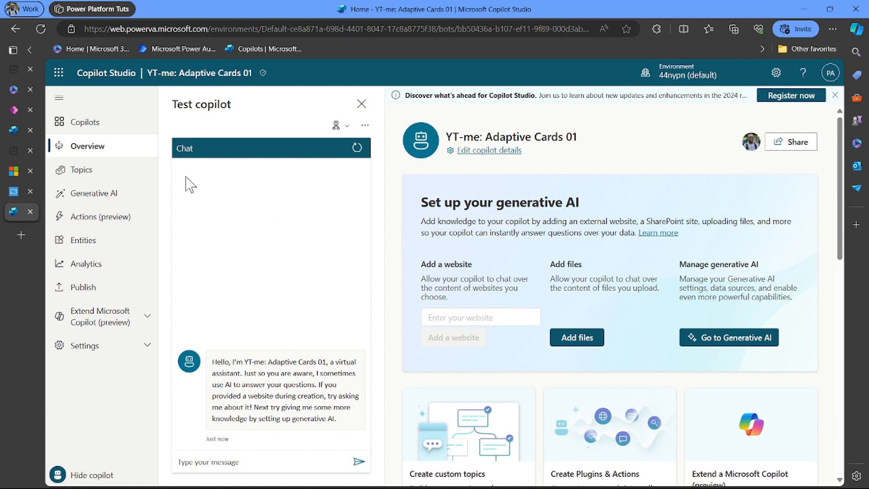
{"action": "left_click", "coordinate": [15, 109]}
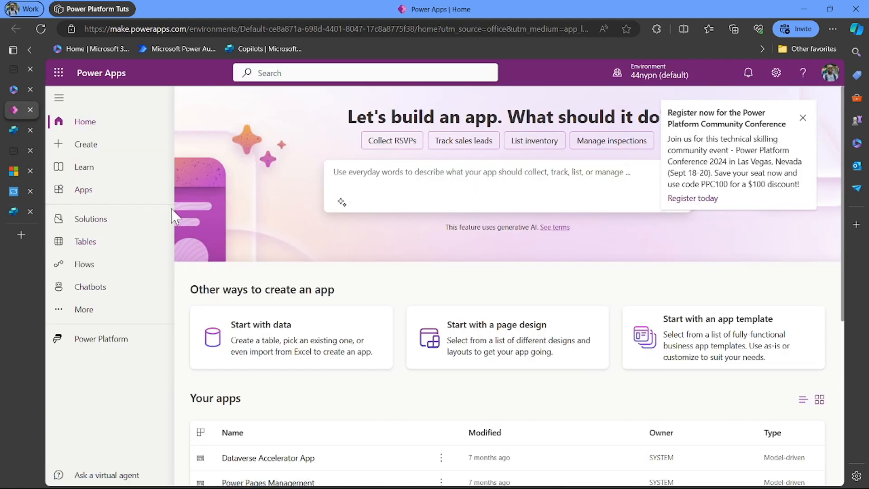
- Open Power Apps from the Microsoft 365 app launcher and expand its More navigation items
{"action": "left_click", "coordinate": [15, 87]}
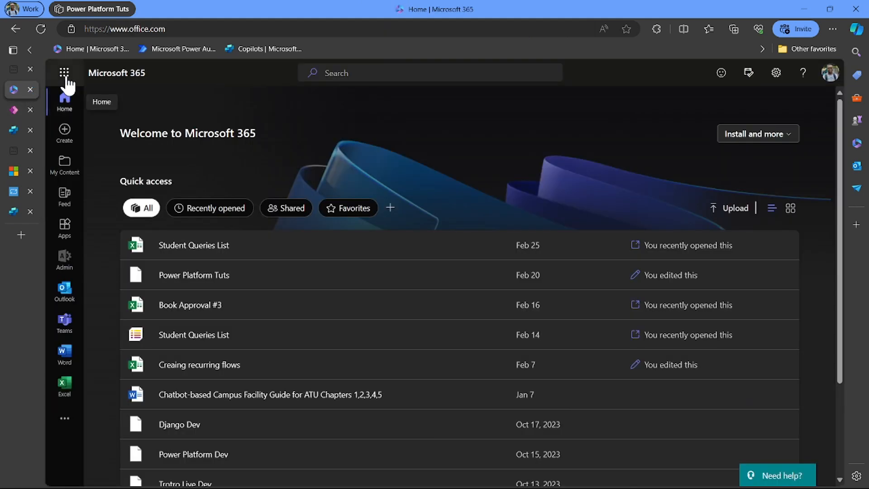
{"action": "left_click", "coordinate": [65, 73]}
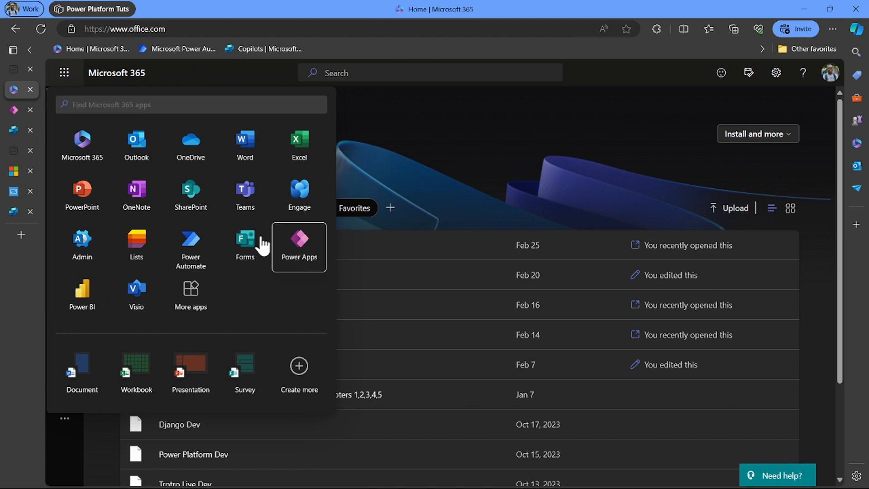
{"action": "left_click", "coordinate": [15, 110]}
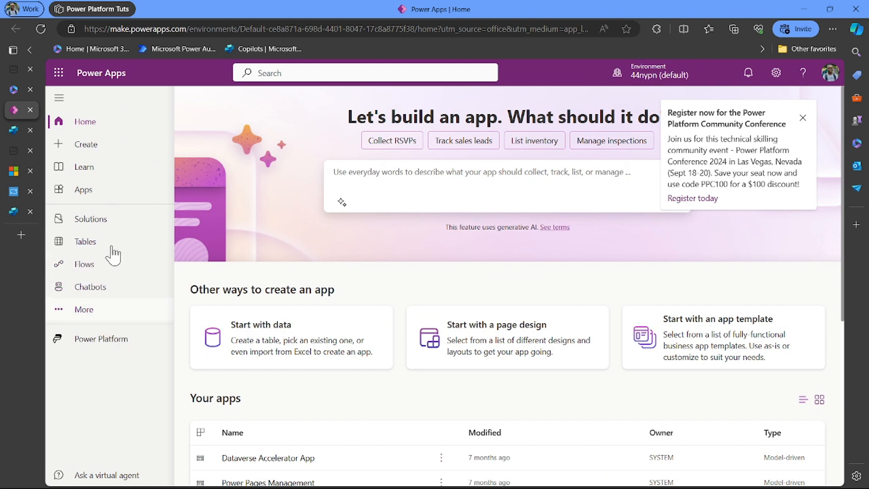
{"action": "left_click", "coordinate": [93, 311]}
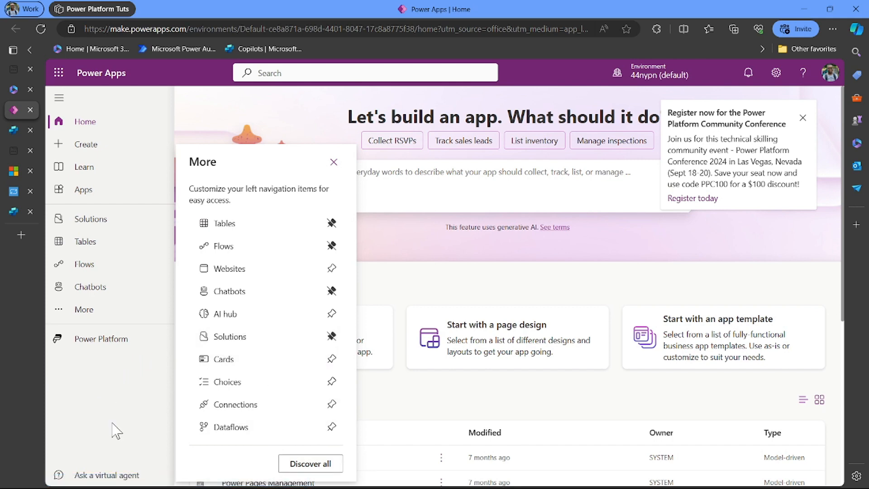
{"action": "left_click", "coordinate": [14, 211]}
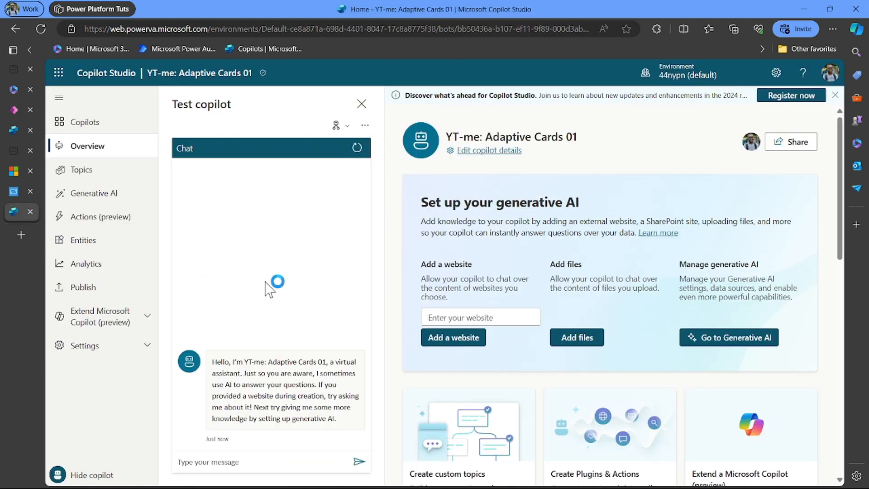
- Create a new copilot, replacing the default 'Copilot 1' name with 'YT-02: Send Message Bot'
{"action": "left_click", "coordinate": [114, 129]}
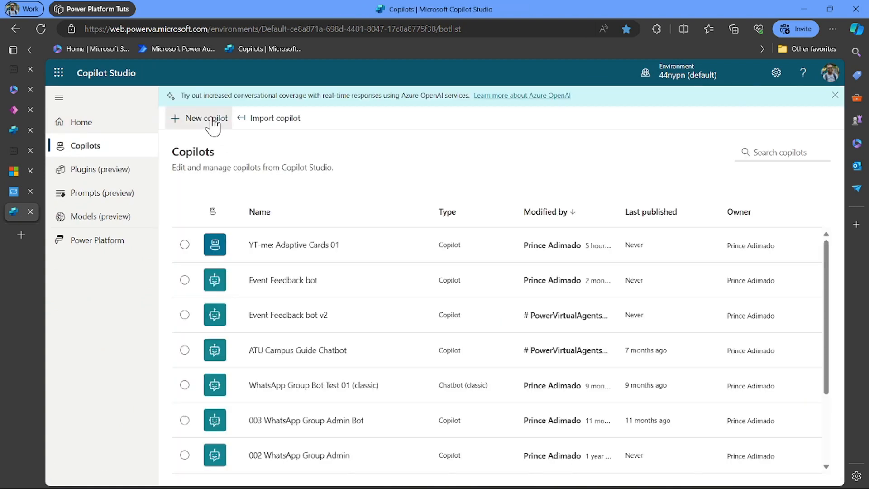
{"action": "left_click", "coordinate": [212, 126]}
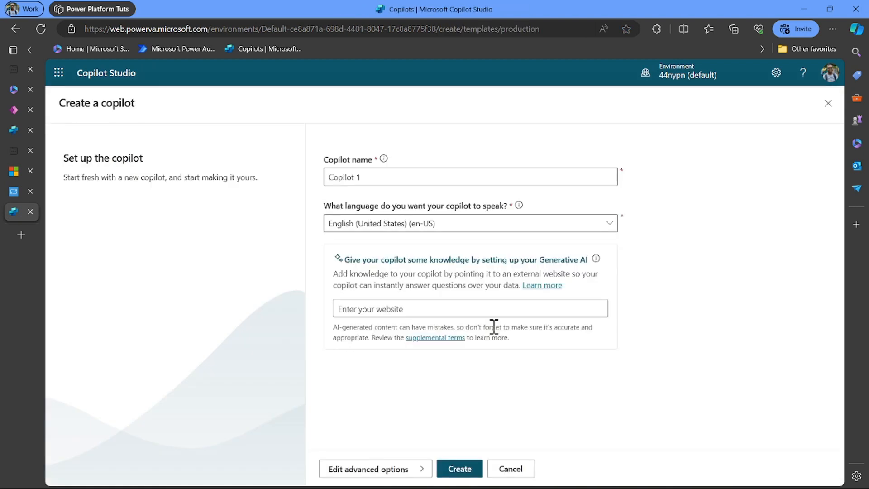
{"action": "left_click", "coordinate": [372, 174]}
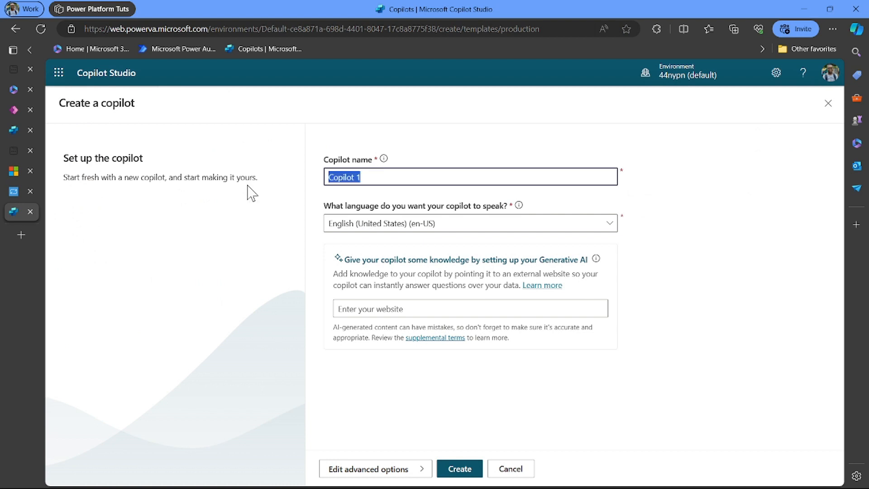
{"action": "key", "text": "BackSpace"}
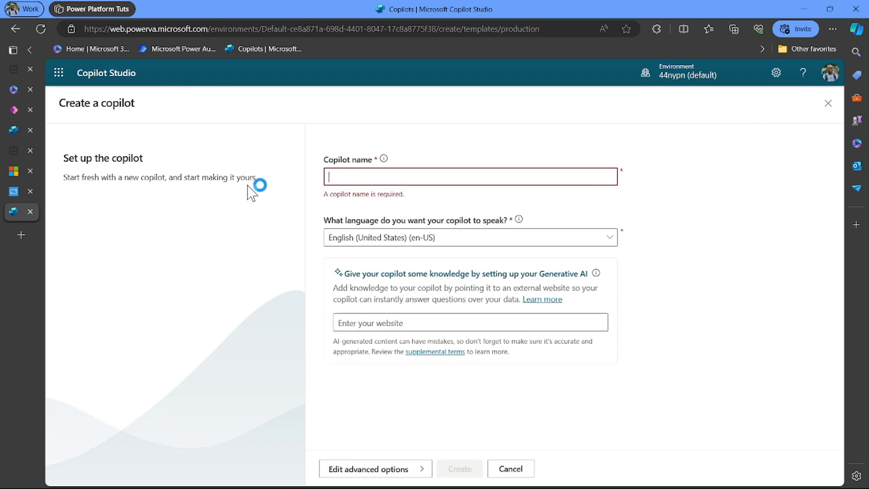
{"action": "type", "text": "YT-02: Send Message"}
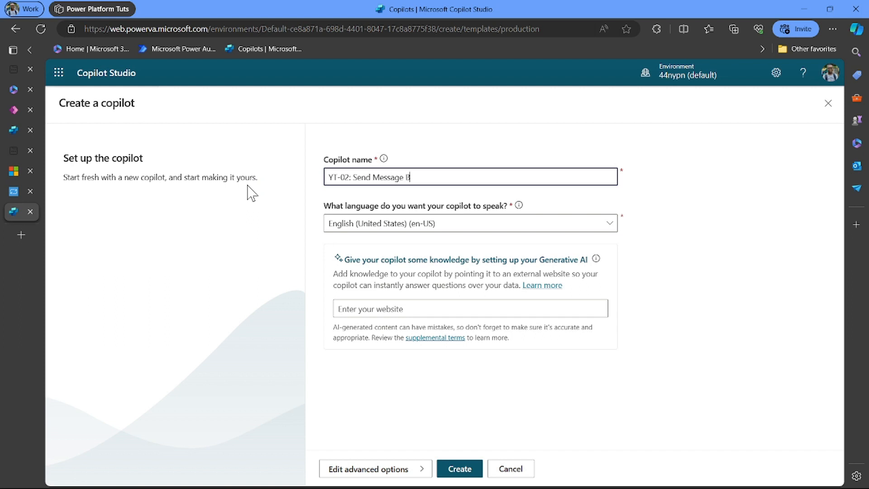
{"action": "type", "text": "Bot"}
{"action": "left_click", "coordinate": [468, 468]}
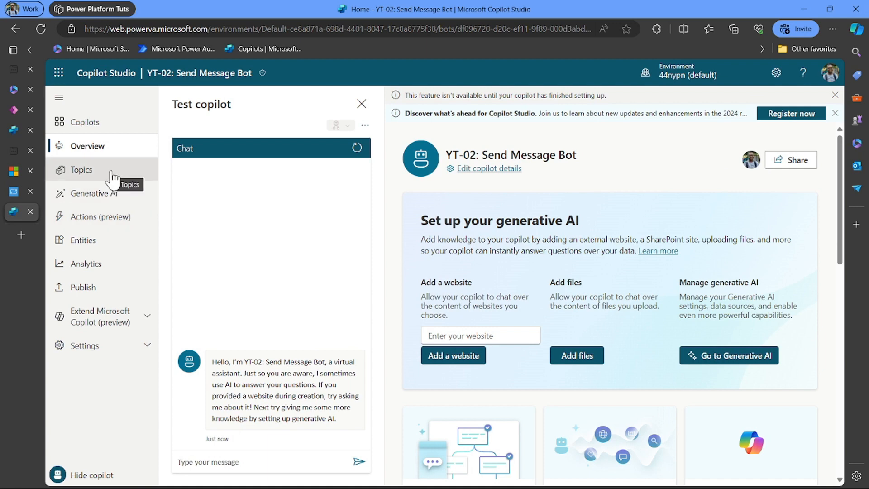
- From the copilot's Topics page, create a new topic from blank
{"action": "left_click", "coordinate": [113, 178]}
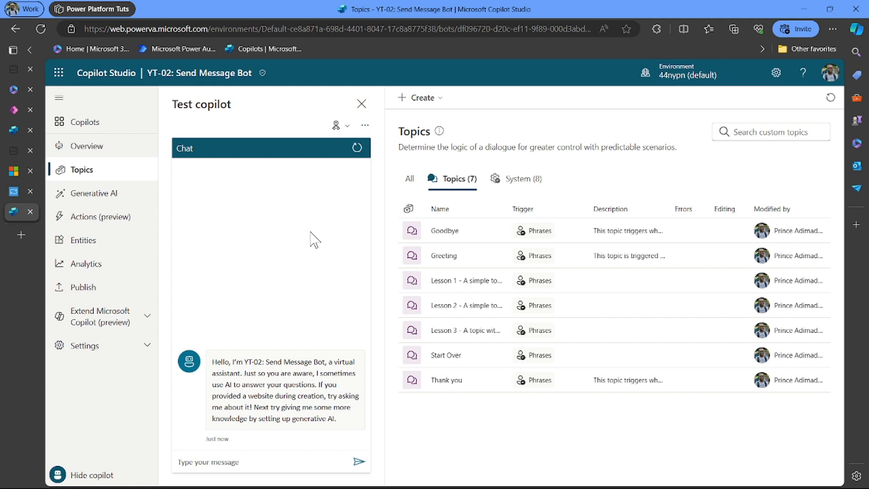
{"action": "left_click", "coordinate": [415, 102]}
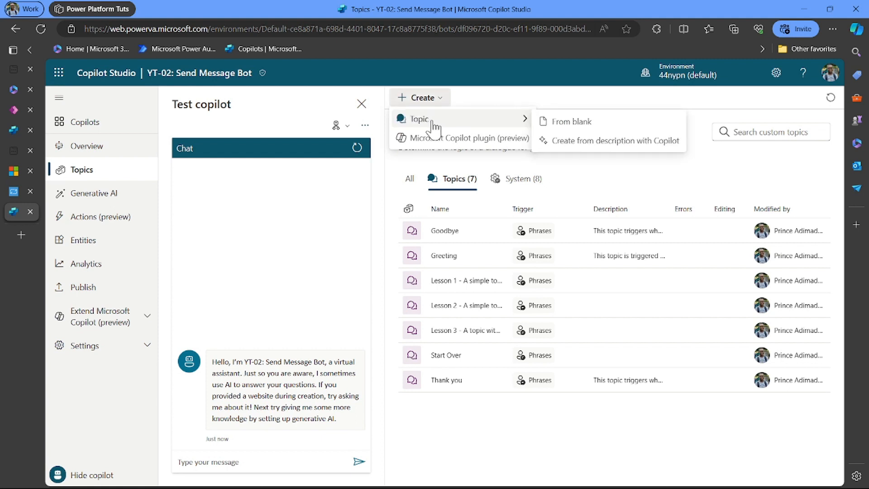
{"action": "mouse_move", "coordinate": [520, 118]}
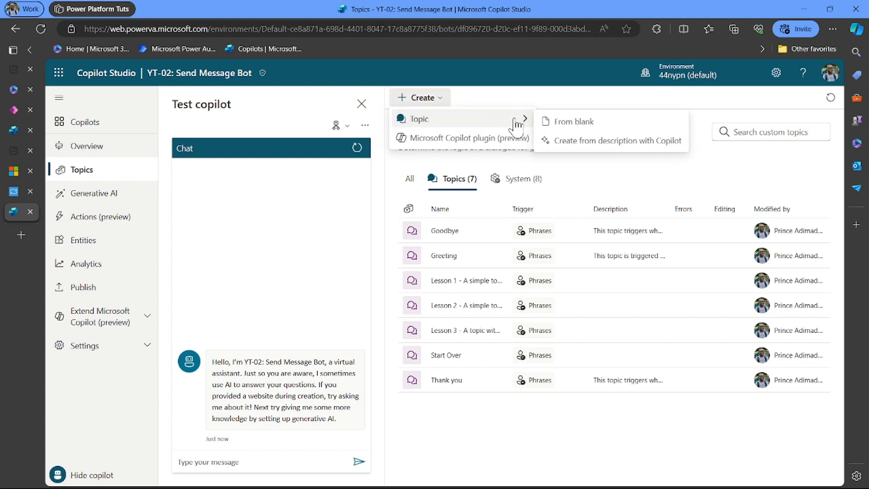
{"action": "left_click", "coordinate": [576, 121]}
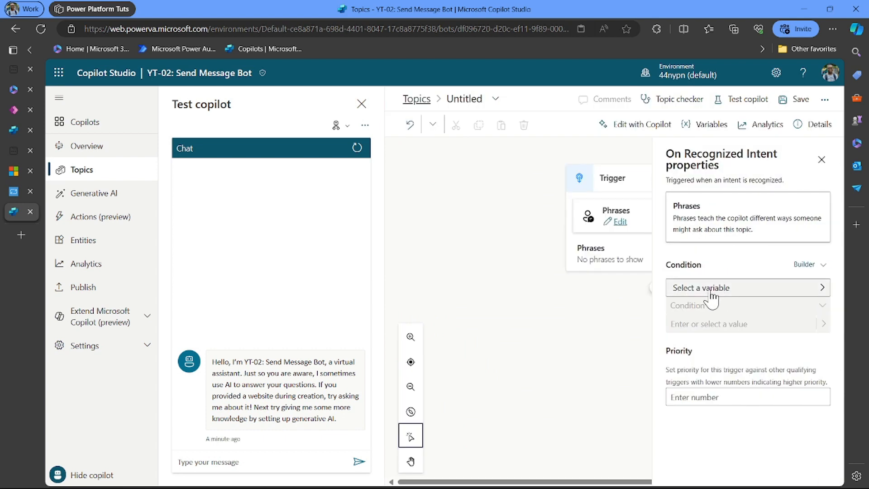
- Browse the trigger's variable picker, then open the trigger's Phrases editor
{"action": "left_click", "coordinate": [707, 289]}
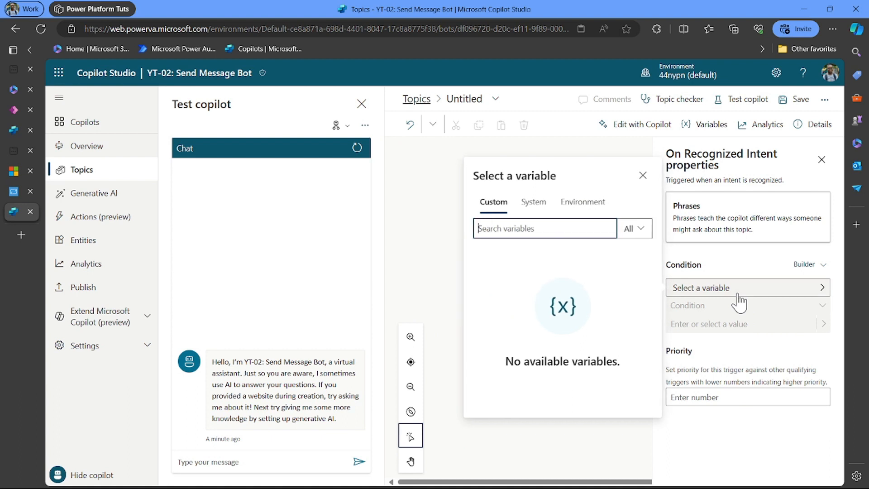
{"action": "left_click", "coordinate": [714, 261]}
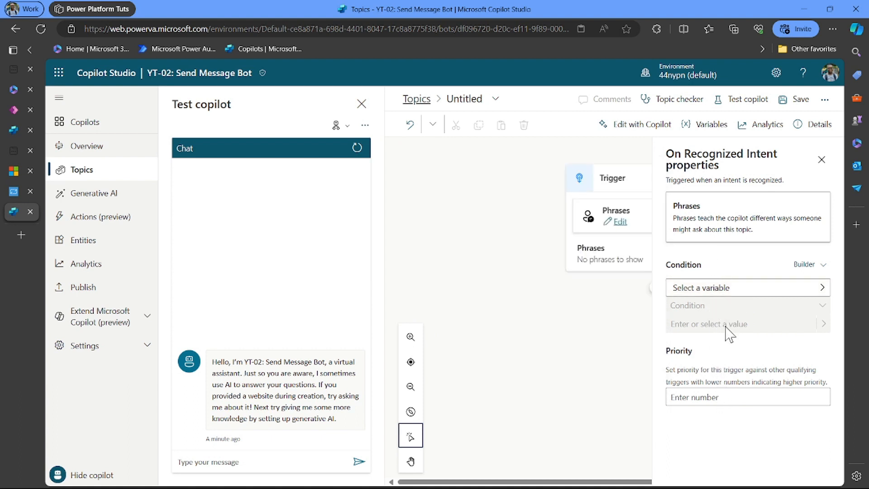
{"action": "left_click", "coordinate": [754, 293]}
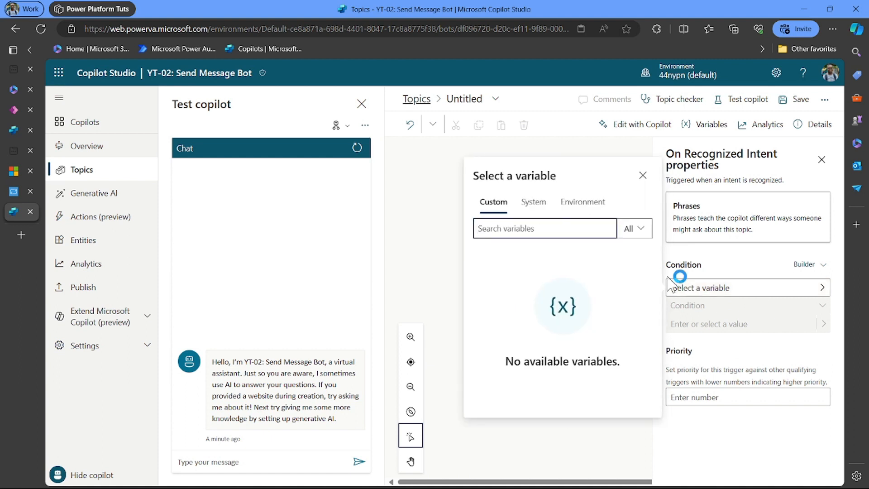
{"action": "left_click", "coordinate": [643, 175]}
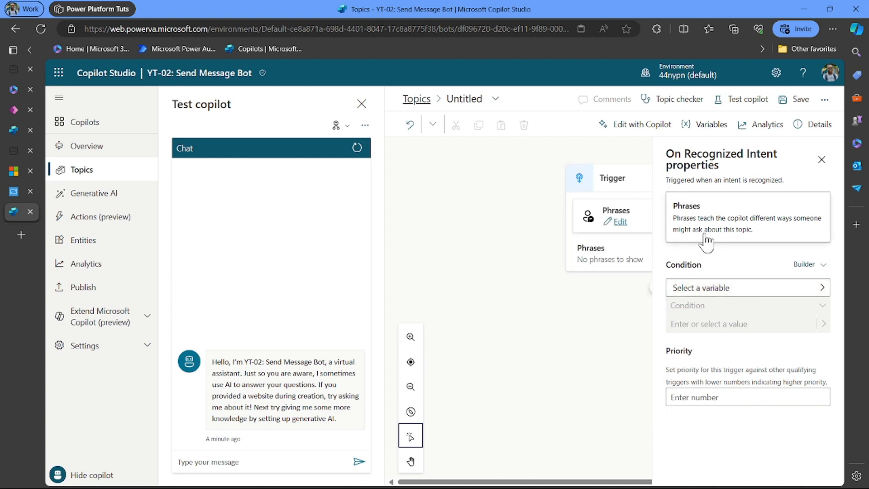
{"action": "left_click", "coordinate": [621, 222]}
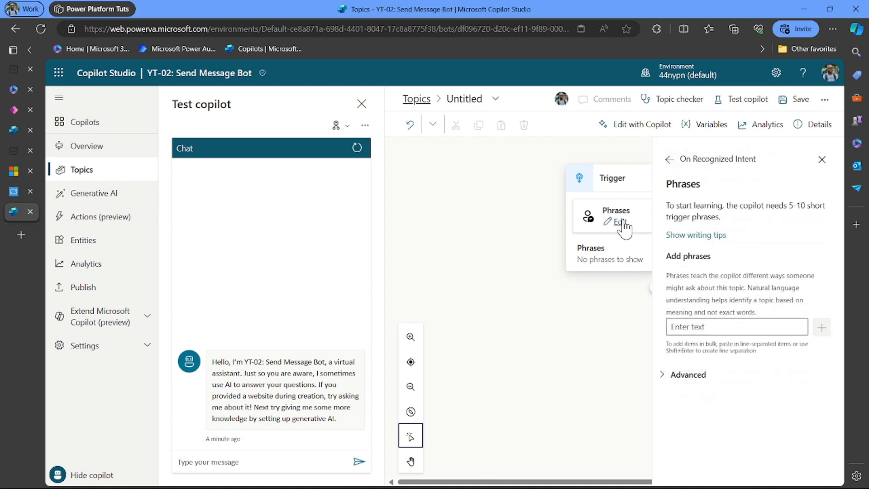
- Add trigger phrases 'send message' and 'make enquiry', fixing the enquiry spelling
{"action": "left_click", "coordinate": [688, 326]}
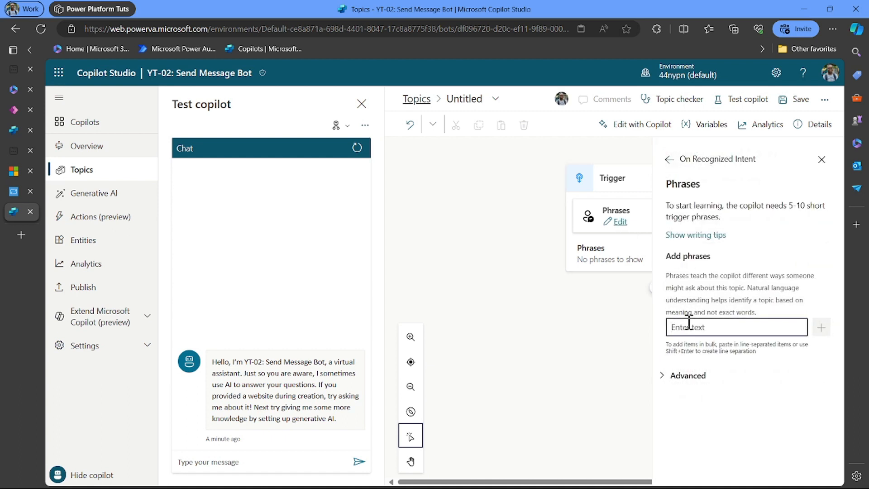
{"action": "type", "text": "send message to"}
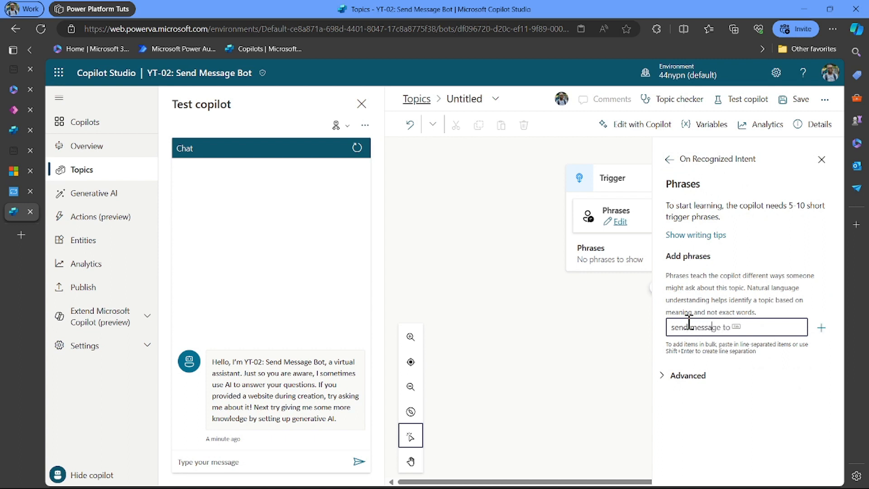
{"action": "key", "text": "BackSpace"}
{"action": "key", "text": "BackSpace"}
{"action": "key", "text": "BackSpace"}
{"action": "key", "text": "Return"}
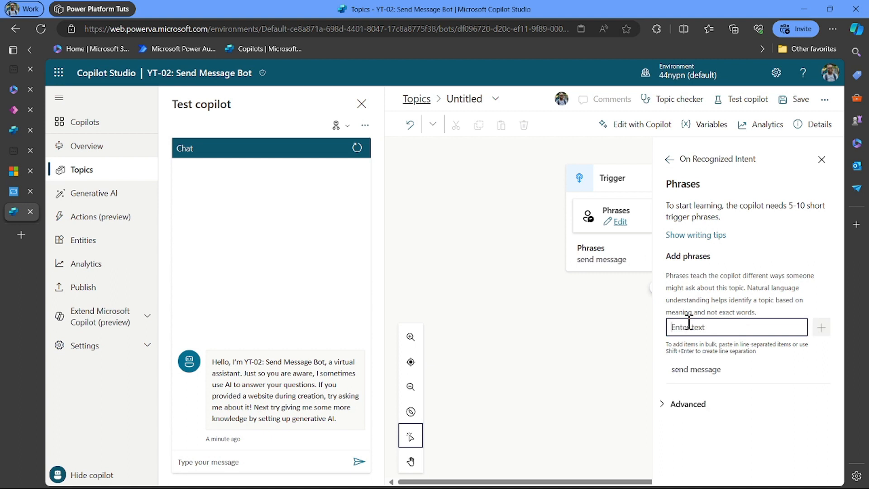
{"action": "type", "text": "make ne"}
{"action": "key", "text": "BackSpace"}
{"action": "key", "text": "BackSpace"}
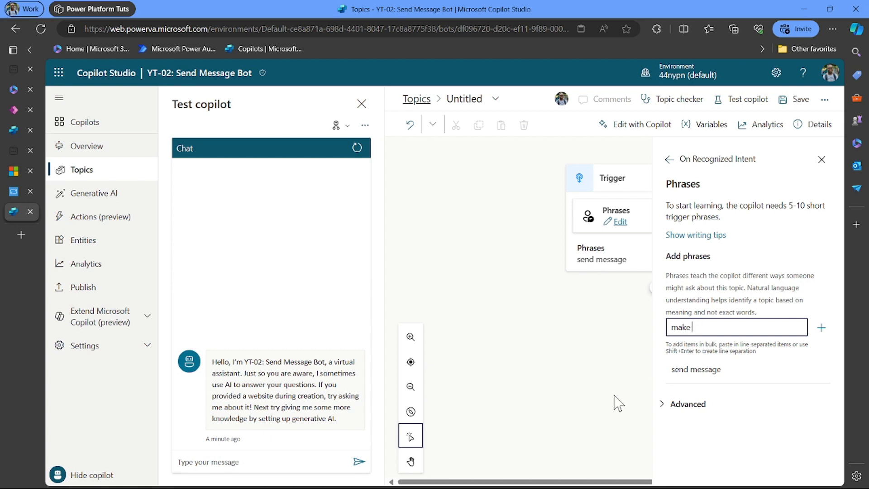
{"action": "type", "text": "en"}
{"action": "type", "text": "qui"}
{"action": "type", "text": "er"}
{"action": "type", "text": "y"}
{"action": "left_click", "coordinate": [713, 325]}
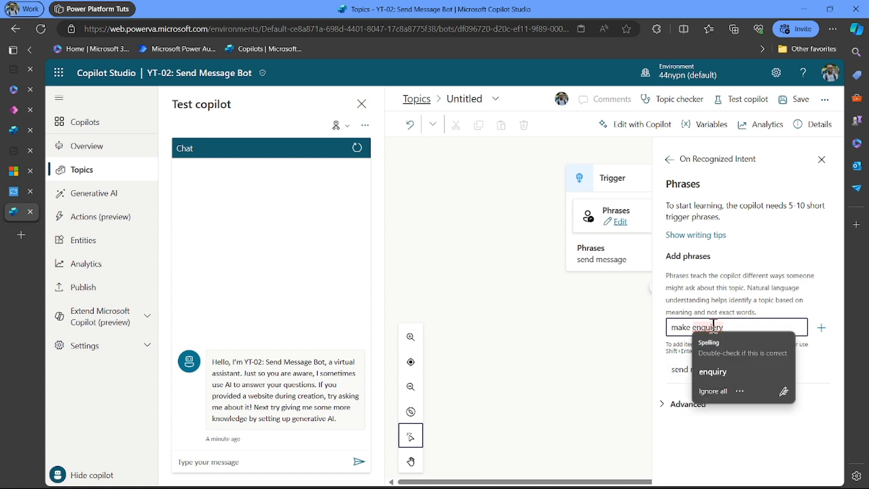
{"action": "left_click", "coordinate": [714, 373]}
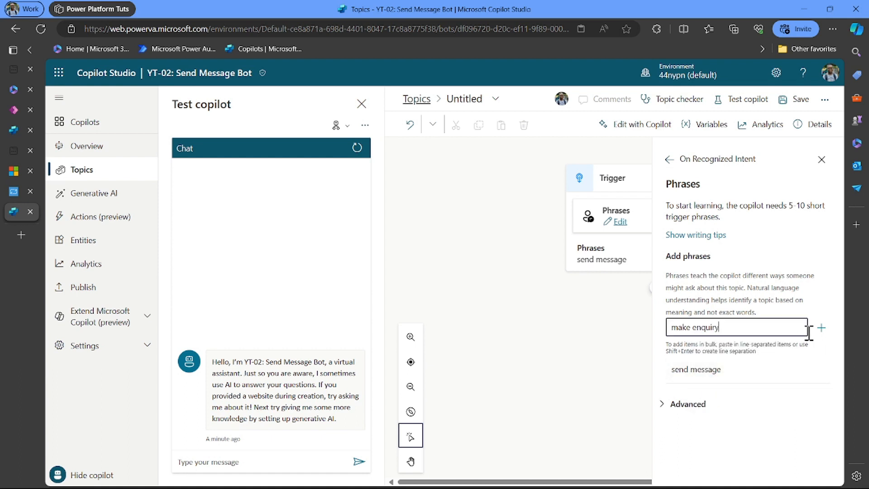
{"action": "key", "text": "Return"}
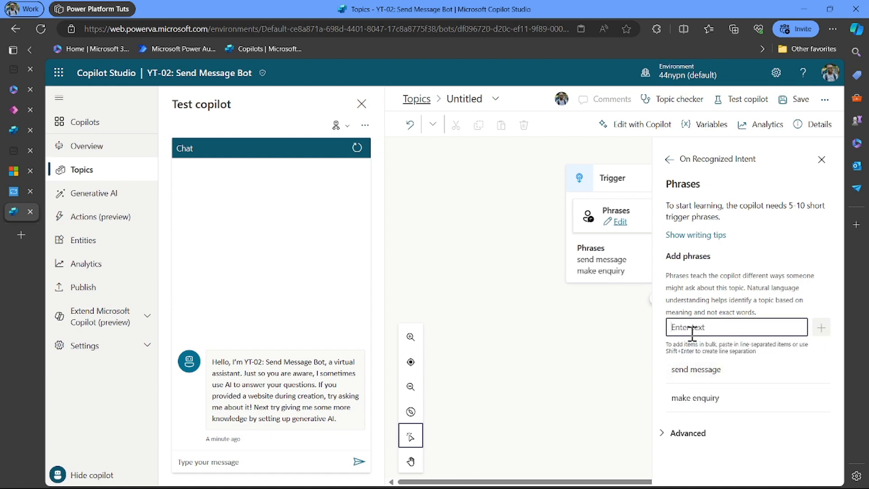
- Add phrases 'I want to find out more', 'I want to send a message' and 'reach to customer service'
{"action": "type", "text": "I w"}
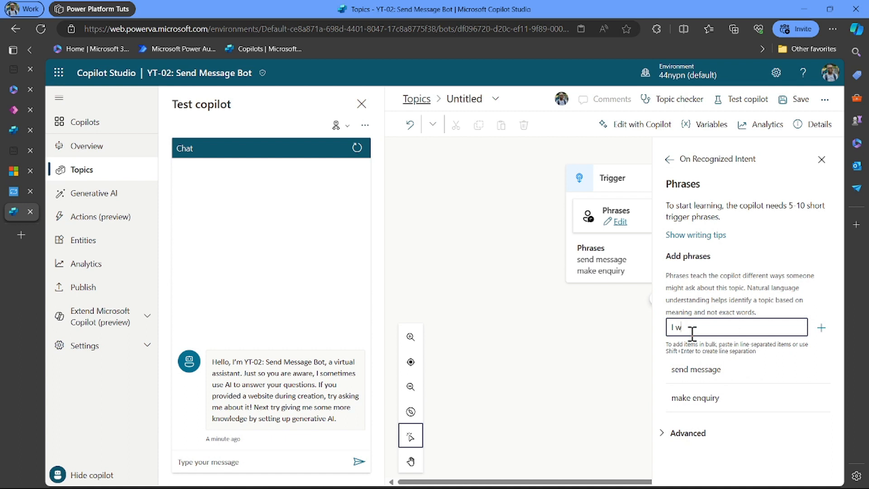
{"action": "type", "text": "ant to find out more"}
{"action": "key", "text": "Return"}
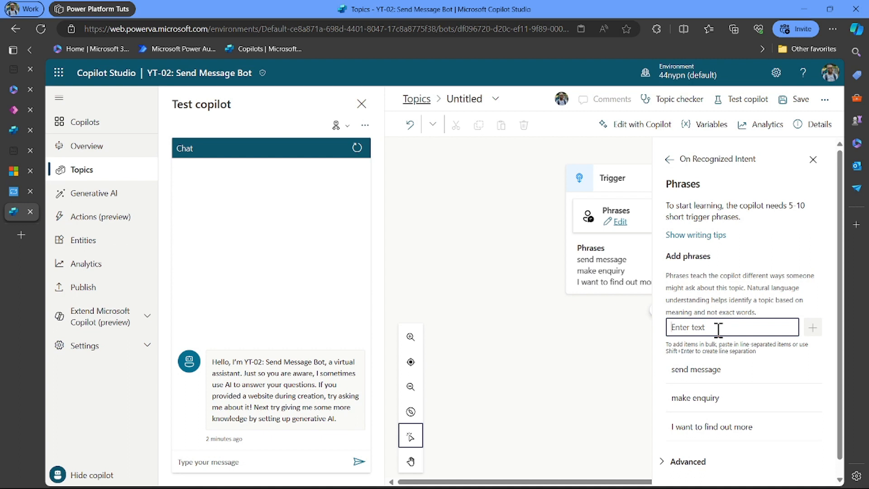
{"action": "type", "text": "I want"}
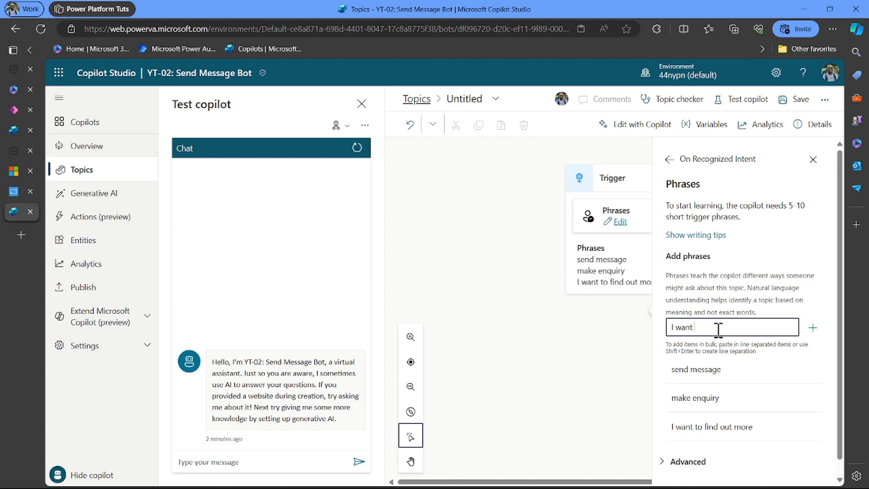
{"action": "type", "text": " to send a message to"}
{"action": "key", "text": "BackSpace"}
{"action": "key", "text": "BackSpace"}
{"action": "key", "text": "BackSpace"}
{"action": "key", "text": "Return"}
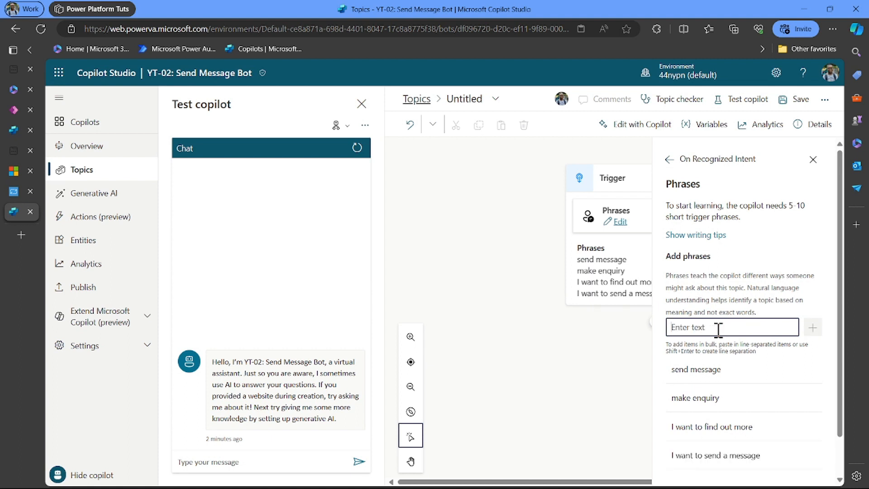
{"action": "type", "text": "reach to"}
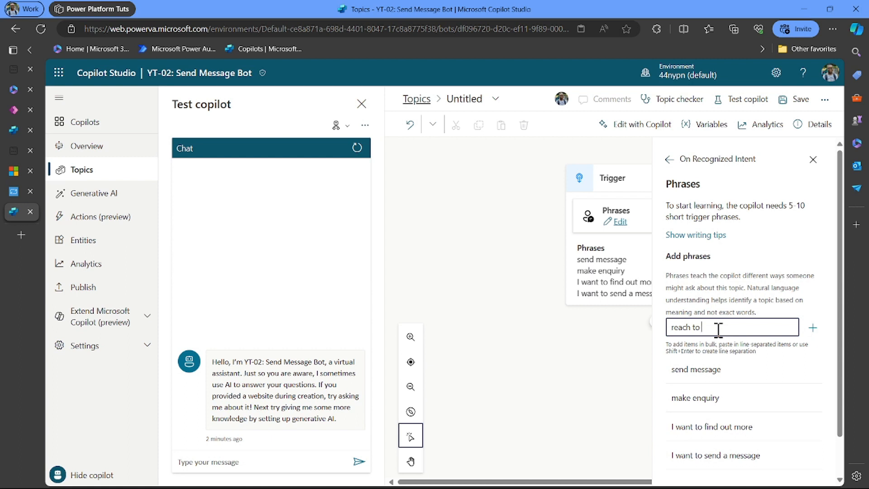
{"action": "type", "text": "costomer service"}
{"action": "key", "text": "Return"}
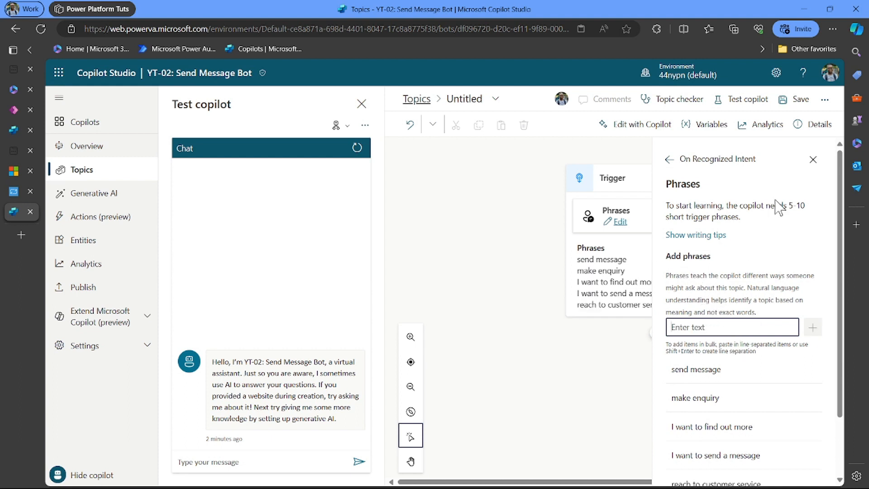
- Add a Message node after the trigger: 'Alright, kindly answer the following questions to send your message.'
{"action": "left_click", "coordinate": [811, 160]}
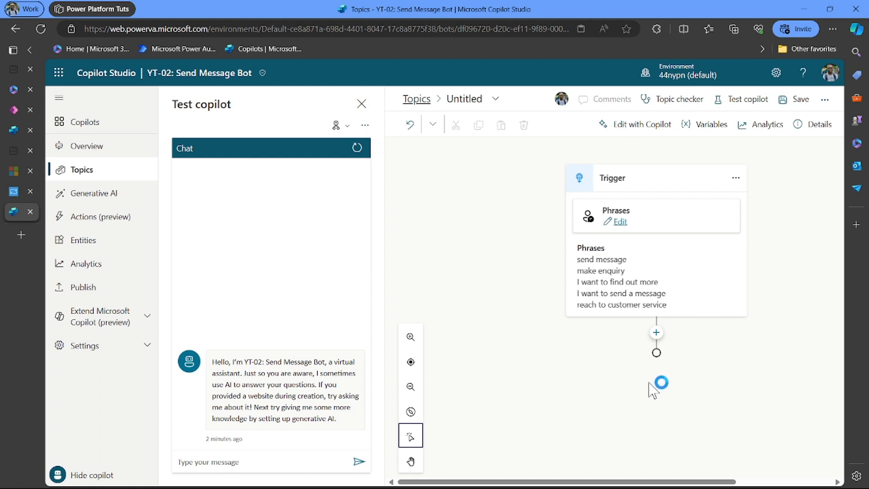
{"action": "left_click", "coordinate": [656, 332]}
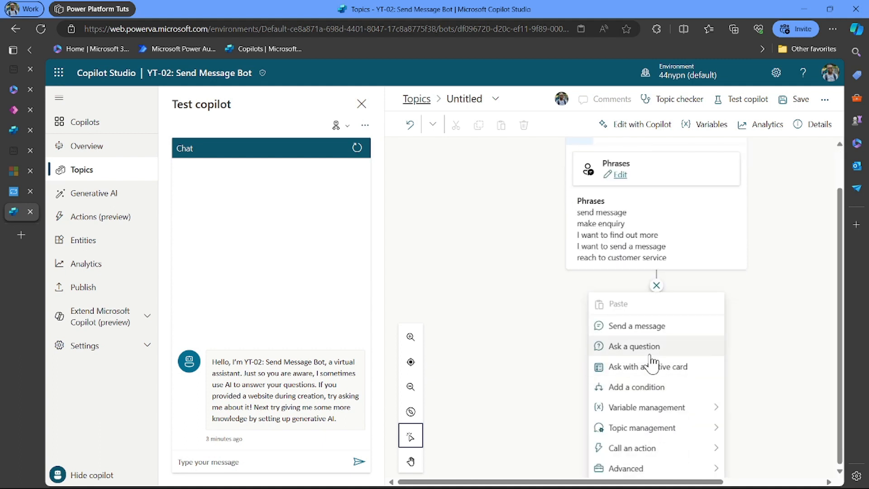
{"action": "left_click", "coordinate": [634, 328]}
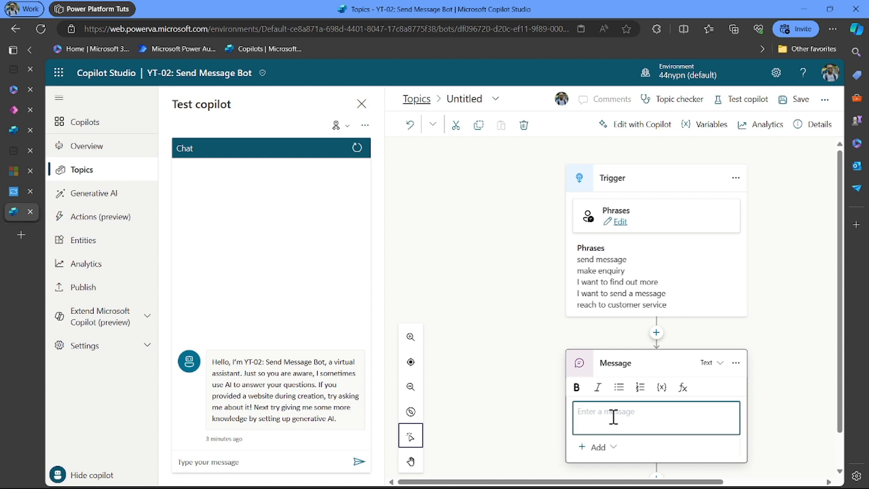
{"action": "type", "text": "Alright, kin"}
{"action": "key", "text": "BackSpace"}
{"action": "key", "text": "BackSpace"}
{"action": "key", "text": "BackSpace"}
{"action": "type", "text": "kindly answer the following "}
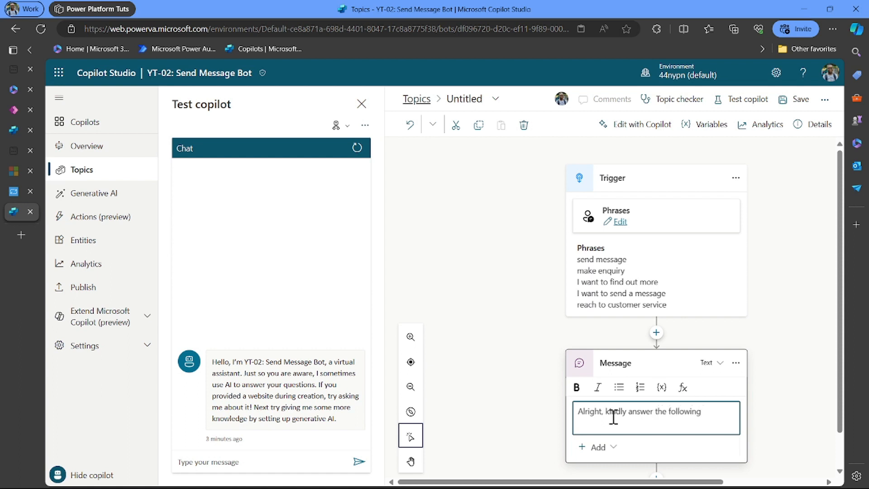
{"action": "type", "text": "question"}
{"action": "type", "text": "s to send your message."}
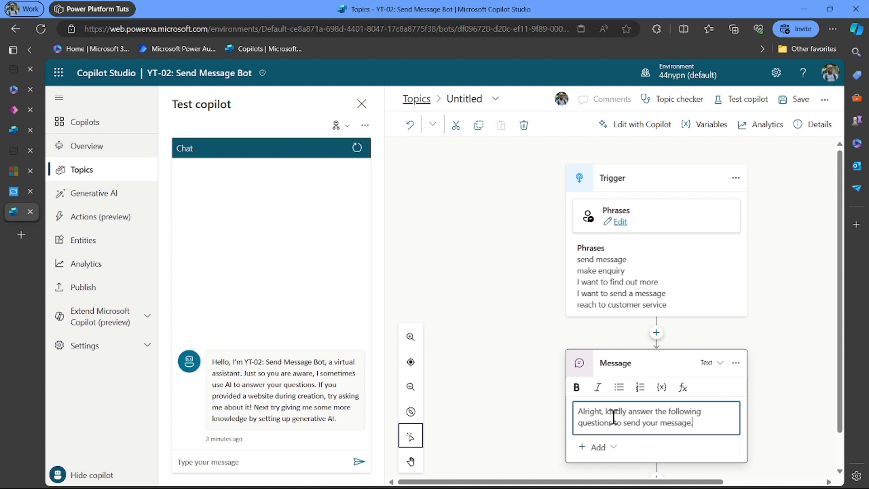
{"action": "scroll", "coordinate": [613, 416], "scroll_direction": "down", "scroll_amount": 1}
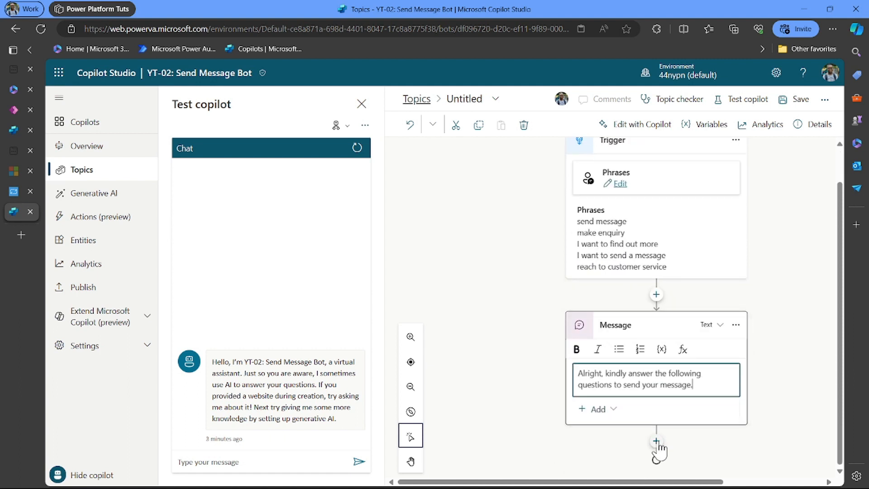
- Add a Question node prompting 'Enter your full name' that identifies the user's entire response
{"action": "left_click", "coordinate": [679, 436]}
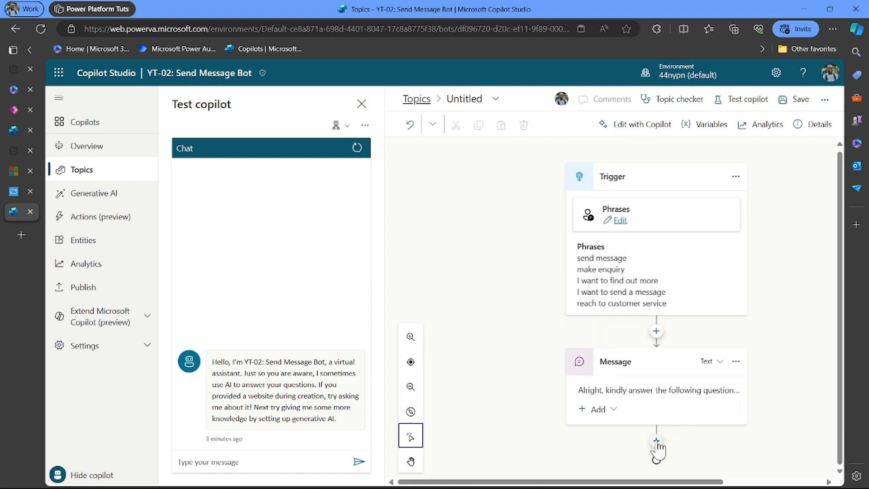
{"action": "left_click", "coordinate": [656, 442]}
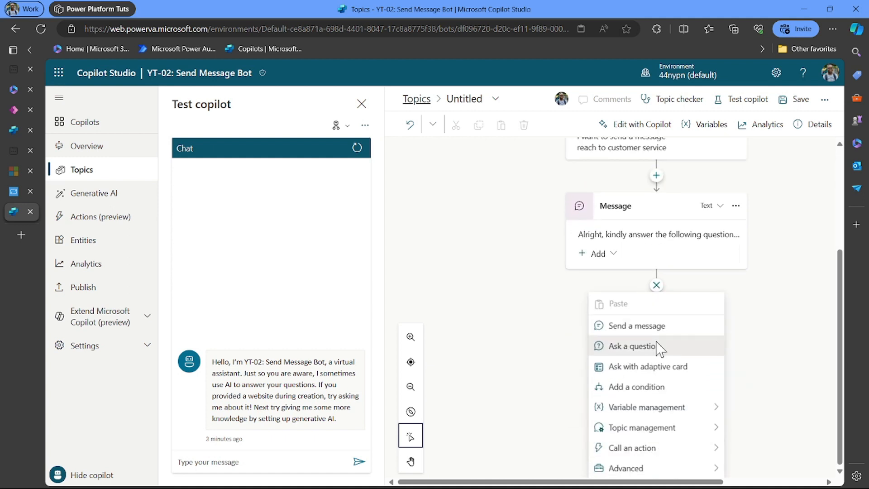
{"action": "left_click", "coordinate": [658, 345]}
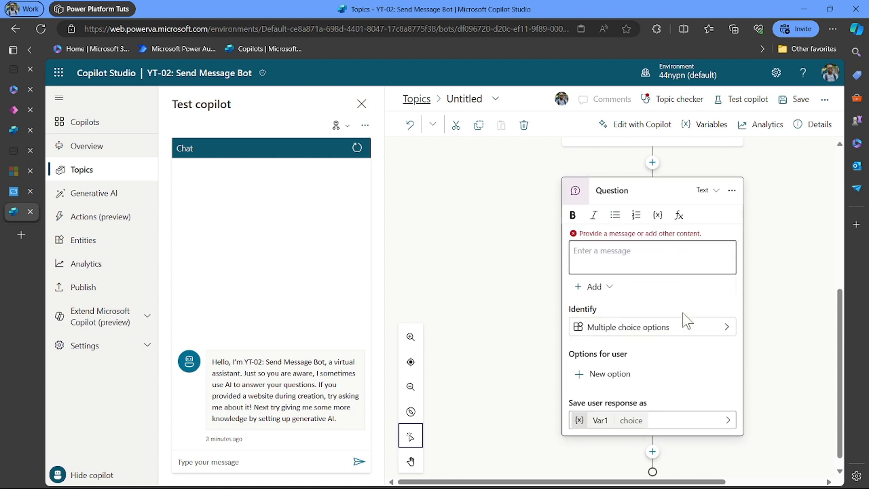
{"action": "left_click", "coordinate": [727, 328]}
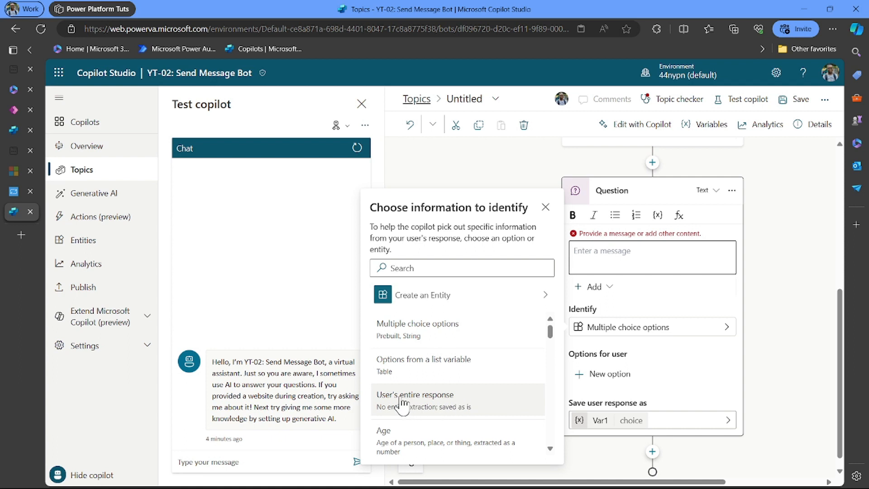
{"action": "scroll", "coordinate": [409, 428], "scroll_direction": "down", "scroll_amount": 1}
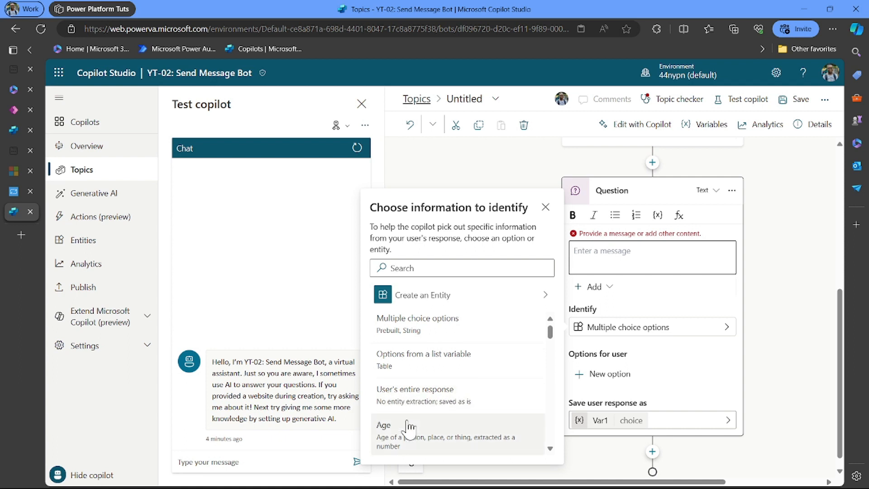
{"action": "left_click", "coordinate": [413, 398]}
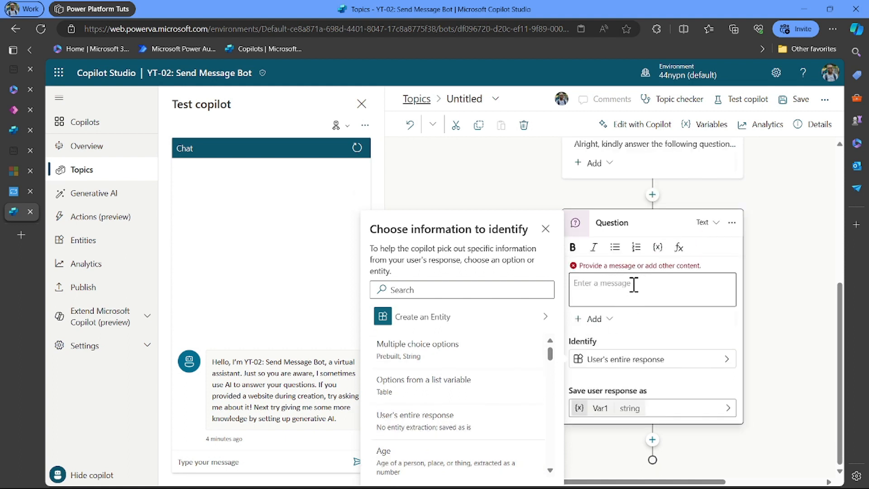
{"action": "left_click", "coordinate": [634, 285]}
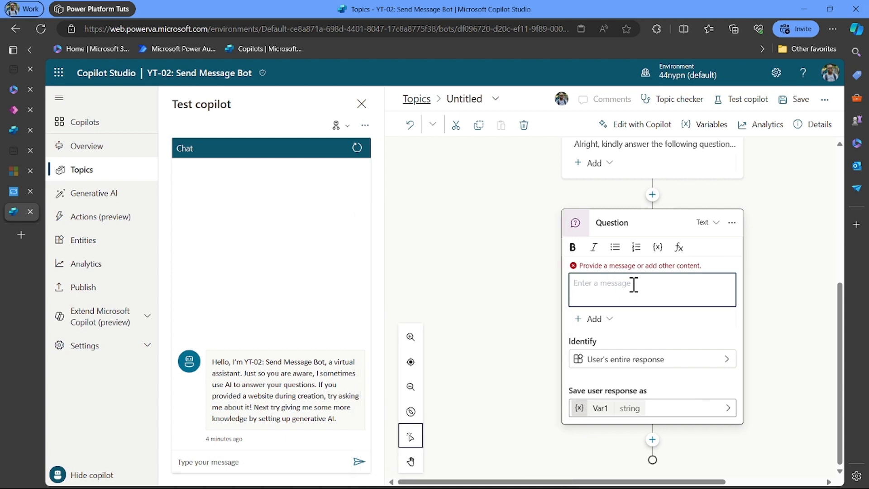
{"action": "type", "text": "I"}
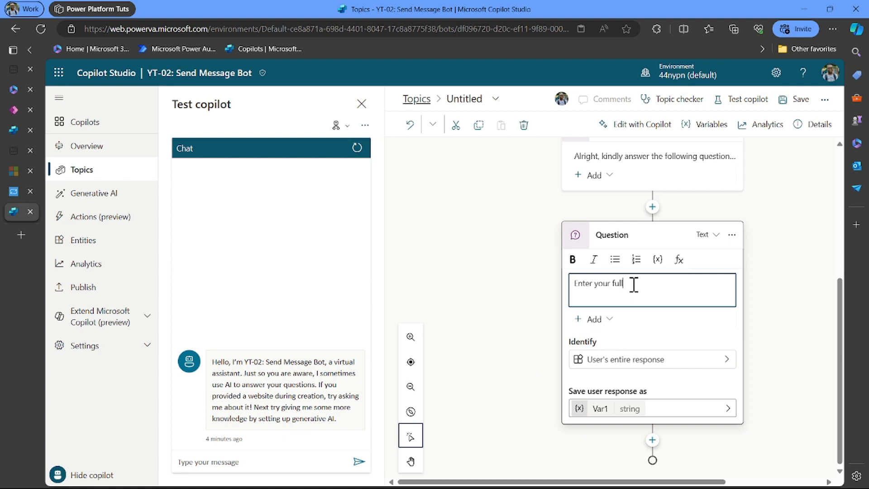
{"action": "type", "text": "e"}
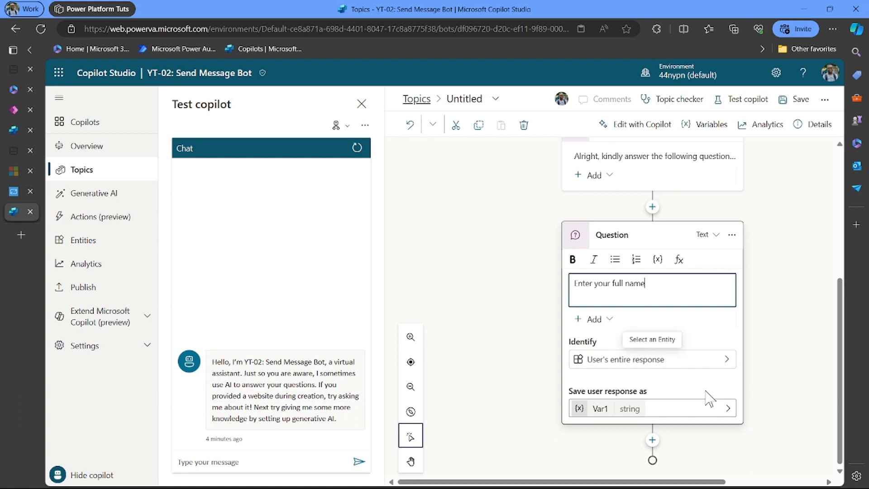
{"action": "left_click", "coordinate": [731, 411]}
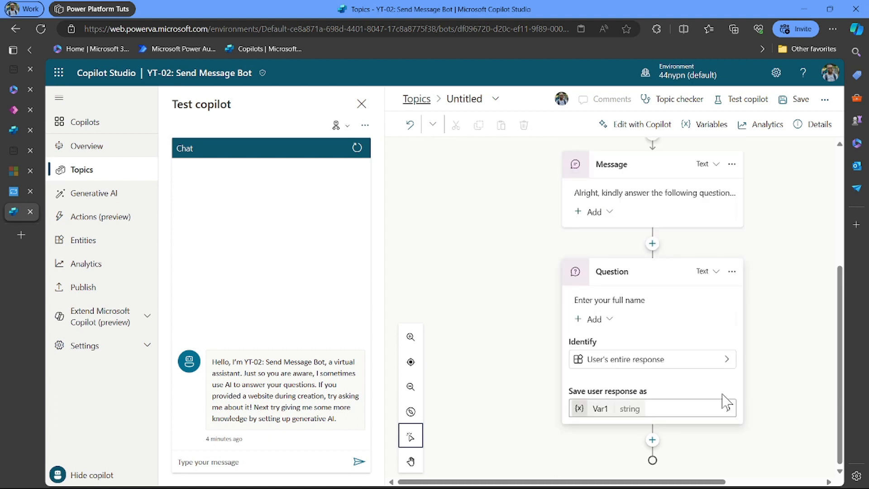
- Rename Var1 to VarFull_Name and let it receive values from and return values to other topics
{"action": "left_click", "coordinate": [729, 413]}
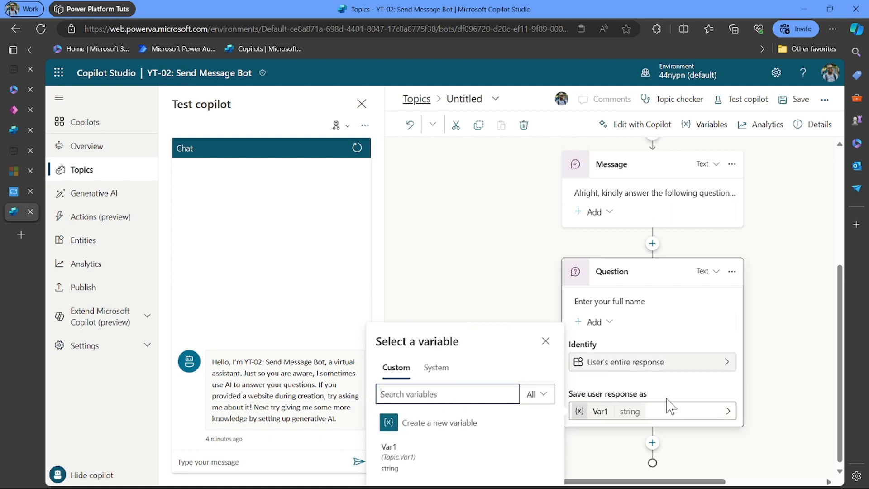
{"action": "left_click", "coordinate": [606, 412]}
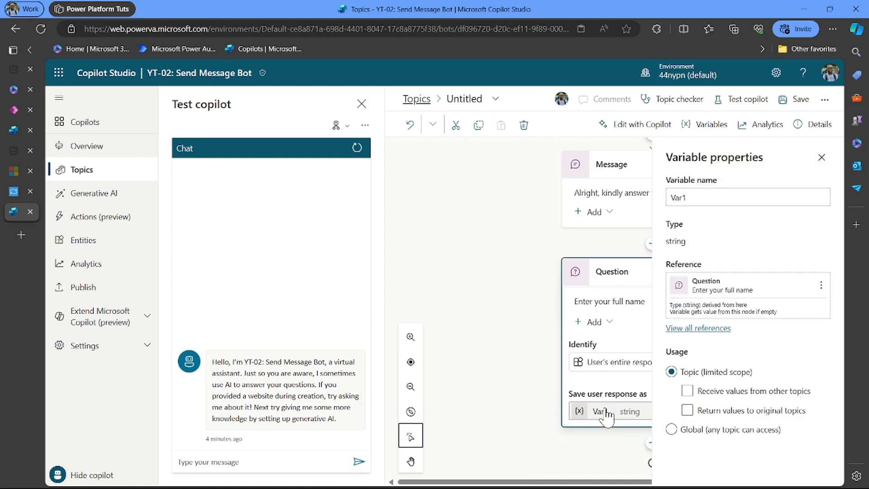
{"action": "left_click", "coordinate": [705, 198]}
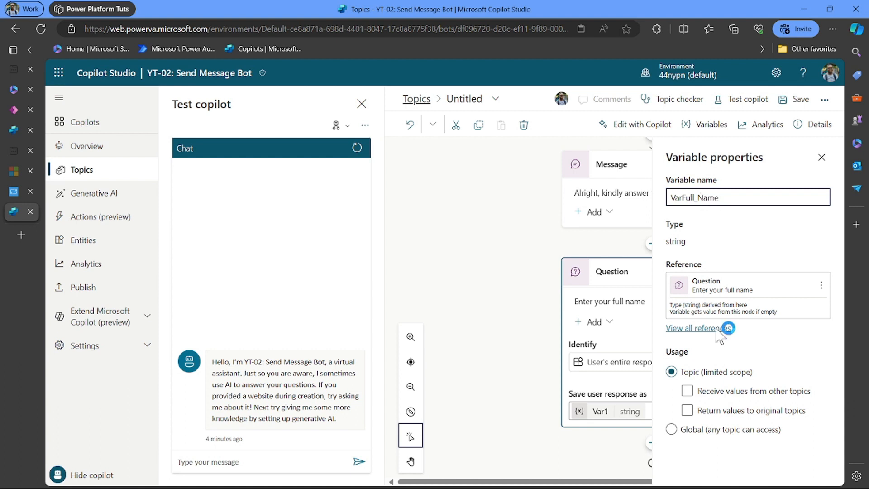
{"action": "left_click", "coordinate": [676, 365]}
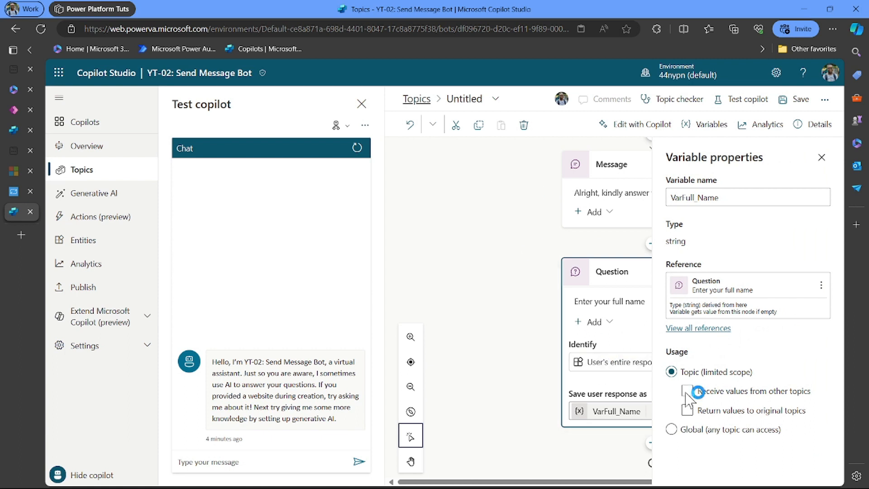
{"action": "left_click", "coordinate": [711, 413]}
{"action": "left_click", "coordinate": [688, 391]}
{"action": "left_click", "coordinate": [821, 157]}
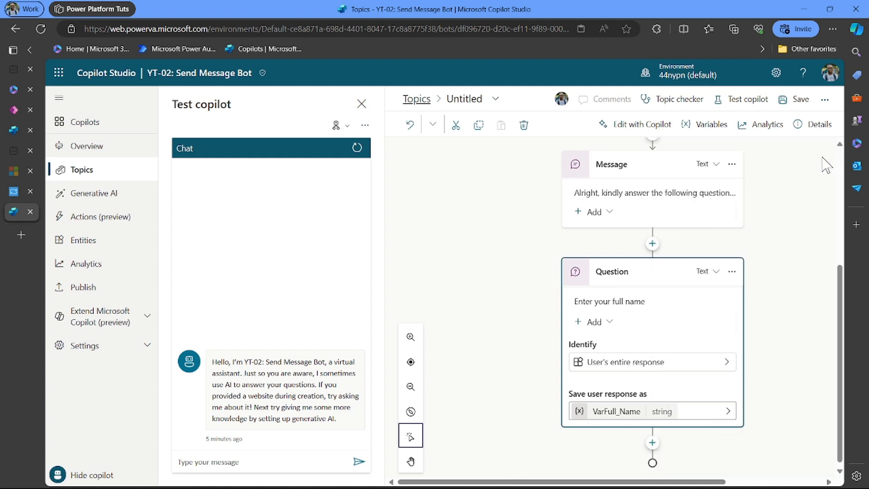
- Rename the Untitled topic to 'Send a Message' and save it
{"action": "left_click", "coordinate": [474, 99]}
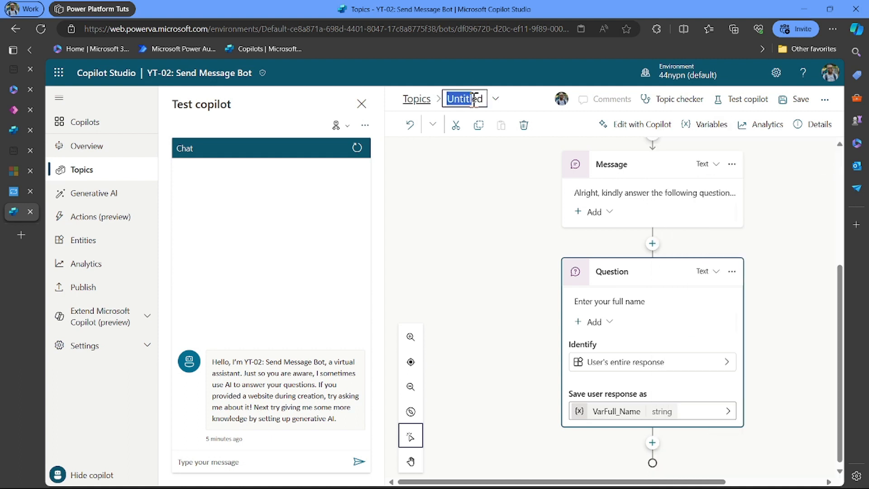
{"action": "key", "text": "ctrl+a"}
{"action": "key", "text": "BackSpace"}
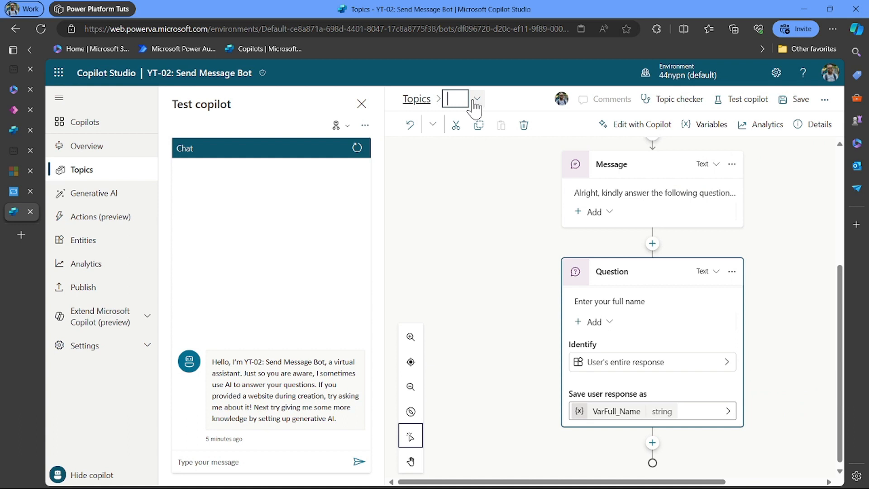
{"action": "type", "text": "Send a Message"}
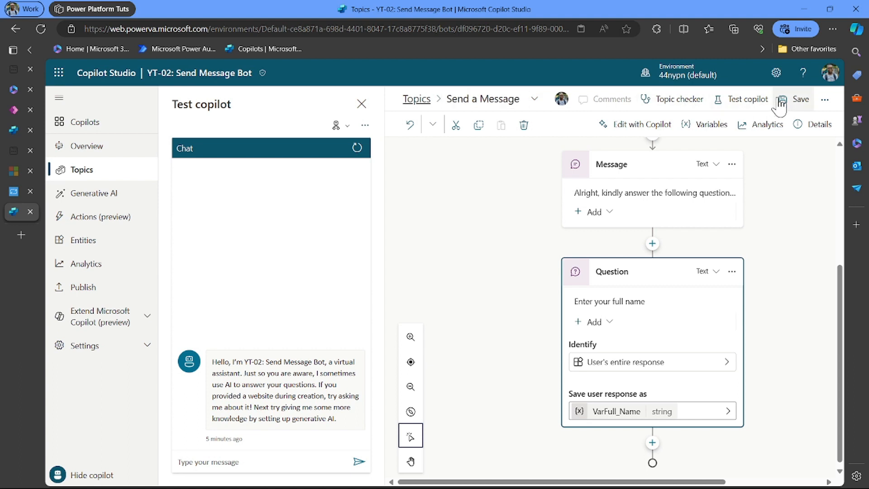
{"action": "left_click", "coordinate": [795, 100]}
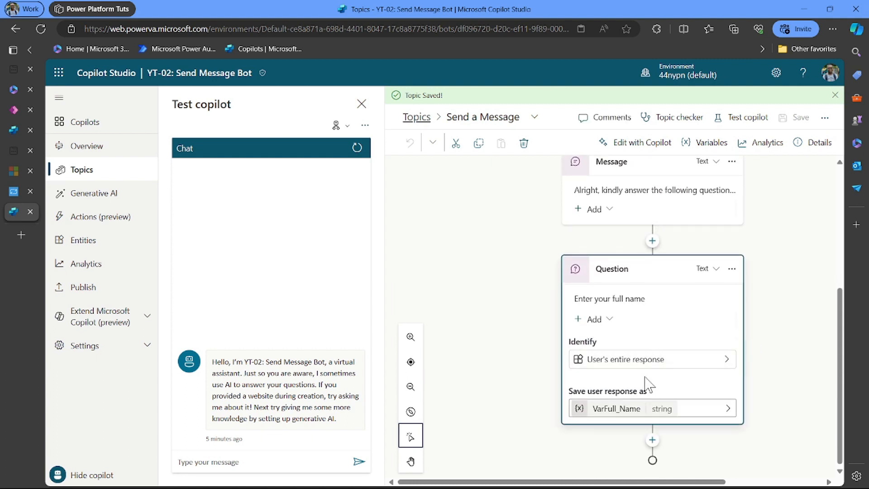
{"action": "left_click", "coordinate": [653, 440]}
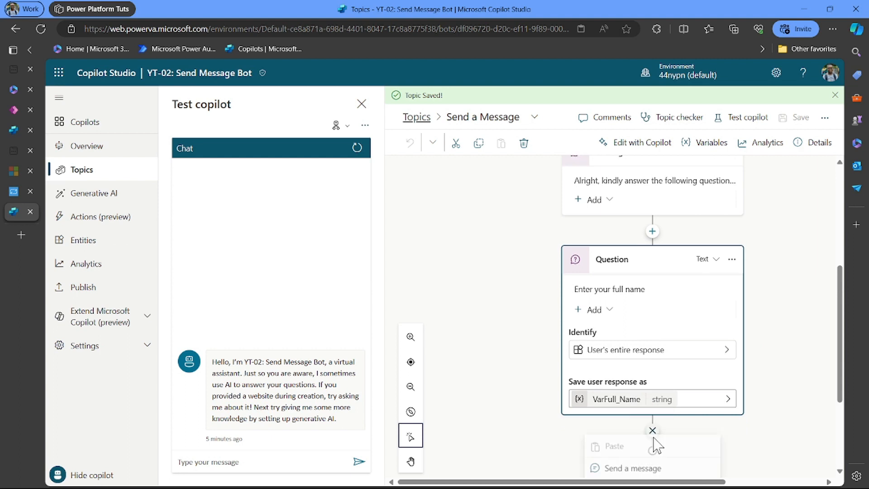
- Add a question node below the name question prompting 'Enter your email address'
{"action": "scroll", "coordinate": [653, 442], "scroll_direction": "down", "scroll_amount": 3}
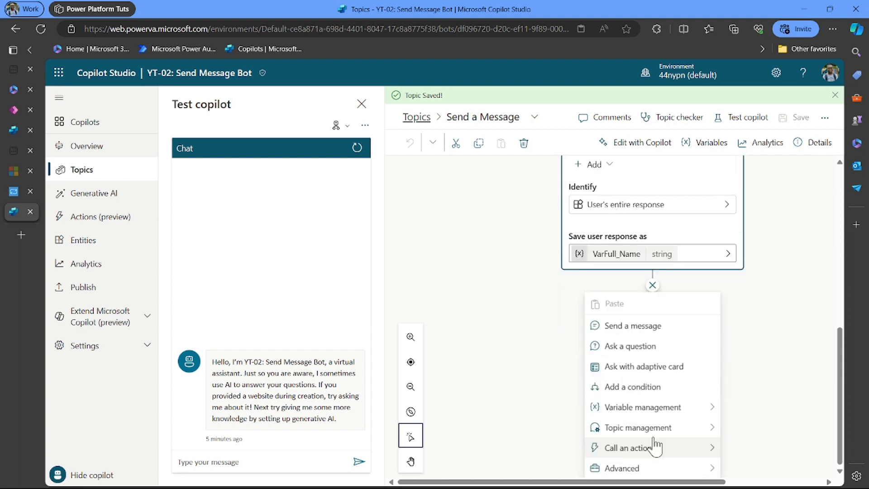
{"action": "left_click", "coordinate": [654, 347]}
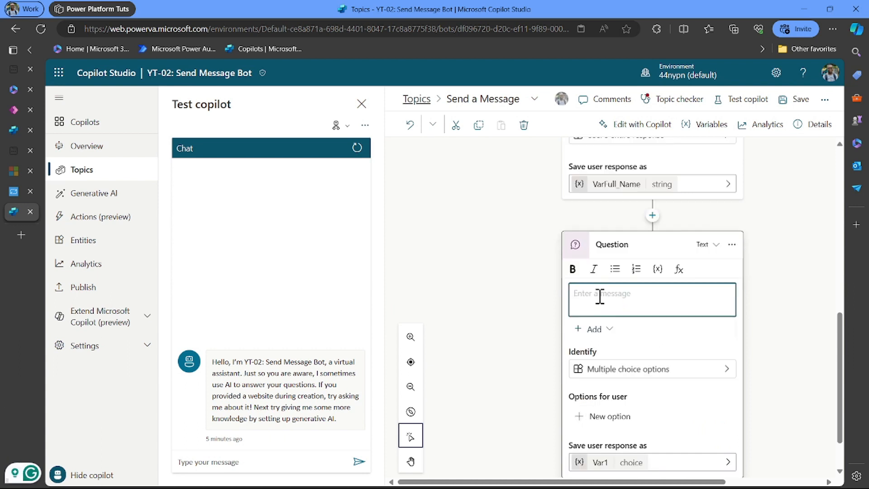
{"action": "type", "text": "Ema"}
{"action": "key", "text": "BackSpace"}
{"action": "type", "text": "Enter your "}
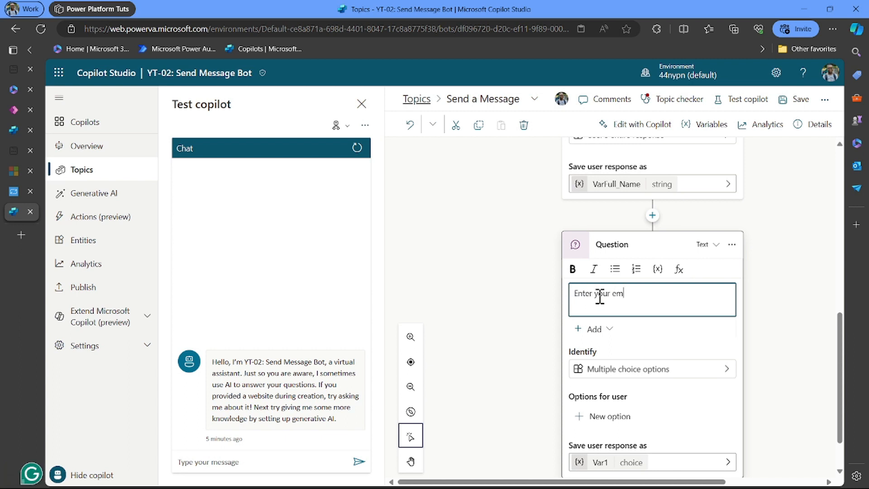
{"action": "type", "text": "email adr"}
{"action": "key", "text": "BackSpace"}
{"action": "key", "text": "BackSpace"}
{"action": "type", "text": "dress"}
{"action": "left_click", "coordinate": [715, 377]}
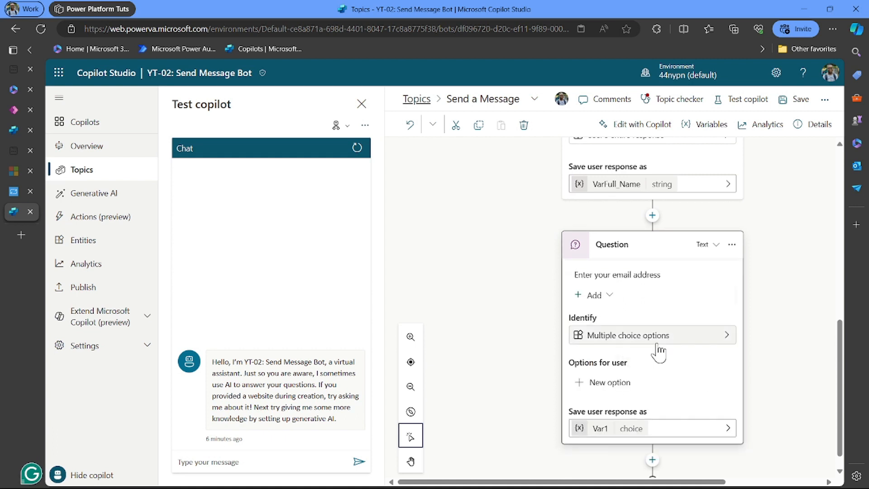
- Set the email question to identify an Email
{"action": "left_click", "coordinate": [716, 338]}
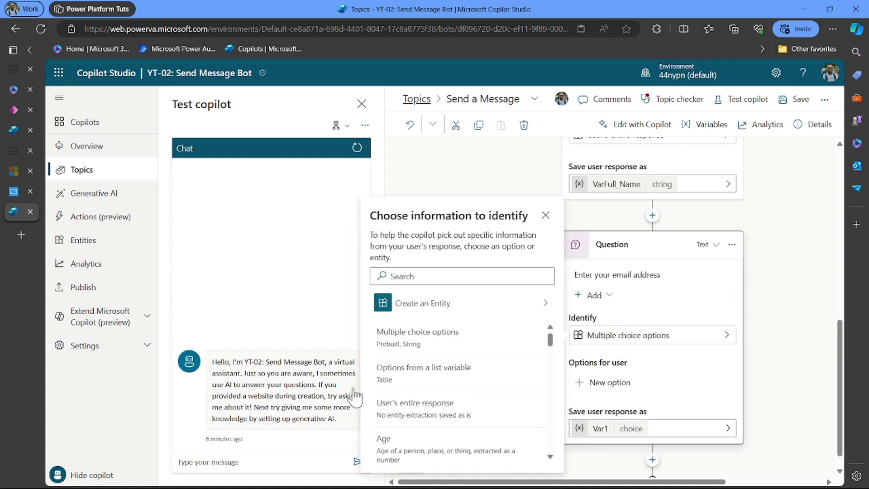
{"action": "scroll", "coordinate": [489, 422], "scroll_direction": "down", "scroll_amount": 8}
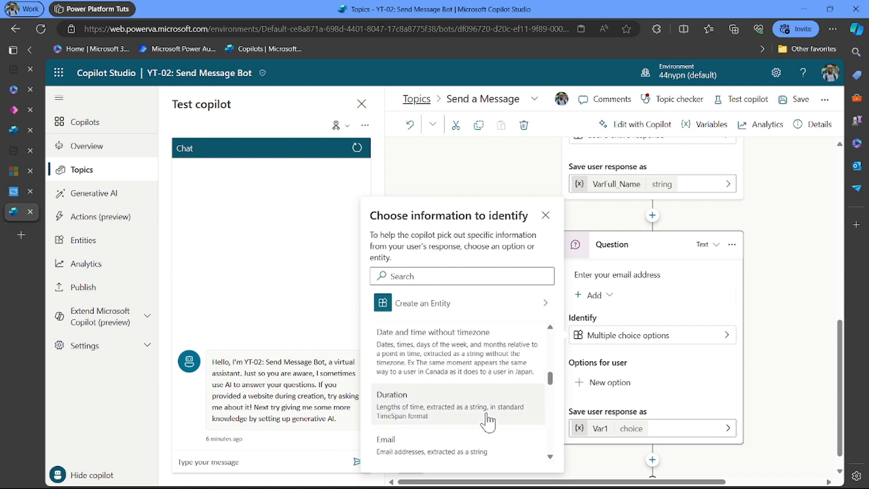
{"action": "scroll", "coordinate": [486, 419], "scroll_direction": "down", "scroll_amount": 2}
{"action": "scroll", "coordinate": [485, 421], "scroll_direction": "up", "scroll_amount": 1}
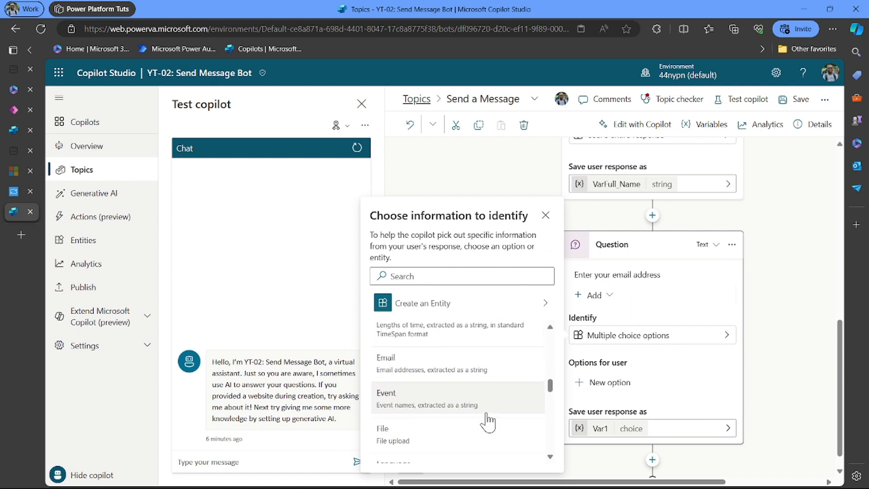
{"action": "left_click", "coordinate": [477, 372]}
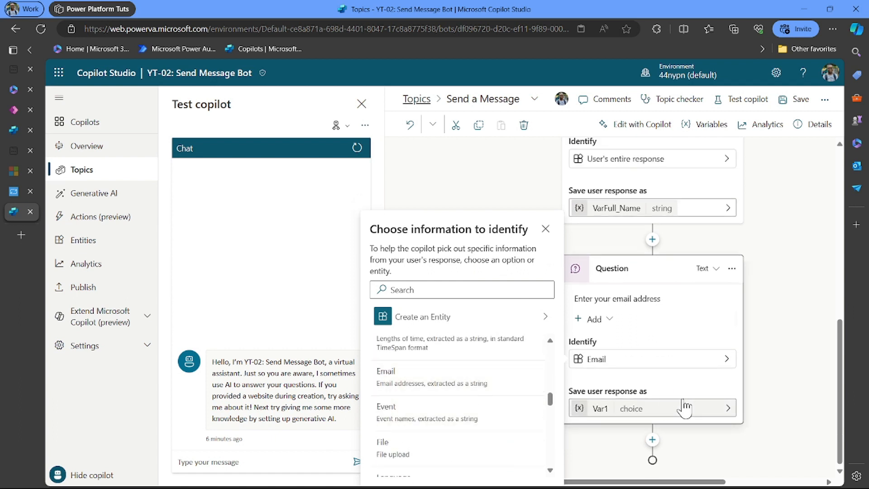
- Rename the email question's variable from Var1 to VarEmail
{"action": "left_click", "coordinate": [600, 408]}
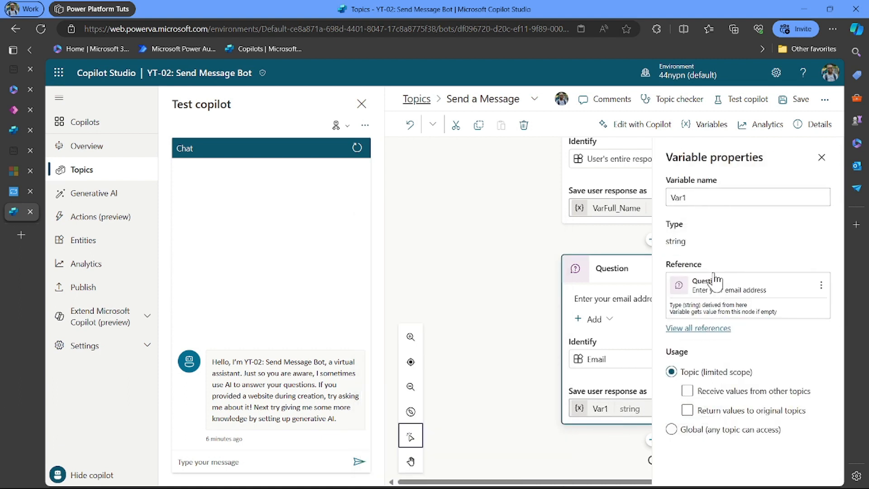
{"action": "left_click", "coordinate": [708, 195]}
{"action": "key", "text": "BackSpace"}
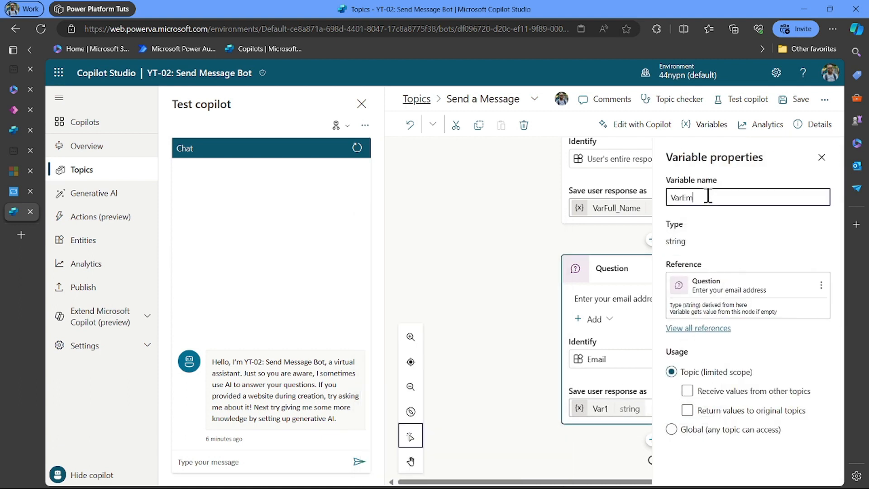
{"action": "type", "text": "Email"}
{"action": "left_click", "coordinate": [821, 157]}
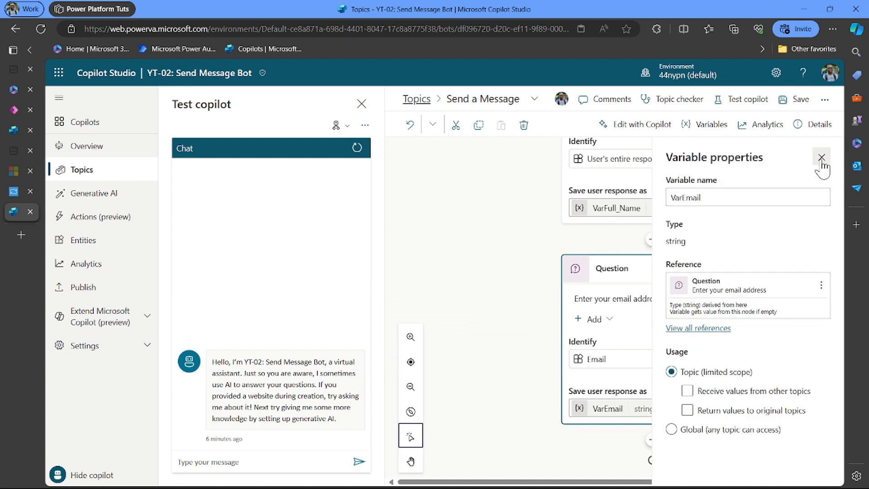
{"action": "left_click", "coordinate": [822, 157]}
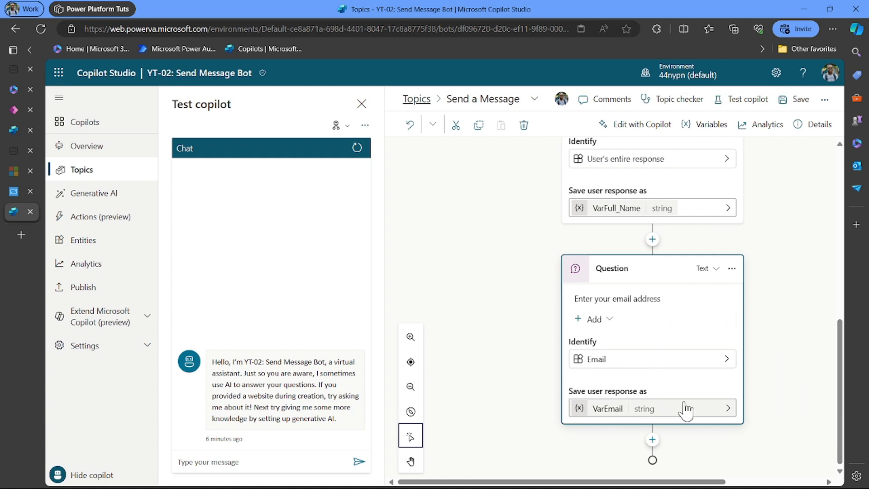
- Add another question after the email question that identifies the user's entire response
{"action": "left_click", "coordinate": [652, 440]}
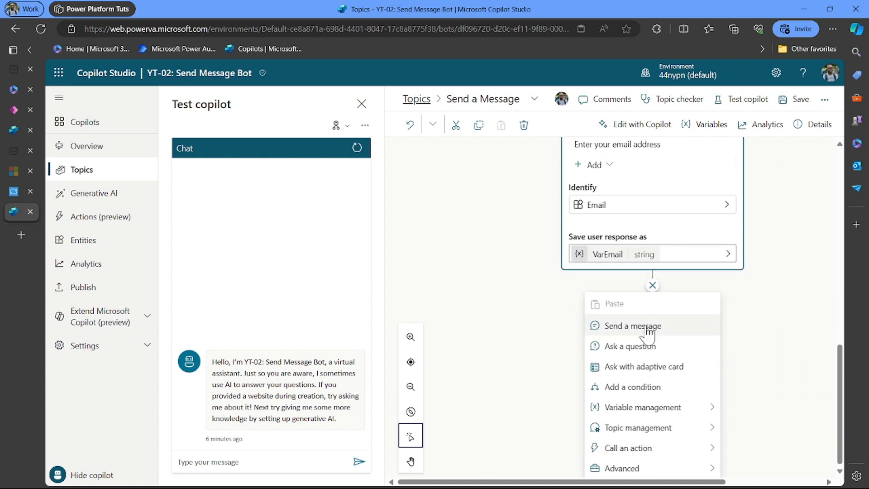
{"action": "left_click", "coordinate": [648, 350]}
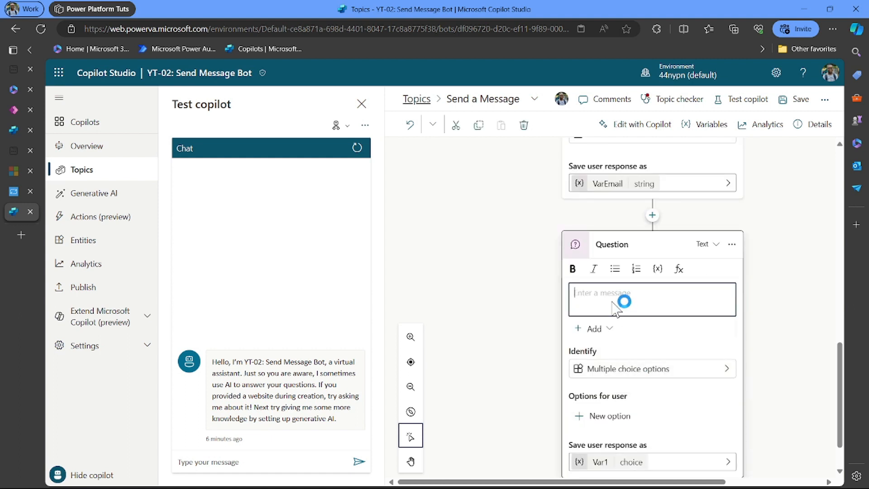
{"action": "left_click", "coordinate": [722, 369]}
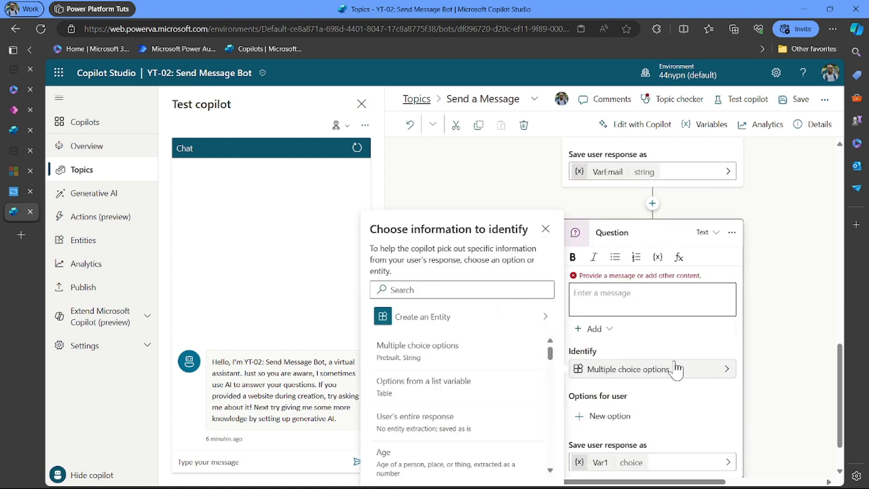
{"action": "left_click", "coordinate": [470, 434]}
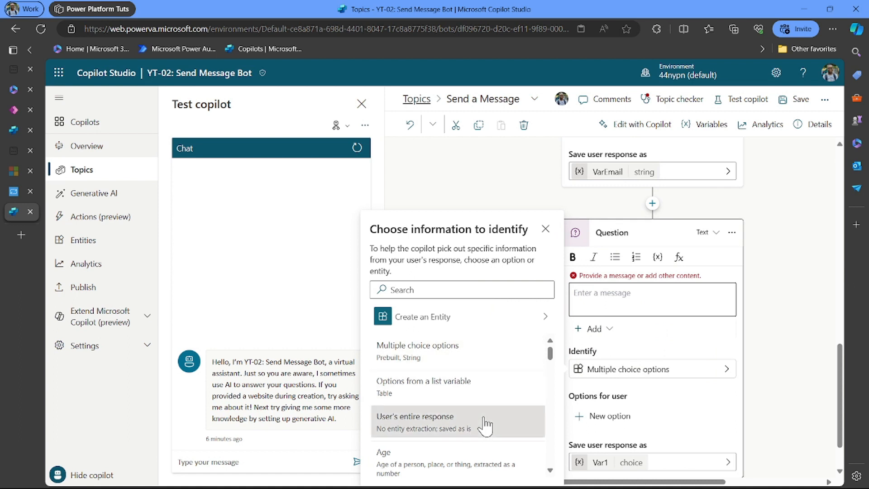
- Write the new question's prompt as 'Enter subject of the message'
{"action": "left_click", "coordinate": [617, 299]}
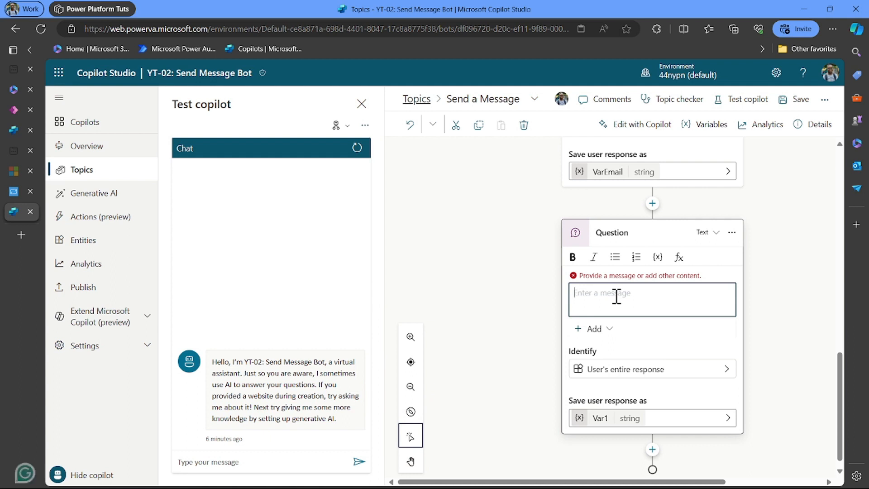
{"action": "type", "text": "I"}
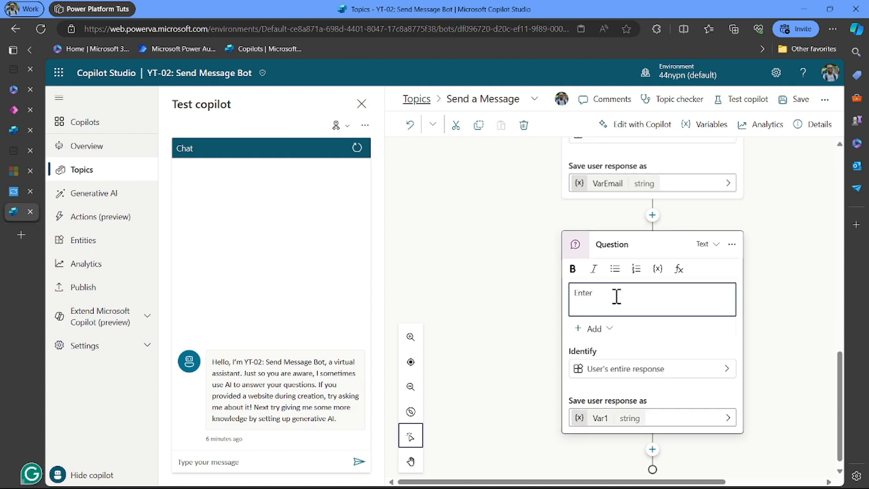
{"action": "type", "text": "nter subject"}
{"action": "type", "text": "the M"}
{"action": "key", "text": "BackSpace"}
{"action": "key", "text": "BackSpace"}
{"action": "key", "text": "BackSpace"}
{"action": "type", "text": "e message"}
{"action": "left_click", "coordinate": [604, 421]}
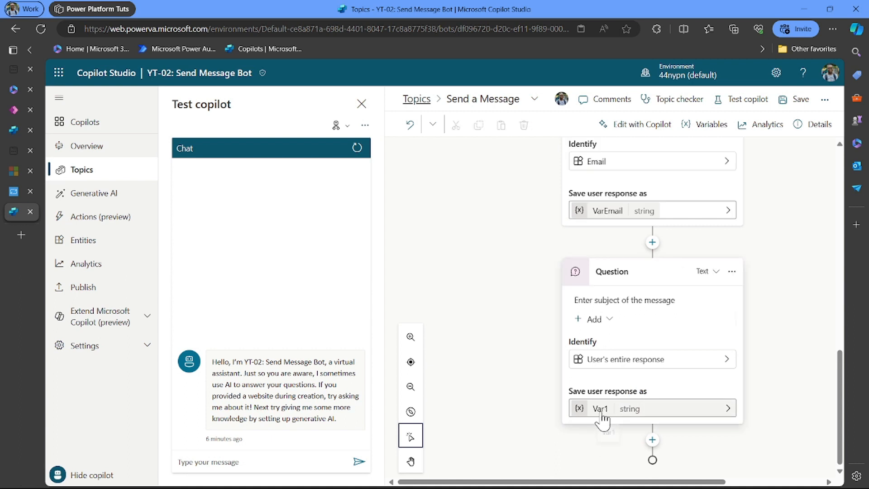
- Rename the subject question's variable from Var1 to VarSubject
{"action": "left_click", "coordinate": [602, 414]}
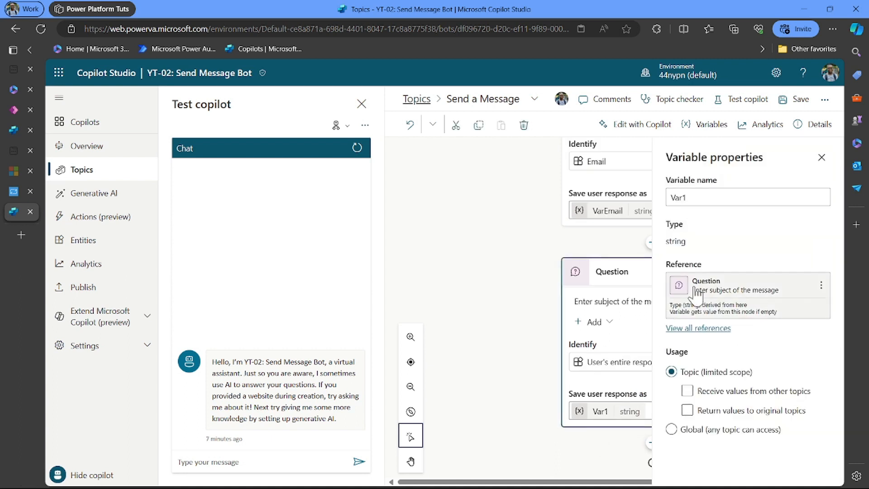
{"action": "left_click", "coordinate": [693, 198]}
{"action": "key", "text": "BackSpace"}
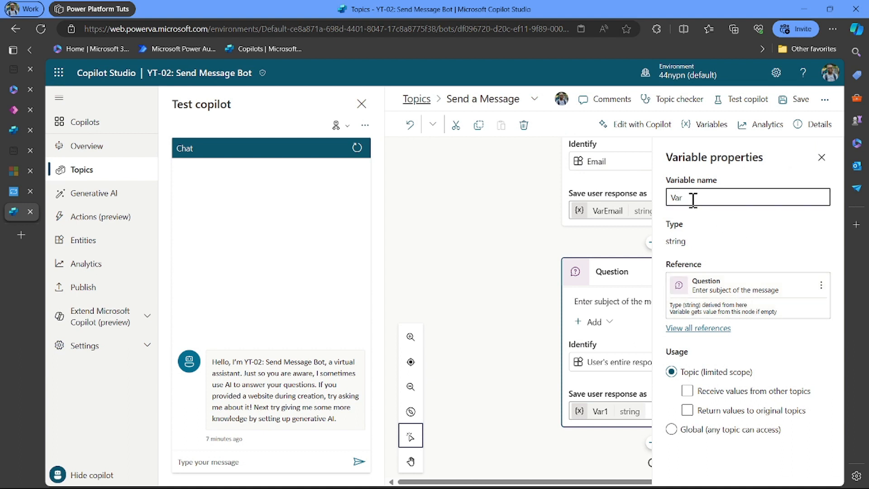
{"action": "type", "text": "Subject"}
{"action": "left_click", "coordinate": [821, 157]}
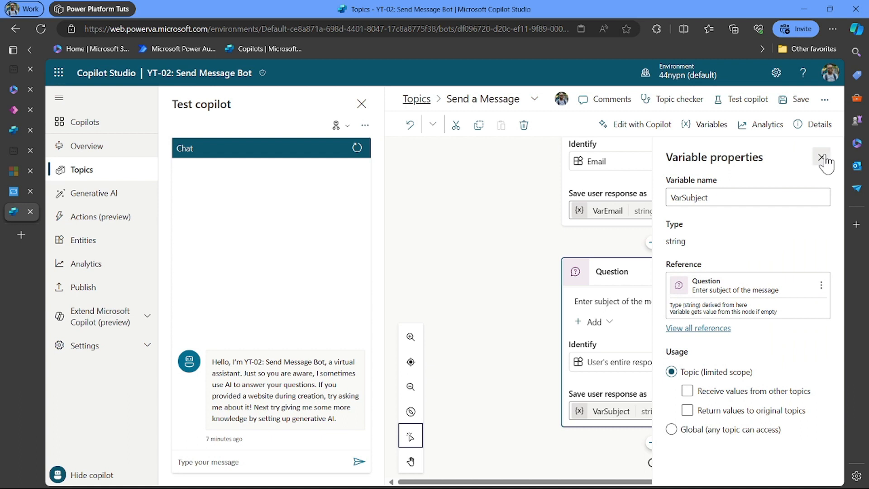
{"action": "left_click", "coordinate": [822, 157]}
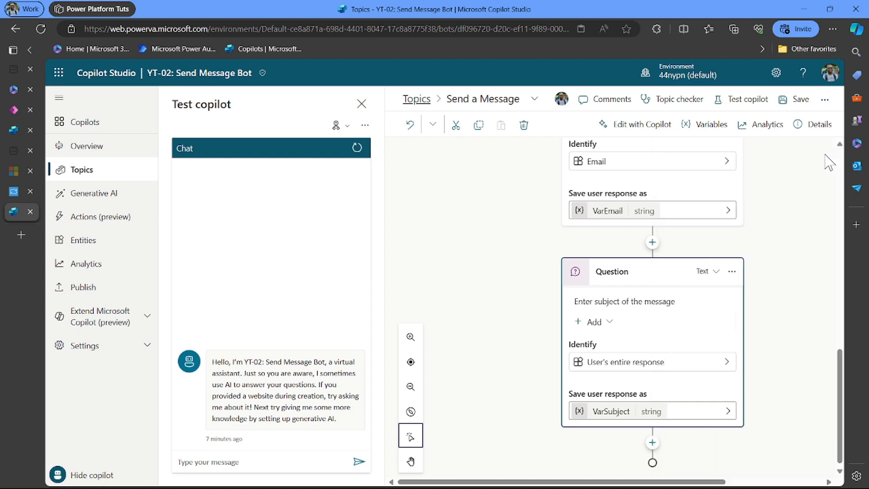
- Add a fourth question after the subject question, prompting 'Enter your message'
{"action": "left_click", "coordinate": [652, 442]}
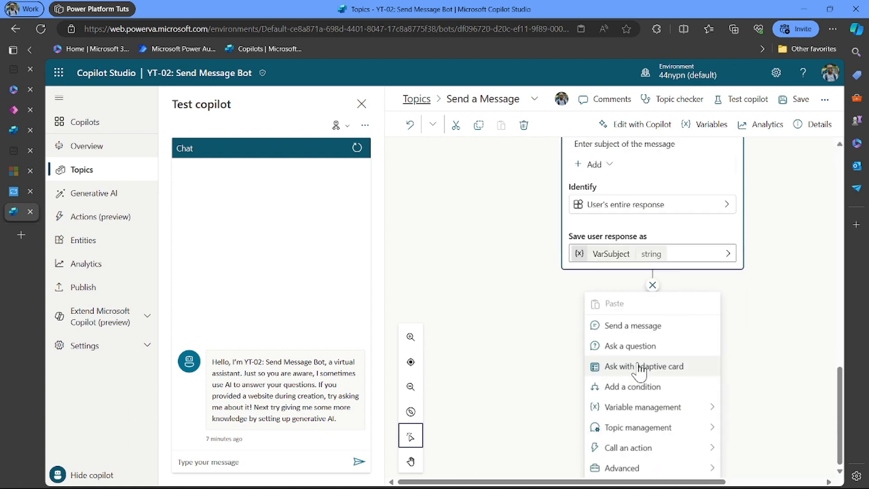
{"action": "left_click", "coordinate": [645, 349]}
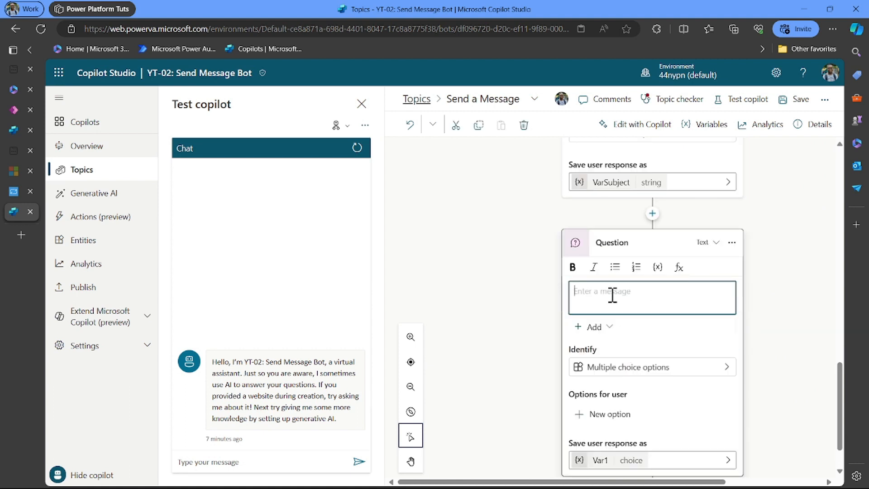
{"action": "type", "text": "Enter your message"}
- Set the message question to identify the user's entire response
{"action": "left_click", "coordinate": [737, 371]}
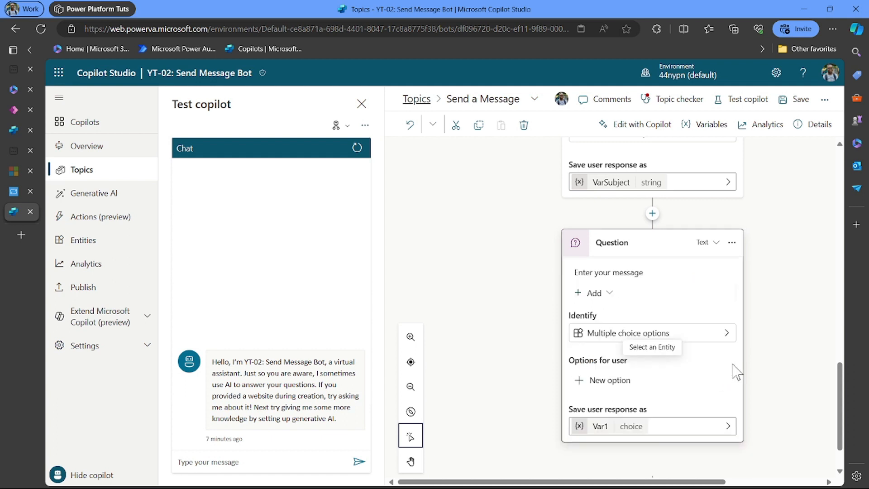
{"action": "left_click", "coordinate": [721, 334]}
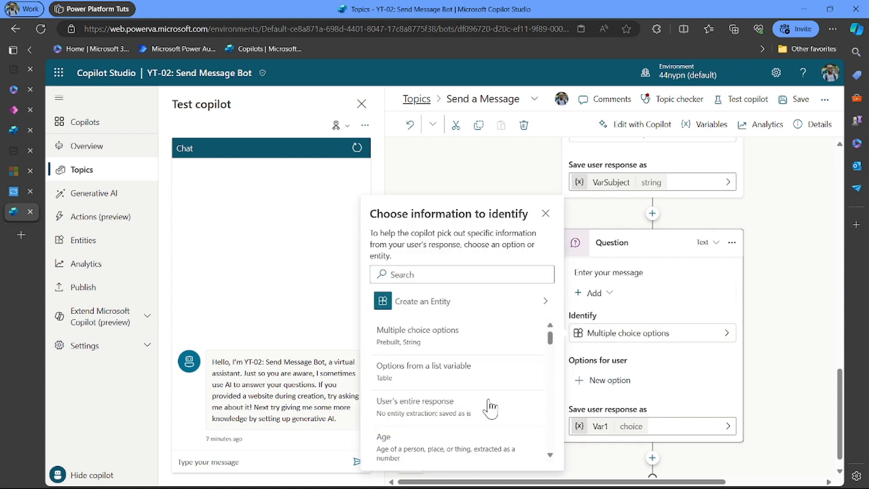
{"action": "scroll", "coordinate": [467, 423], "scroll_direction": "down", "scroll_amount": 2}
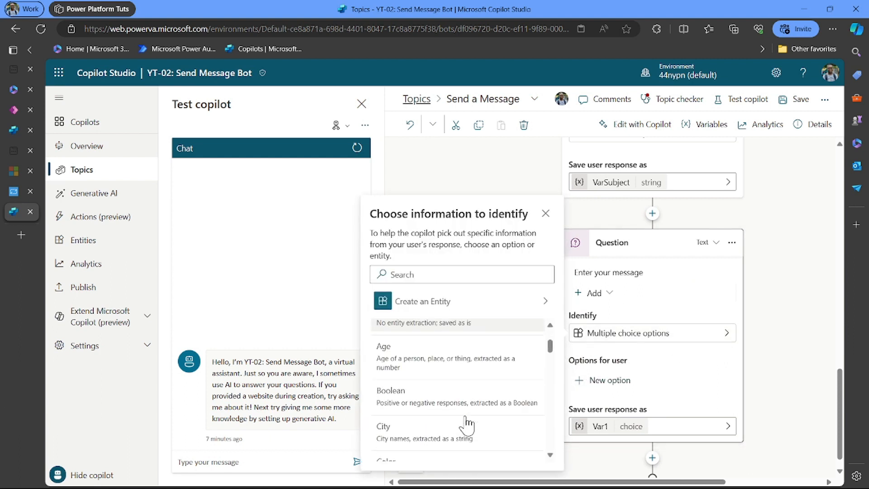
{"action": "scroll", "coordinate": [468, 423], "scroll_direction": "up", "scroll_amount": 1}
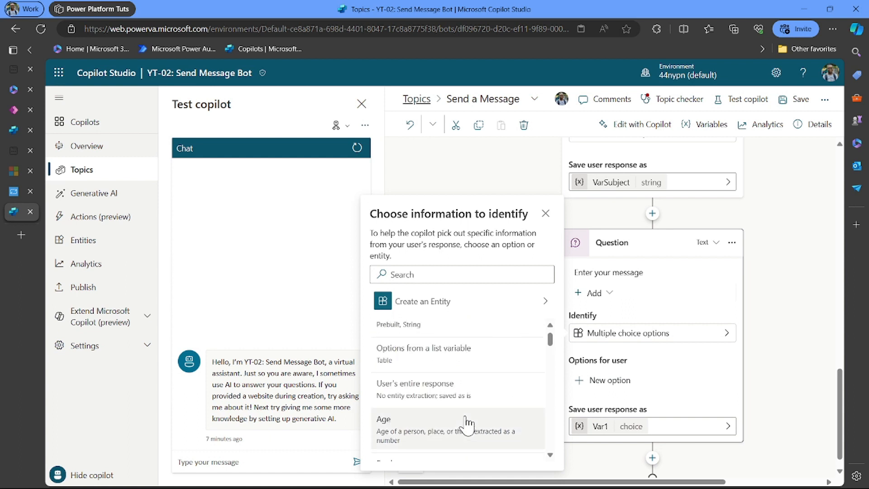
{"action": "scroll", "coordinate": [467, 423], "scroll_direction": "up", "scroll_amount": 1}
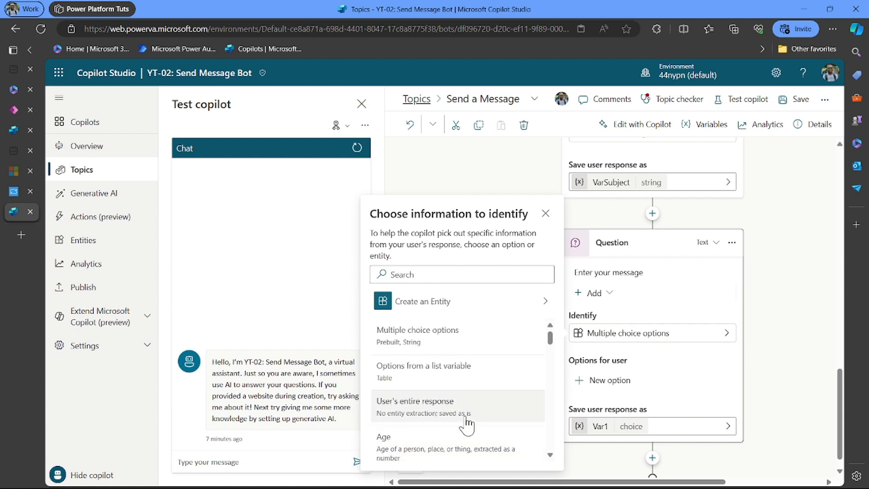
{"action": "scroll", "coordinate": [466, 425], "scroll_direction": "down", "scroll_amount": 1}
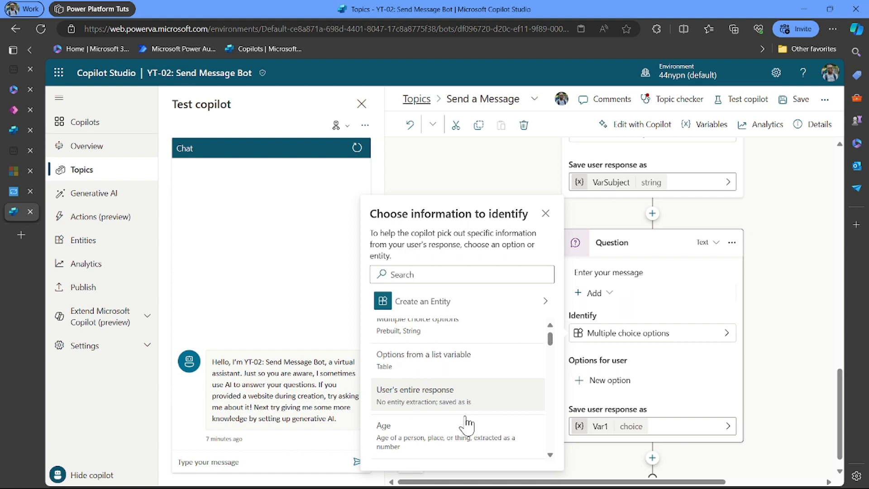
{"action": "left_click", "coordinate": [452, 398]}
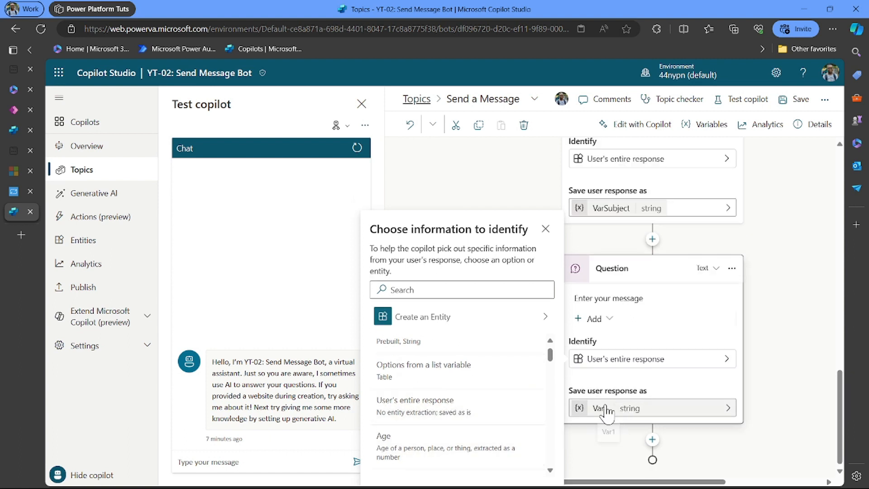
{"action": "left_click", "coordinate": [543, 230]}
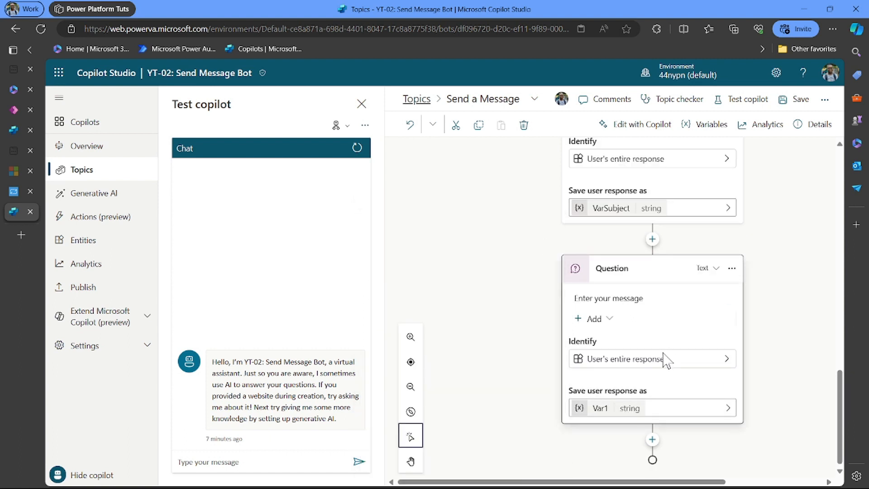
- Rename the message variable from Var1 to VarMsg and save the topic
{"action": "left_click", "coordinate": [607, 409]}
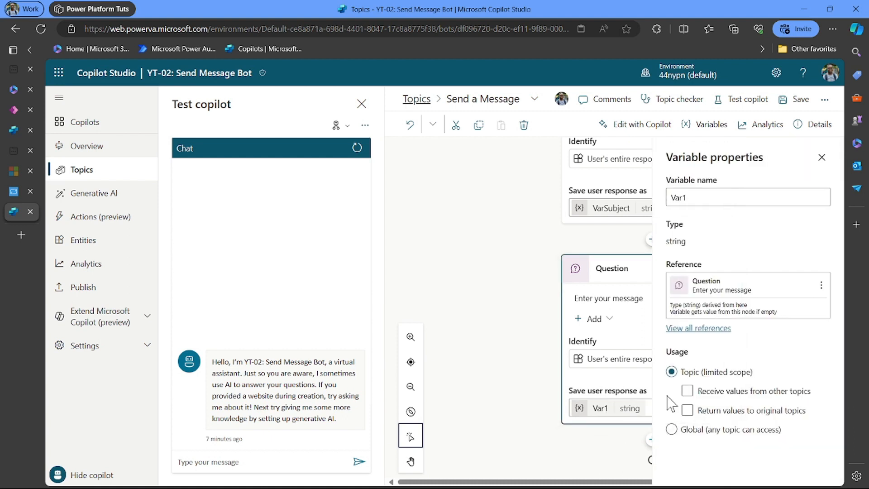
{"action": "left_click", "coordinate": [699, 197]}
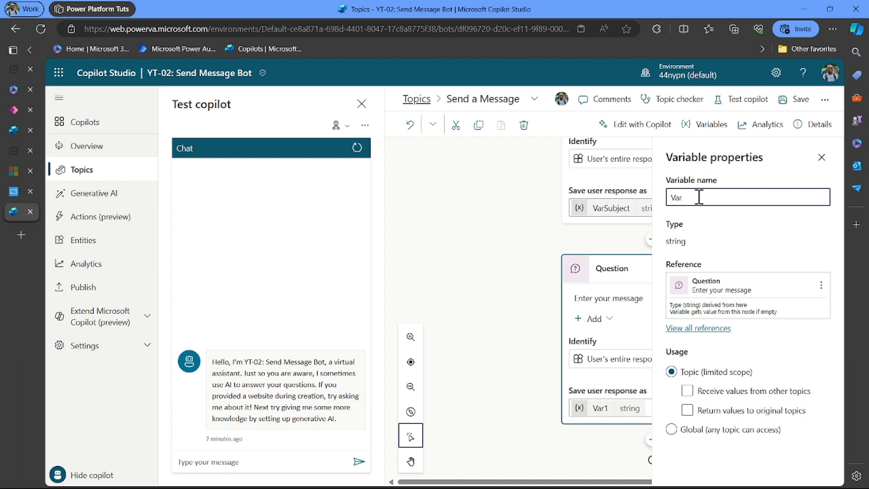
{"action": "type", "text": "Msg"}
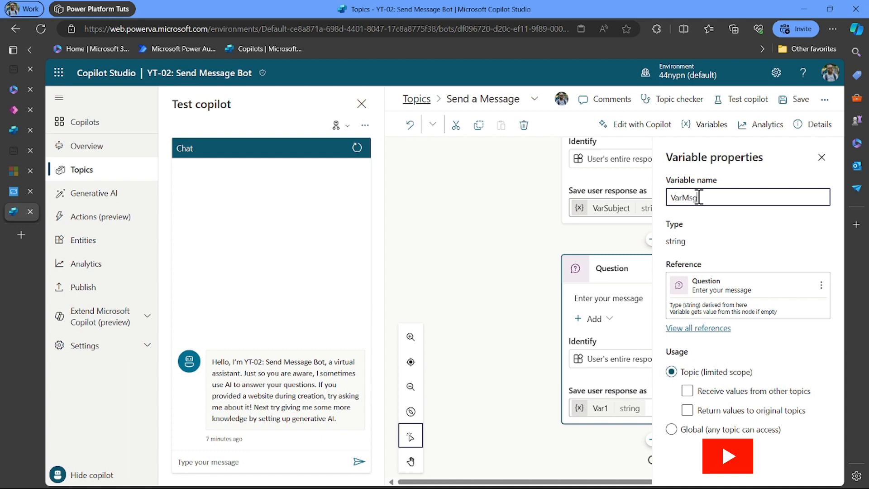
{"action": "left_click", "coordinate": [823, 158]}
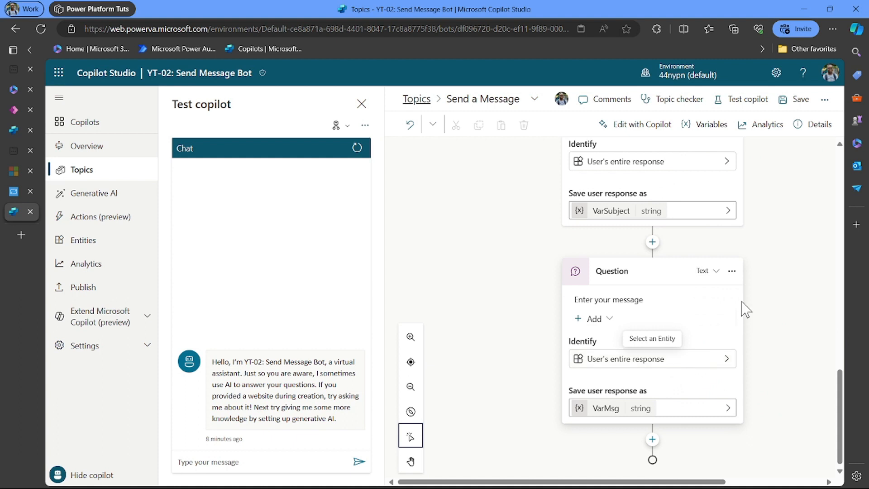
{"action": "left_click", "coordinate": [788, 104]}
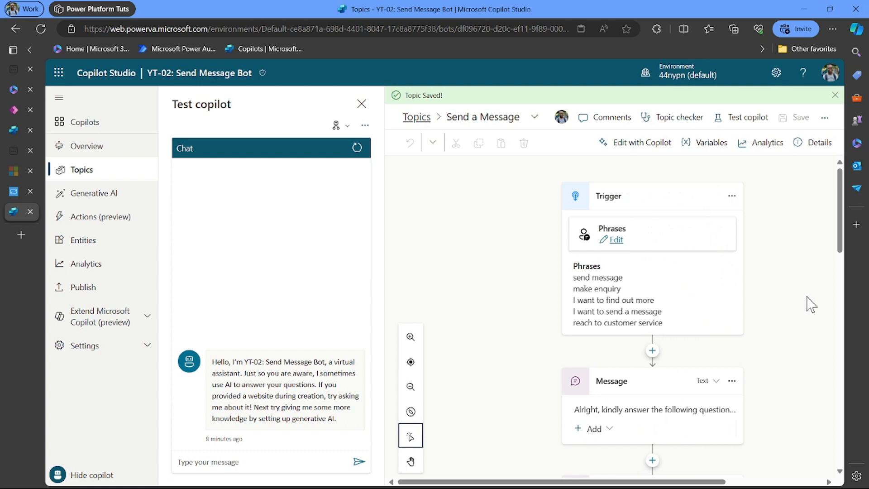
{"action": "scroll", "coordinate": [810, 305], "scroll_direction": "down", "scroll_amount": 10}
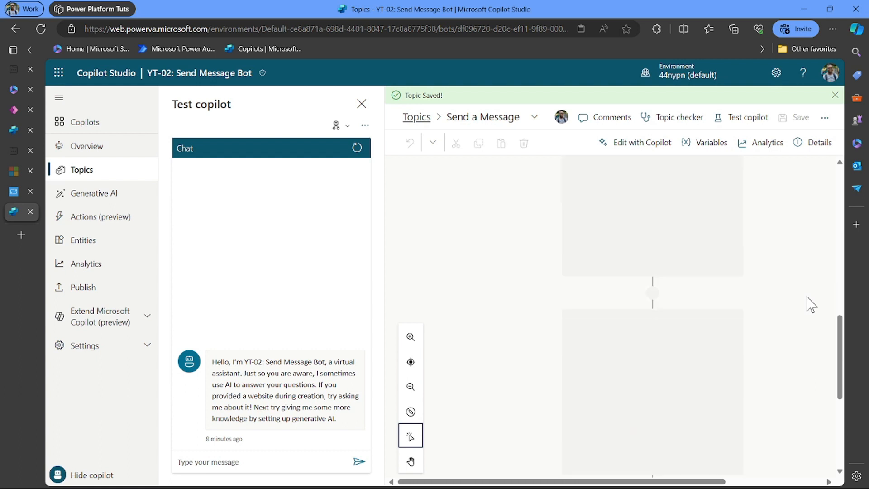
- Restart the test chat, send 'send message', and answer the name prompt with a full name
{"action": "left_click", "coordinate": [264, 462]}
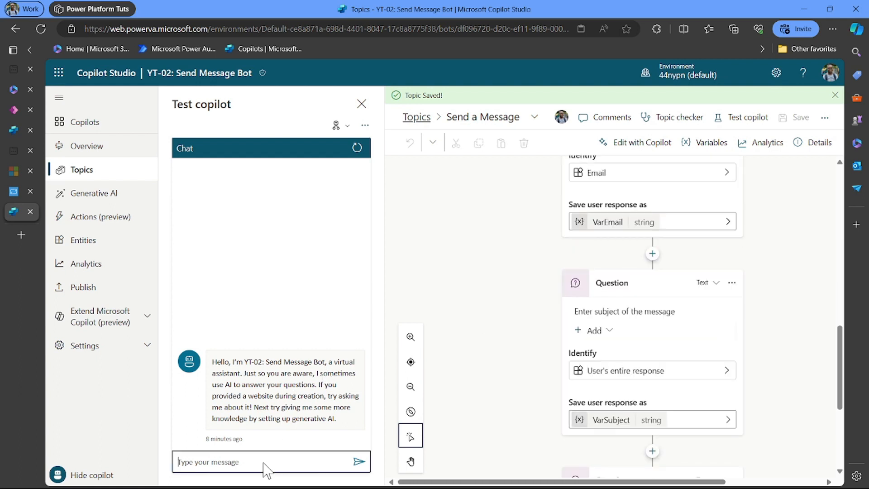
{"action": "left_click", "coordinate": [358, 150]}
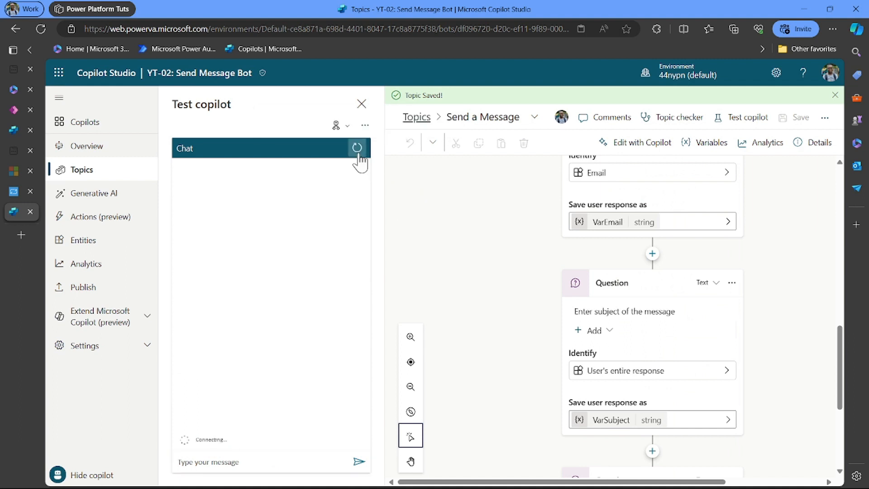
{"action": "left_click", "coordinate": [244, 464]}
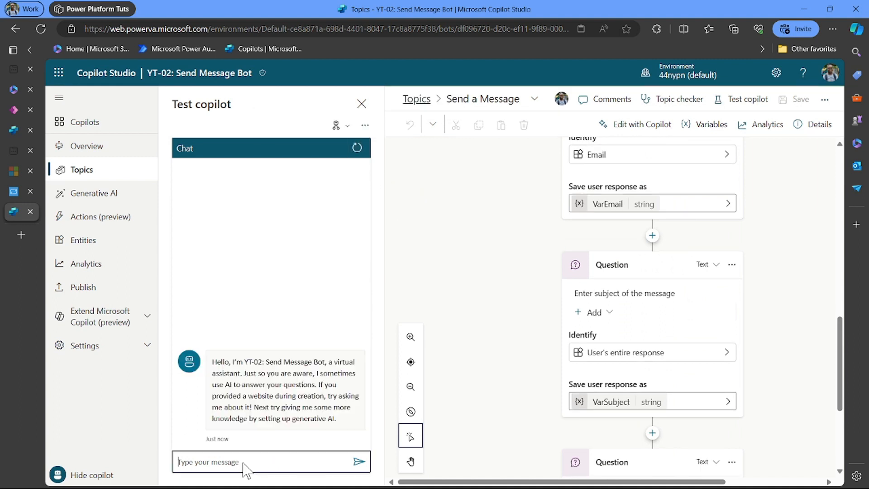
{"action": "type", "text": "send message"}
{"action": "key", "text": "Return"}
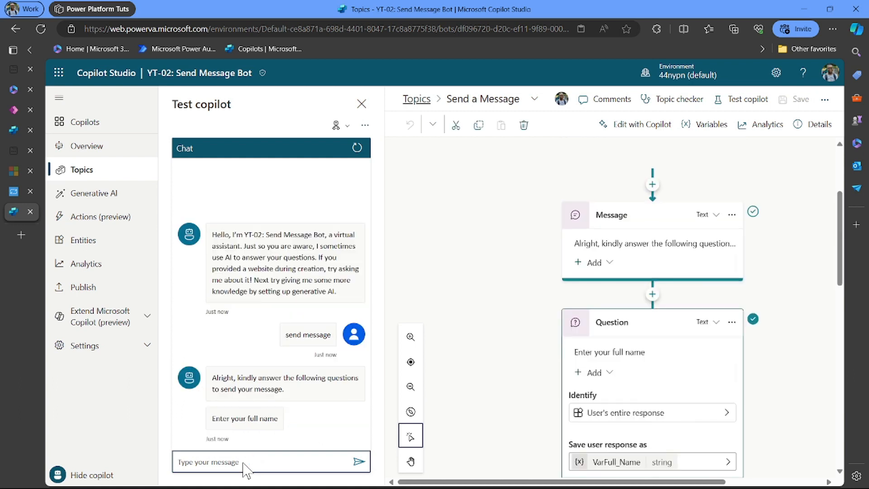
{"action": "key", "text": "Return"}
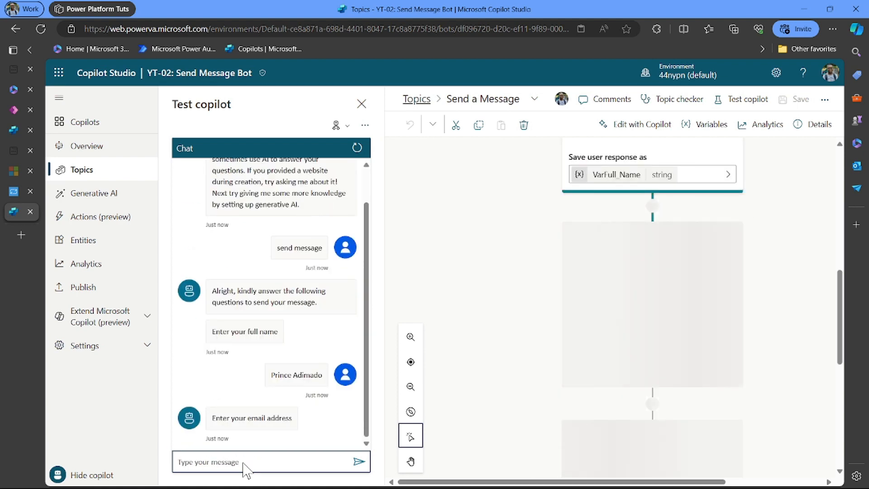
- Paste an e-mail address as the email answer and send 'Power Platfor' as the subject
{"action": "type", "text": "pr"}
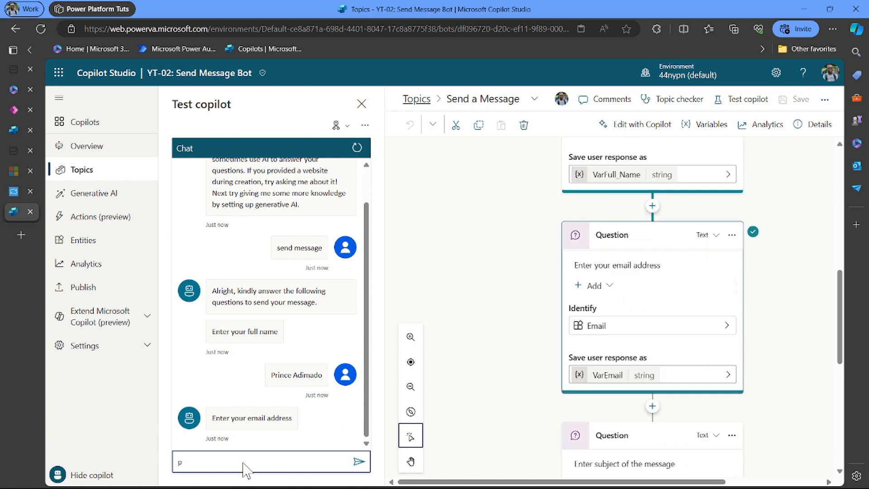
{"action": "key", "text": "BackSpace"}
{"action": "key", "text": "ctrl+v"}
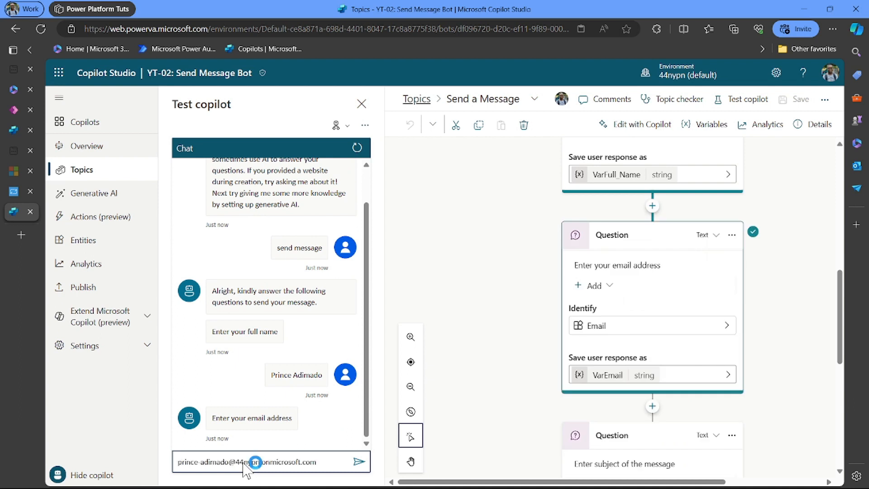
{"action": "key", "text": "Return"}
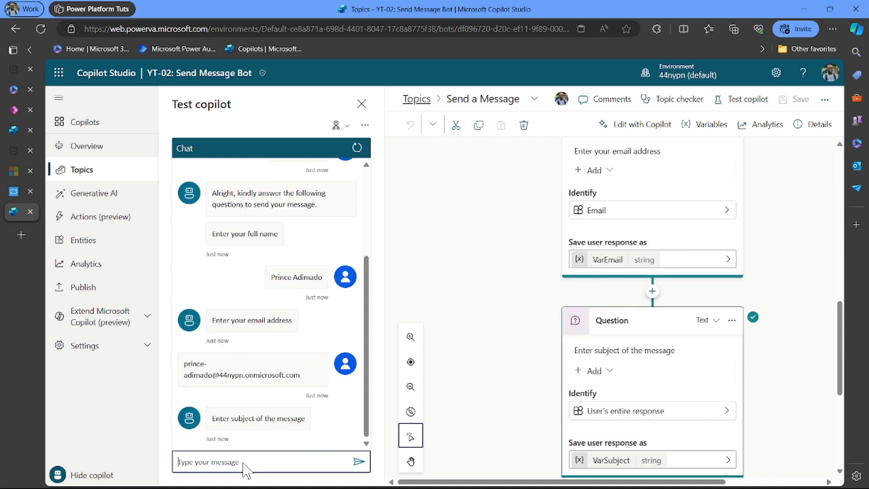
{"action": "type", "text": "Power Platform"}
{"action": "key", "text": "Return"}
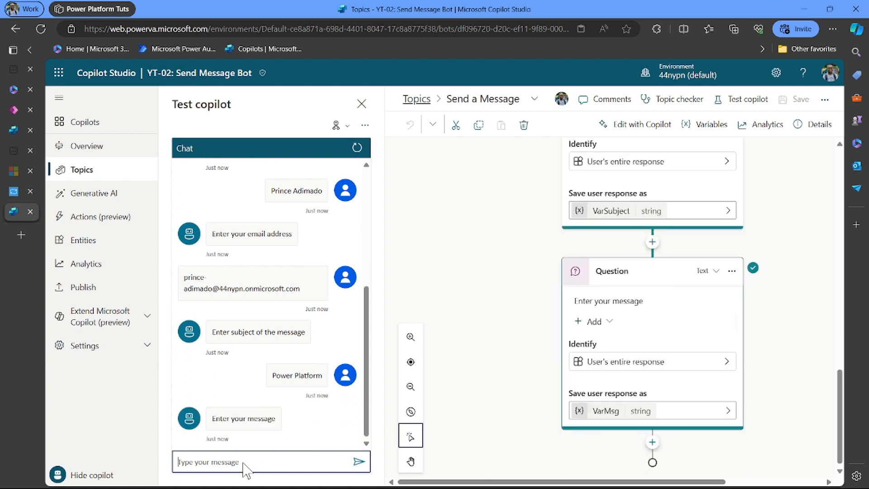
- Answer the message prompt with 'How do I book a Power Platform training session'
{"action": "left_click", "coordinate": [247, 470]}
{"action": "type", "text": "How do"}
{"action": "type", "text": " I book"}
{"action": "type", "text": " a Pow"}
{"action": "type", "text": "er Platform"}
{"action": "type", "text": "sess"}
{"action": "key", "text": "BackSpace"}
{"action": "key", "text": "BackSpace"}
{"action": "key", "text": "BackSpace"}
{"action": "key", "text": "BackSpace"}
{"action": "key", "text": "BackSpace"}
{"action": "type", "text": "training"}
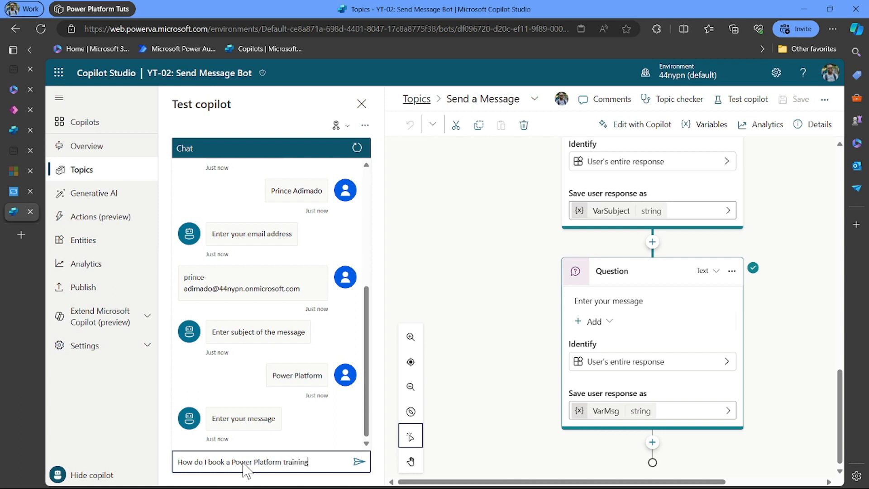
{"action": "type", "text": " session."}
{"action": "key", "text": "ctrl+a"}
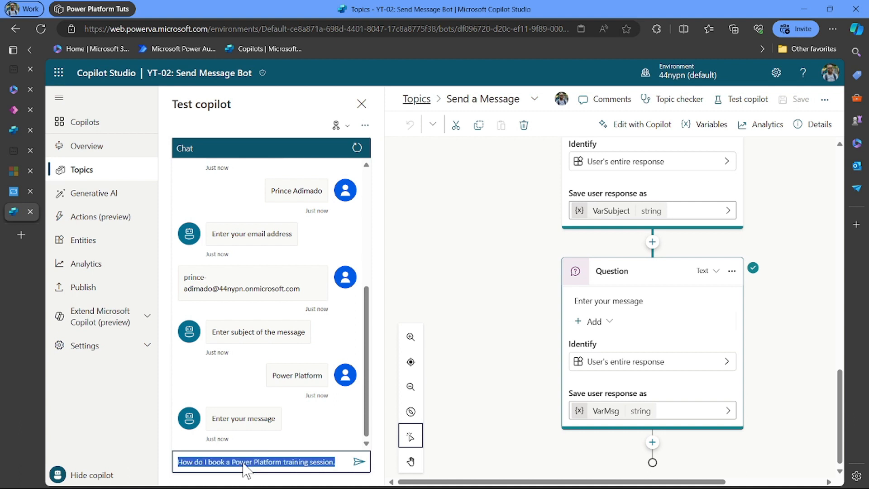
{"action": "left_click", "coordinate": [290, 459]}
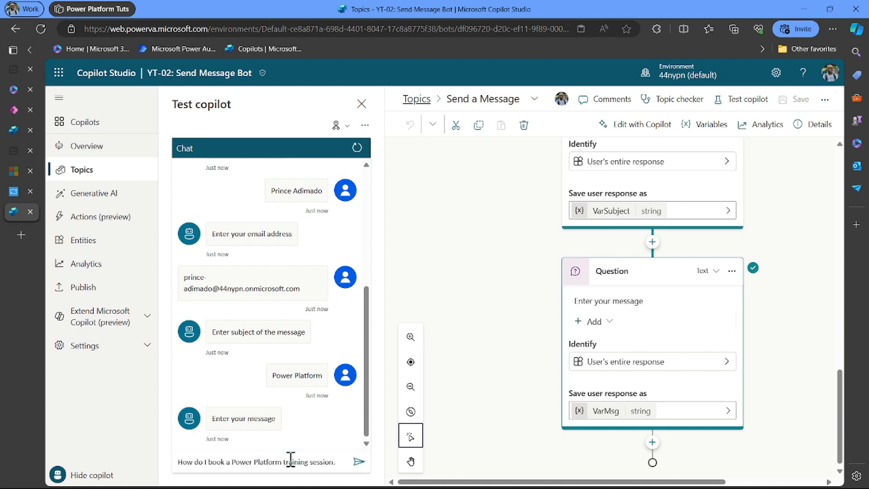
{"action": "left_click", "coordinate": [358, 460]}
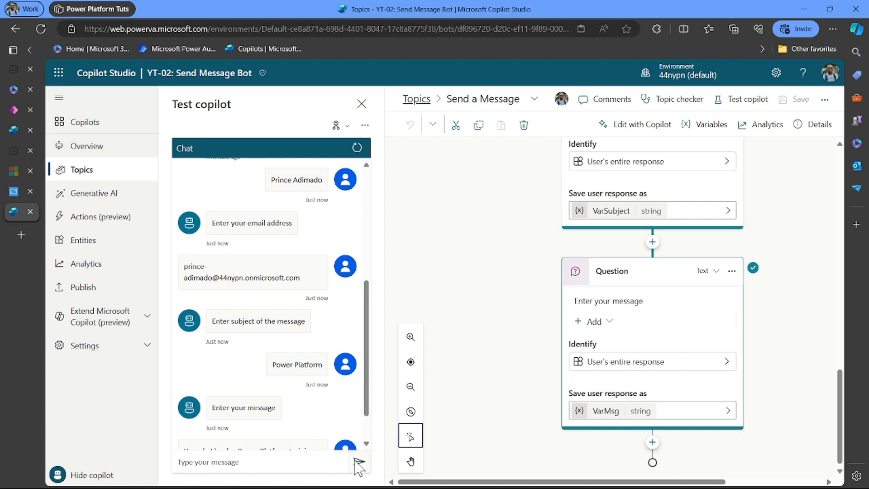
{"action": "left_click", "coordinate": [292, 463]}
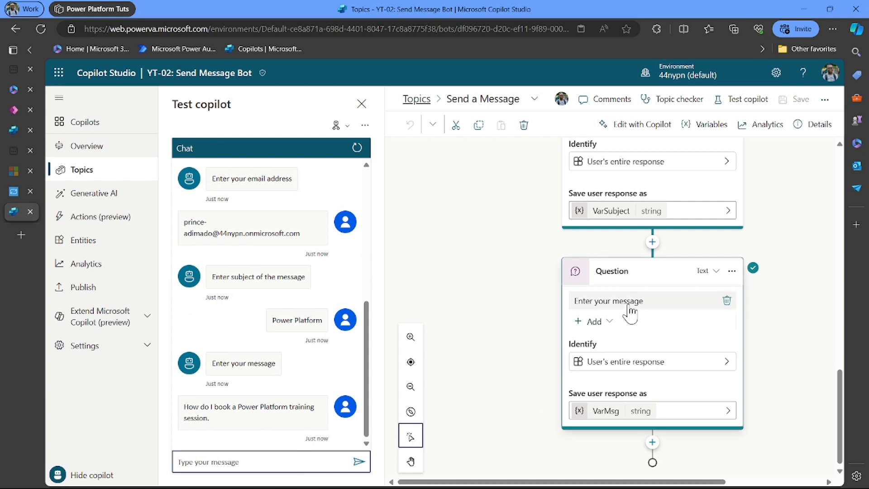
{"action": "left_click", "coordinate": [419, 101]}
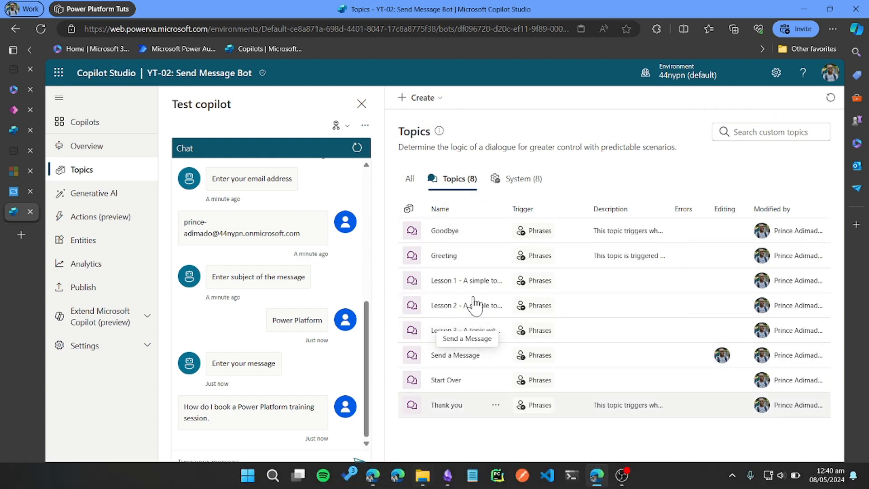
{"action": "left_click", "coordinate": [519, 180]}
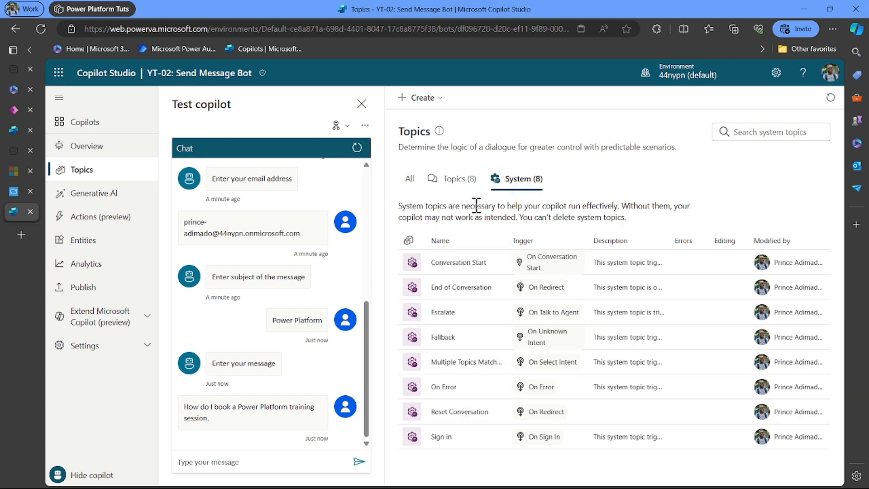
{"action": "left_click", "coordinate": [452, 183]}
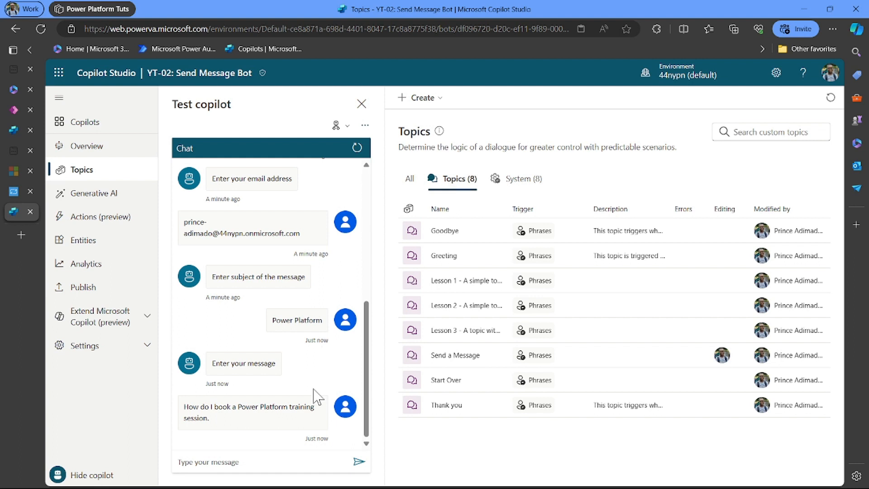
{"action": "left_click", "coordinate": [463, 356]}
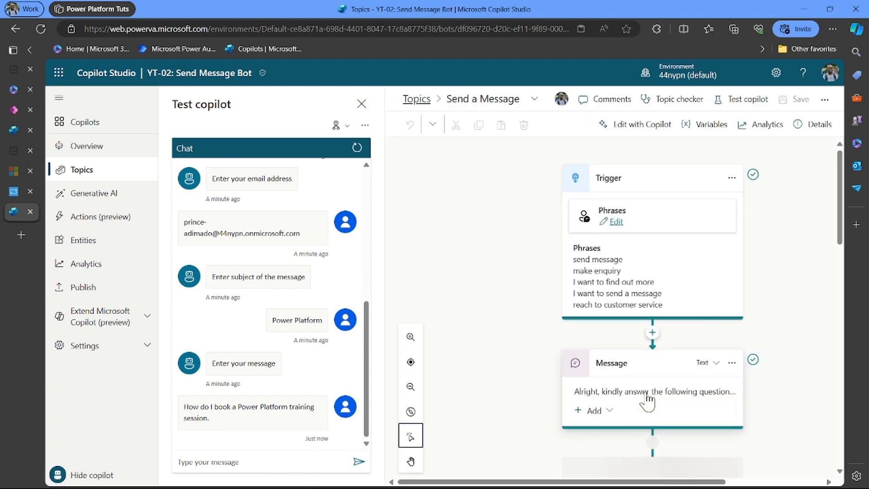
{"action": "scroll", "coordinate": [648, 399], "scroll_direction": "down", "scroll_amount": 3}
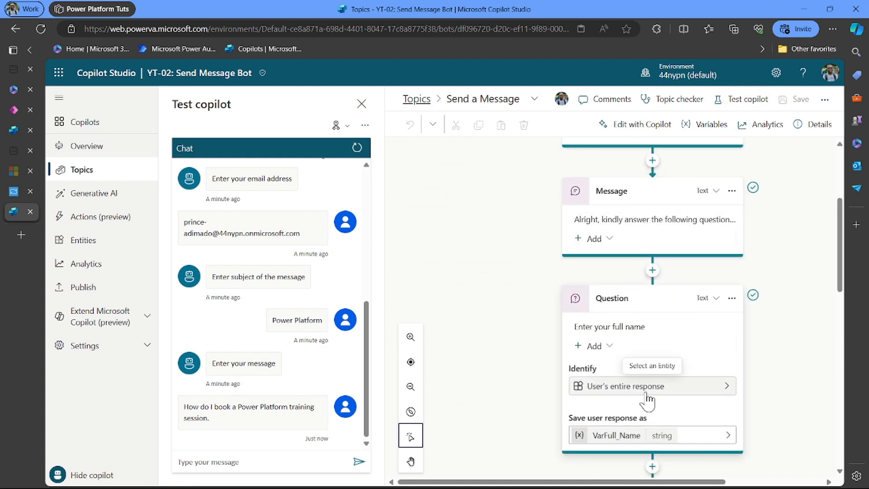
{"action": "scroll", "coordinate": [646, 394], "scroll_direction": "down", "scroll_amount": 6}
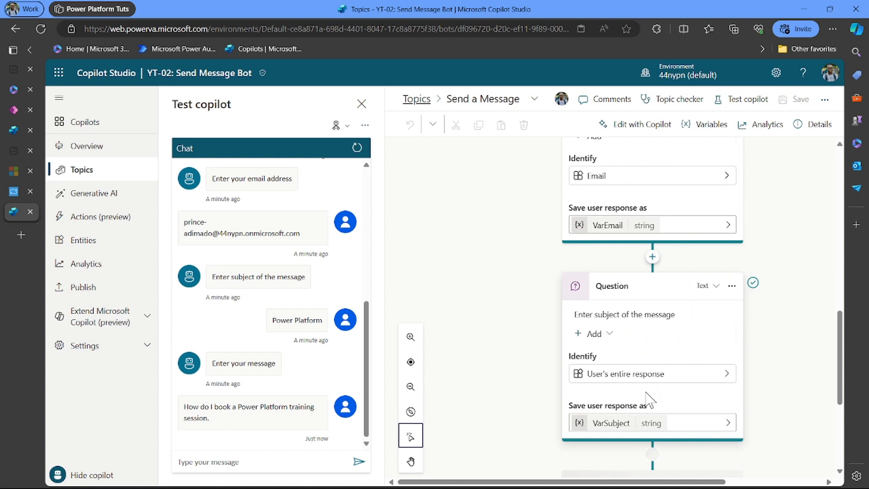
{"action": "scroll", "coordinate": [651, 400], "scroll_direction": "down", "scroll_amount": 3}
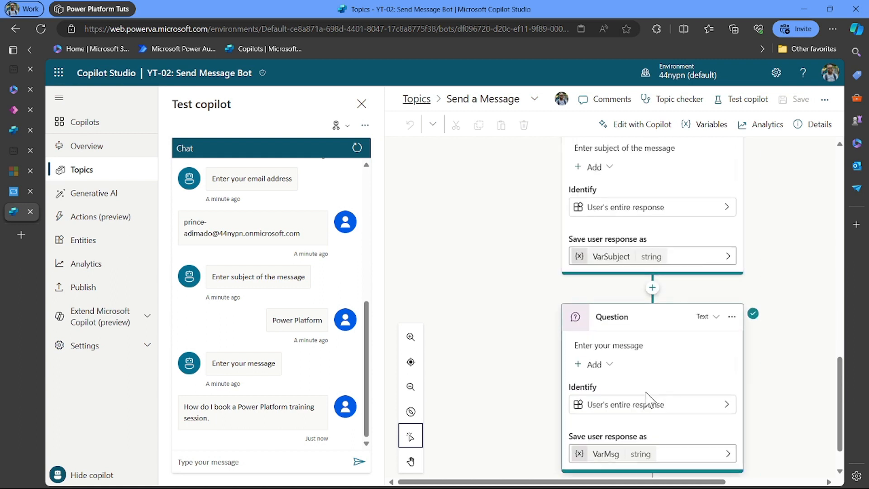
{"action": "scroll", "coordinate": [646, 392], "scroll_direction": "down", "scroll_amount": 1}
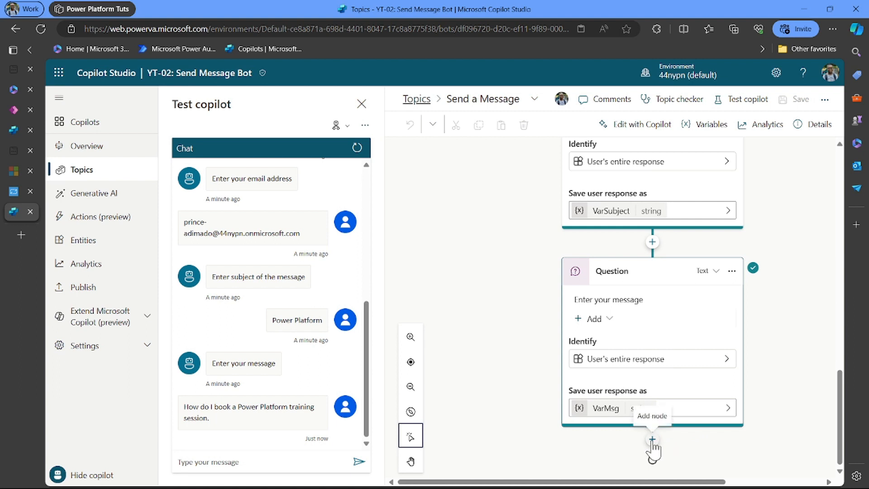
- Add a Call an action step below the message question and create a new flow
{"action": "left_click", "coordinate": [652, 439]}
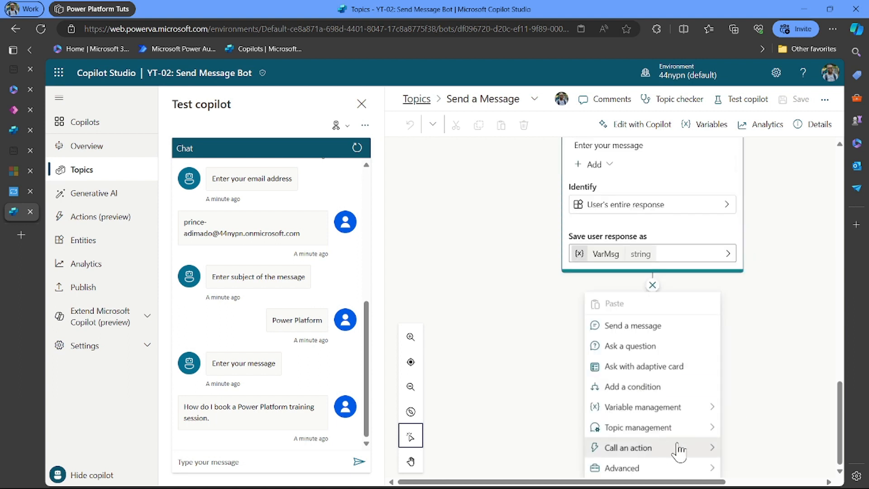
{"action": "left_click", "coordinate": [707, 448]}
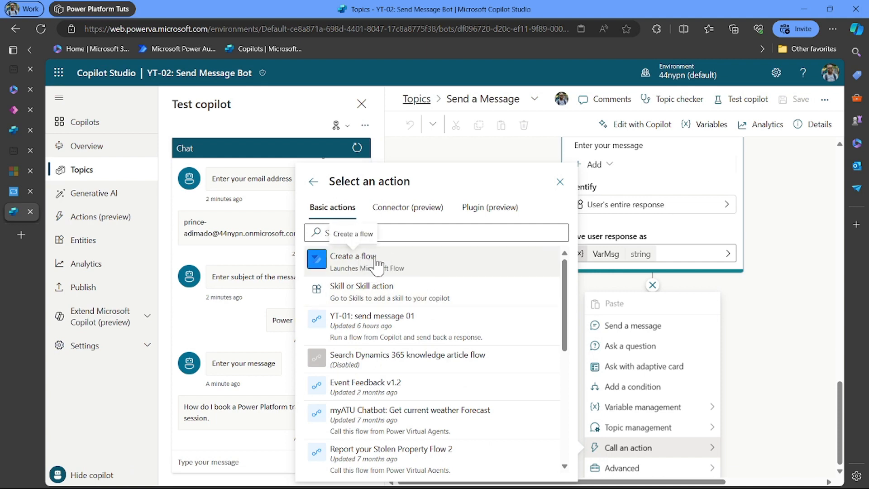
{"action": "left_click", "coordinate": [393, 263]}
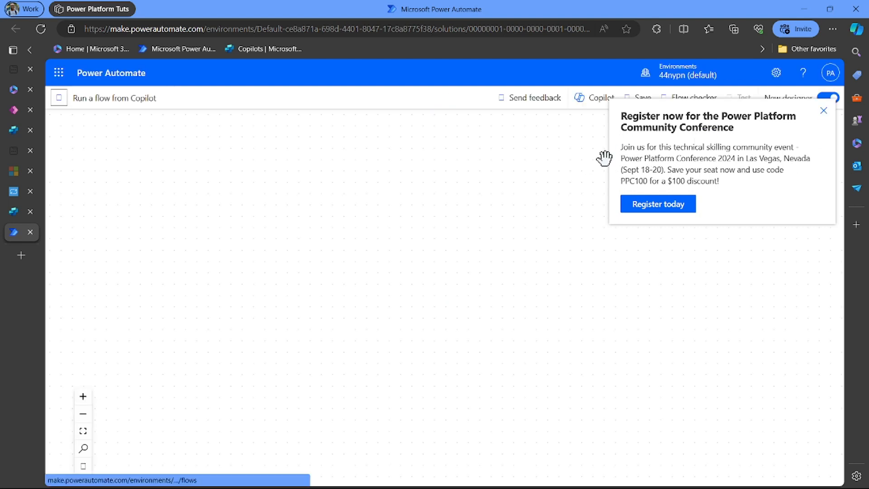
- Dismiss the promo and add a text input named Full Name to the trigger
{"action": "left_click", "coordinate": [824, 110]}
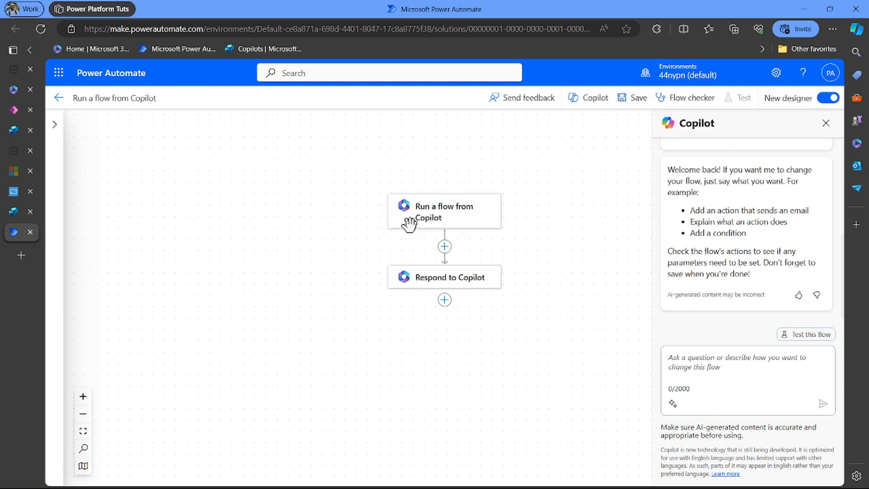
{"action": "left_click", "coordinate": [454, 219]}
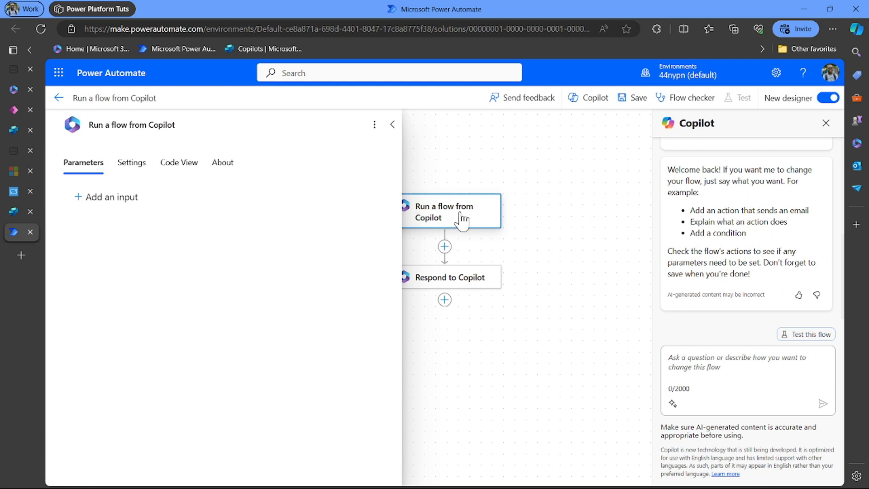
{"action": "left_click", "coordinate": [107, 197]}
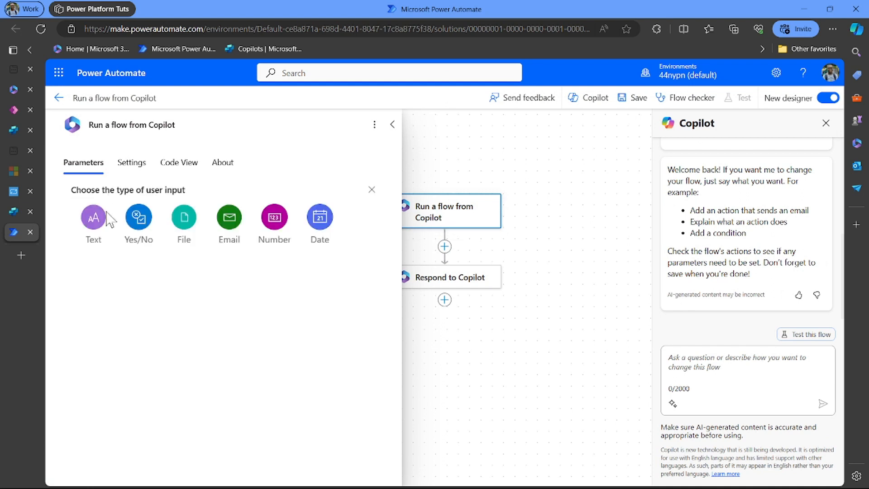
{"action": "left_click", "coordinate": [94, 222]}
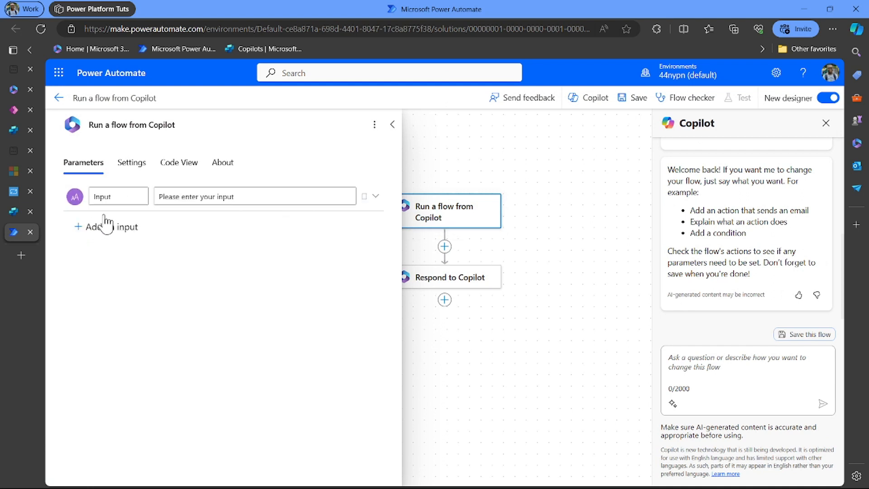
{"action": "double_click", "coordinate": [128, 196]}
{"action": "key", "text": "BackSpace"}
{"action": "type", "text": "fir"}
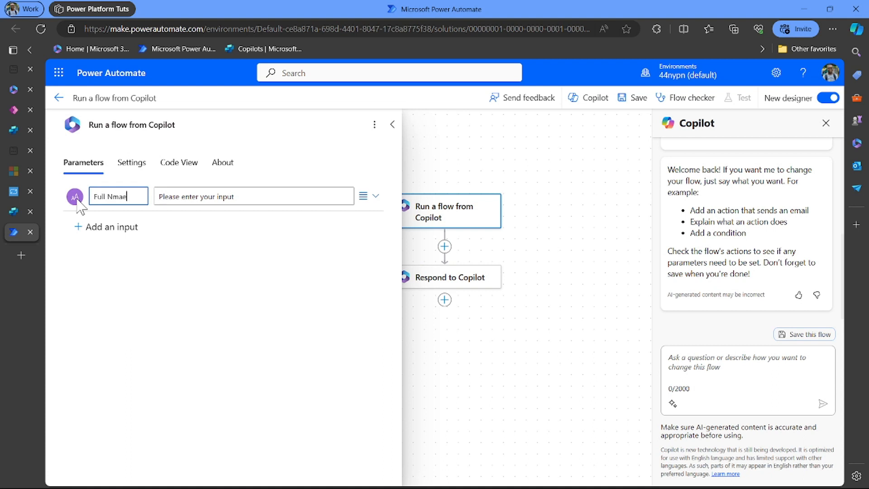
{"action": "key", "text": "BackSpace"}
{"action": "key", "text": "BackSpace"}
{"action": "type", "text": "Name"}
- Add two more text inputs to the trigger, named Email and Subject
{"action": "left_click", "coordinate": [115, 228]}
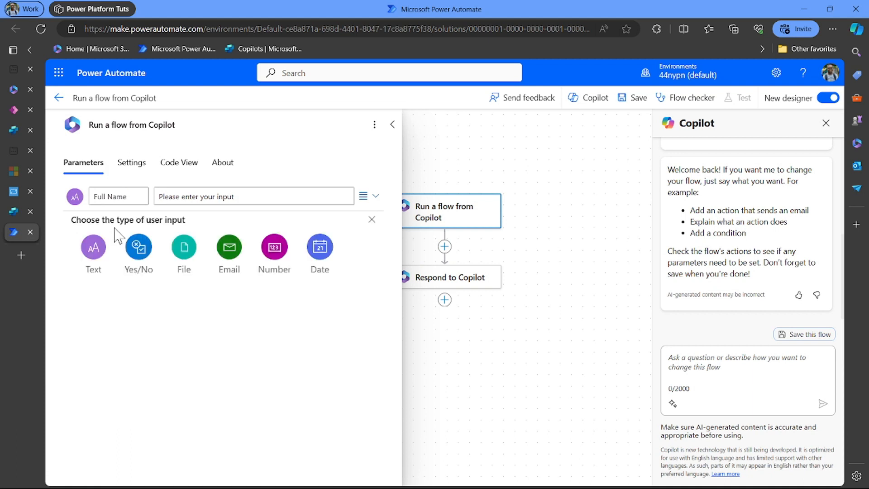
{"action": "left_click", "coordinate": [95, 258]}
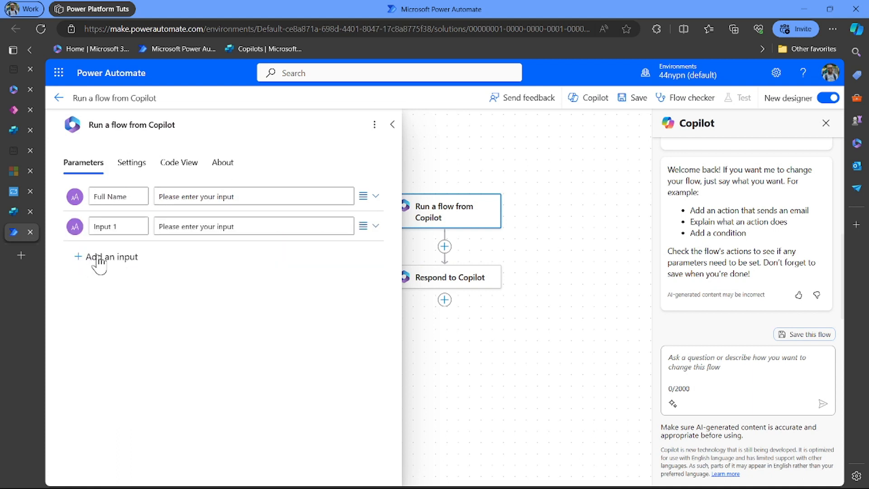
{"action": "triple_click", "coordinate": [118, 226]}
{"action": "type", "text": "Email"}
{"action": "left_click", "coordinate": [93, 257]}
{"action": "left_click", "coordinate": [94, 282]}
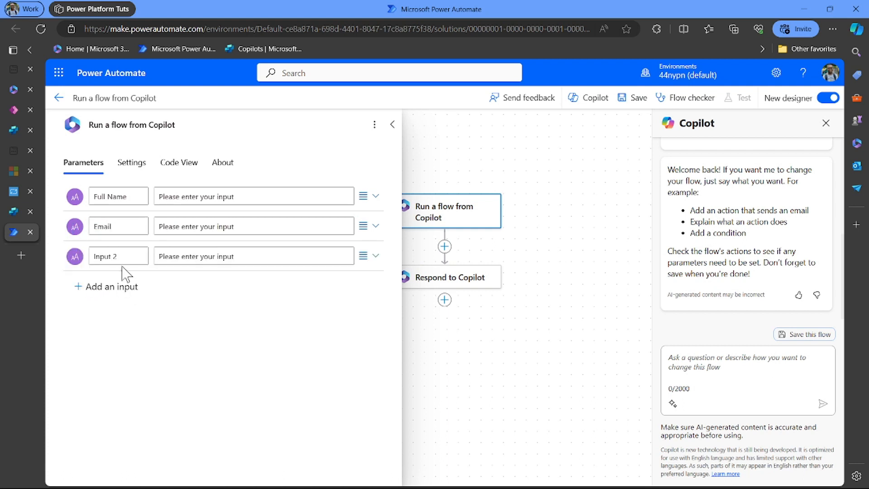
{"action": "triple_click", "coordinate": [120, 255]}
{"action": "key", "text": "BackSpace"}
{"action": "type", "text": "Subject"}
- Add a fourth text input named Message and close the trigger settings
{"action": "left_click", "coordinate": [109, 290]}
{"action": "left_click", "coordinate": [109, 290]}
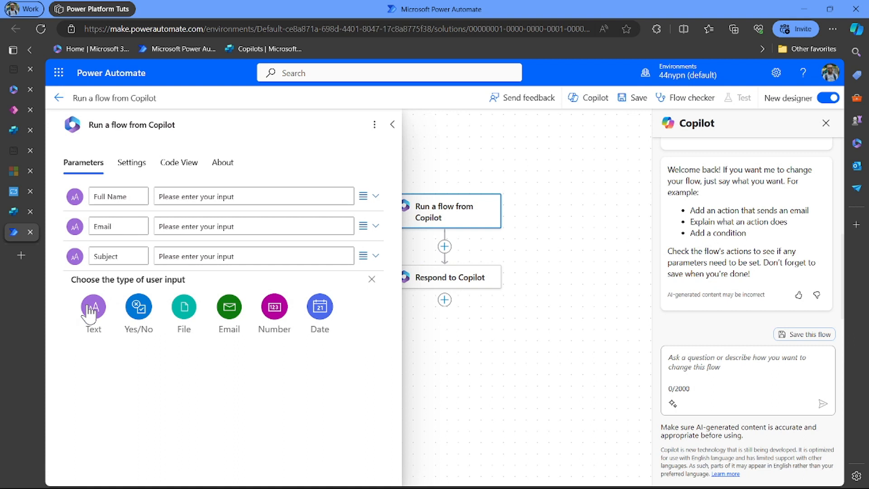
{"action": "left_click", "coordinate": [91, 309]}
{"action": "triple_click", "coordinate": [119, 286]}
{"action": "key", "text": "BackSpace"}
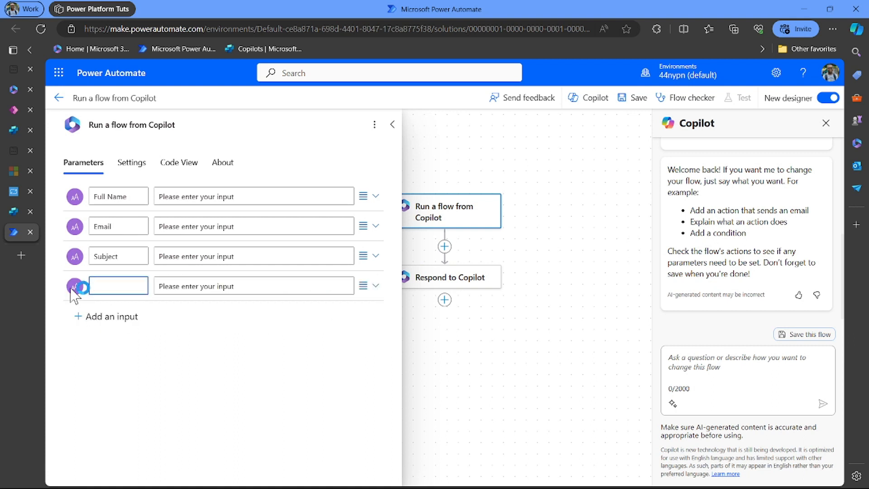
{"action": "type", "text": "Message"}
{"action": "left_click", "coordinate": [194, 365]}
{"action": "left_click", "coordinate": [456, 330]}
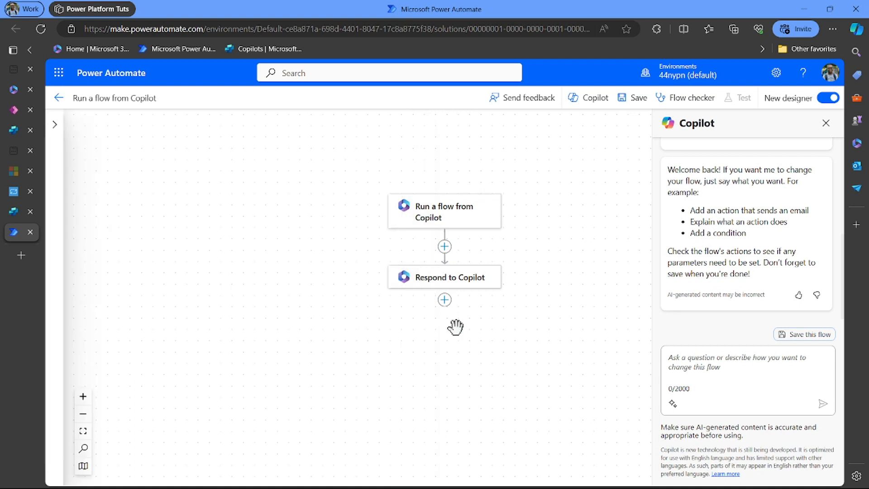
- Add a text output named review_output to the Respond to Copilot step
{"action": "left_click", "coordinate": [447, 283]}
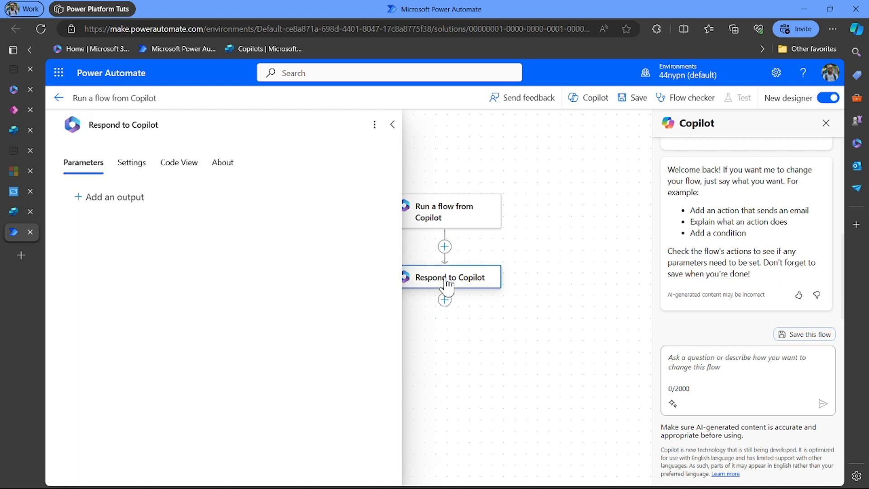
{"action": "left_click", "coordinate": [130, 198]}
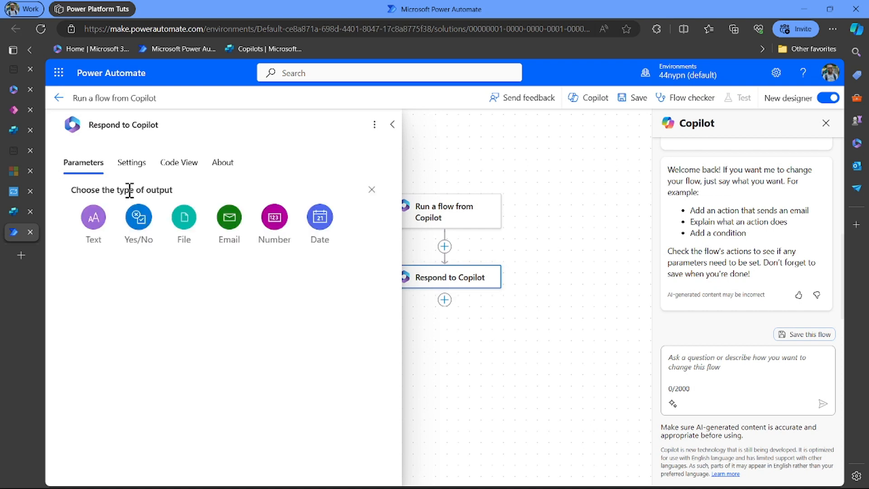
{"action": "left_click", "coordinate": [91, 218]}
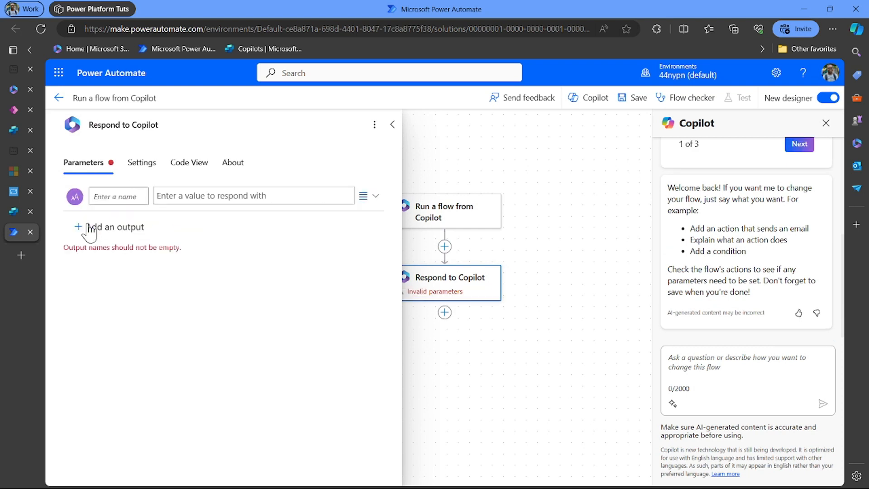
{"action": "left_click", "coordinate": [126, 197]}
{"action": "type", "text": "review output"}
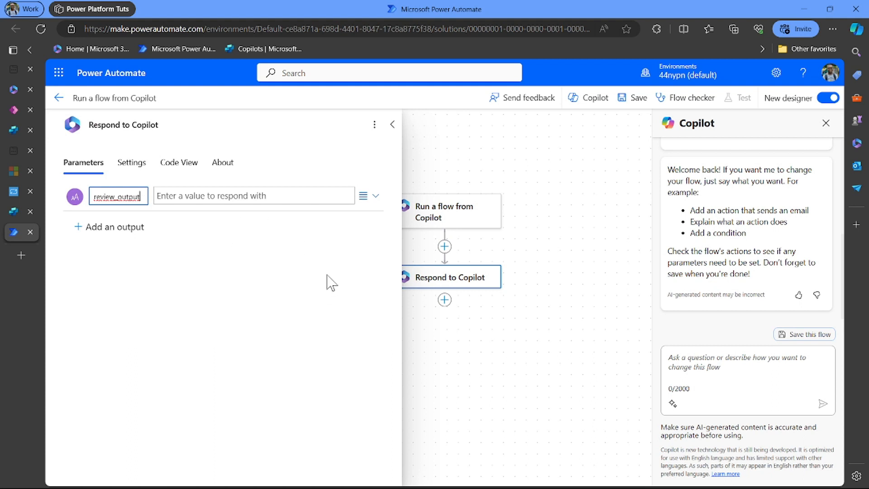
{"action": "left_click", "coordinate": [394, 125]}
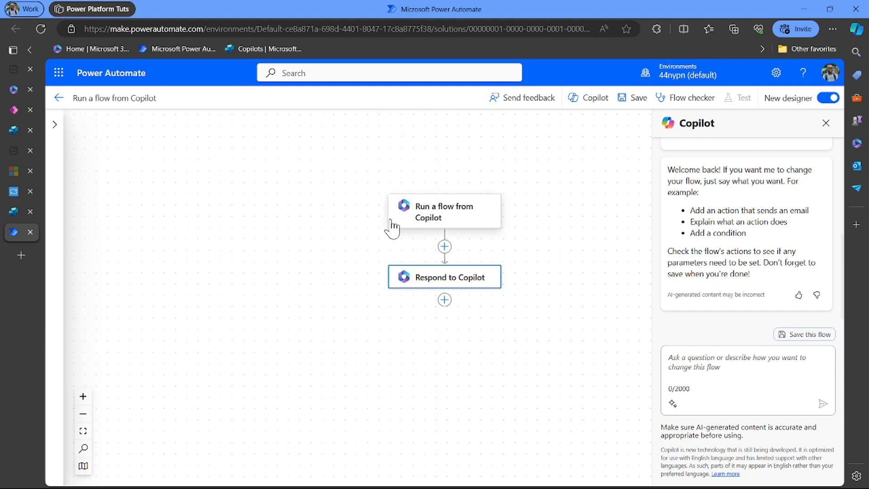
{"action": "left_click", "coordinate": [445, 248]}
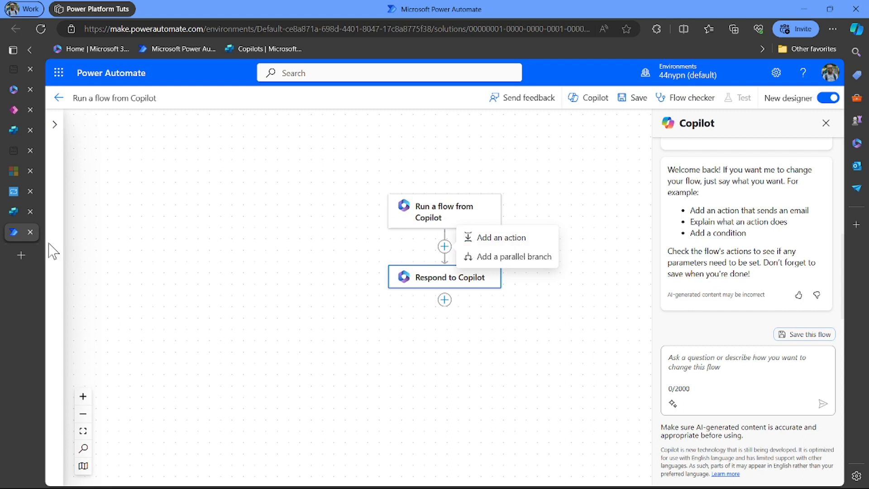
- Back in Copilot Studio, refresh the flow list, then switch to the Adaptive Cards website
{"action": "mouse_move", "coordinate": [12, 188]}
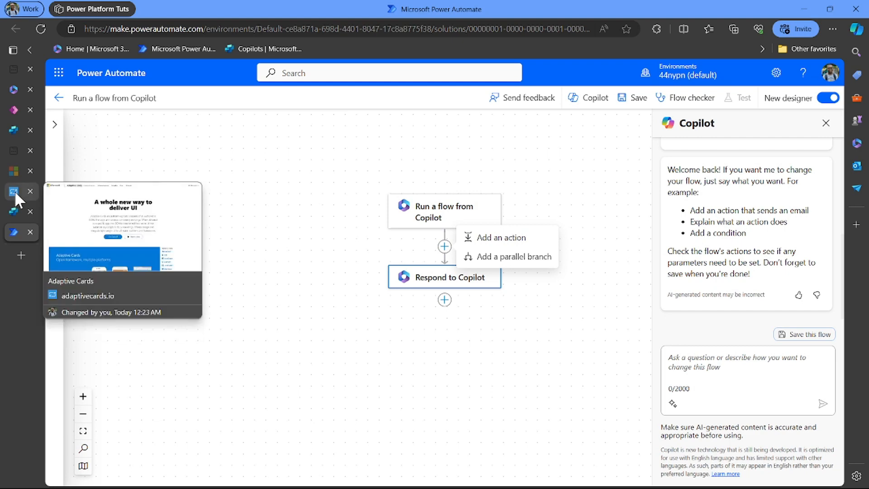
{"action": "left_click", "coordinate": [13, 211]}
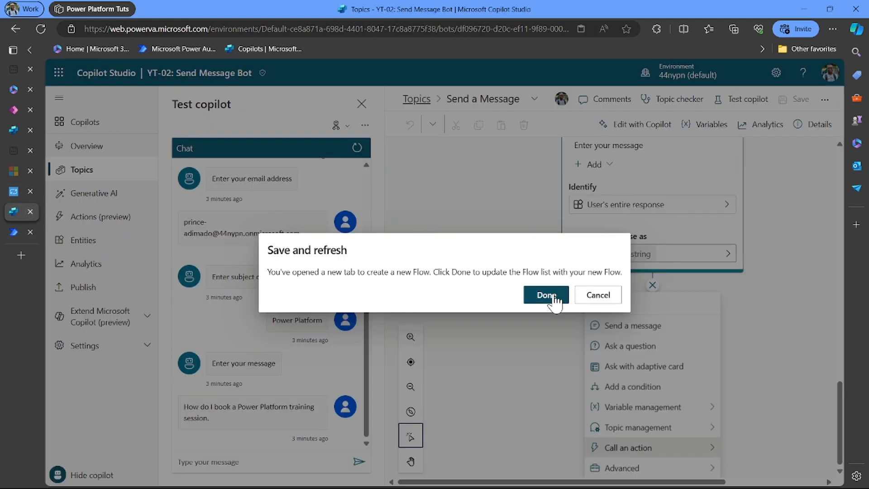
{"action": "left_click", "coordinate": [558, 299]}
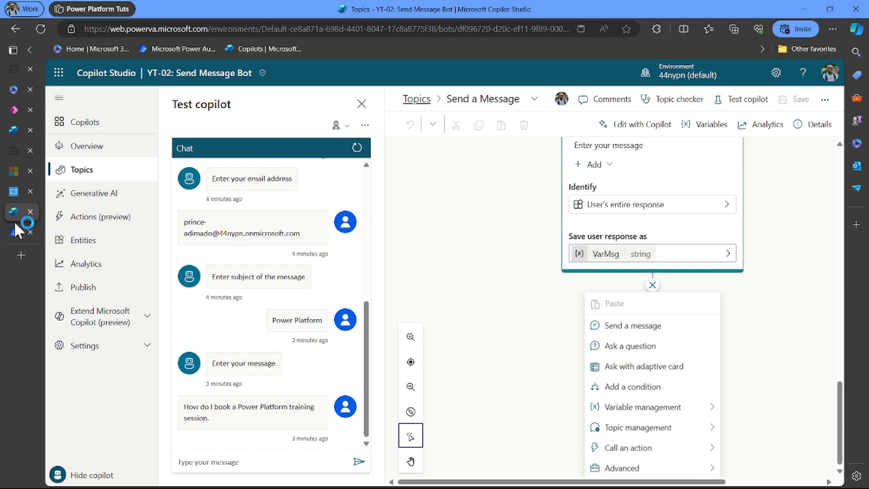
{"action": "left_click", "coordinate": [13, 191]}
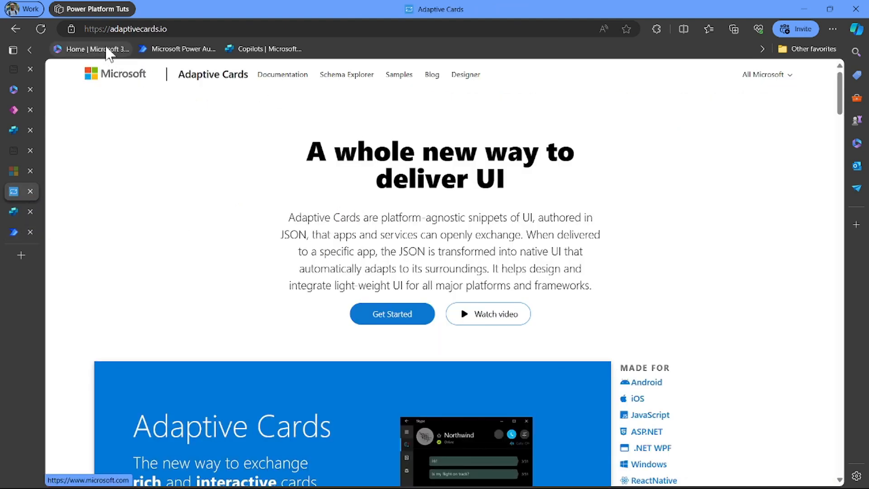
- Open the Adaptive Cards Designer, target schema version 1.2, and start a new card
{"action": "left_click", "coordinate": [465, 77]}
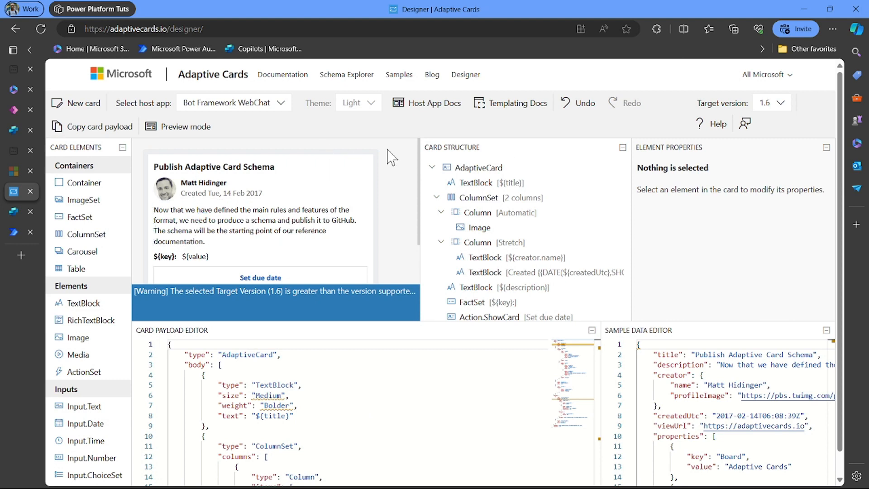
{"action": "left_click", "coordinate": [783, 110]}
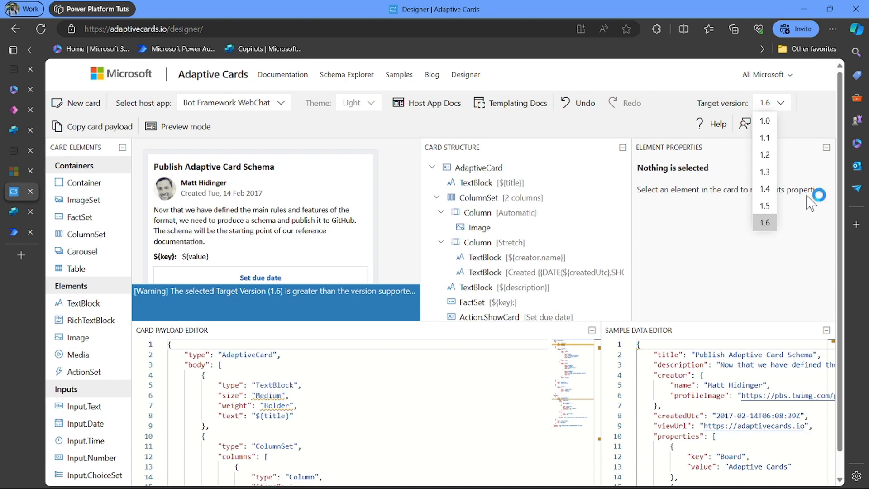
{"action": "left_click", "coordinate": [765, 155]}
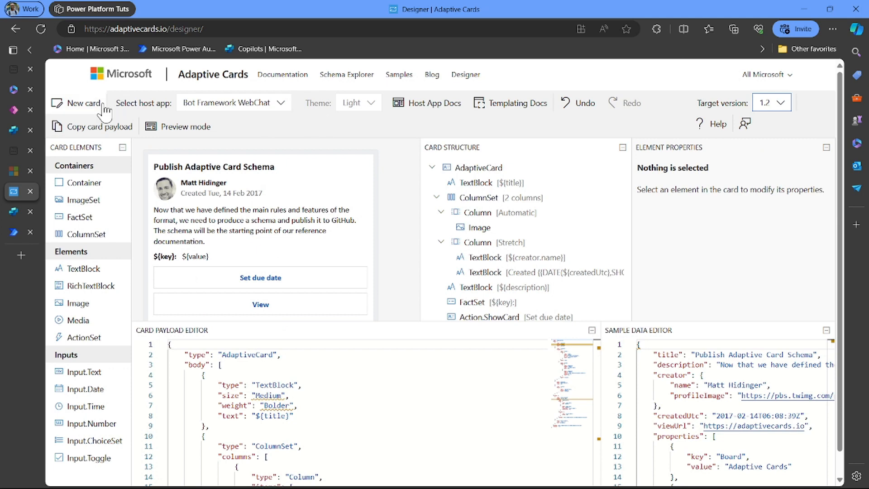
{"action": "left_click", "coordinate": [89, 104]}
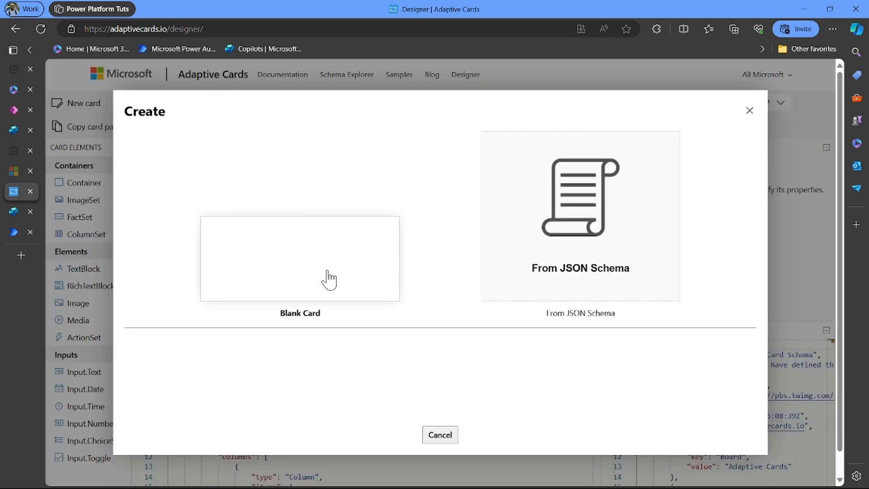
- Create an empty version 1.2 card from the Blank Card option
{"action": "scroll", "coordinate": [376, 334], "scroll_direction": "down", "scroll_amount": 2}
{"action": "scroll", "coordinate": [376, 334], "scroll_direction": "up", "scroll_amount": 1}
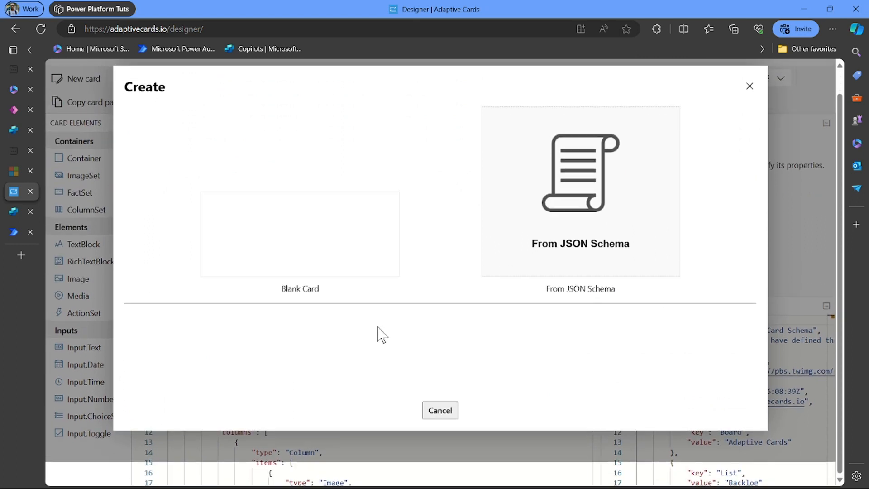
{"action": "left_click", "coordinate": [388, 250]}
{"action": "left_click", "coordinate": [331, 229]}
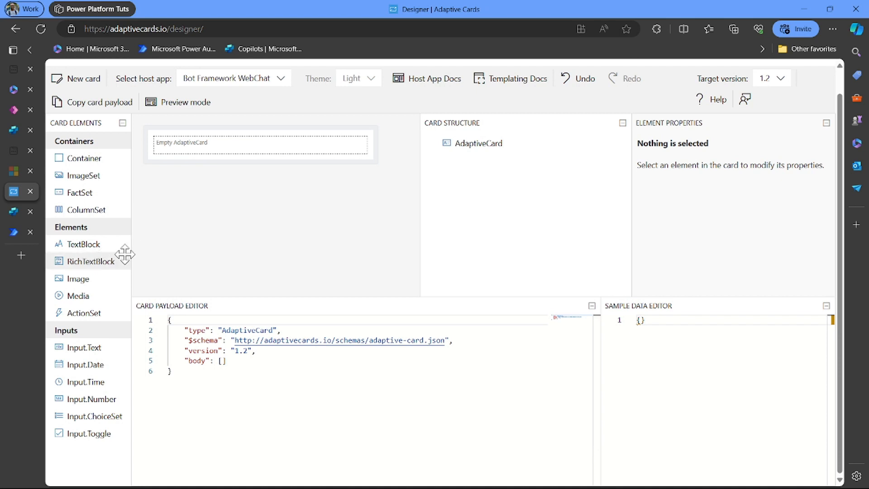
- Add a TextBlock to the empty card and clear its 'New TextBlock' placeholder text
{"action": "left_click_drag", "start_coordinate": [83, 247], "coordinate": [158, 140]}
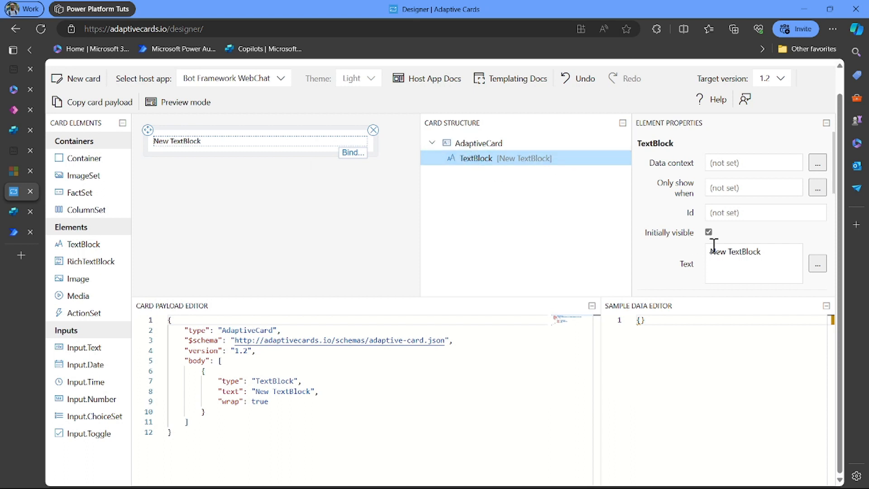
{"action": "scroll", "coordinate": [731, 258], "scroll_direction": "down", "scroll_amount": 2}
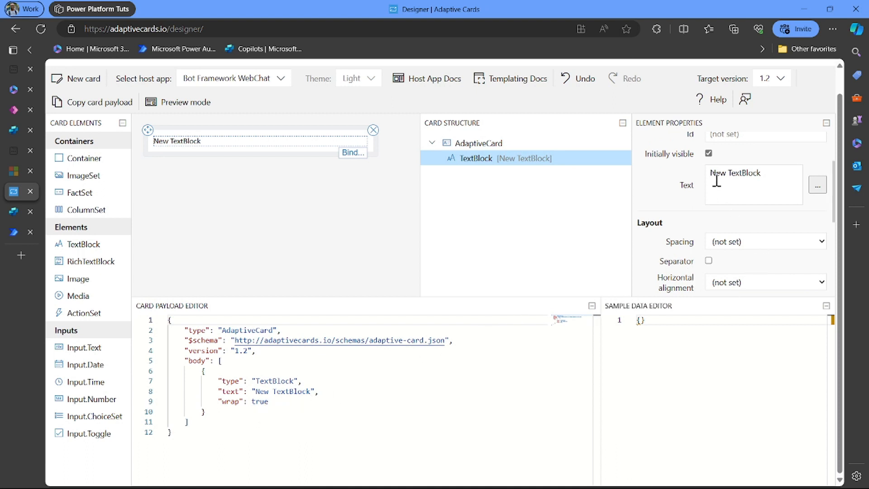
{"action": "left_click_drag", "start_coordinate": [777, 176], "coordinate": [689, 183]}
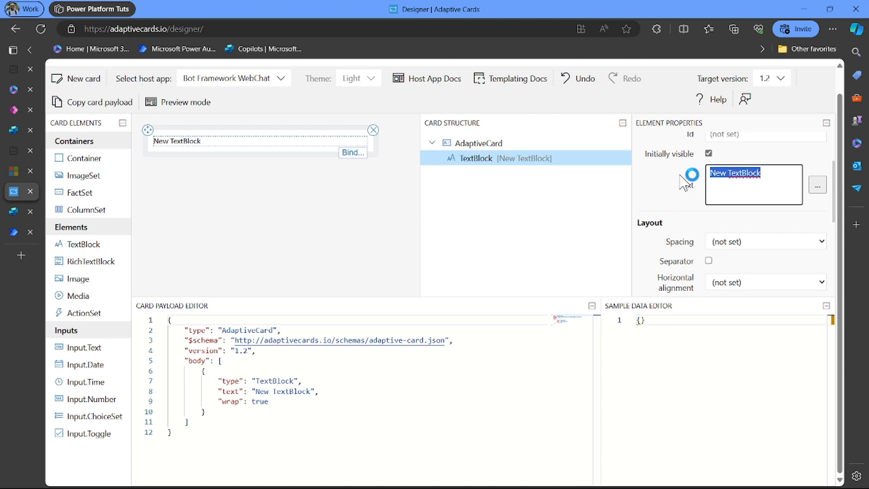
{"action": "key", "text": "BackSpace"}
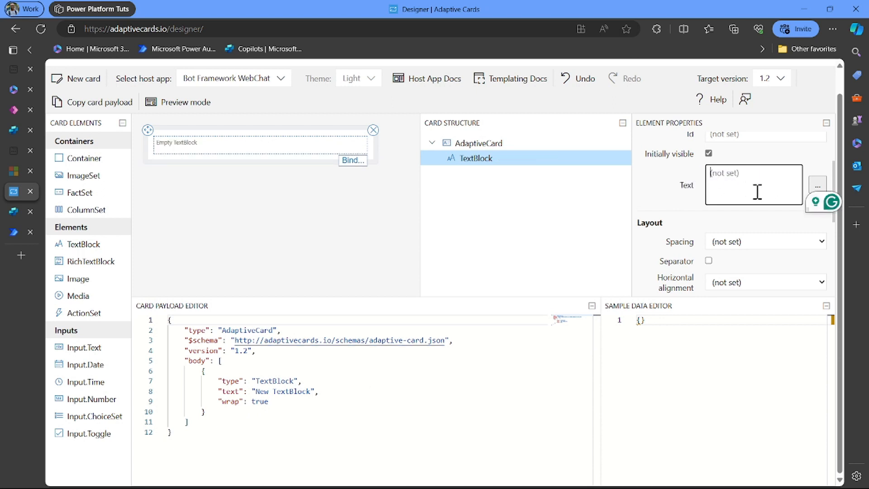
- Enter the title text 'Review your input', correcting 'Input' to lowercase
{"action": "type", "text": "Sen"}
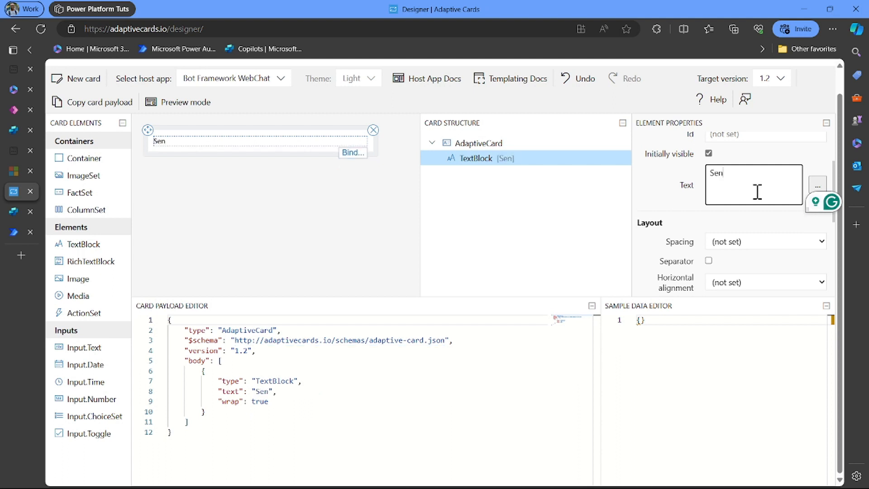
{"action": "key", "text": "BackSpace"}
{"action": "key", "text": "BackSpace"}
{"action": "key", "text": "BackSpace"}
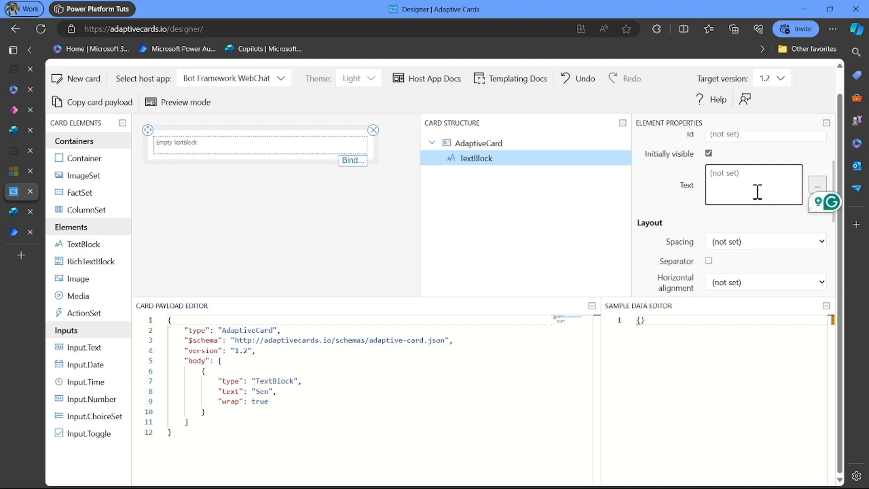
{"action": "type", "text": "Revie"}
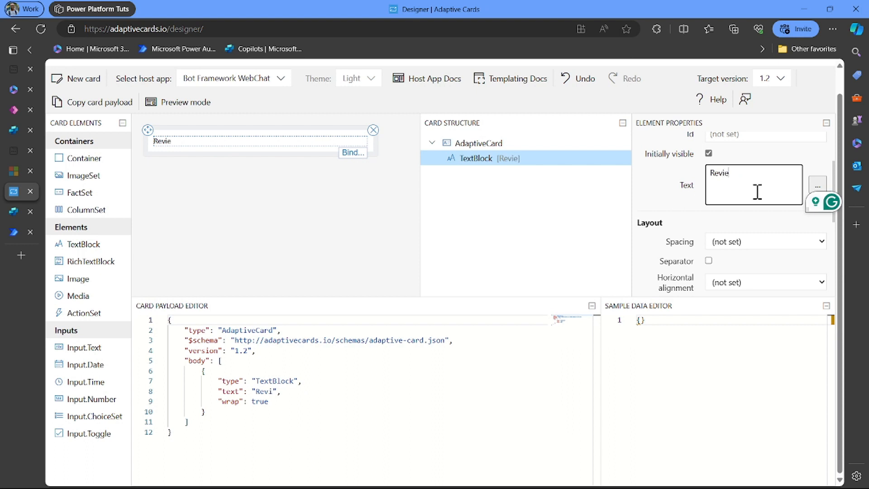
{"action": "type", "text": "w your"}
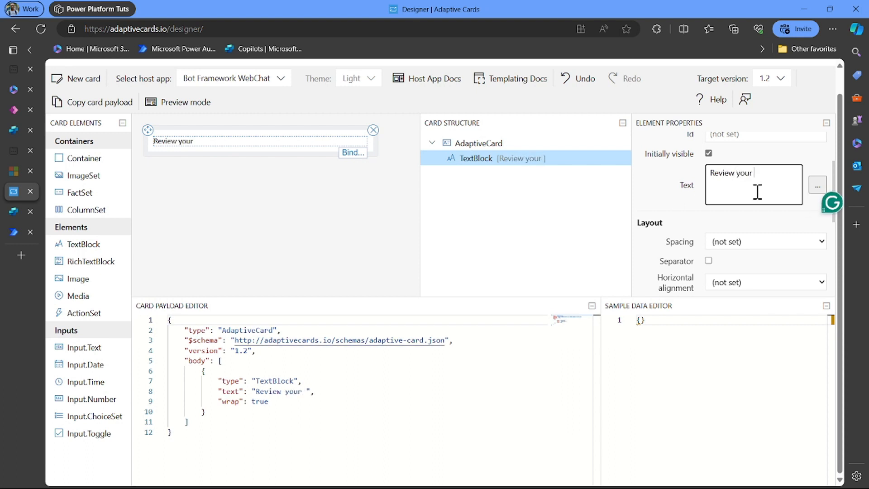
{"action": "type", "text": " Ino"}
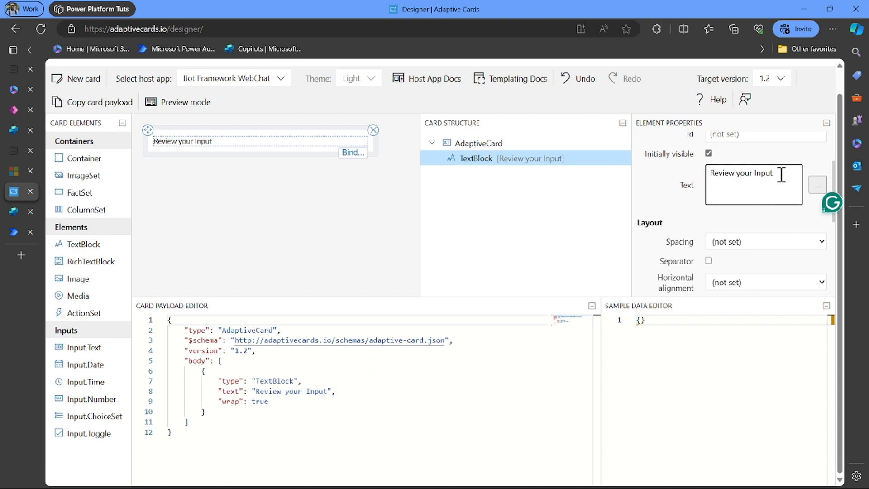
{"action": "double_click", "coordinate": [764, 173]}
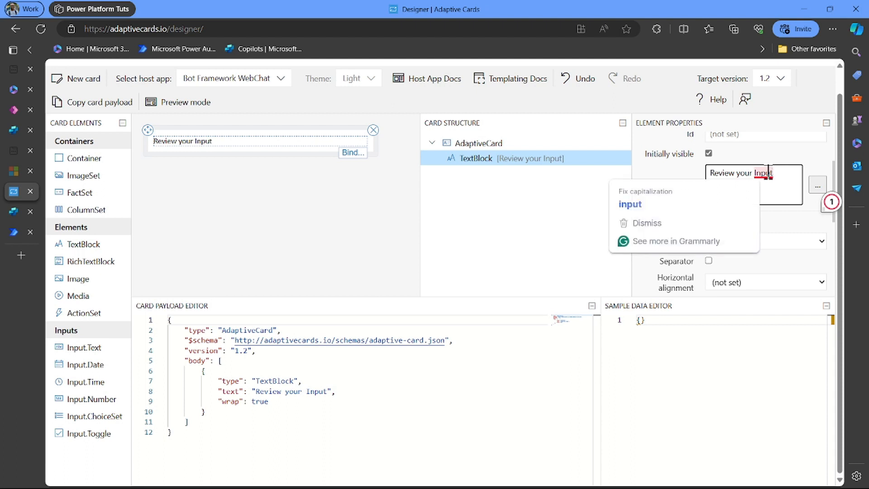
{"action": "left_click", "coordinate": [686, 203]}
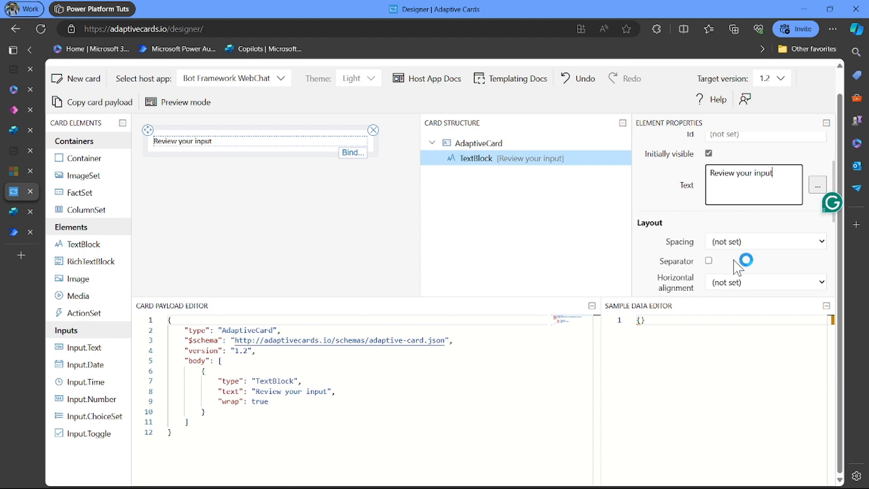
{"action": "scroll", "coordinate": [737, 265], "scroll_direction": "down", "scroll_amount": 2}
{"action": "scroll", "coordinate": [733, 260], "scroll_direction": "down", "scroll_amount": 1}
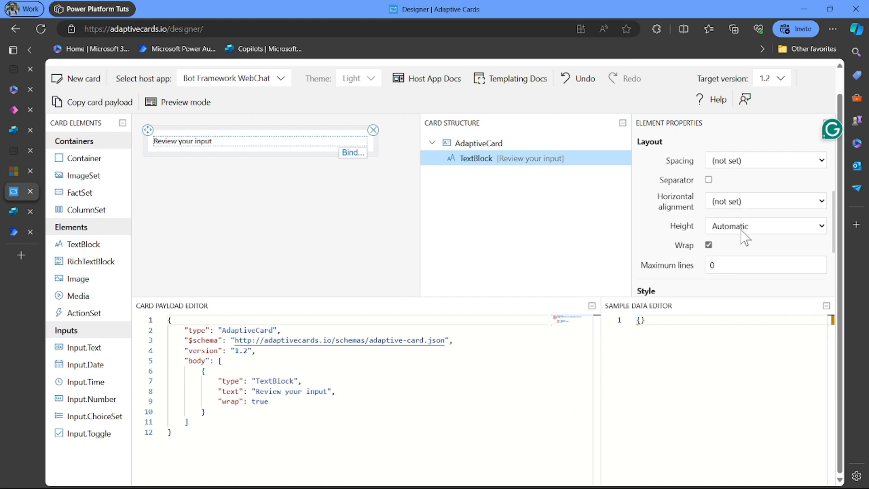
{"action": "scroll", "coordinate": [674, 238], "scroll_direction": "down", "scroll_amount": 3}
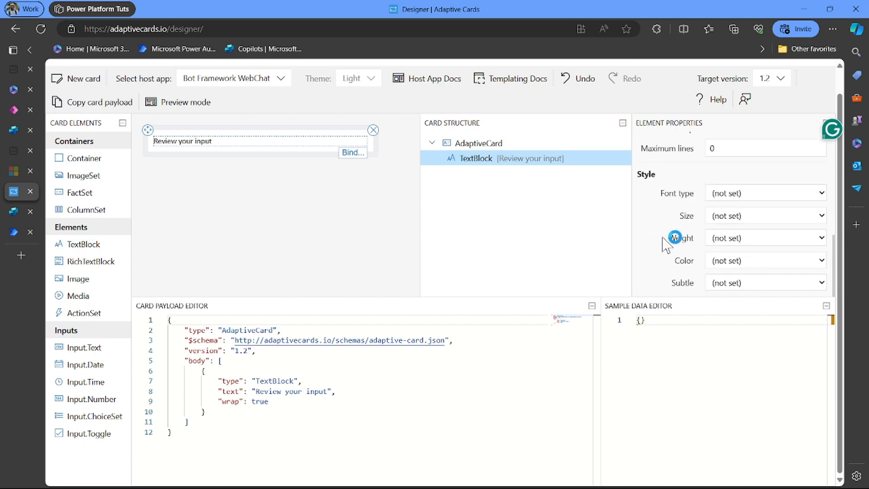
- Style the title with Default font type, Large size and Bolder weight
{"action": "left_click", "coordinate": [739, 202]}
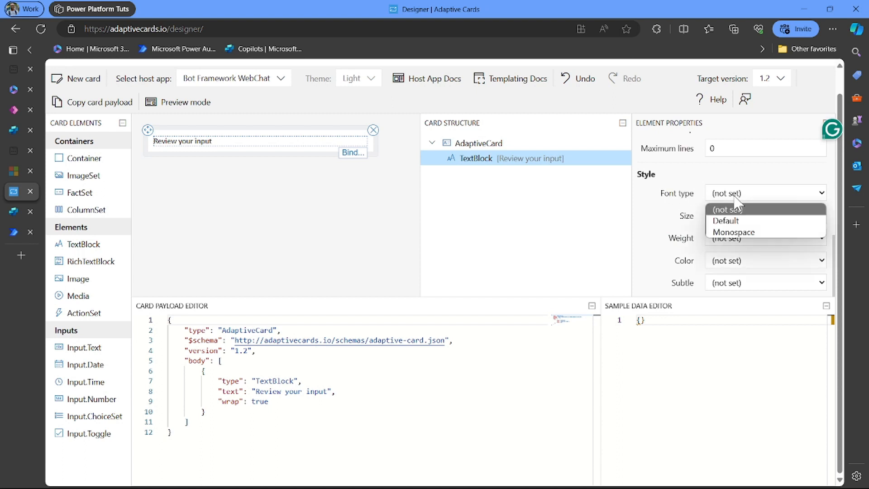
{"action": "left_click", "coordinate": [738, 221]}
{"action": "left_click", "coordinate": [737, 219]}
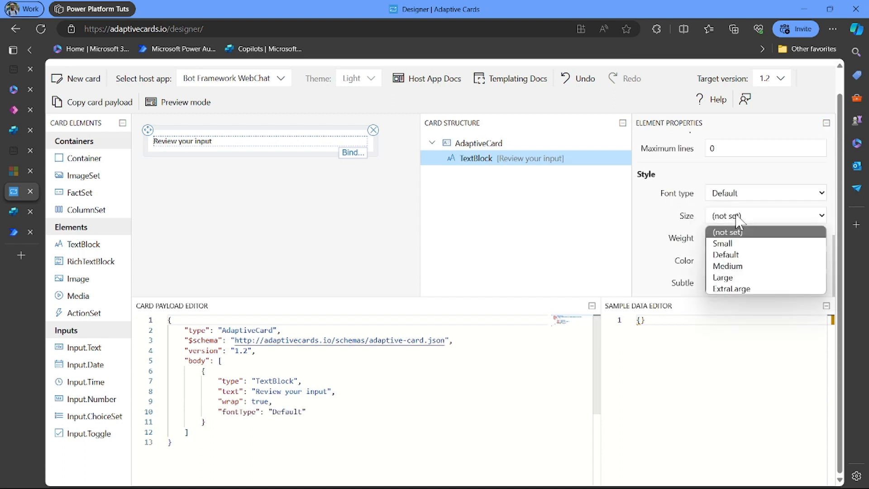
{"action": "left_click", "coordinate": [739, 278]}
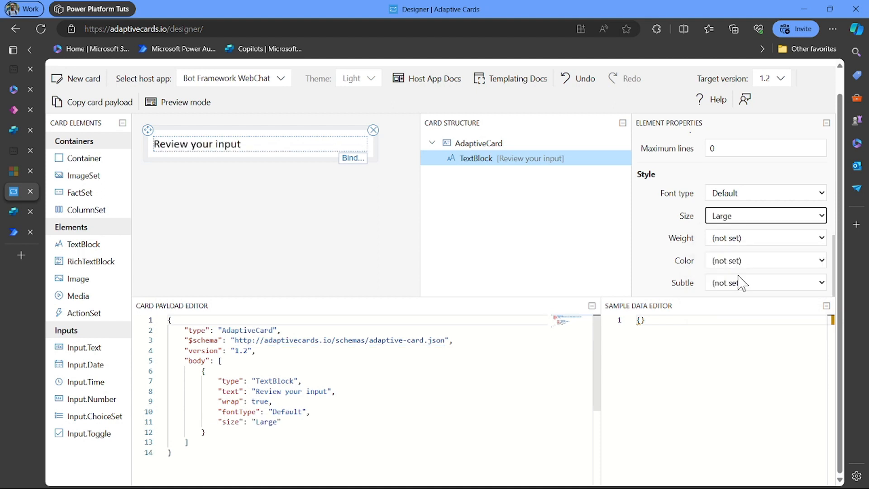
{"action": "left_click", "coordinate": [740, 240]}
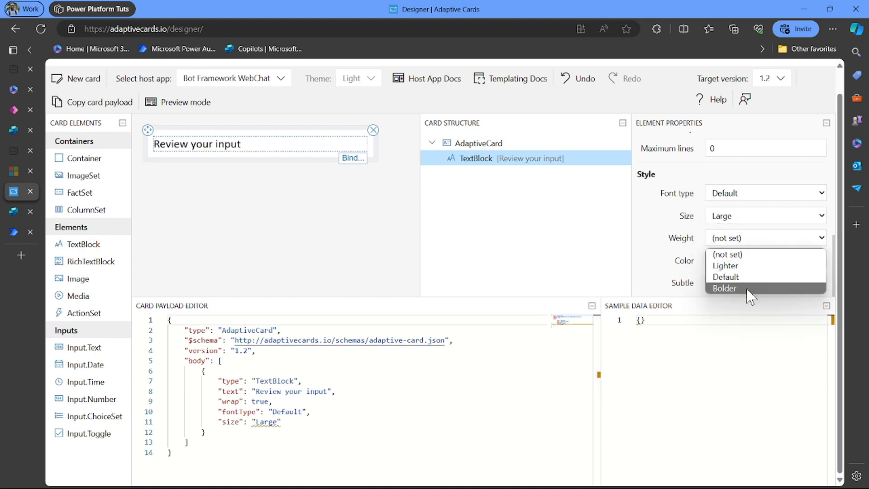
{"action": "left_click", "coordinate": [748, 288]}
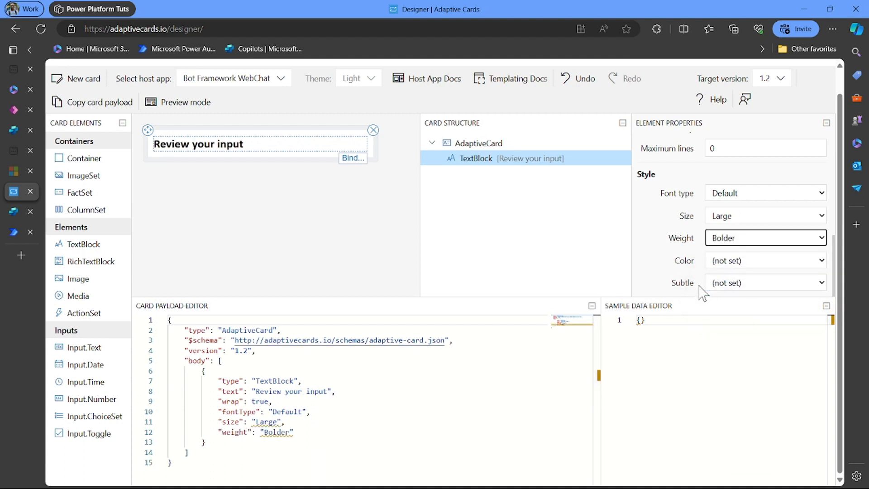
- Center the title horizontally and add an empty ColumnSet below it
{"action": "scroll", "coordinate": [724, 202], "scroll_direction": "up", "scroll_amount": 3}
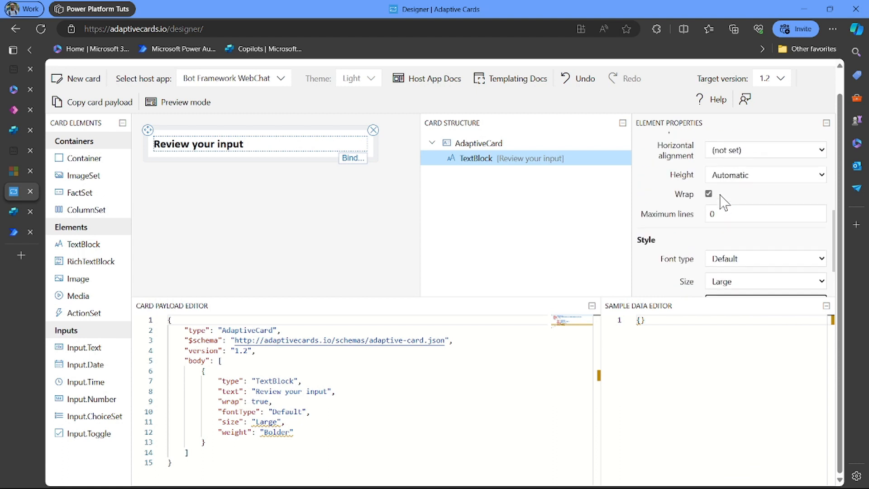
{"action": "scroll", "coordinate": [724, 201], "scroll_direction": "down", "scroll_amount": 2}
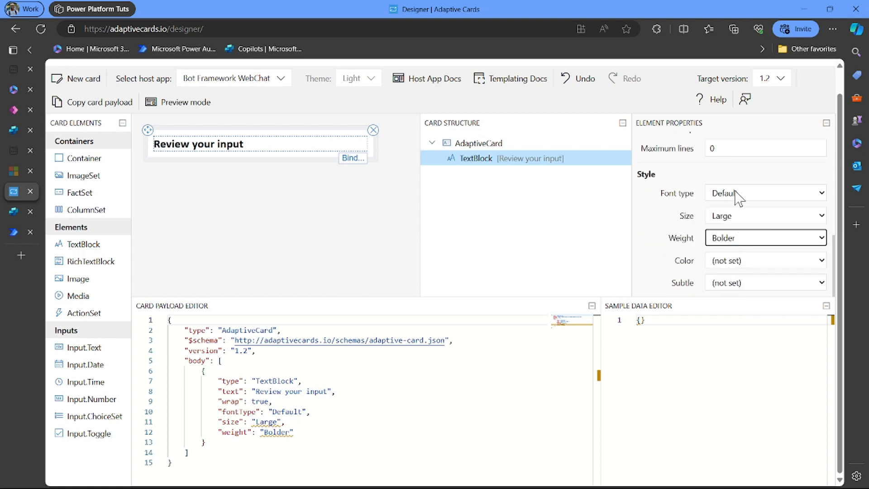
{"action": "scroll", "coordinate": [737, 196], "scroll_direction": "up", "scroll_amount": 3}
{"action": "scroll", "coordinate": [736, 196], "scroll_direction": "up", "scroll_amount": 5}
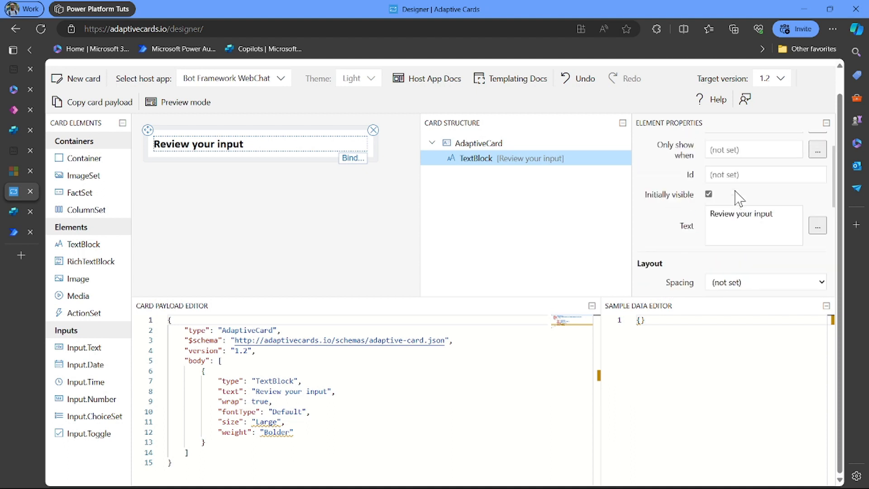
{"action": "scroll", "coordinate": [737, 200], "scroll_direction": "down", "scroll_amount": 4}
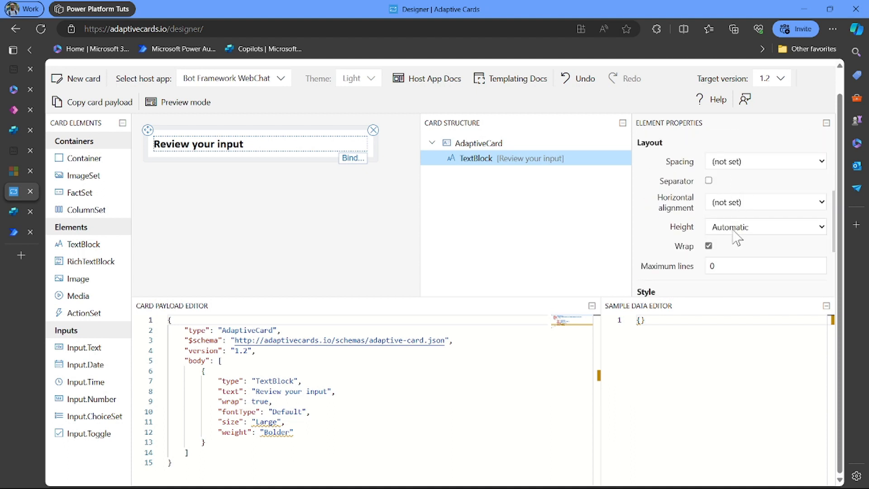
{"action": "scroll", "coordinate": [736, 261], "scroll_direction": "down", "scroll_amount": 5}
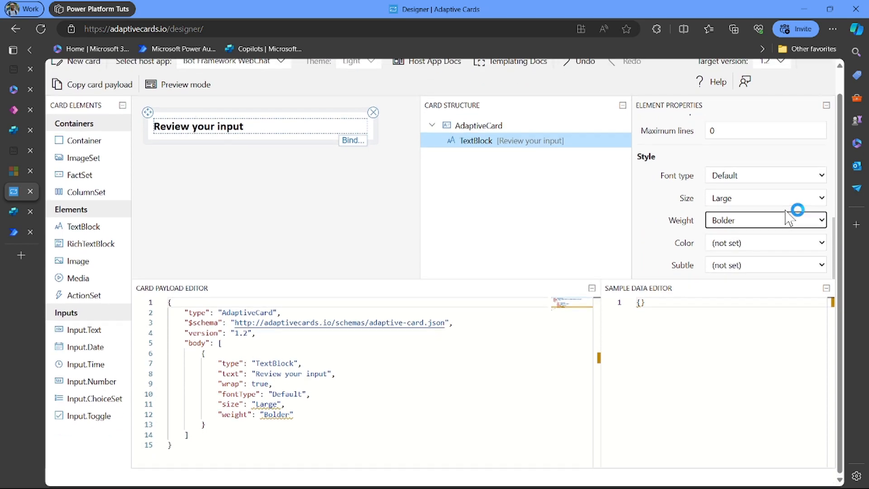
{"action": "scroll", "coordinate": [788, 218], "scroll_direction": "up", "scroll_amount": 3}
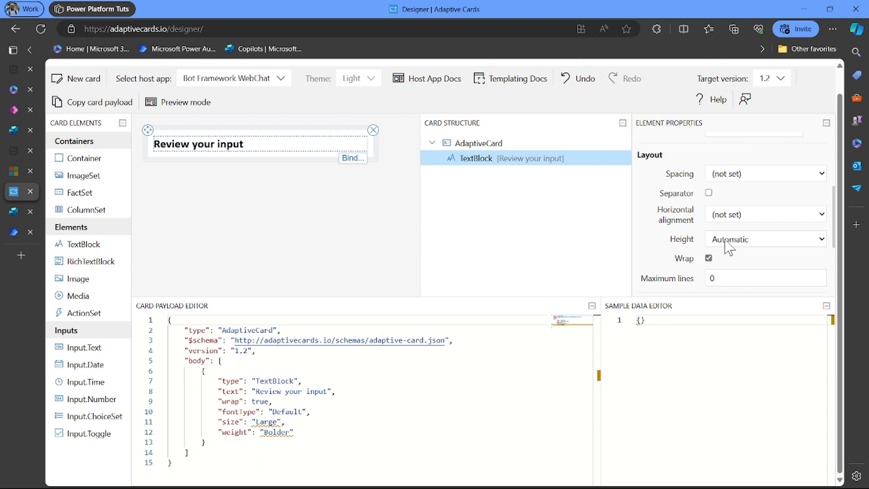
{"action": "left_click", "coordinate": [728, 215]}
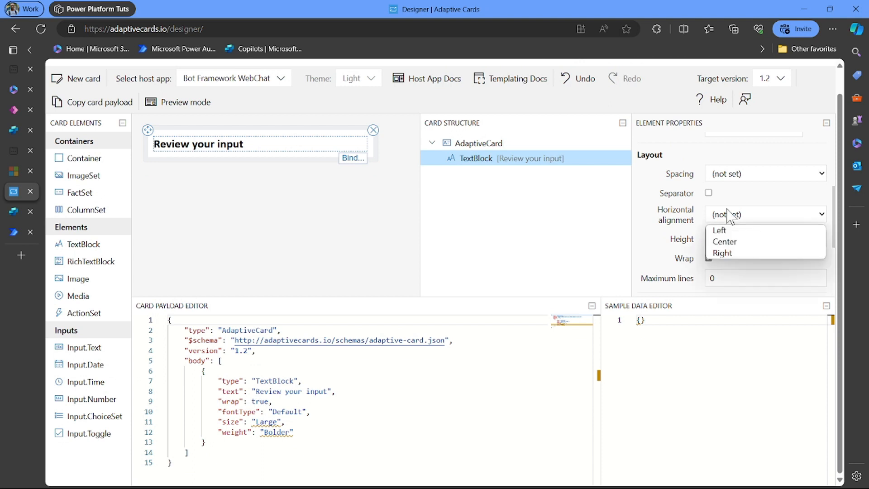
{"action": "left_click", "coordinate": [741, 244]}
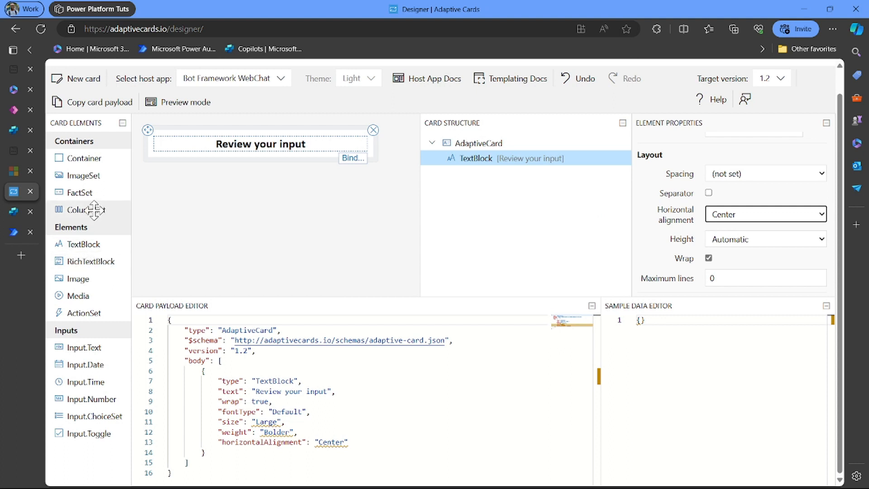
{"action": "left_click_drag", "start_coordinate": [94, 210], "coordinate": [159, 160]}
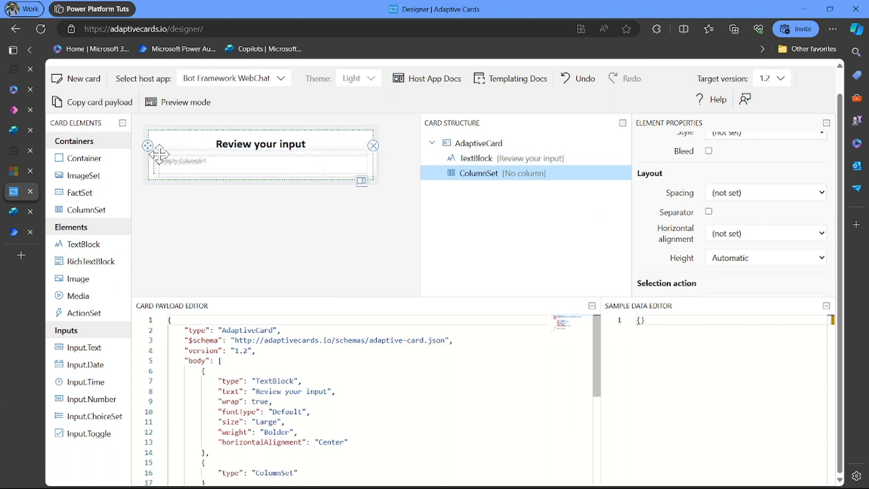
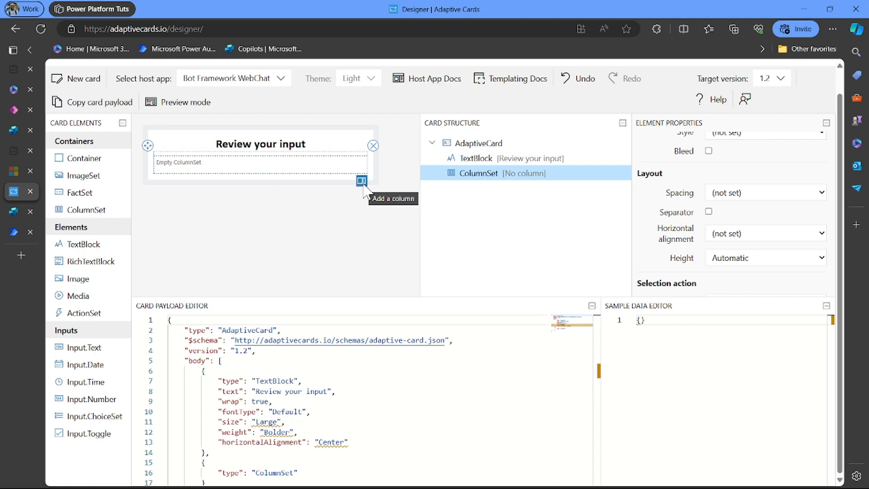
- Add a column to the column set containing a text block reading 'Full Name:'
{"action": "left_click", "coordinate": [362, 182]}
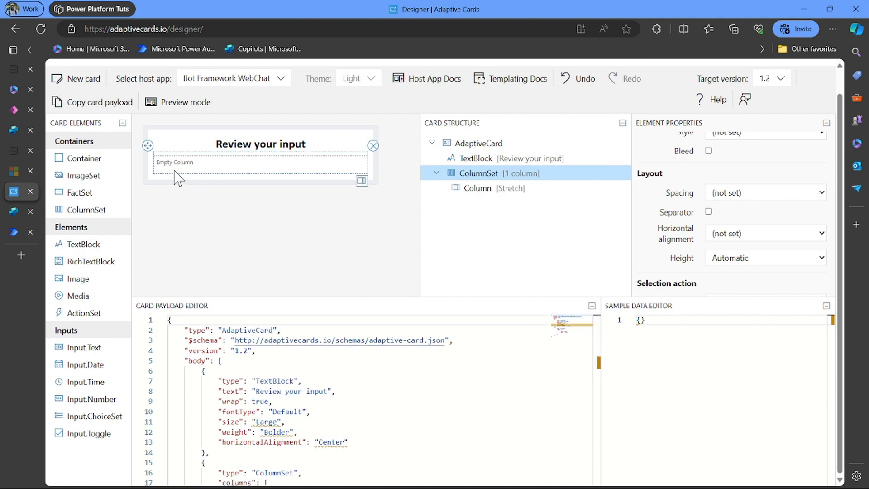
{"action": "left_click_drag", "start_coordinate": [80, 248], "coordinate": [174, 163]}
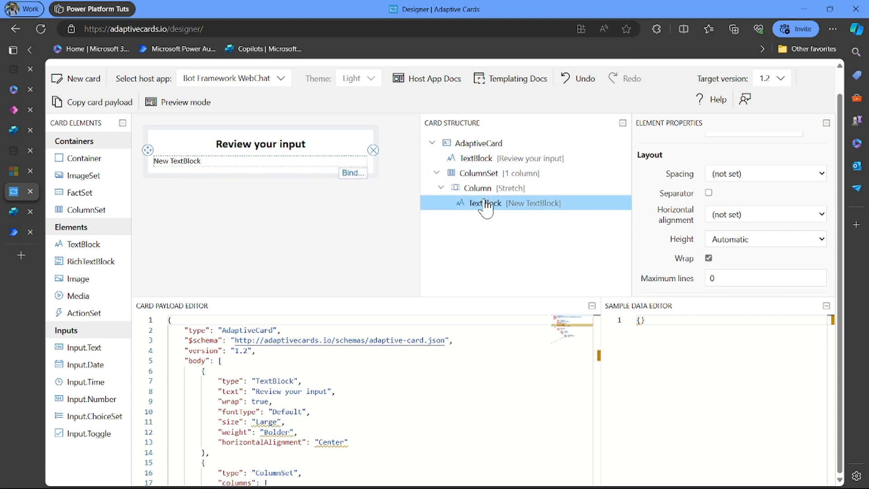
{"action": "scroll", "coordinate": [699, 248], "scroll_direction": "up", "scroll_amount": 3}
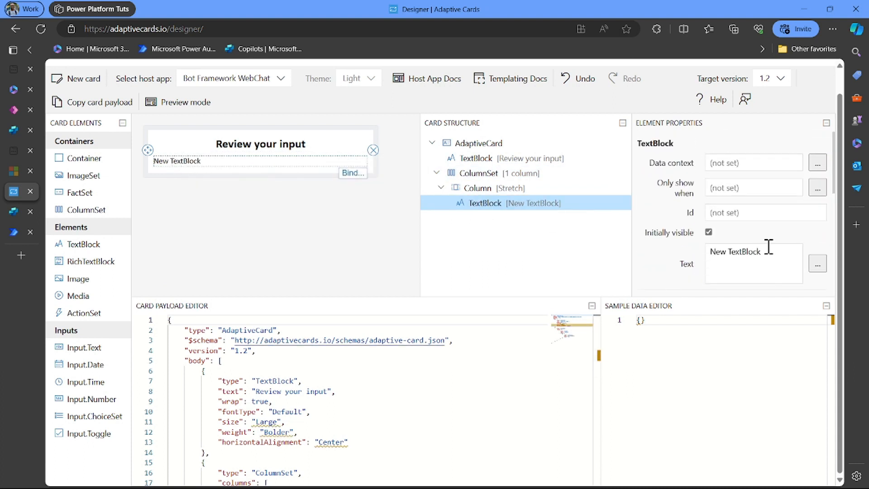
{"action": "left_click_drag", "start_coordinate": [768, 251], "coordinate": [681, 274]}
{"action": "key", "text": "BackSpace"}
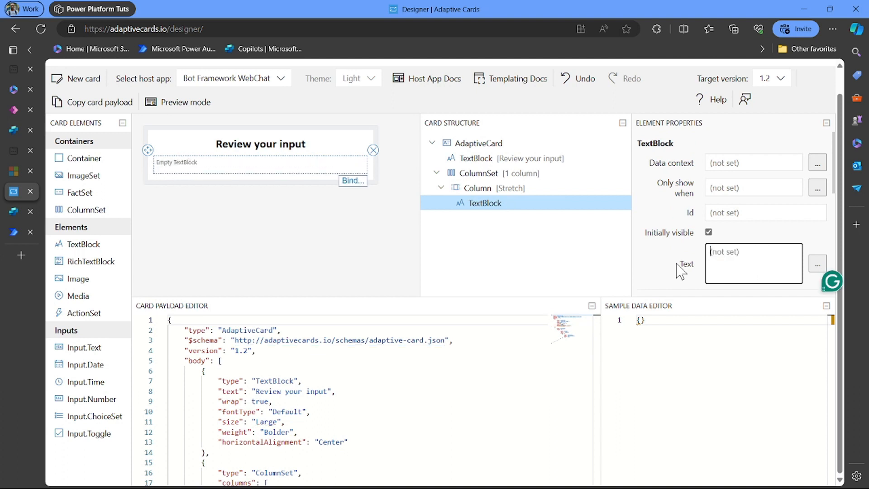
{"action": "type", "text": "Full N"}
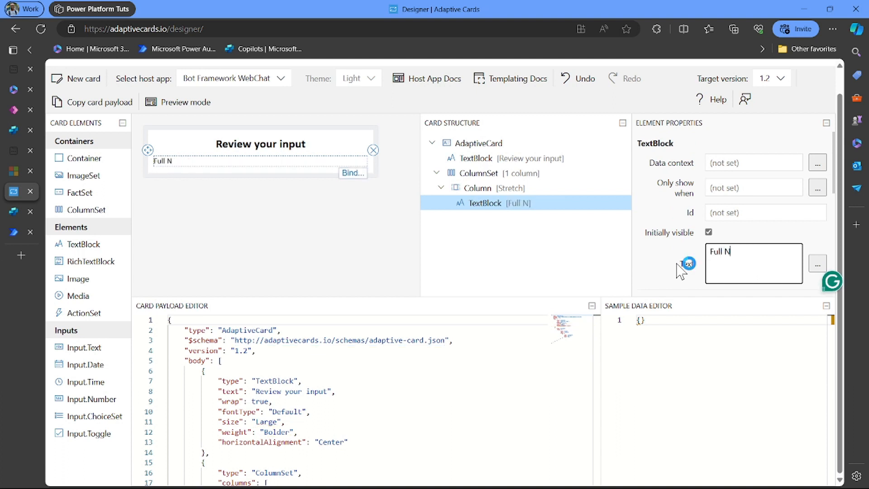
{"action": "type", "text": "ame:"}
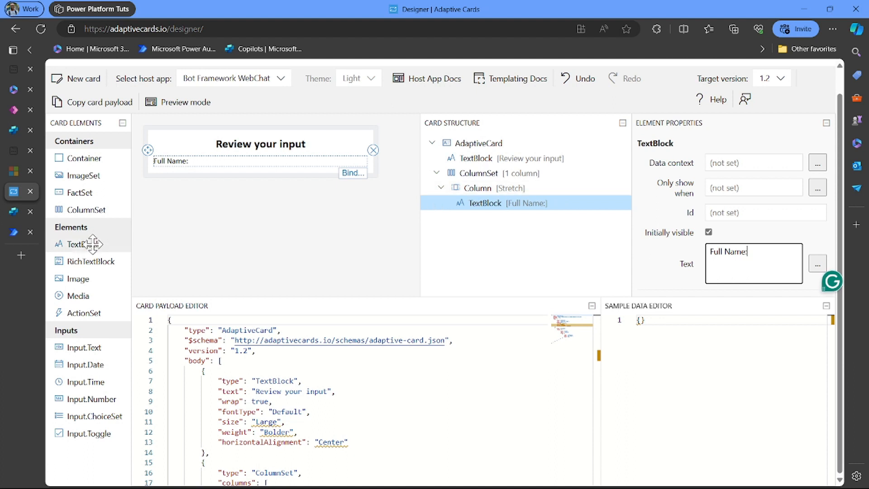
{"action": "left_click_drag", "start_coordinate": [75, 245], "coordinate": [168, 183]}
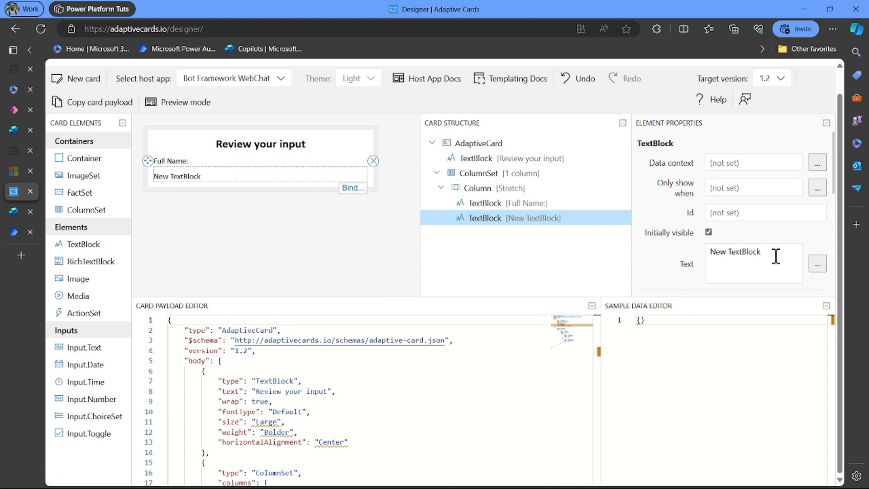
{"action": "left_click_drag", "start_coordinate": [780, 253], "coordinate": [682, 267]}
{"action": "key", "text": "BackSpace"}
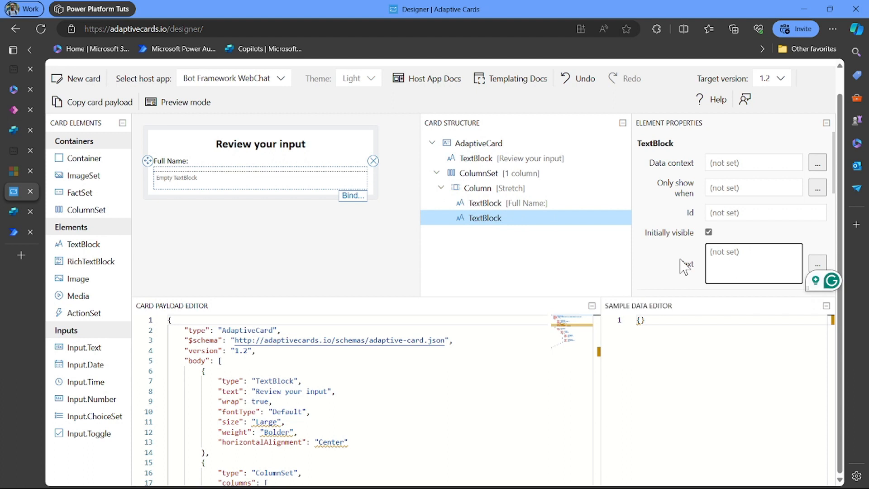
{"action": "type", "text": "@Ful"}
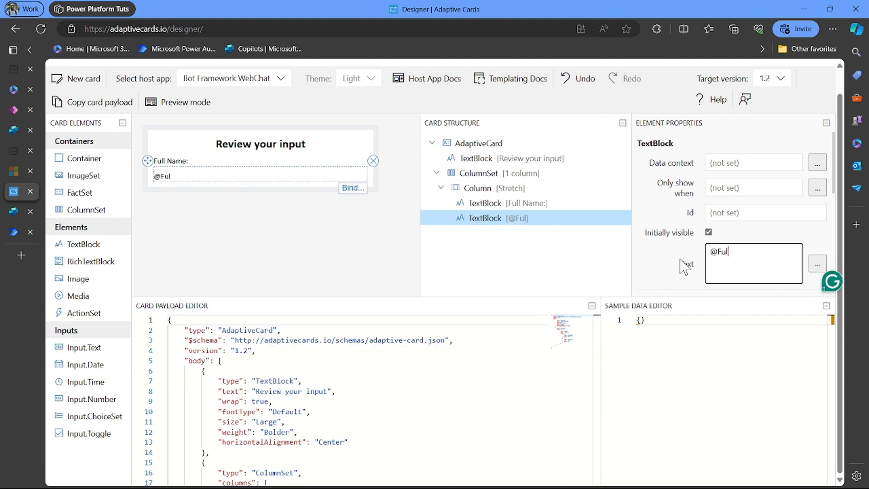
{"action": "type", "text": "l_name"}
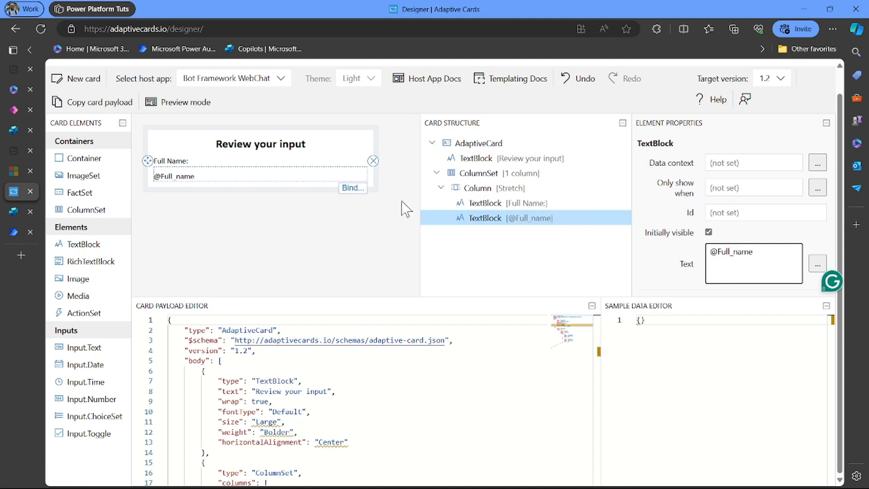
{"action": "left_click", "coordinate": [177, 162]}
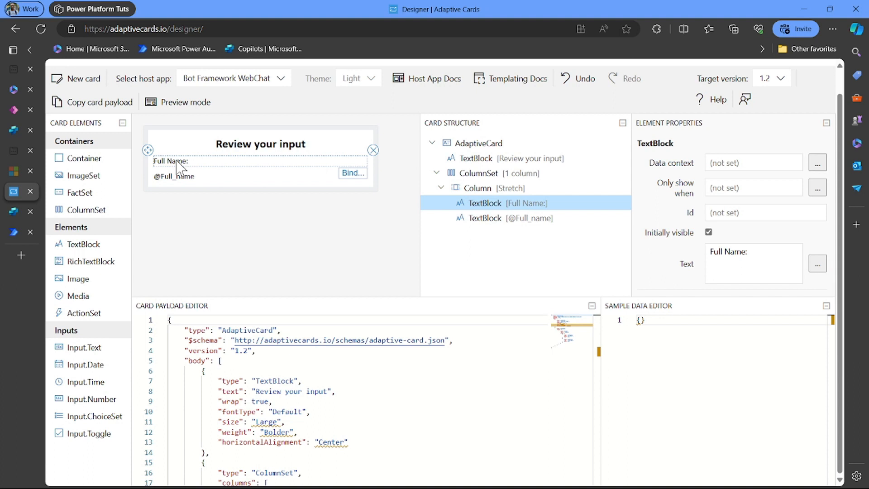
- Give the 'Full Name:' label Medium spacing
{"action": "double_click", "coordinate": [178, 161]}
{"action": "left_click", "coordinate": [177, 161]}
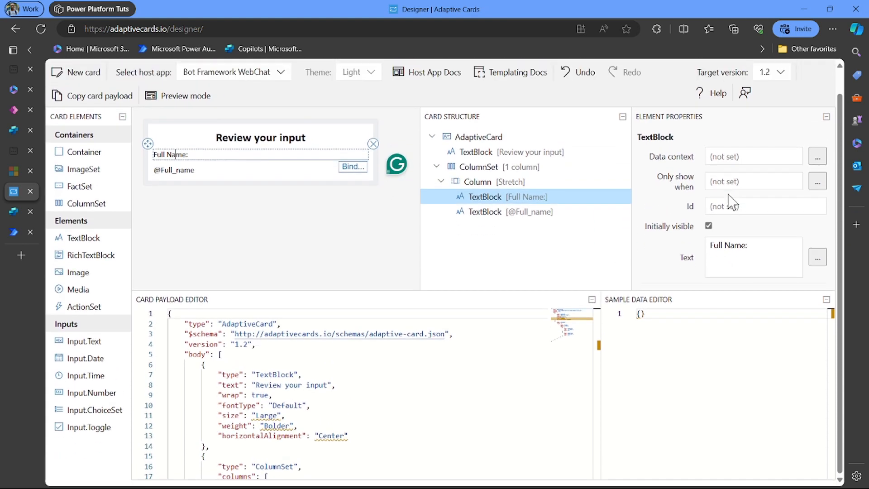
{"action": "left_click", "coordinate": [773, 248]}
{"action": "scroll", "coordinate": [756, 213], "scroll_direction": "down", "scroll_amount": 5}
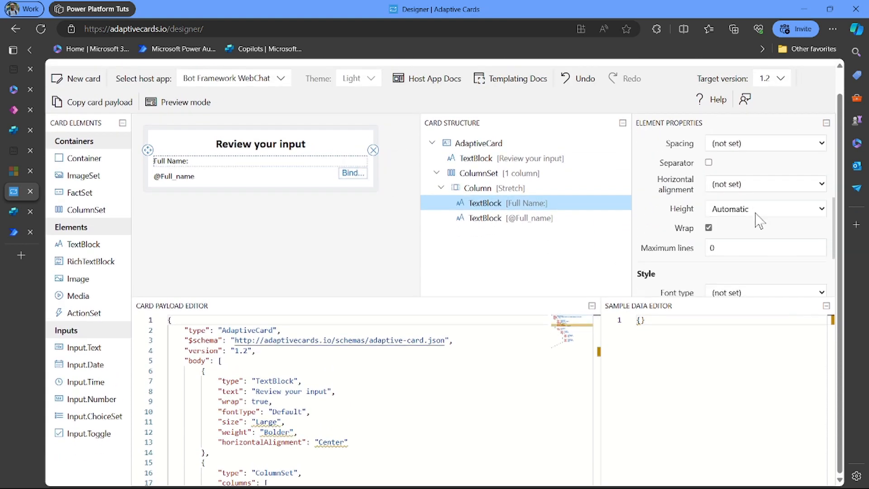
{"action": "scroll", "coordinate": [759, 220], "scroll_direction": "up", "scroll_amount": 3}
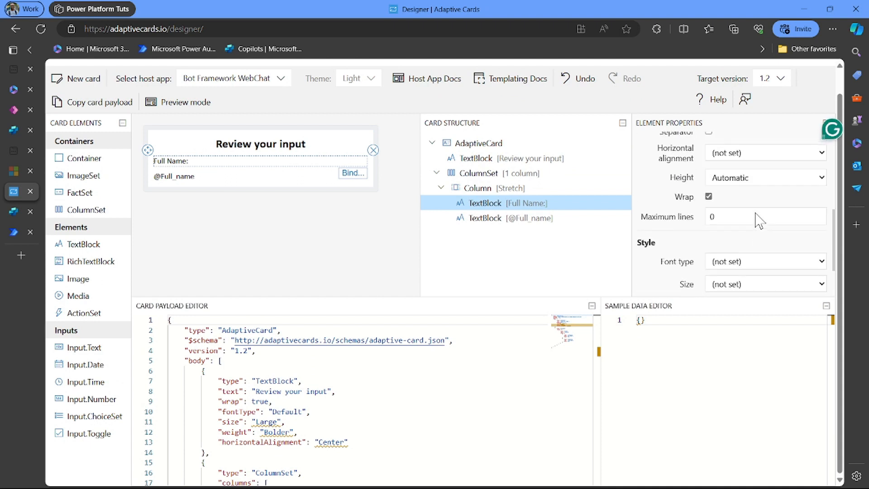
{"action": "scroll", "coordinate": [759, 222], "scroll_direction": "up", "scroll_amount": 1}
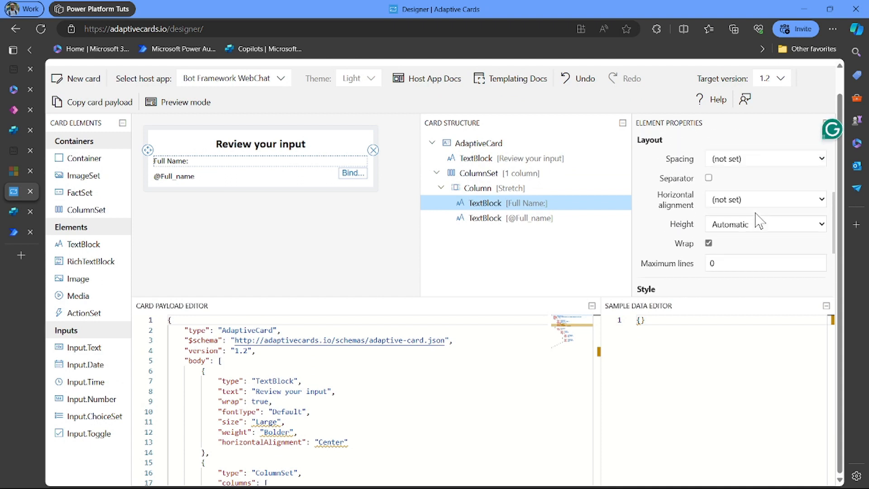
{"action": "left_click", "coordinate": [742, 164]}
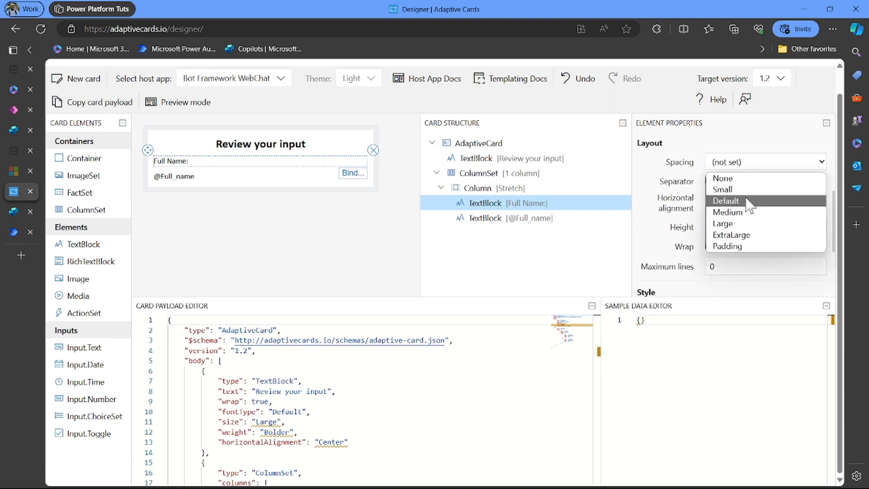
{"action": "left_click", "coordinate": [744, 212]}
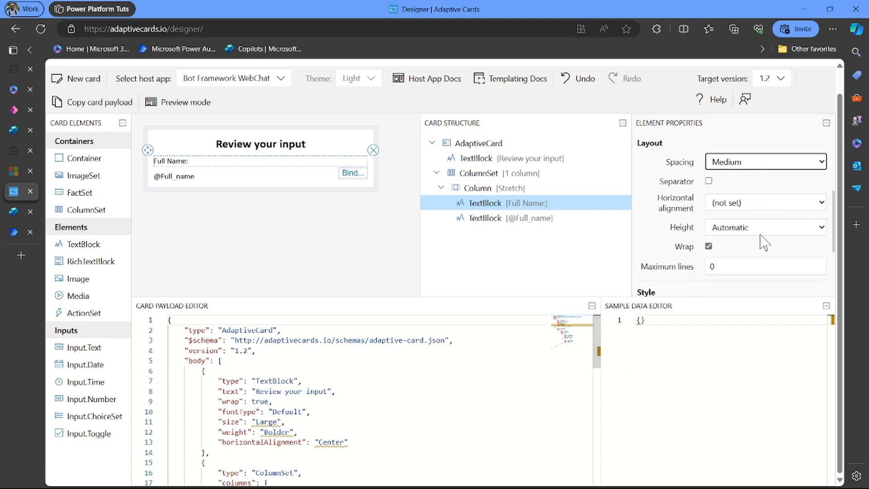
- Set the 'Full Name:' label to Default font type, Medium size and Default weight
{"action": "scroll", "coordinate": [763, 241], "scroll_direction": "down", "scroll_amount": 5}
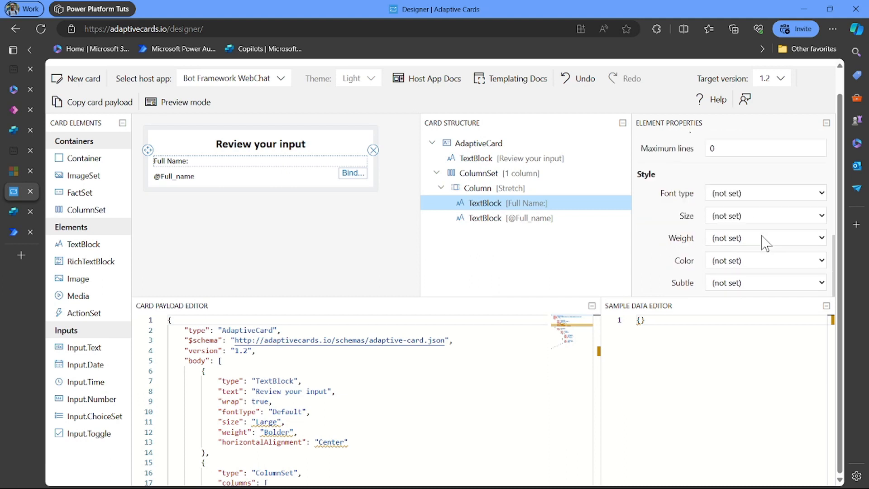
{"action": "left_click", "coordinate": [750, 199]}
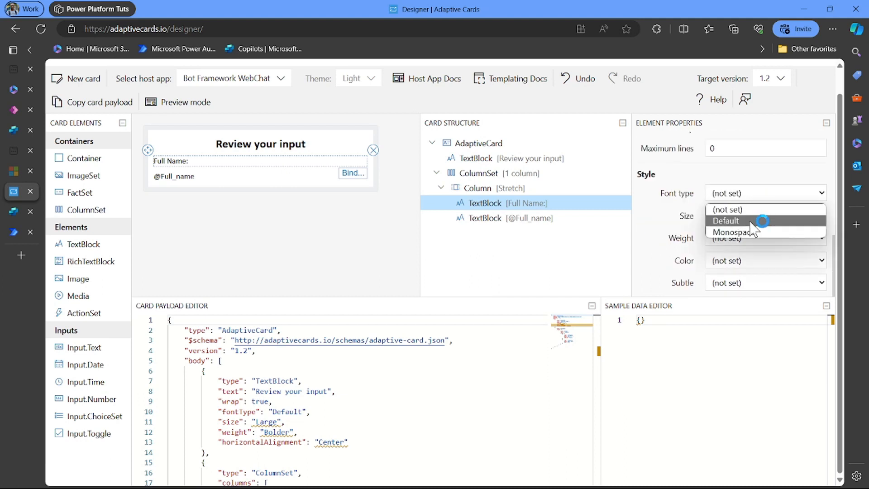
{"action": "left_click", "coordinate": [751, 220]}
{"action": "left_click", "coordinate": [746, 216]}
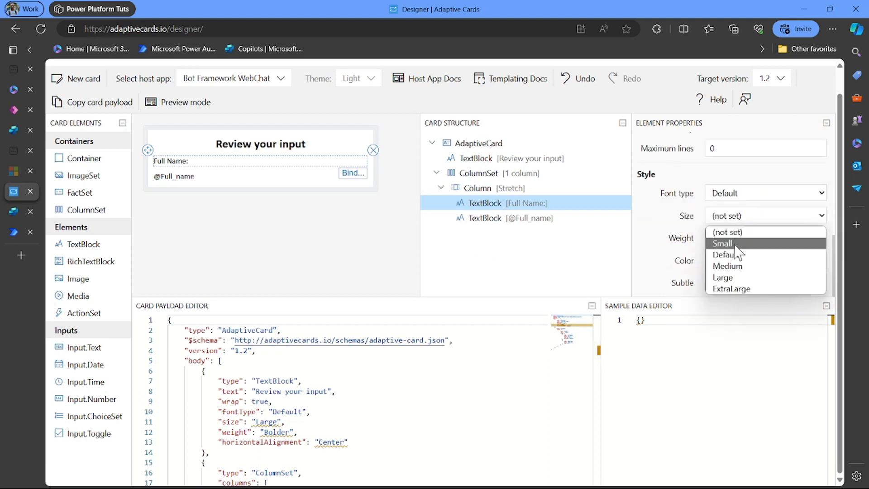
{"action": "left_click", "coordinate": [737, 268]}
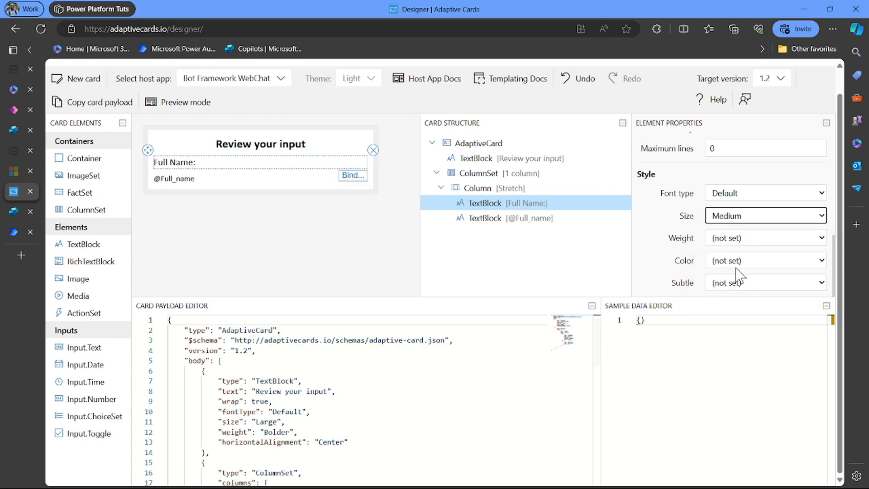
{"action": "left_click", "coordinate": [730, 241]}
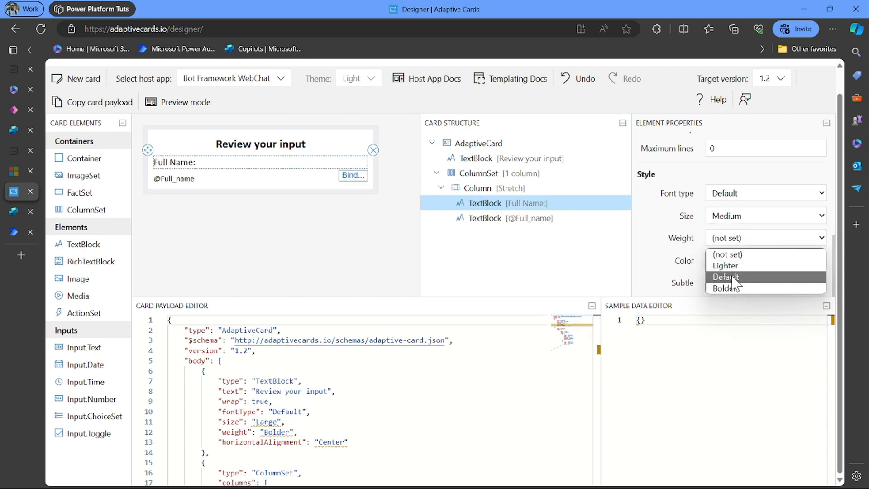
{"action": "left_click", "coordinate": [733, 277]}
{"action": "left_click", "coordinate": [731, 261]}
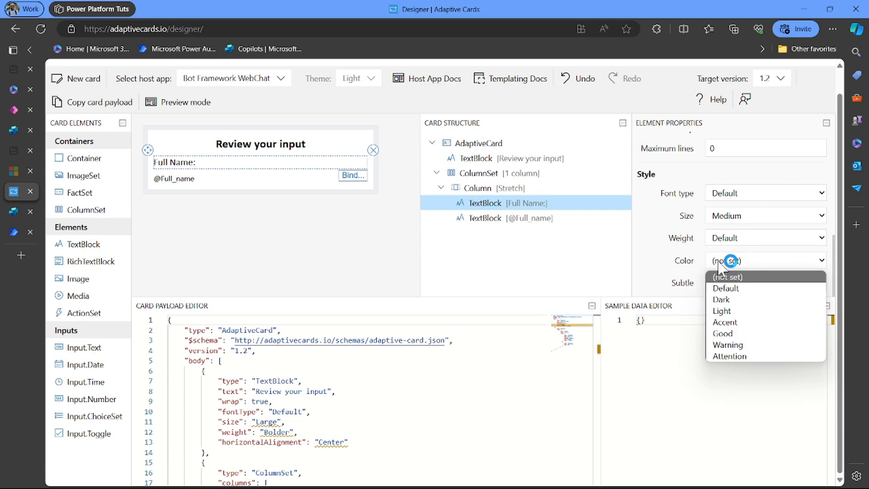
{"action": "left_click", "coordinate": [658, 281]}
{"action": "left_click", "coordinate": [269, 181]}
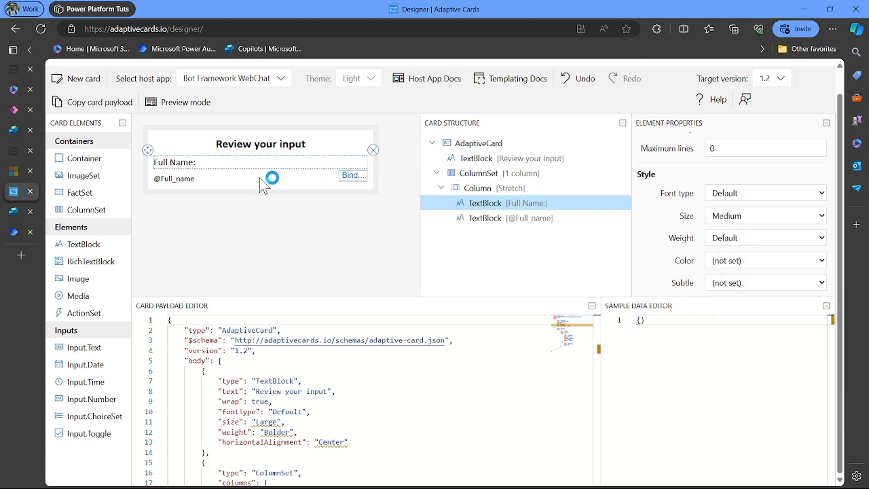
{"action": "left_click", "coordinate": [206, 187]}
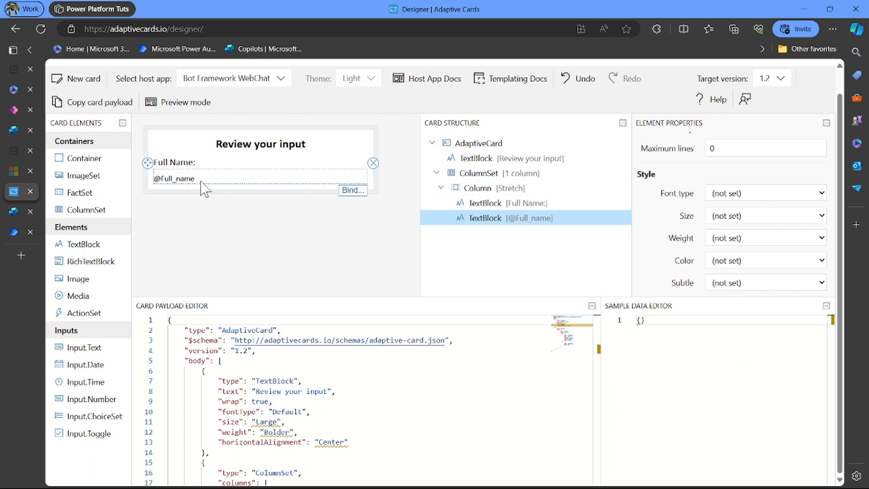
{"action": "left_click", "coordinate": [745, 194]}
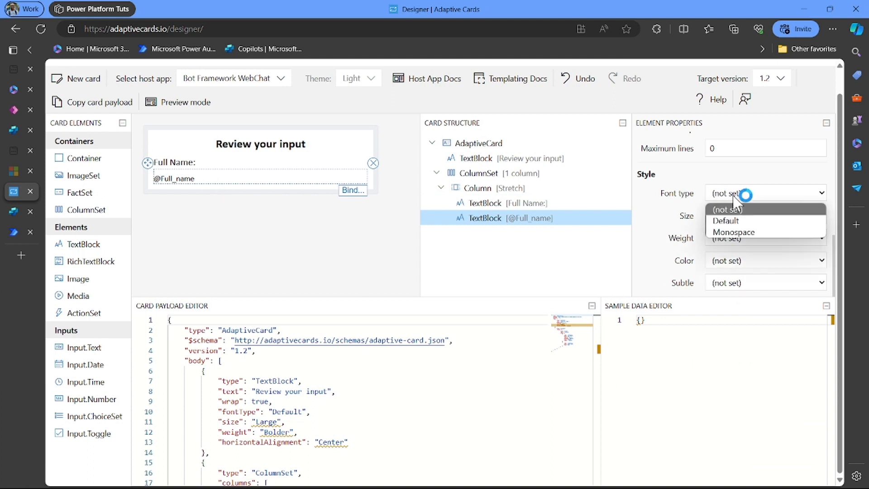
{"action": "left_click", "coordinate": [739, 219]}
{"action": "left_click", "coordinate": [733, 217]}
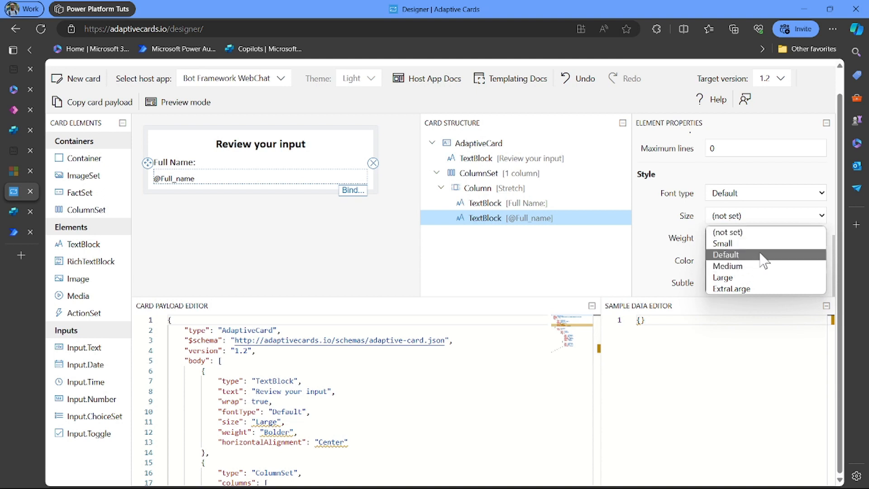
{"action": "left_click", "coordinate": [745, 266]}
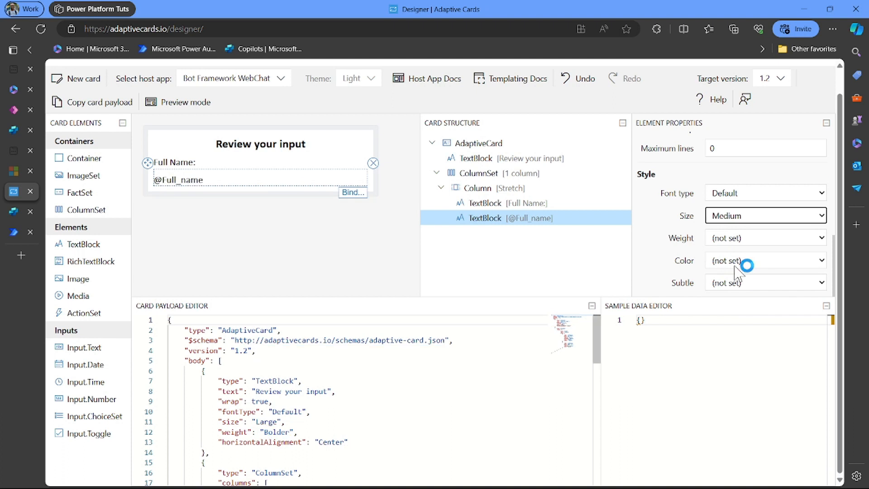
{"action": "left_click", "coordinate": [723, 244]}
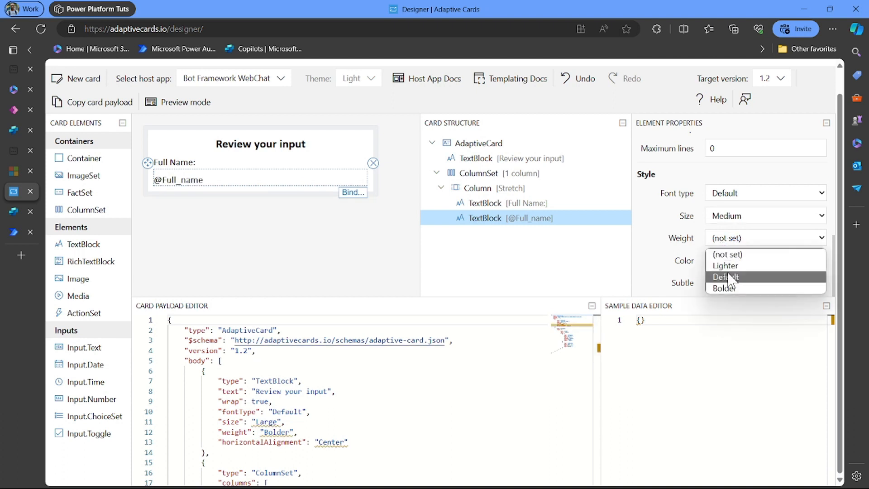
{"action": "left_click", "coordinate": [748, 280]}
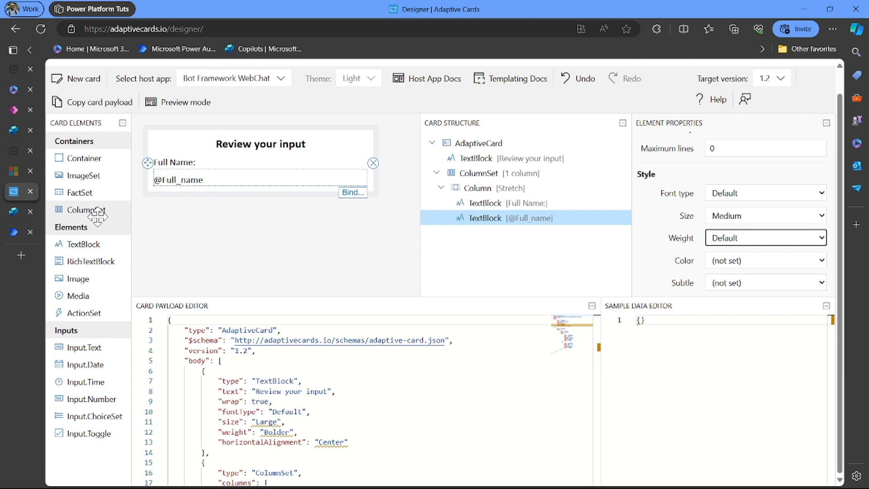
{"action": "left_click_drag", "start_coordinate": [101, 216], "coordinate": [156, 199]}
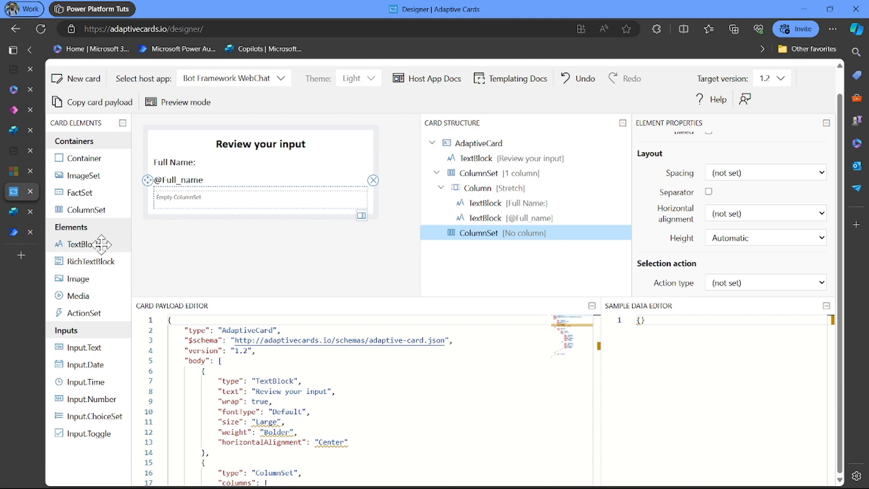
{"action": "left_click_drag", "start_coordinate": [106, 244], "coordinate": [190, 256]}
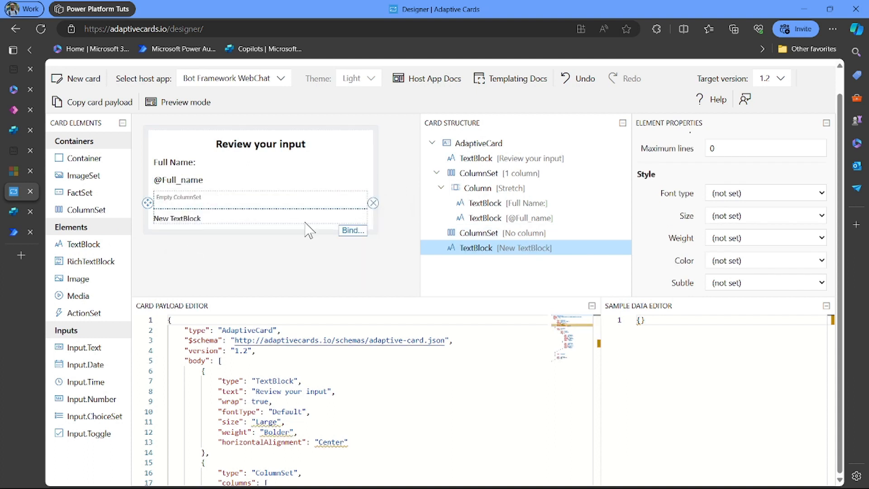
{"action": "left_click", "coordinate": [374, 204]}
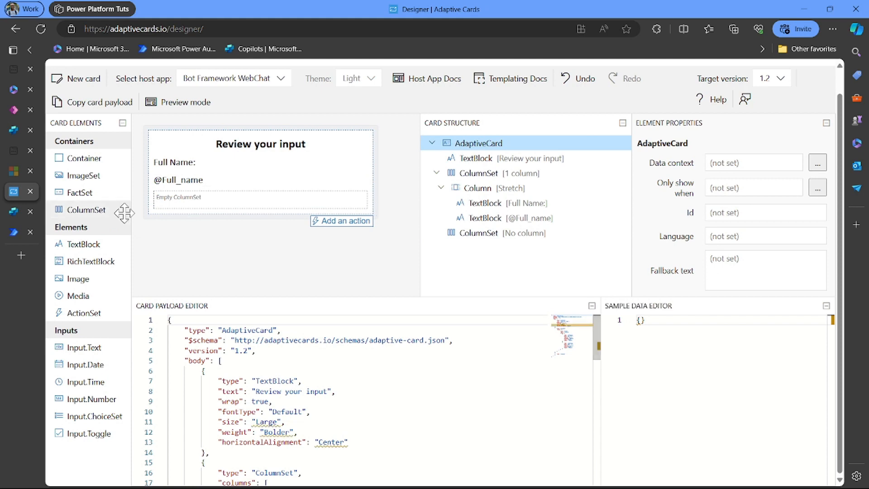
{"action": "left_click_drag", "start_coordinate": [82, 245], "coordinate": [165, 206]}
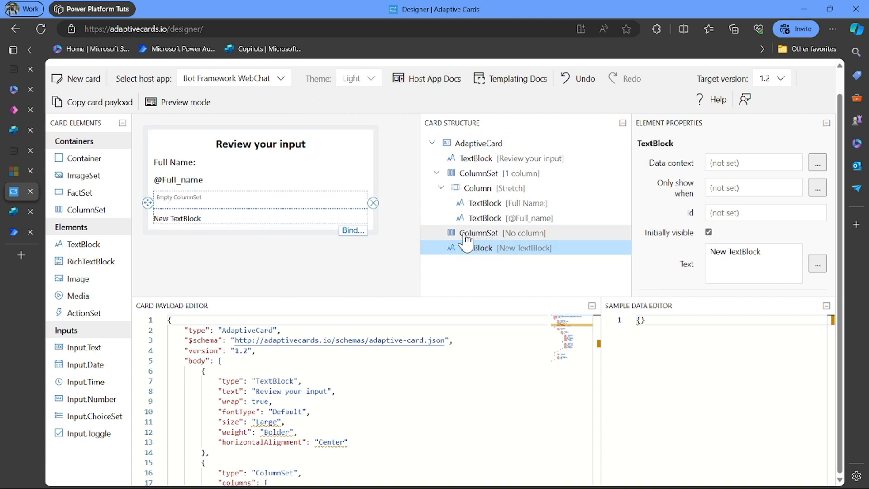
{"action": "left_click", "coordinate": [436, 179]}
{"action": "left_click", "coordinate": [436, 175]}
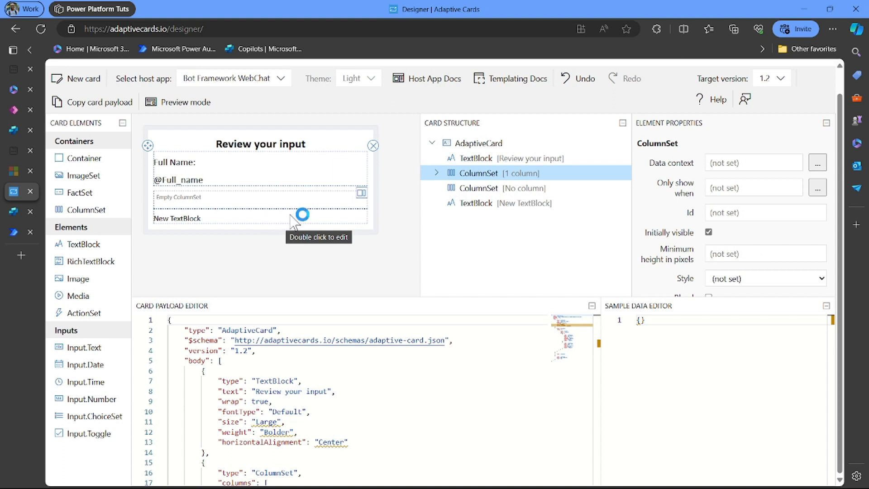
{"action": "left_click", "coordinate": [305, 213]}
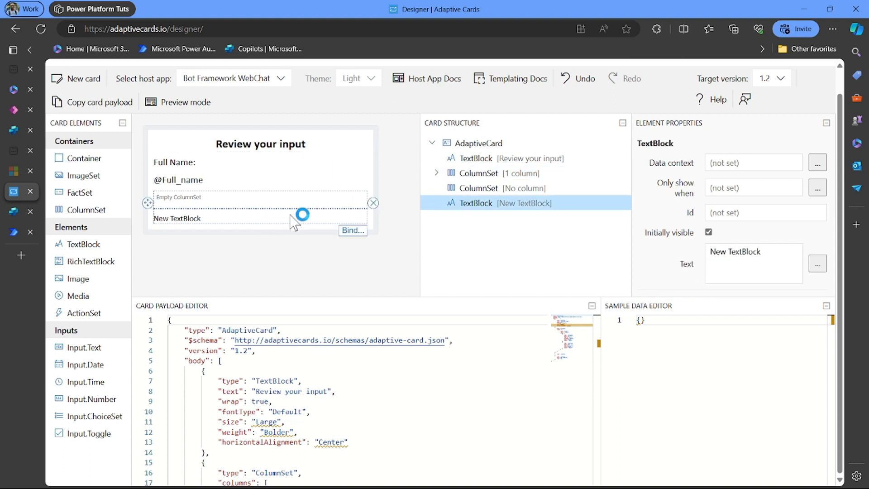
{"action": "left_click", "coordinate": [373, 204]}
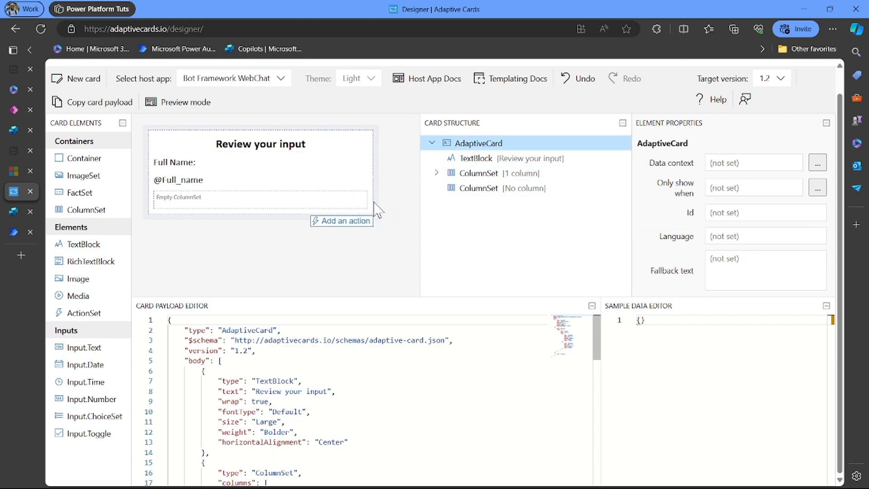
{"action": "left_click", "coordinate": [221, 205]}
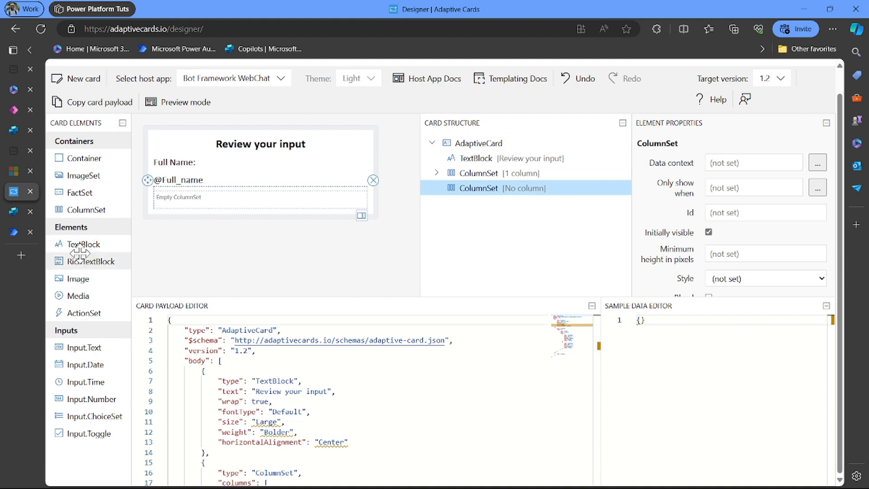
{"action": "left_click_drag", "start_coordinate": [89, 245], "coordinate": [166, 203]}
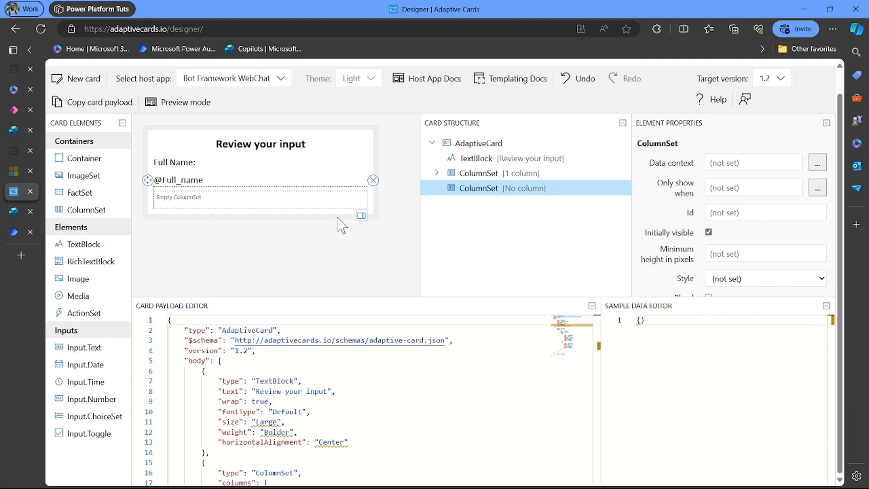
{"action": "left_click", "coordinate": [361, 216]}
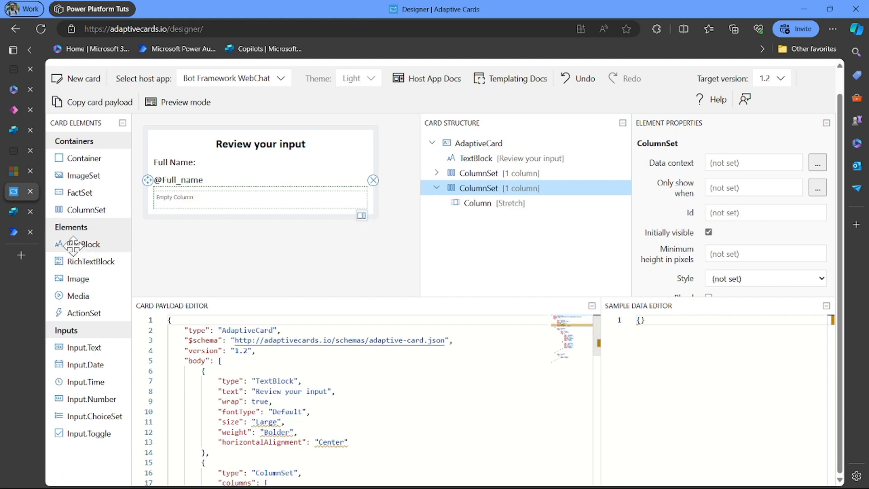
- Place a text block in the new column and set its text to 'Email:'
{"action": "left_click_drag", "start_coordinate": [84, 246], "coordinate": [179, 199]}
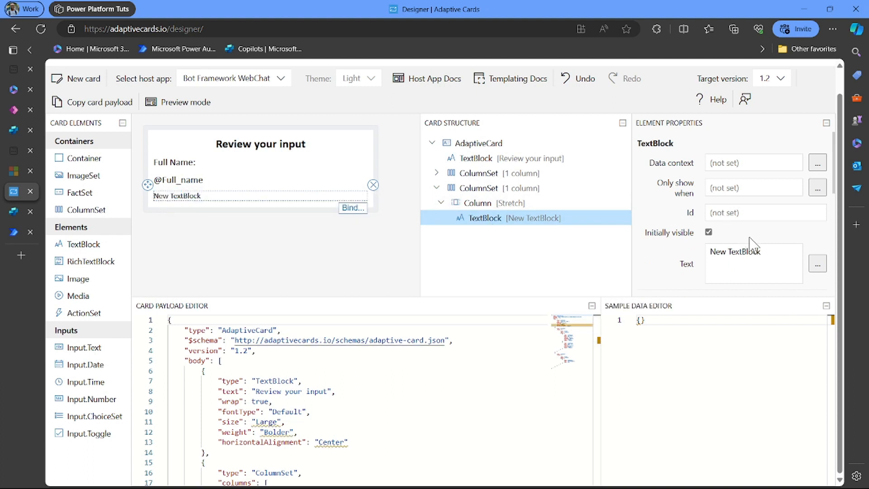
{"action": "triple_click", "coordinate": [767, 250]}
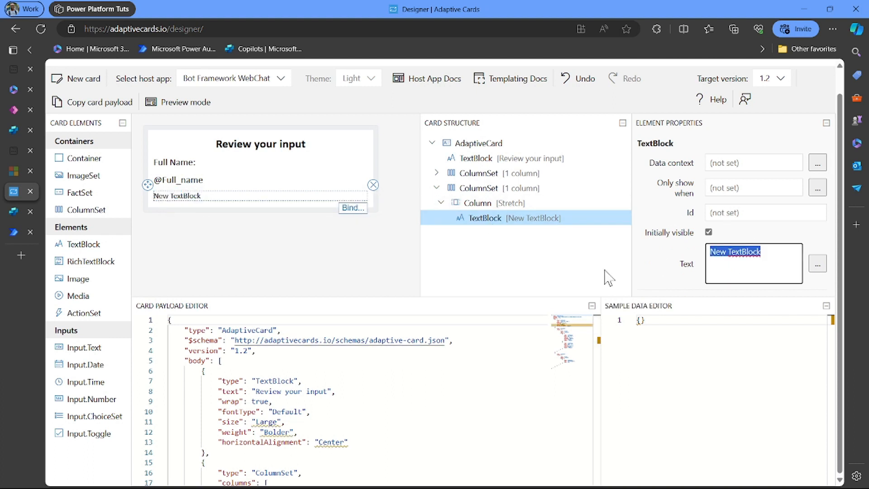
{"action": "key", "text": "BackSpace"}
{"action": "type", "text": "Em"}
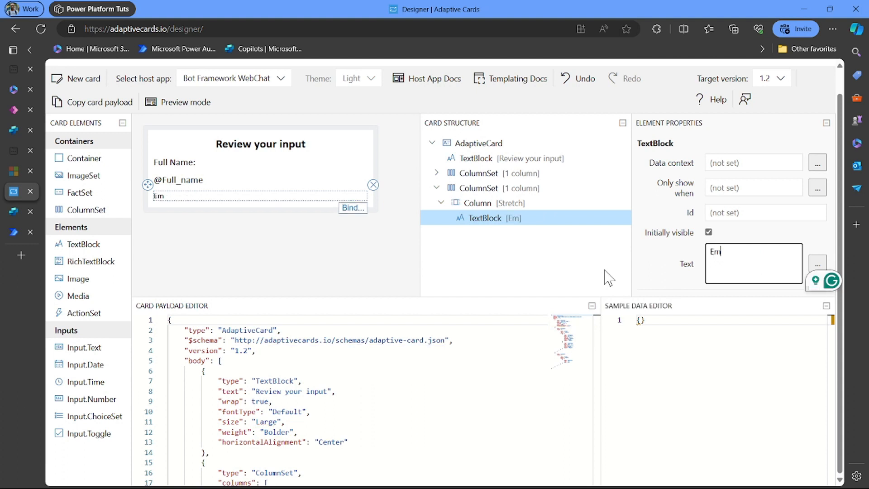
{"action": "type", "text": "ail:"}
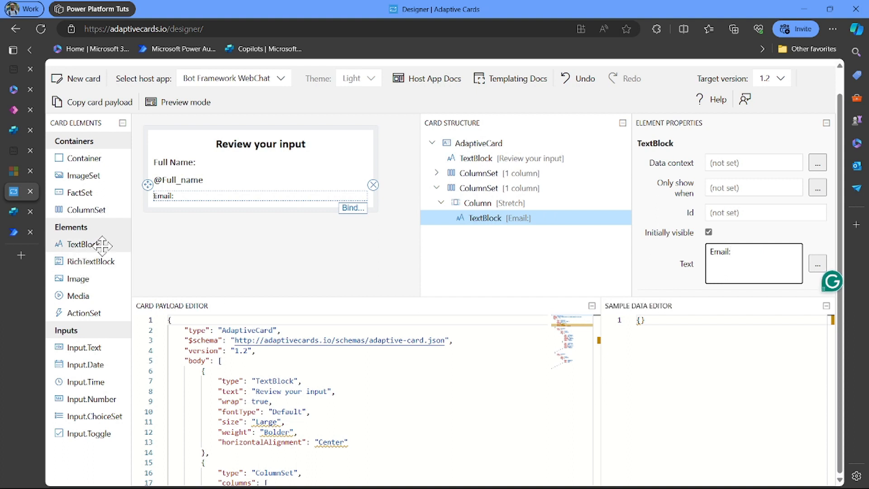
- Add a text block below 'Email:' and give the 'Email:' label Medium spacing
{"action": "left_click_drag", "start_coordinate": [102, 245], "coordinate": [157, 208]}
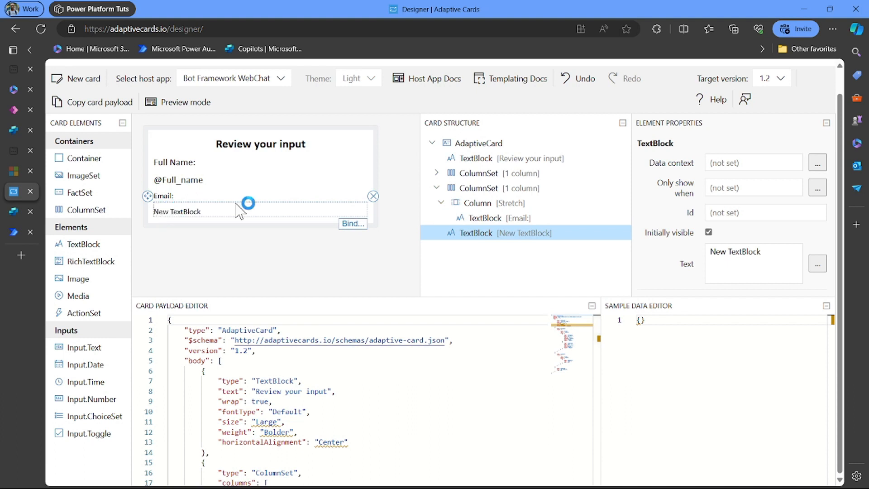
{"action": "left_click", "coordinate": [180, 196]}
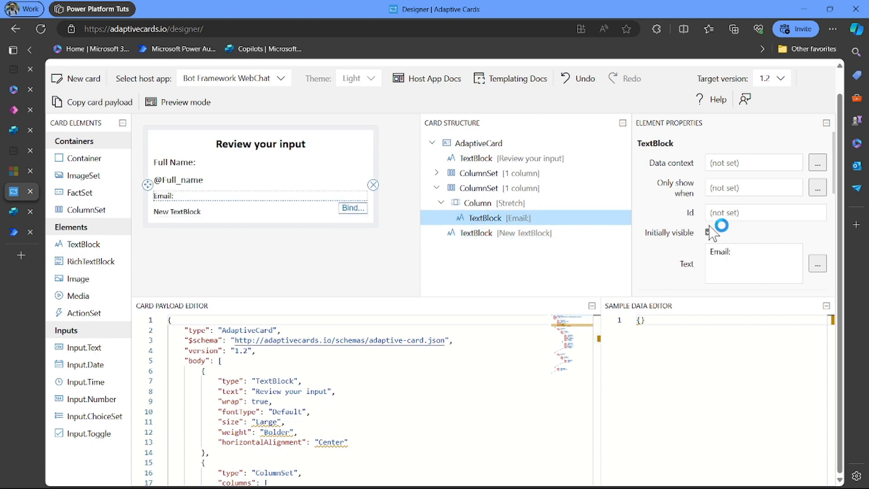
{"action": "scroll", "coordinate": [715, 229], "scroll_direction": "down", "scroll_amount": 3}
{"action": "scroll", "coordinate": [712, 234], "scroll_direction": "down", "scroll_amount": 3}
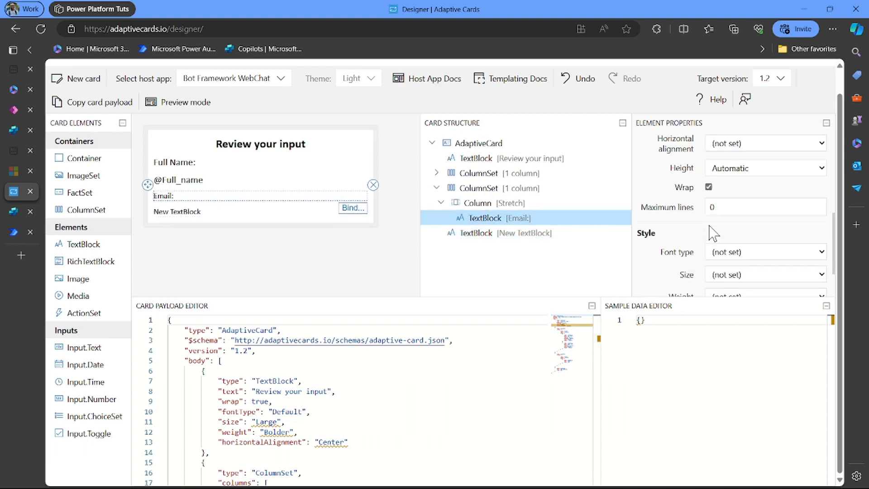
{"action": "scroll", "coordinate": [709, 232], "scroll_direction": "up", "scroll_amount": 2}
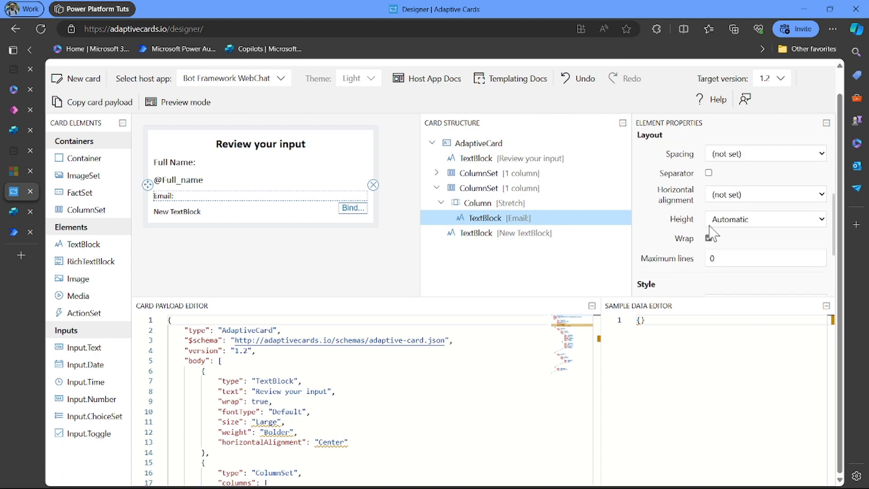
{"action": "left_click", "coordinate": [736, 159]}
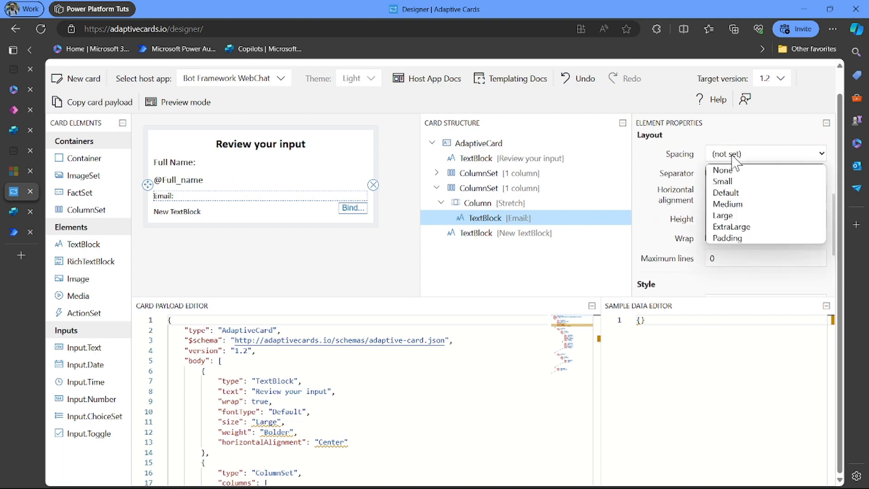
{"action": "left_click", "coordinate": [733, 202]}
- Set the 'Email:' label to Default font type, Medium size and Default weight
{"action": "scroll", "coordinate": [736, 204], "scroll_direction": "down", "scroll_amount": 3}
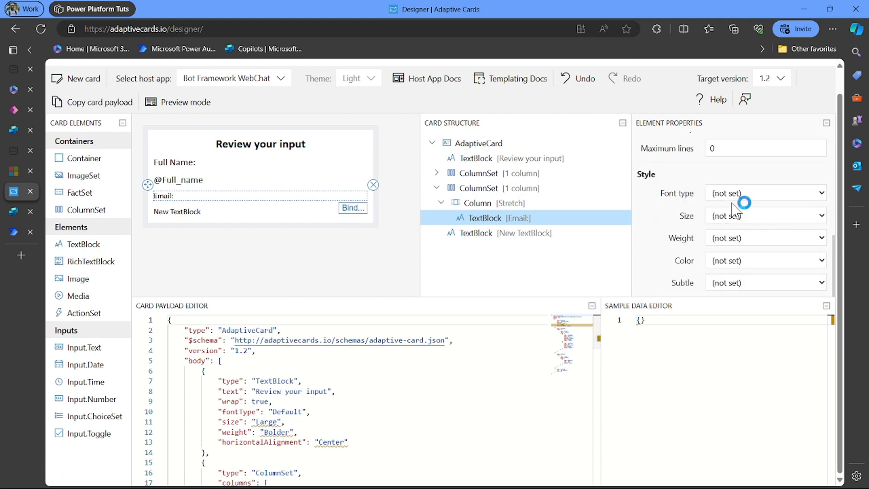
{"action": "left_click", "coordinate": [729, 193]}
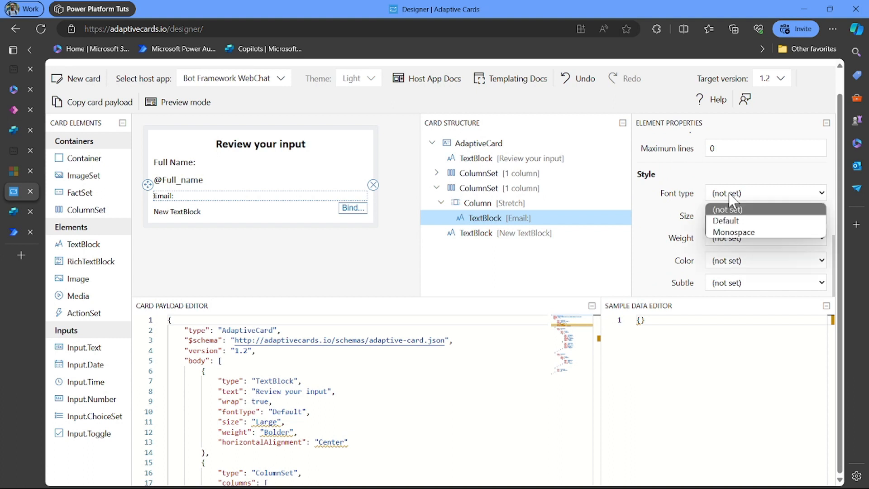
{"action": "left_click", "coordinate": [734, 222]}
{"action": "left_click", "coordinate": [733, 218]}
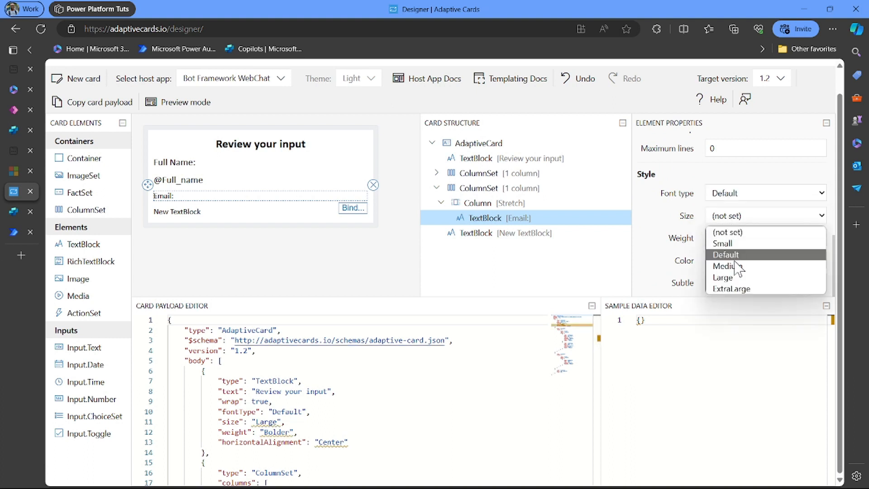
{"action": "left_click", "coordinate": [736, 266]}
{"action": "left_click", "coordinate": [731, 239]}
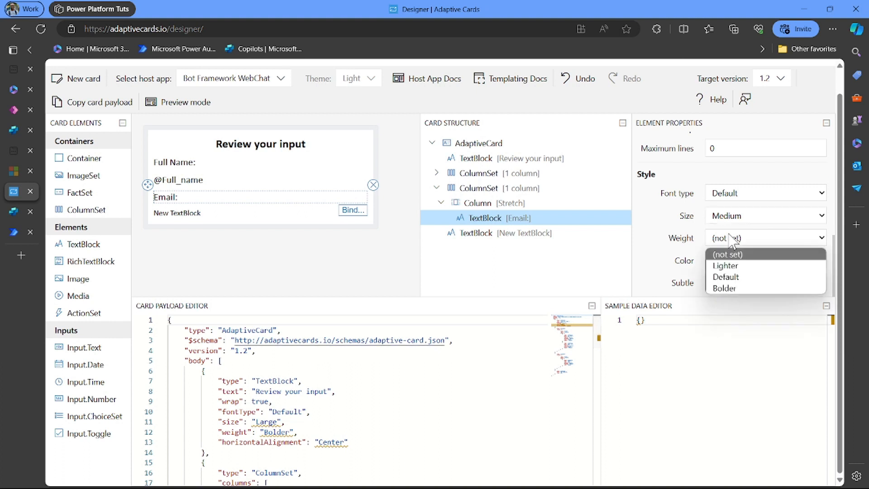
{"action": "left_click", "coordinate": [735, 277]}
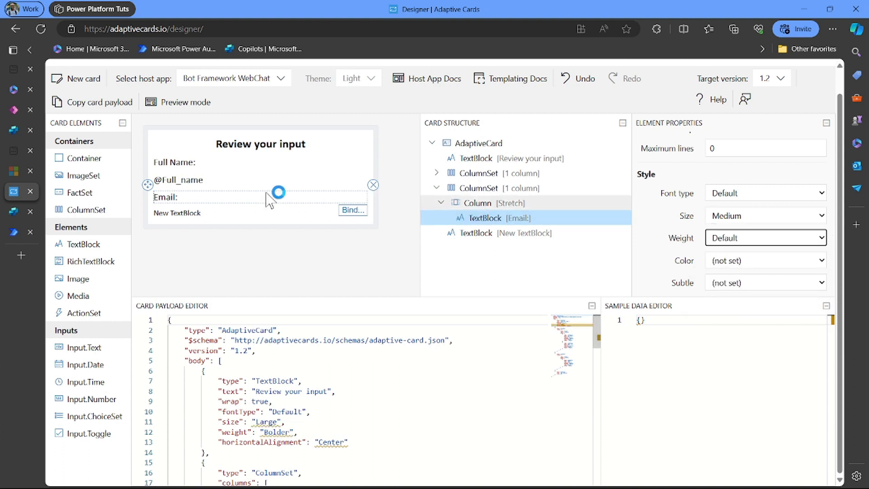
{"action": "left_click", "coordinate": [200, 213]}
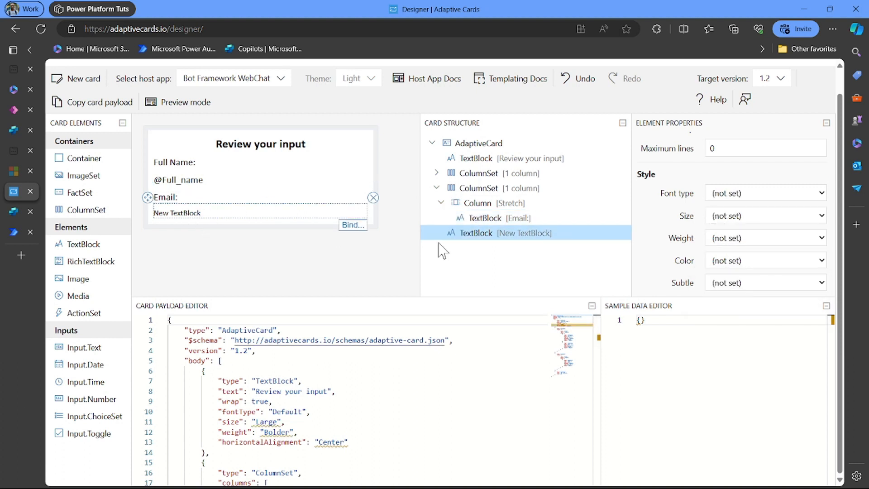
- Style the new text block with Default font type, Medium size and Default weight
{"action": "left_click", "coordinate": [728, 196]}
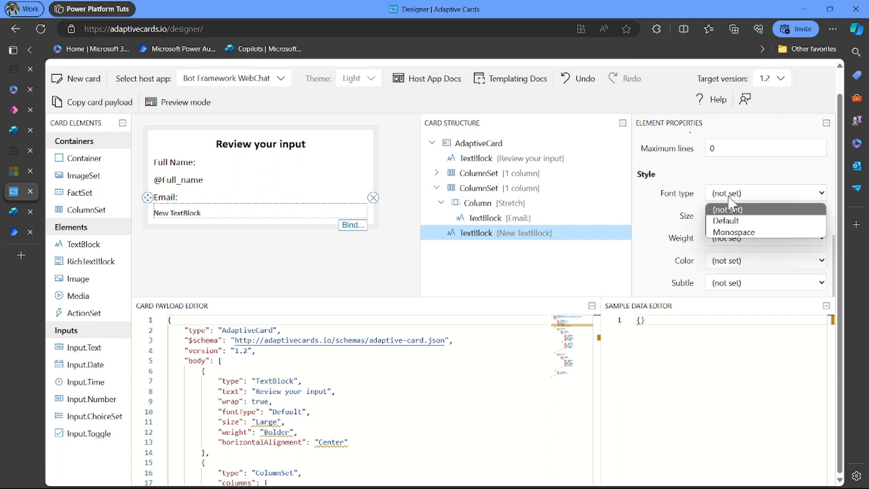
{"action": "left_click", "coordinate": [736, 222]}
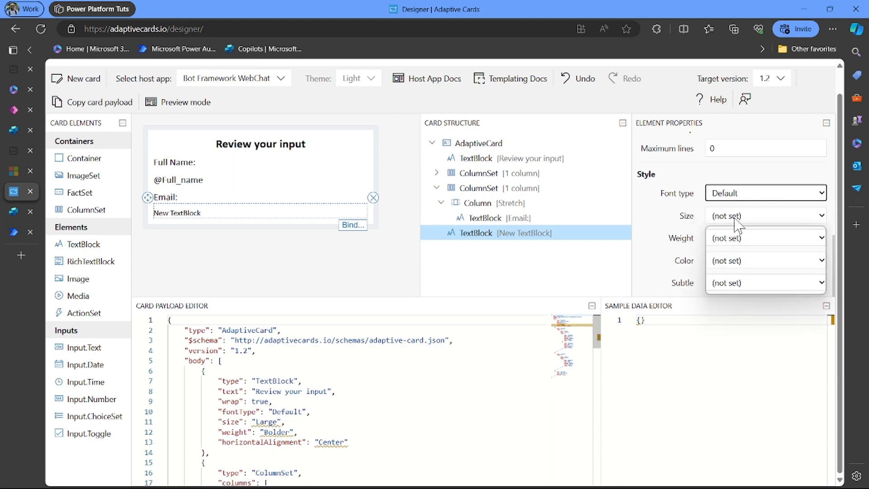
{"action": "left_click", "coordinate": [740, 218]}
{"action": "left_click", "coordinate": [740, 267]}
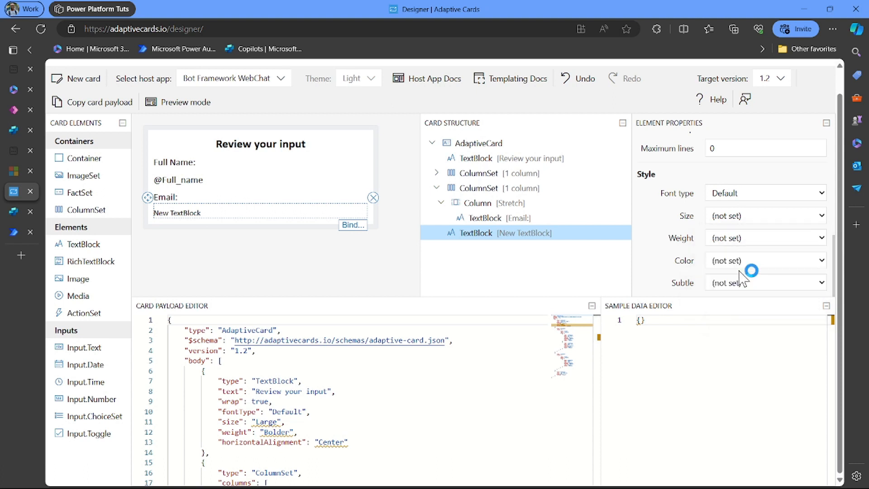
{"action": "left_click", "coordinate": [729, 240]}
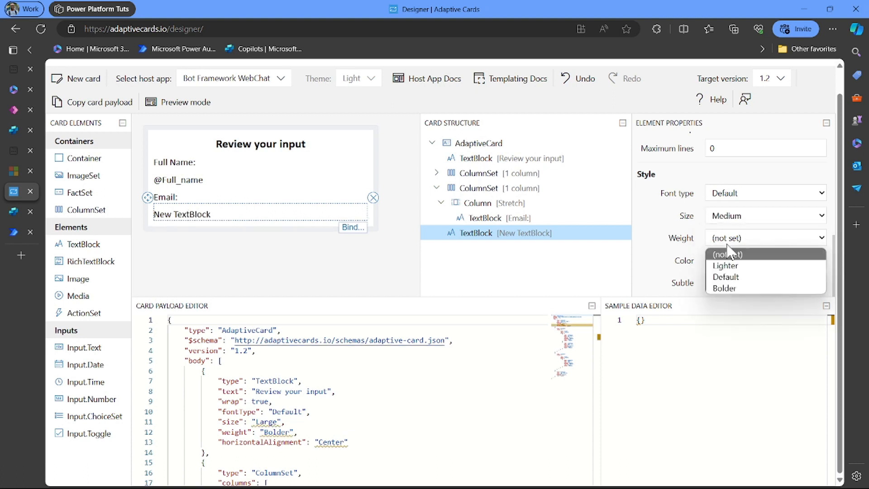
{"action": "left_click", "coordinate": [730, 277]}
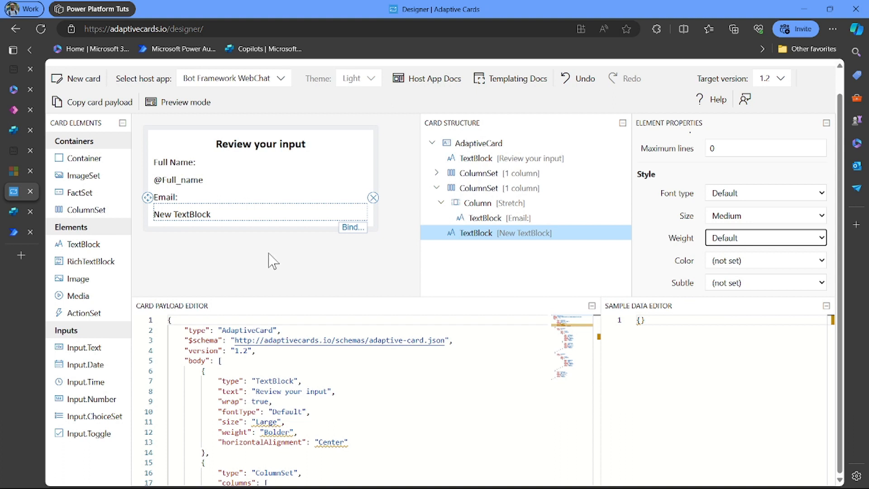
{"action": "scroll", "coordinate": [650, 258], "scroll_direction": "up", "scroll_amount": 8}
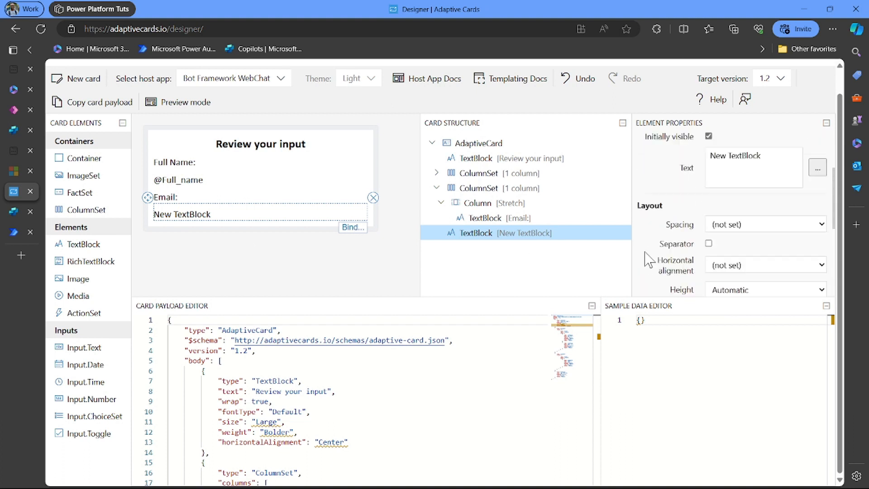
{"action": "left_click", "coordinate": [785, 251]}
{"action": "key", "text": "ctrl+a"}
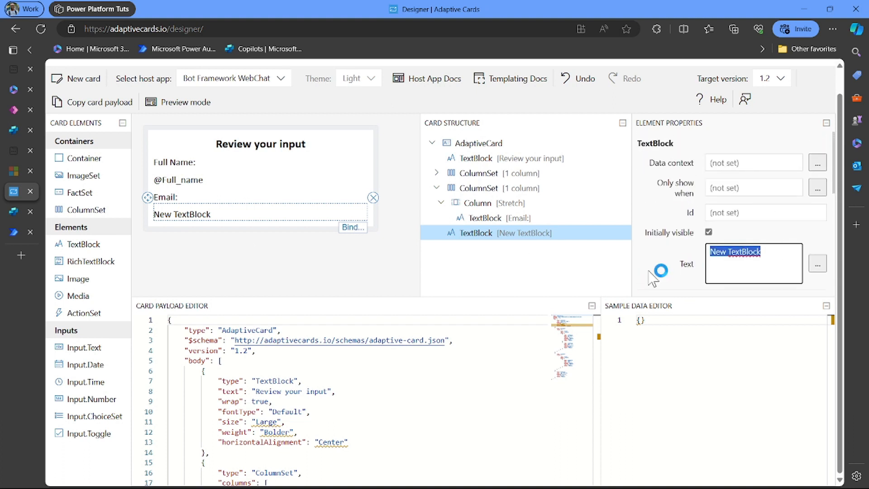
{"action": "key", "text": "BackSpace"}
{"action": "type", "text": "@E"}
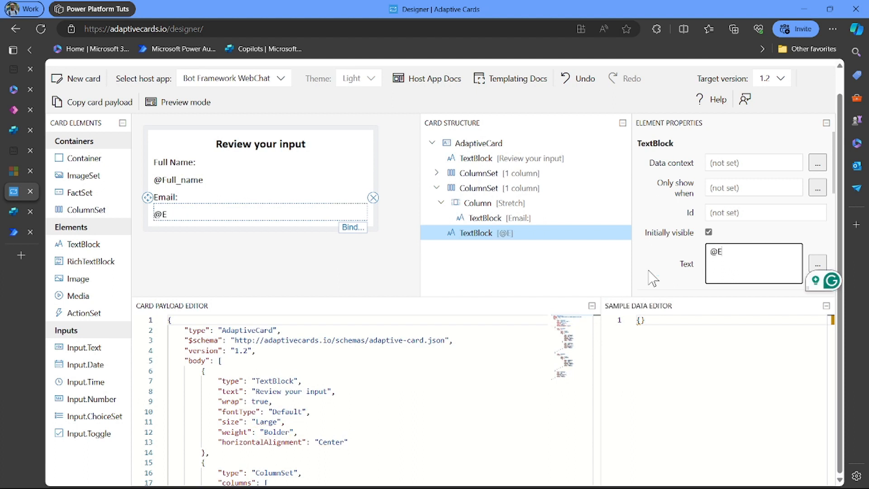
{"action": "type", "text": "mail"}
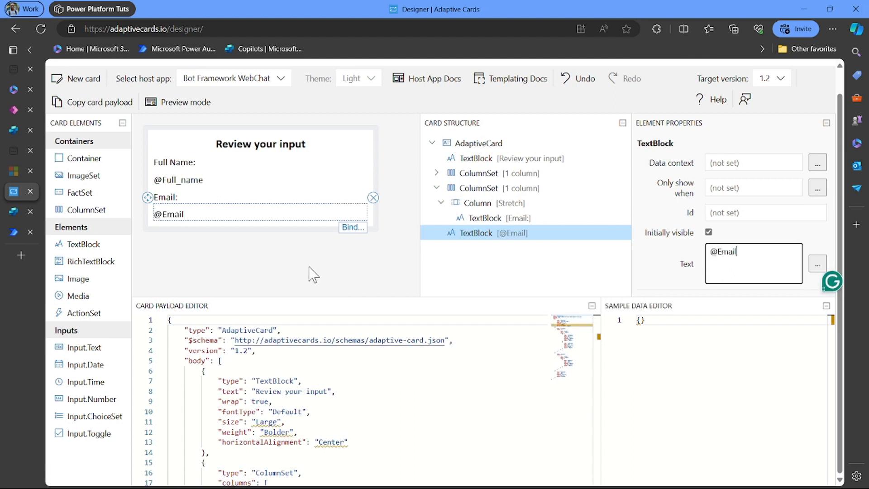
{"action": "left_click", "coordinate": [313, 274]}
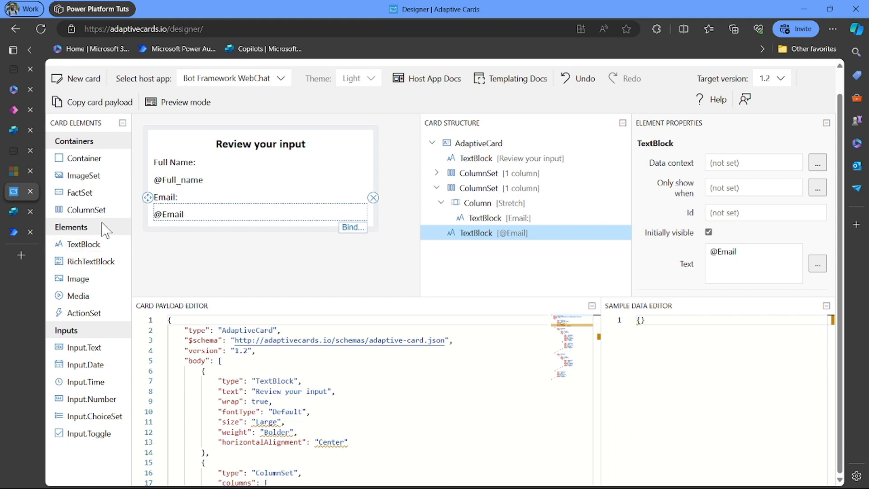
{"action": "left_click_drag", "start_coordinate": [96, 210], "coordinate": [149, 226]}
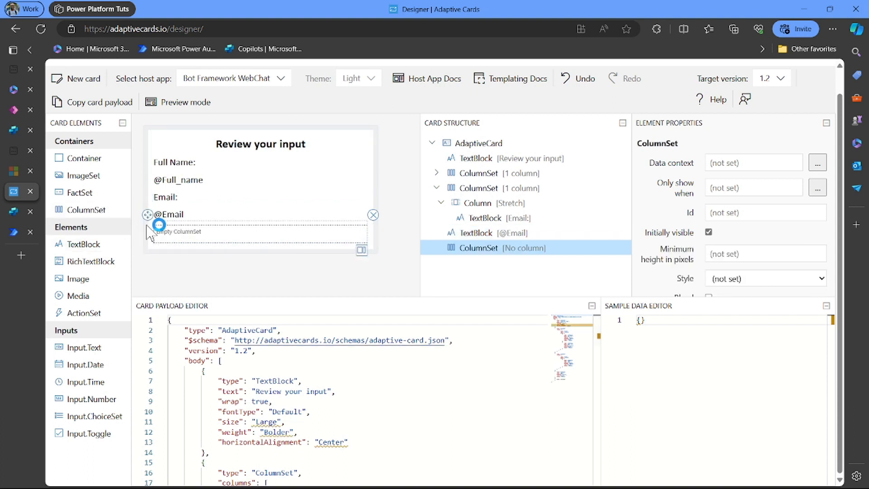
{"action": "left_click", "coordinate": [362, 250]}
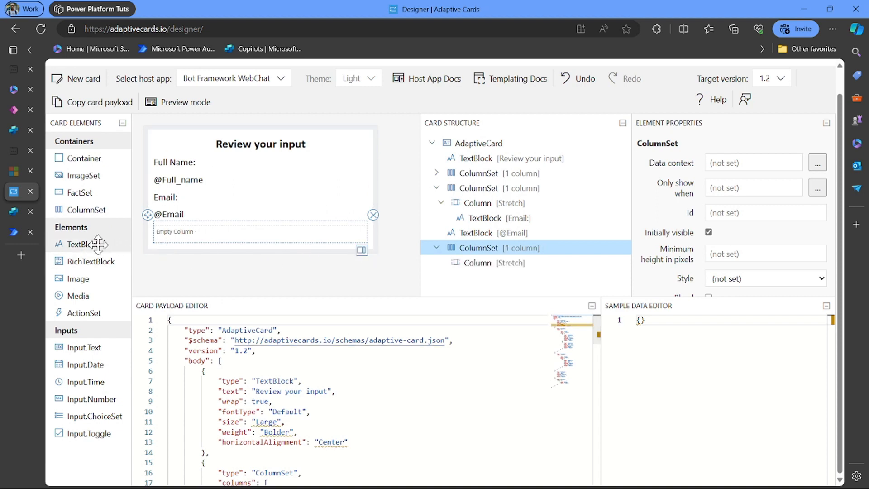
{"action": "left_click_drag", "start_coordinate": [96, 245], "coordinate": [175, 229]}
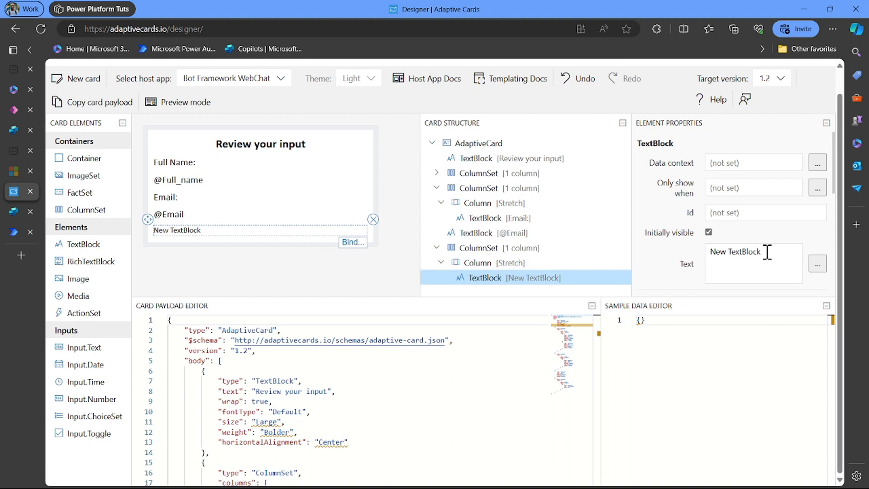
{"action": "left_click", "coordinate": [742, 258]}
{"action": "key", "text": "ctrl+a"}
{"action": "key", "text": "BackSpace"}
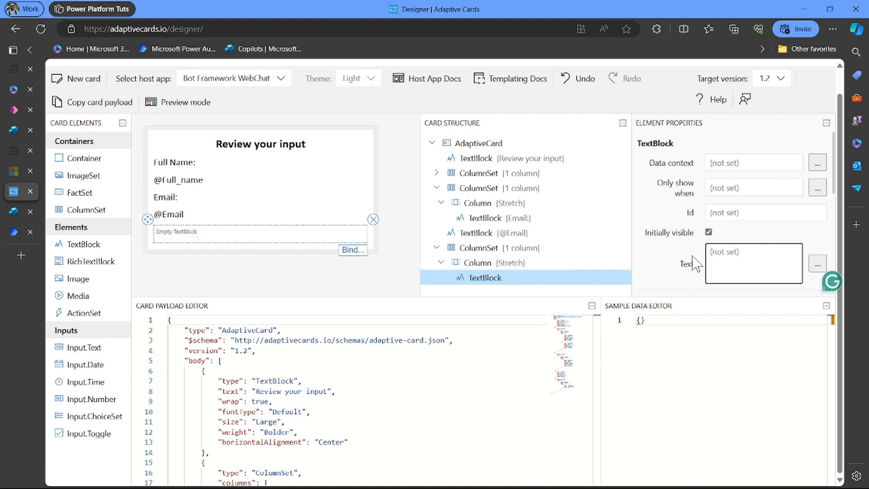
{"action": "type", "text": "Subject"}
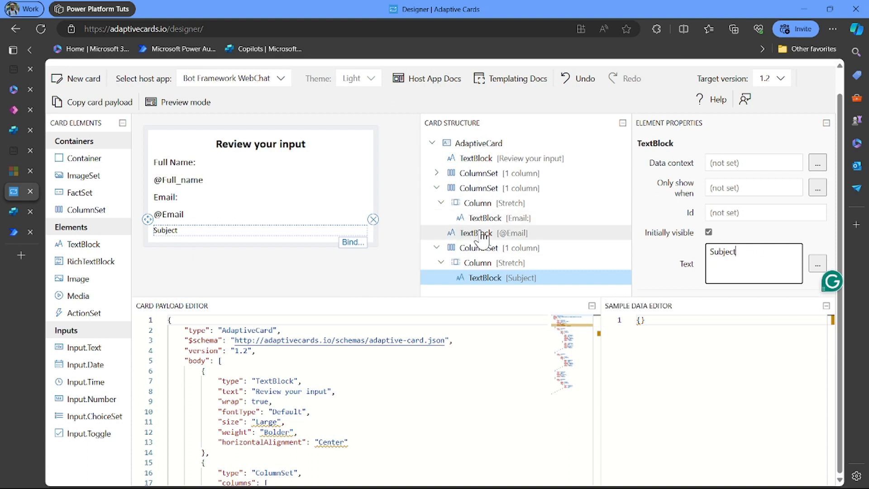
- Give the 'Subject' label Medium spacing, Default font type, Medium size and Default weight
{"action": "scroll", "coordinate": [732, 240], "scroll_direction": "down", "scroll_amount": 5}
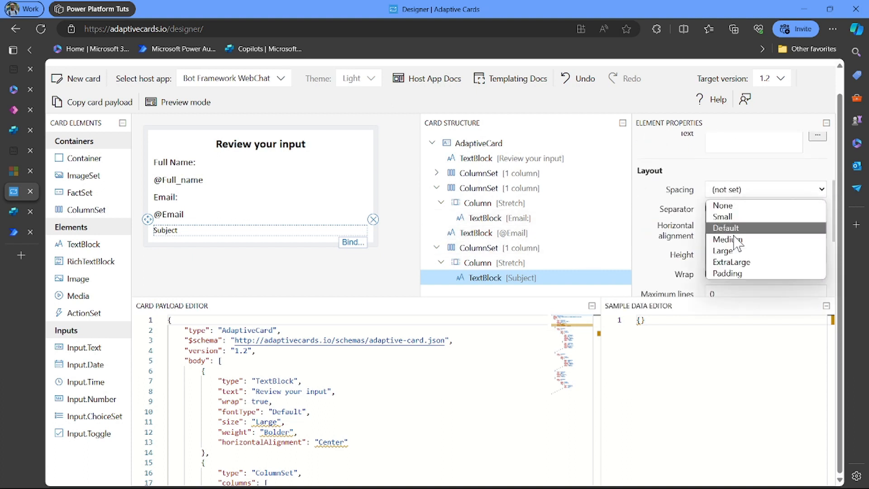
{"action": "left_click", "coordinate": [733, 235]}
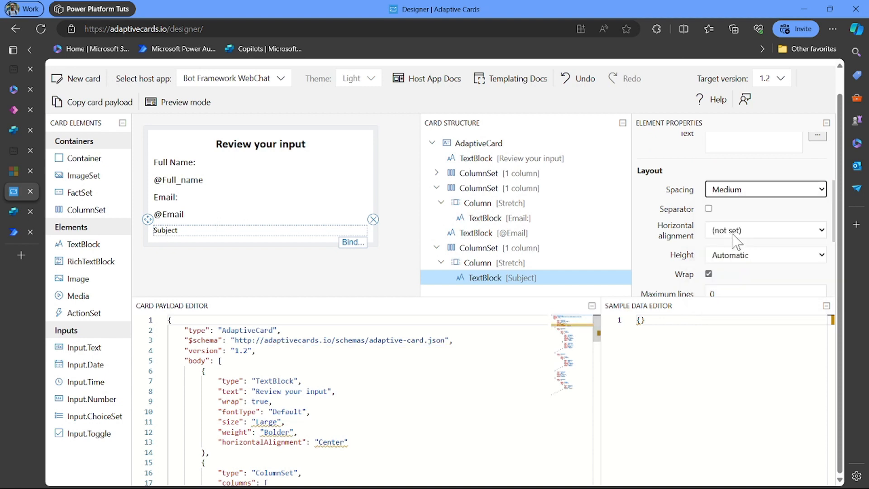
{"action": "scroll", "coordinate": [744, 267], "scroll_direction": "down", "scroll_amount": 3}
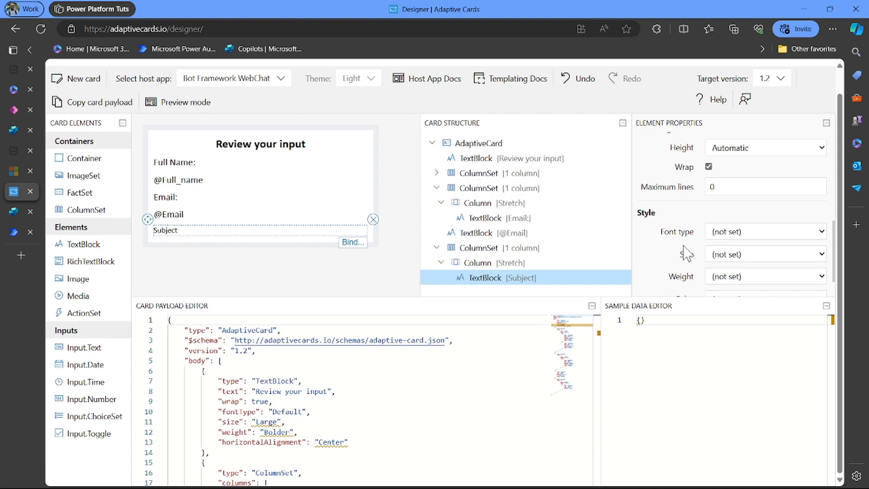
{"action": "left_click", "coordinate": [756, 230]}
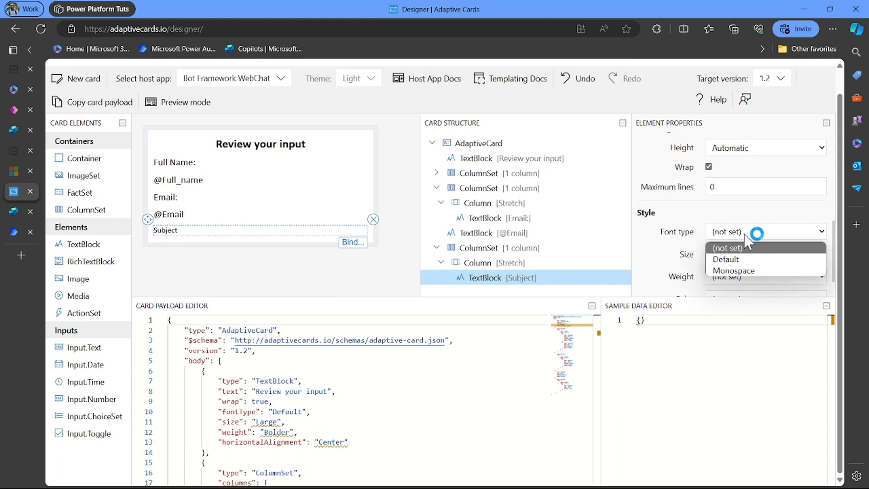
{"action": "left_click", "coordinate": [737, 260]}
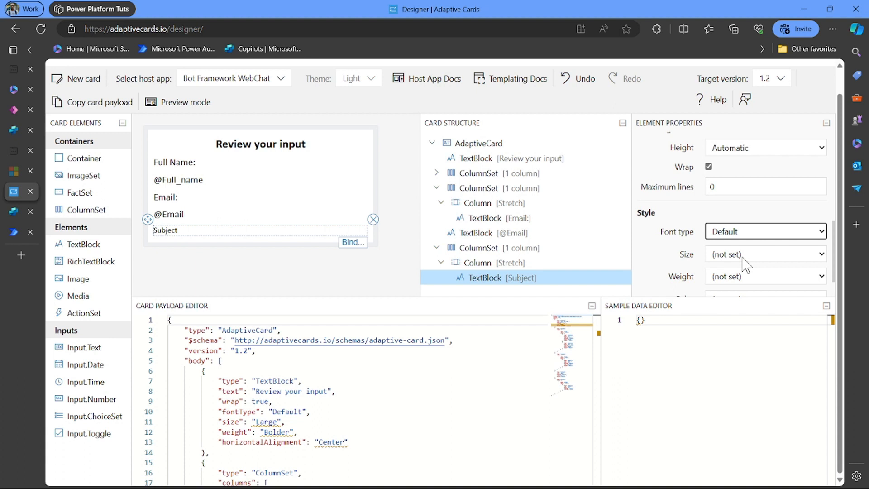
{"action": "left_click", "coordinate": [745, 264]}
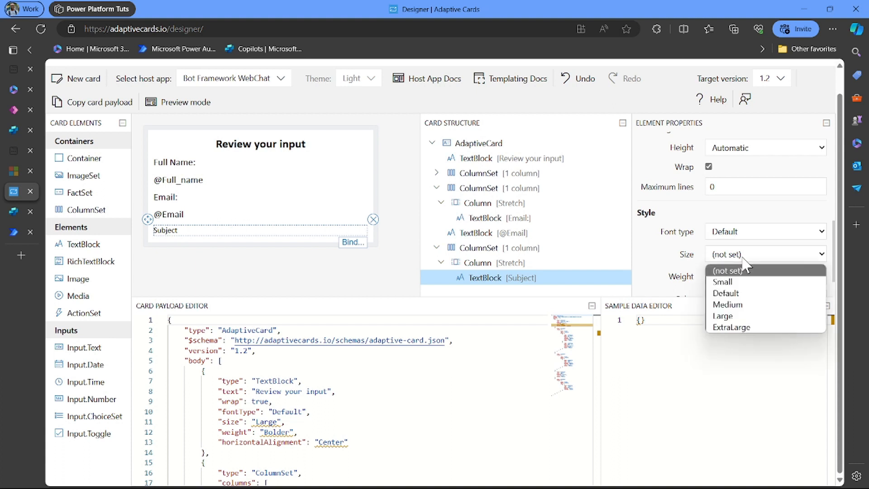
{"action": "left_click", "coordinate": [743, 312]}
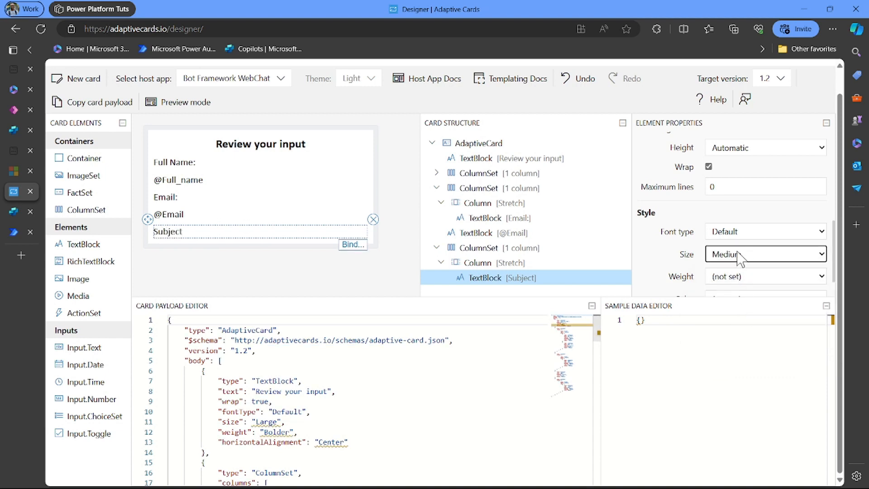
{"action": "scroll", "coordinate": [739, 267], "scroll_direction": "down", "scroll_amount": 1}
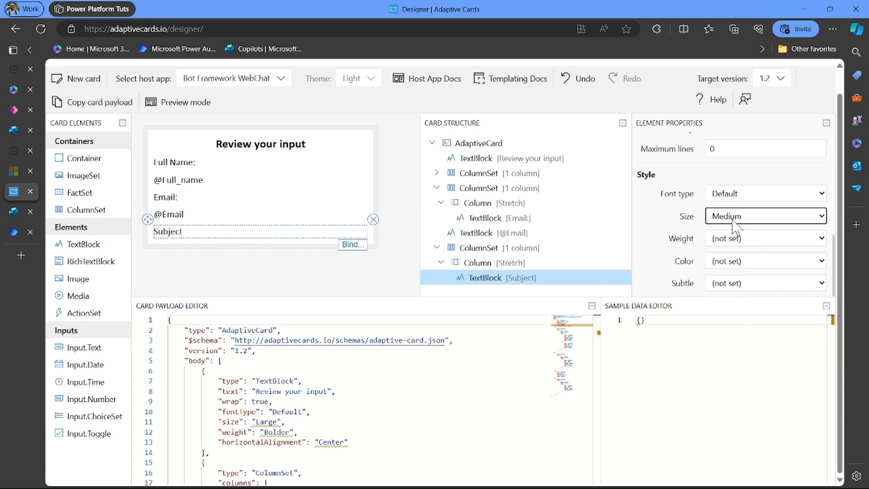
{"action": "left_click", "coordinate": [747, 245]}
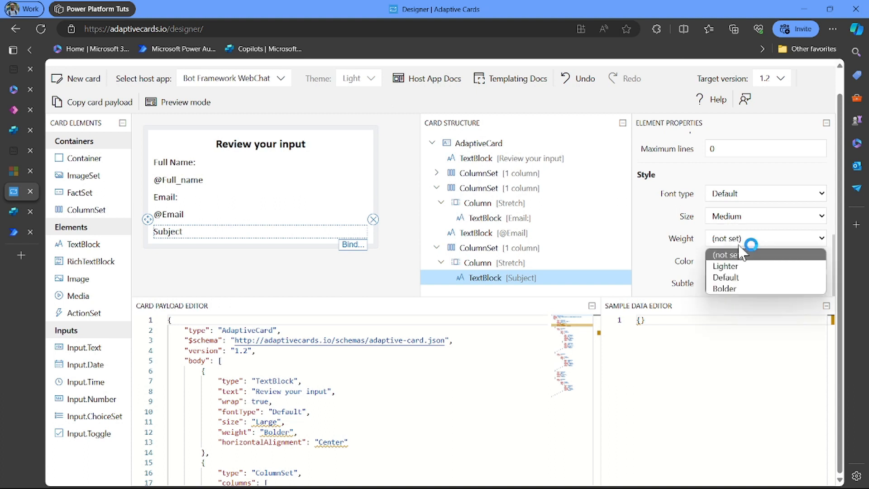
{"action": "left_click", "coordinate": [748, 279]}
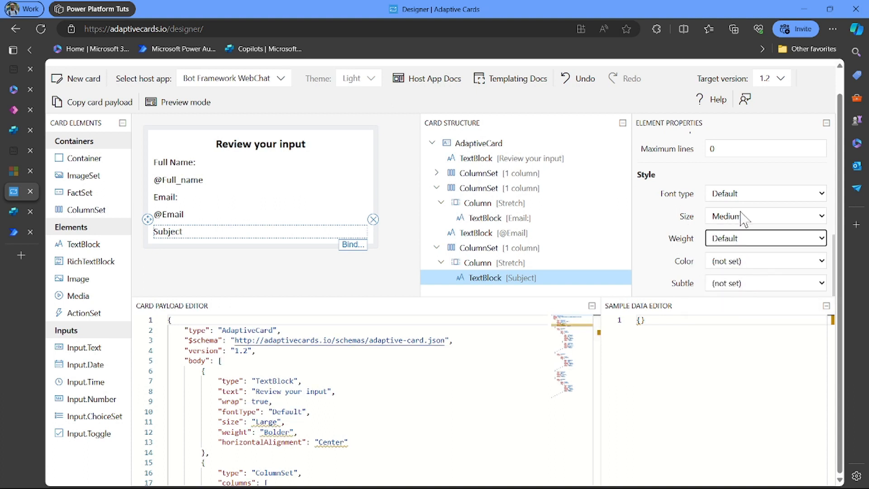
{"action": "scroll", "coordinate": [740, 214], "scroll_direction": "up", "scroll_amount": 1}
{"action": "scroll", "coordinate": [742, 218], "scroll_direction": "up", "scroll_amount": 1}
{"action": "scroll", "coordinate": [743, 219], "scroll_direction": "down", "scroll_amount": 1}
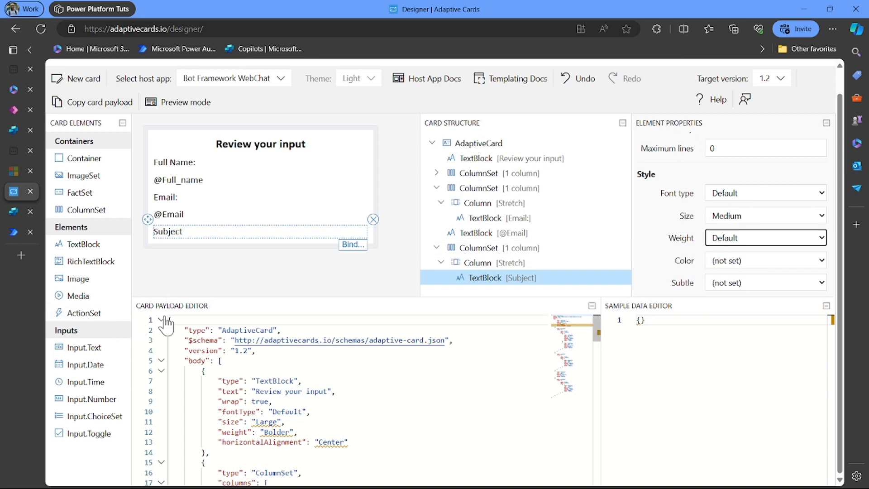
{"action": "left_click_drag", "start_coordinate": [87, 243], "coordinate": [168, 257]}
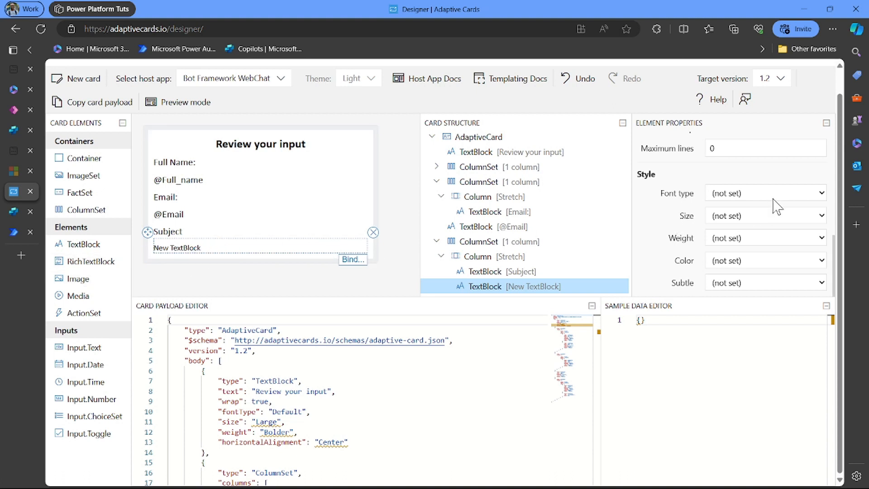
{"action": "scroll", "coordinate": [777, 206], "scroll_direction": "up", "scroll_amount": 6}
{"action": "scroll", "coordinate": [776, 206], "scroll_direction": "up", "scroll_amount": 2}
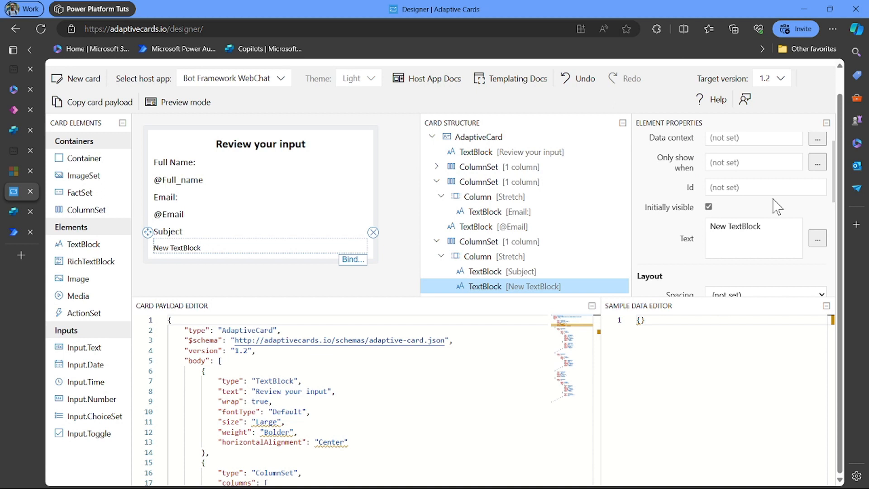
{"action": "left_click", "coordinate": [776, 227]}
{"action": "key", "text": "ctrl+a"}
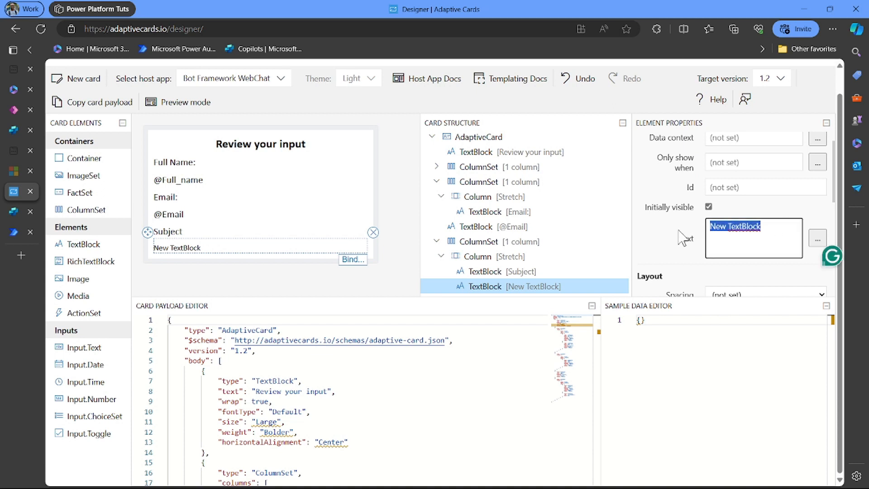
{"action": "key", "text": "BackSpace"}
{"action": "type", "text": "@to"}
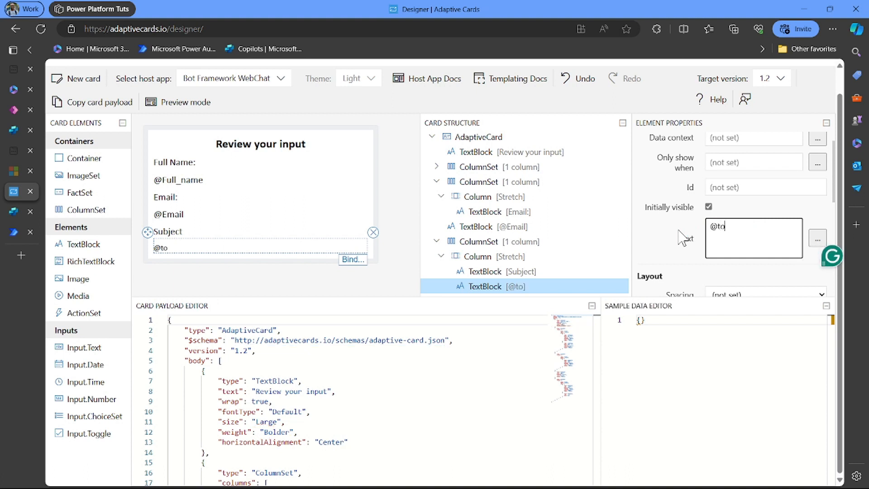
{"action": "type", "text": "t"}
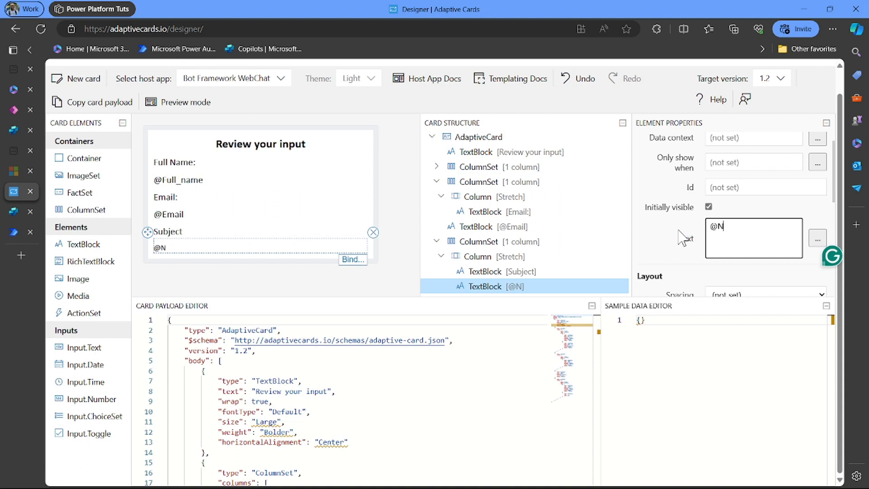
{"action": "type", "text": "ew"}
{"action": "key", "text": "BackSpace"}
{"action": "key", "text": "BackSpace"}
{"action": "key", "text": "BackSpace"}
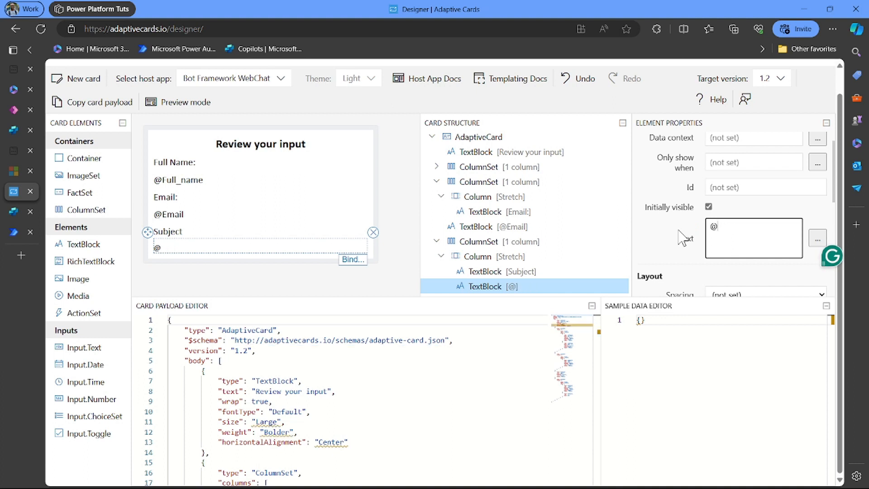
{"action": "type", "text": "Subject"}
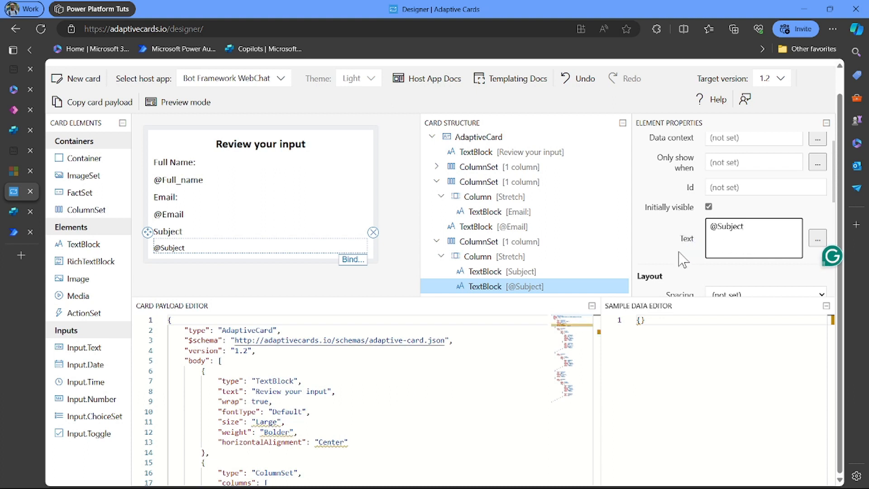
{"action": "scroll", "coordinate": [681, 253], "scroll_direction": "down", "scroll_amount": 2}
{"action": "scroll", "coordinate": [679, 253], "scroll_direction": "down", "scroll_amount": 3}
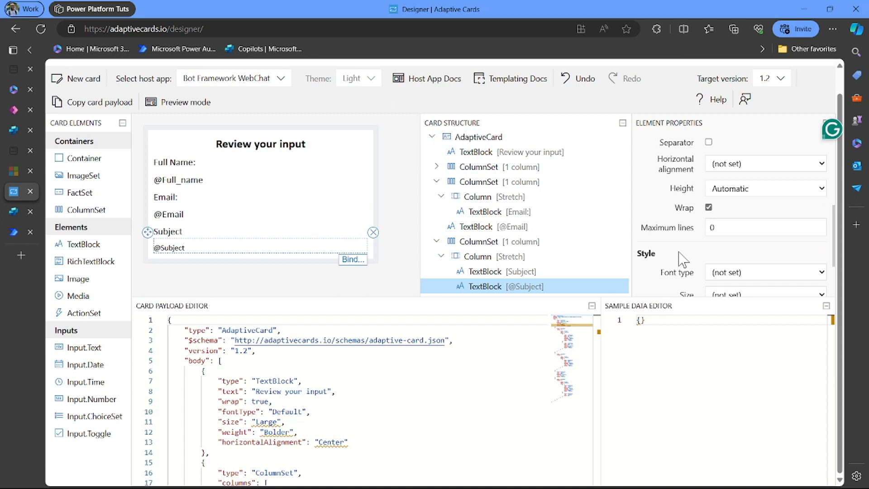
{"action": "scroll", "coordinate": [683, 260], "scroll_direction": "down", "scroll_amount": 2}
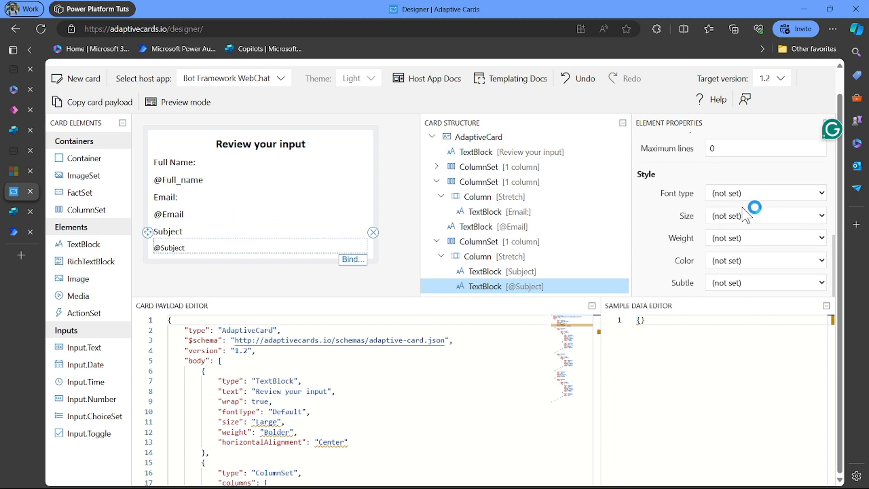
{"action": "left_click", "coordinate": [770, 192]}
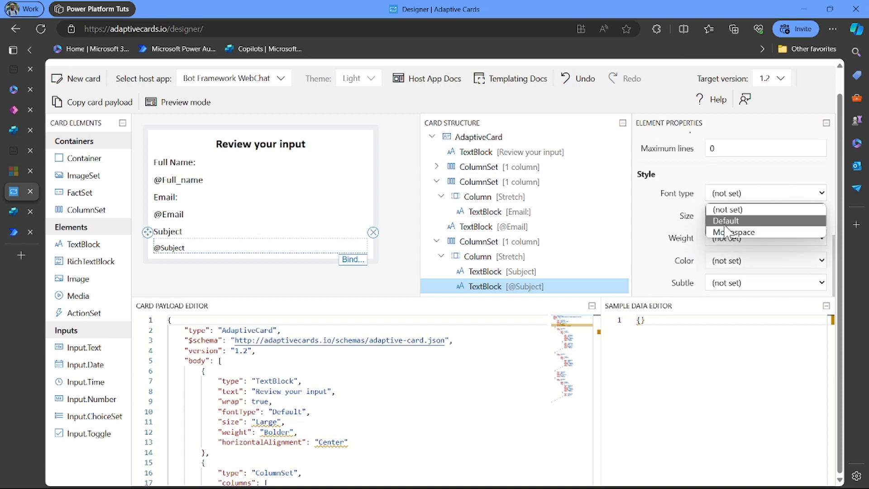
{"action": "left_click", "coordinate": [734, 221]}
{"action": "left_click", "coordinate": [742, 216]}
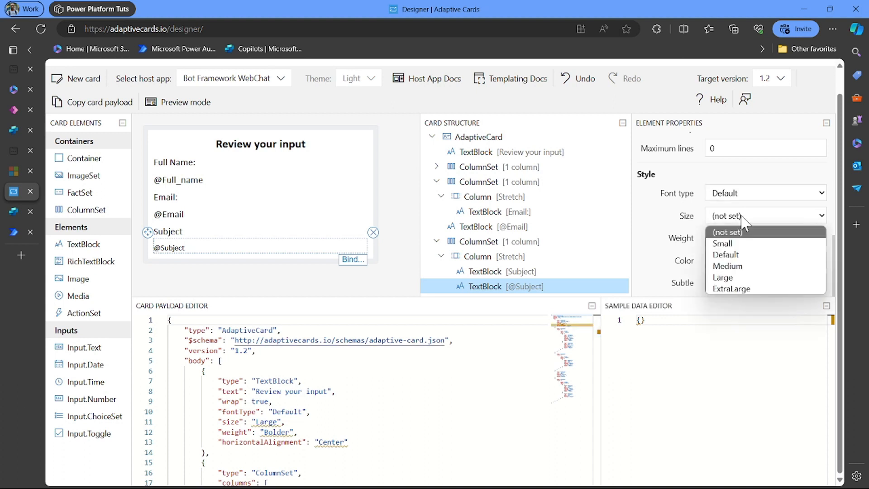
{"action": "left_click", "coordinate": [733, 256]}
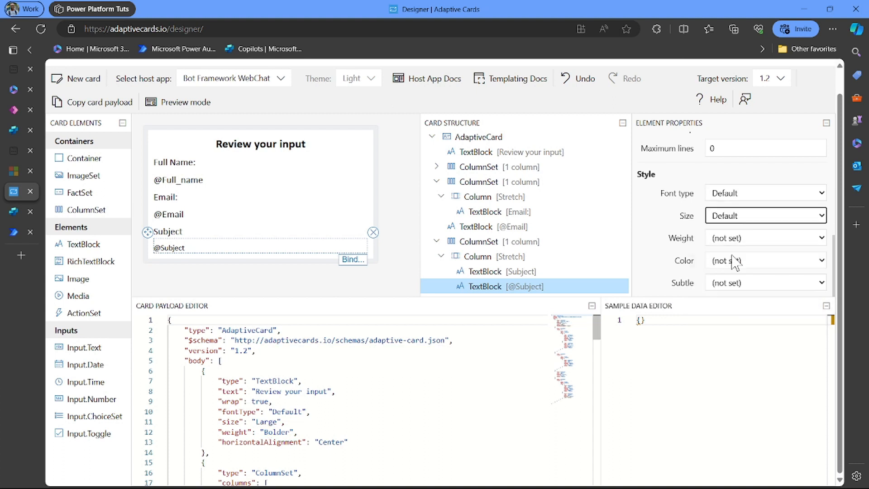
{"action": "left_click", "coordinate": [733, 218]}
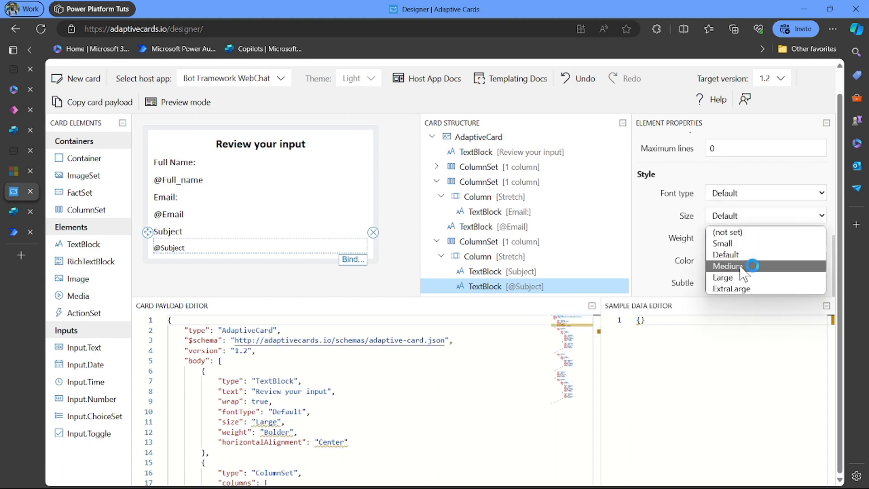
{"action": "left_click", "coordinate": [755, 267]}
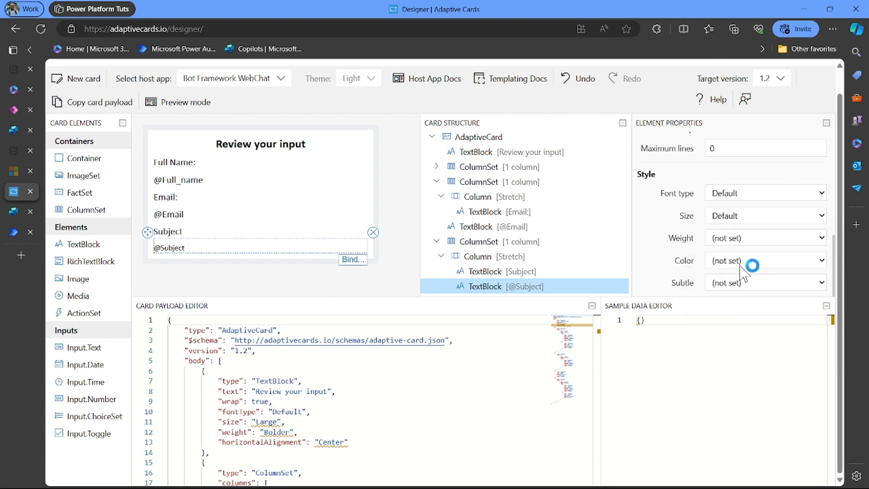
{"action": "left_click", "coordinate": [740, 238]}
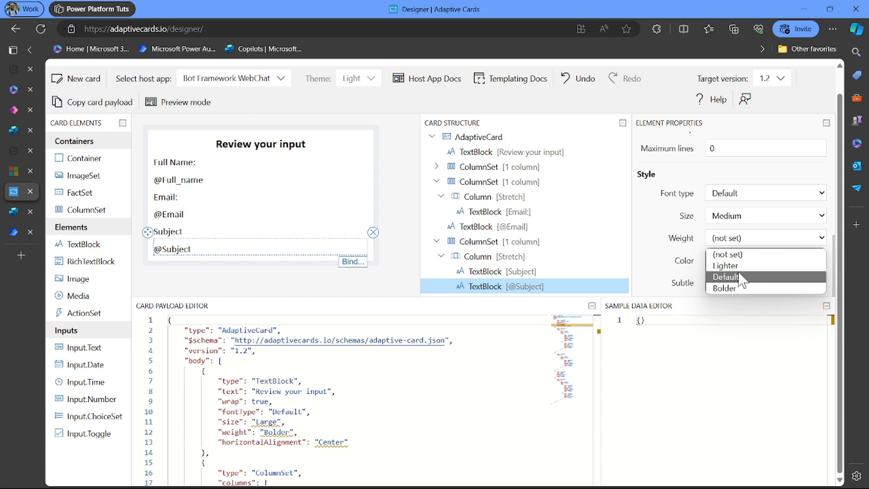
{"action": "left_click", "coordinate": [740, 277]}
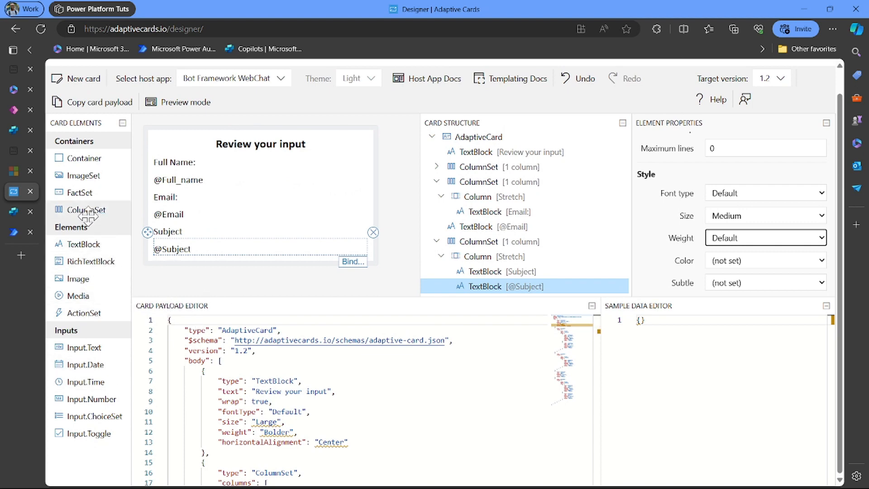
{"action": "left_click_drag", "start_coordinate": [88, 209], "coordinate": [161, 265]}
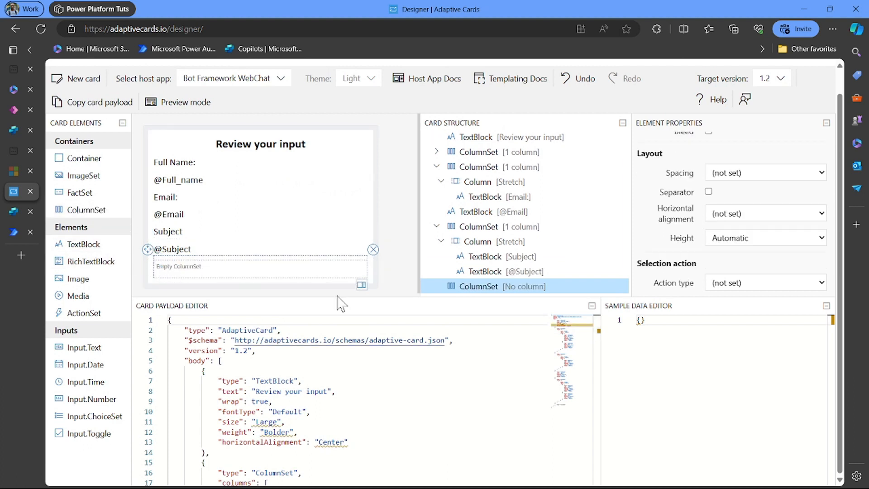
{"action": "left_click", "coordinate": [361, 285]}
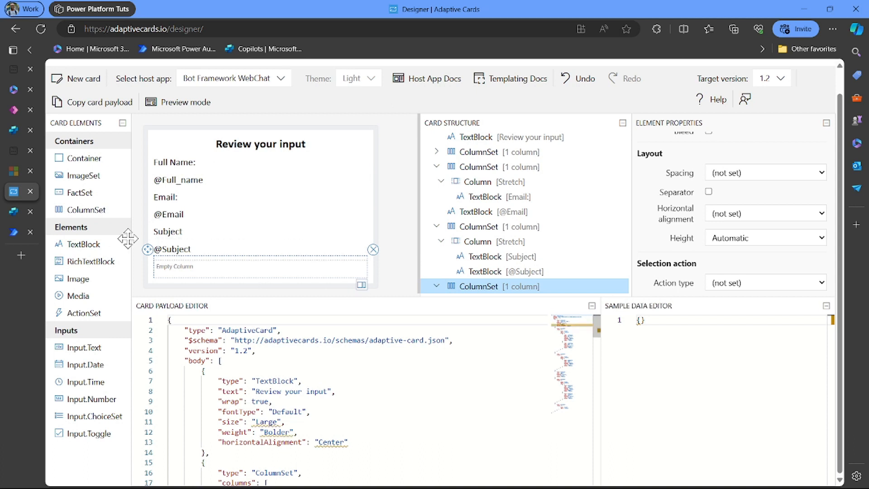
{"action": "left_click_drag", "start_coordinate": [99, 238], "coordinate": [182, 267]}
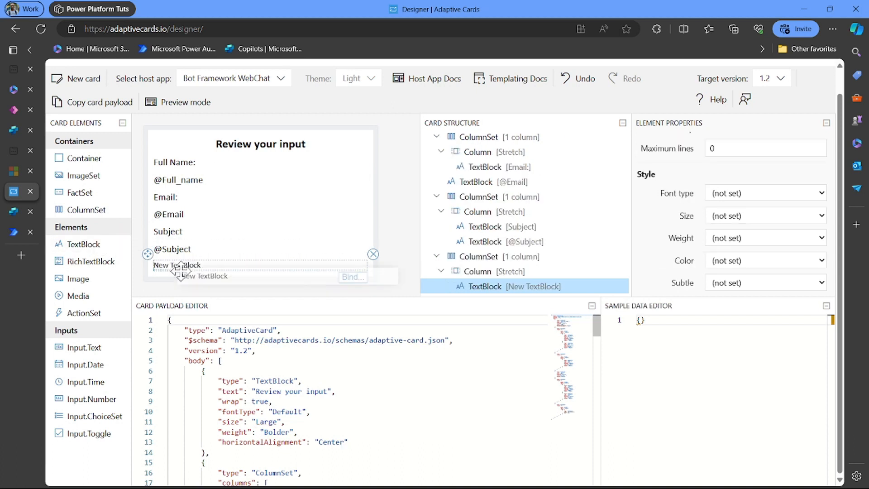
{"action": "scroll", "coordinate": [770, 237], "scroll_direction": "up", "scroll_amount": 5}
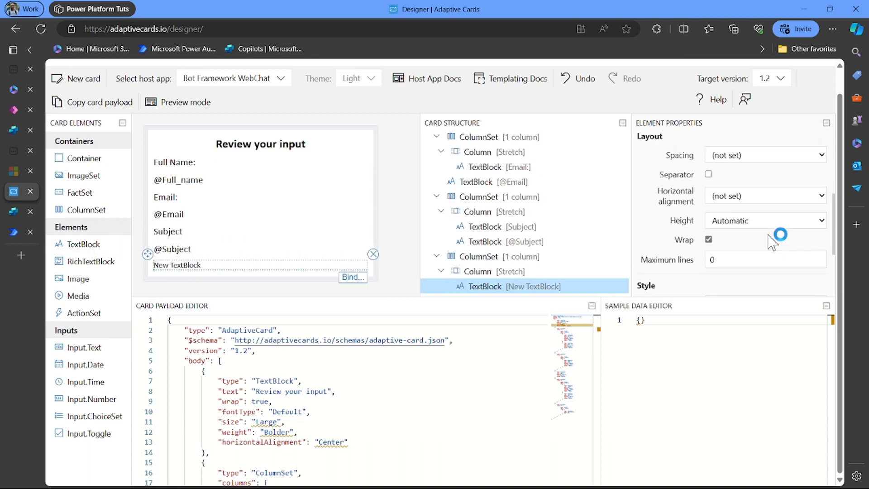
{"action": "scroll", "coordinate": [772, 240], "scroll_direction": "up", "scroll_amount": 2}
{"action": "left_click_drag", "start_coordinate": [776, 250], "coordinate": [690, 267]}
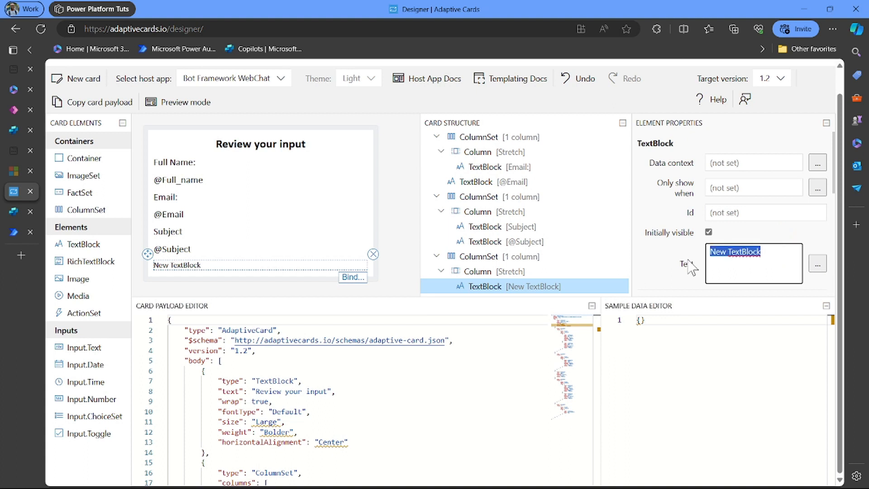
{"action": "key", "text": "BackSpace"}
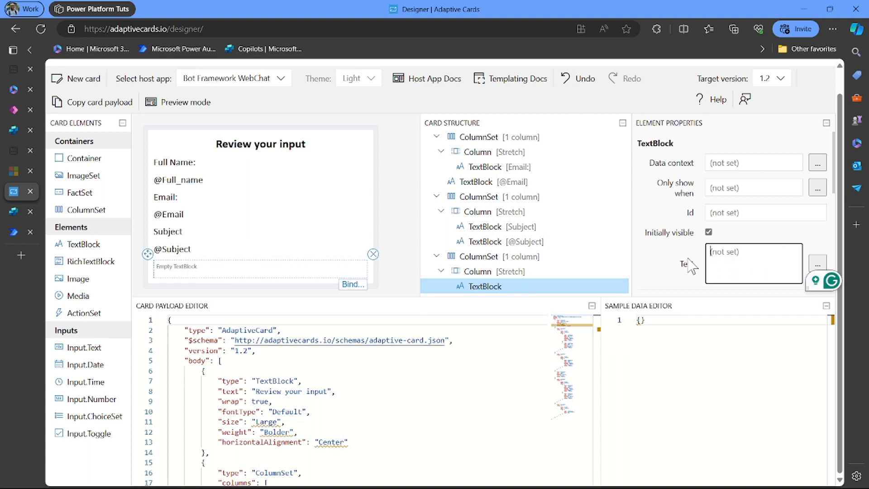
{"action": "type", "text": "Message"}
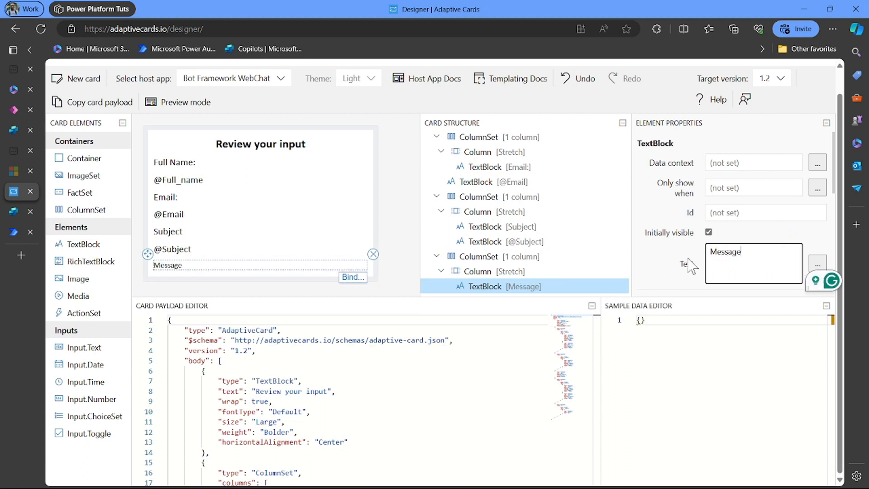
- Give the Message label Medium spacing, Default font type, Medium size and Bolder weight
{"action": "scroll", "coordinate": [705, 272], "scroll_direction": "down", "scroll_amount": 3}
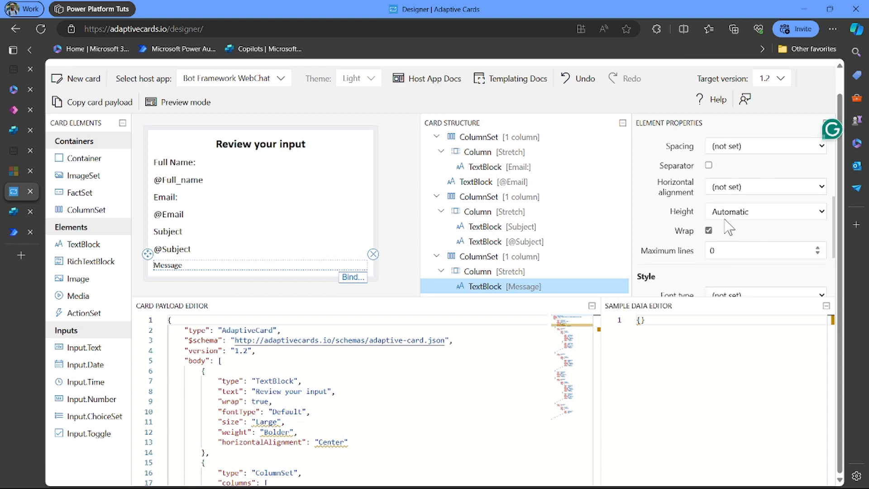
{"action": "left_click", "coordinate": [726, 145]}
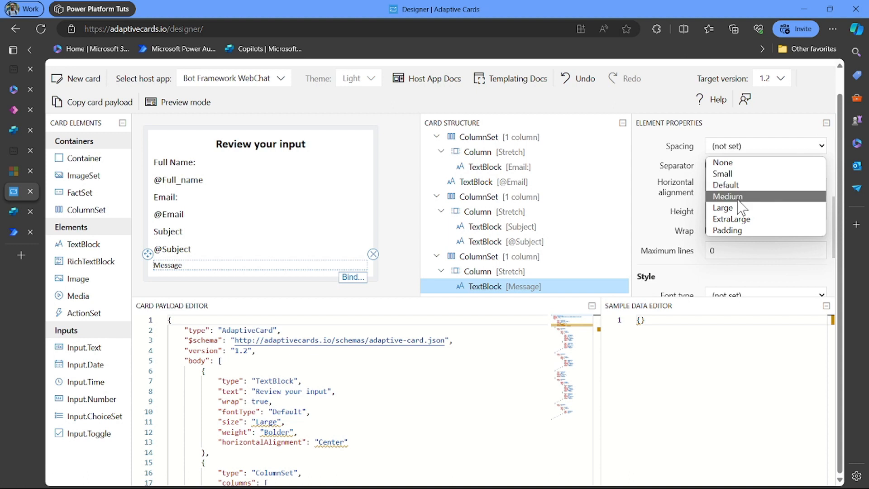
{"action": "left_click", "coordinate": [740, 206]}
{"action": "scroll", "coordinate": [739, 204], "scroll_direction": "down", "scroll_amount": 2}
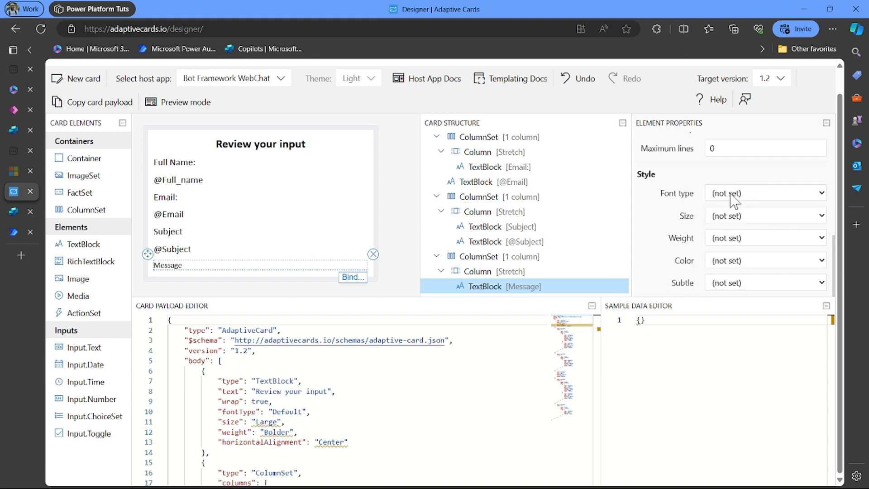
{"action": "left_click", "coordinate": [738, 195]}
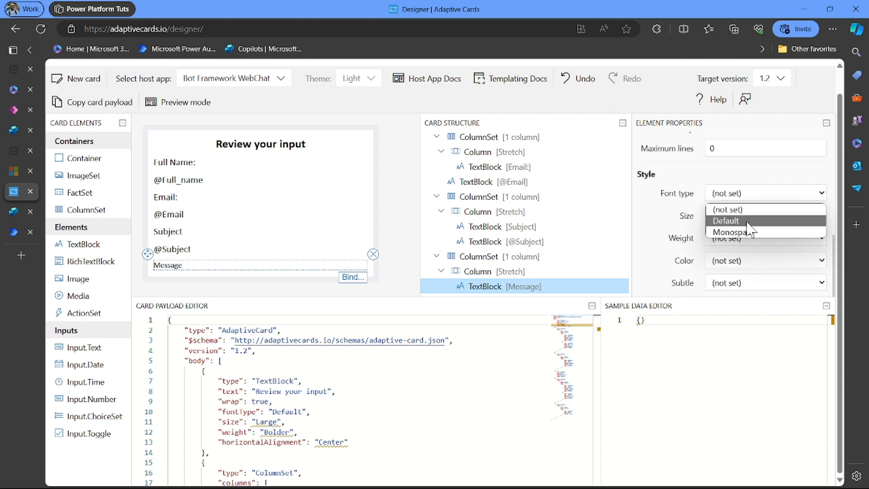
{"action": "left_click", "coordinate": [747, 222]}
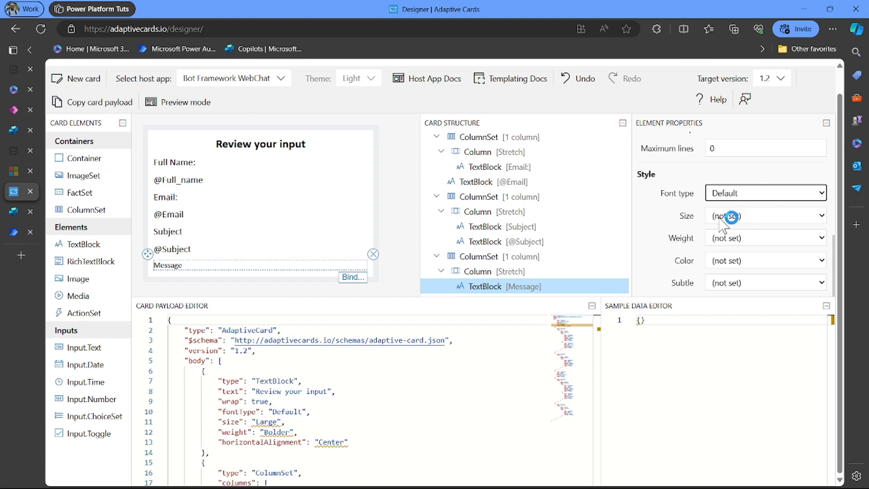
{"action": "left_click", "coordinate": [720, 216]}
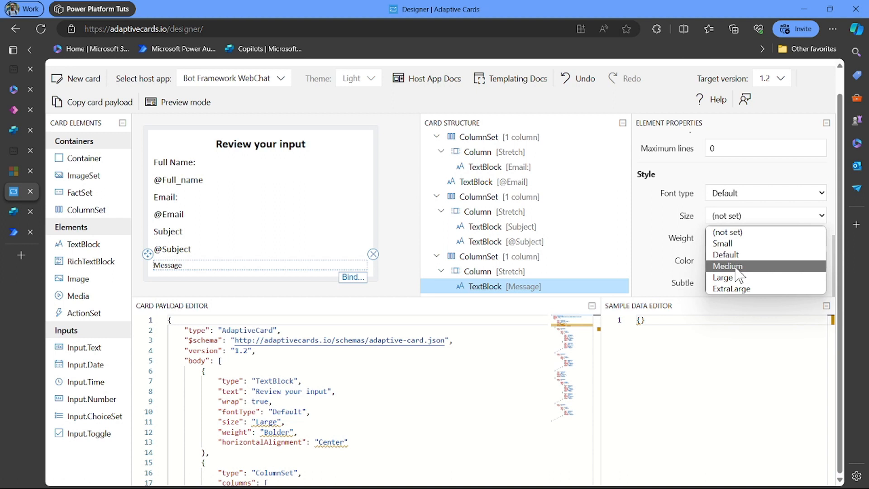
{"action": "left_click", "coordinate": [735, 268]}
{"action": "left_click", "coordinate": [720, 239]}
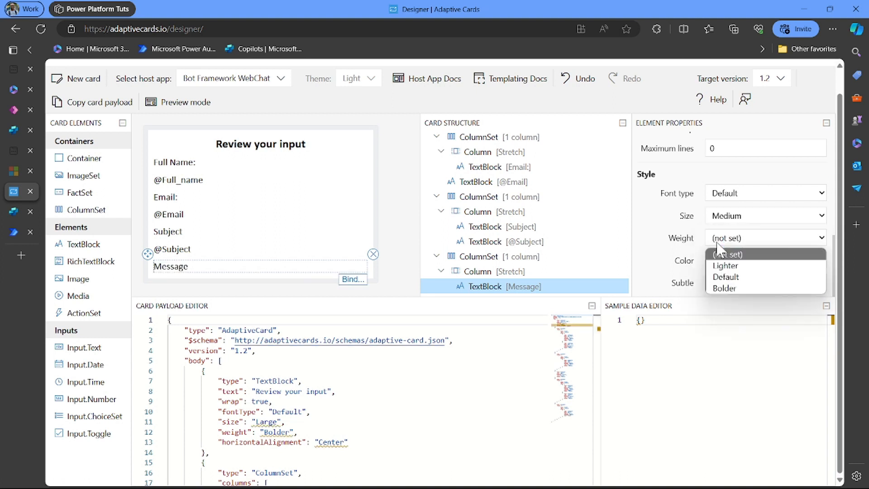
{"action": "left_click", "coordinate": [734, 277]}
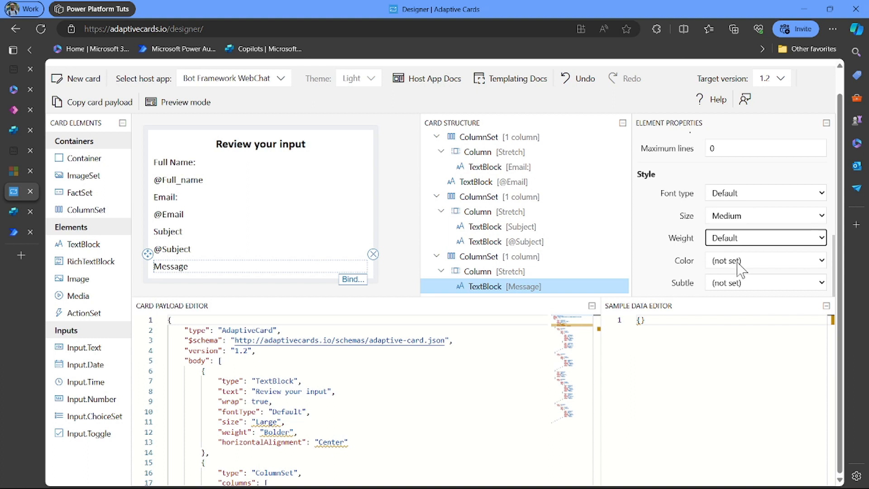
{"action": "left_click", "coordinate": [733, 220]}
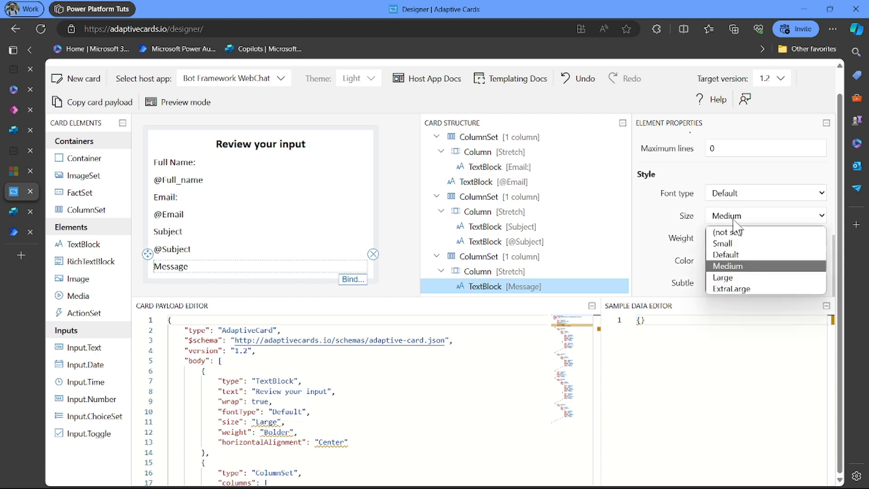
{"action": "left_click", "coordinate": [663, 249]}
{"action": "left_click", "coordinate": [719, 247]}
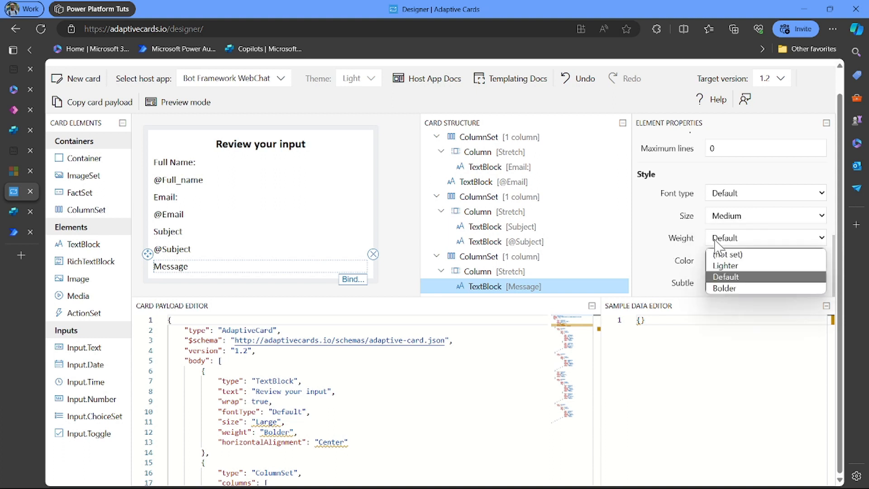
{"action": "left_click", "coordinate": [736, 291]}
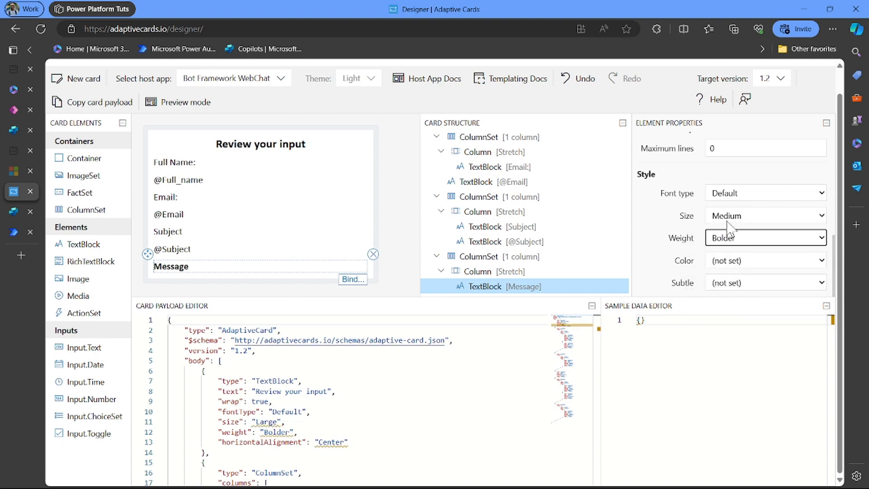
- Append a colon so the label reads 'Message:'
{"action": "scroll", "coordinate": [743, 181], "scroll_direction": "up", "scroll_amount": 3}
{"action": "scroll", "coordinate": [749, 224], "scroll_direction": "up", "scroll_amount": 4}
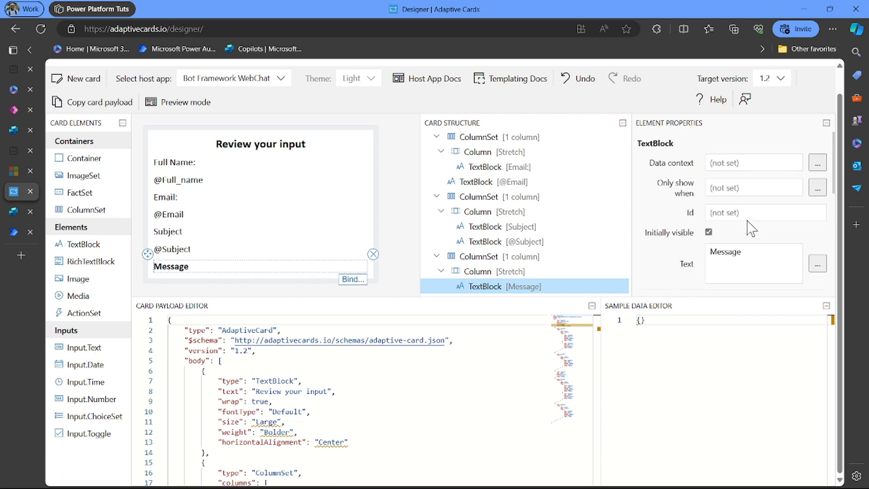
{"action": "left_click", "coordinate": [756, 252]}
{"action": "type", "text": ":"}
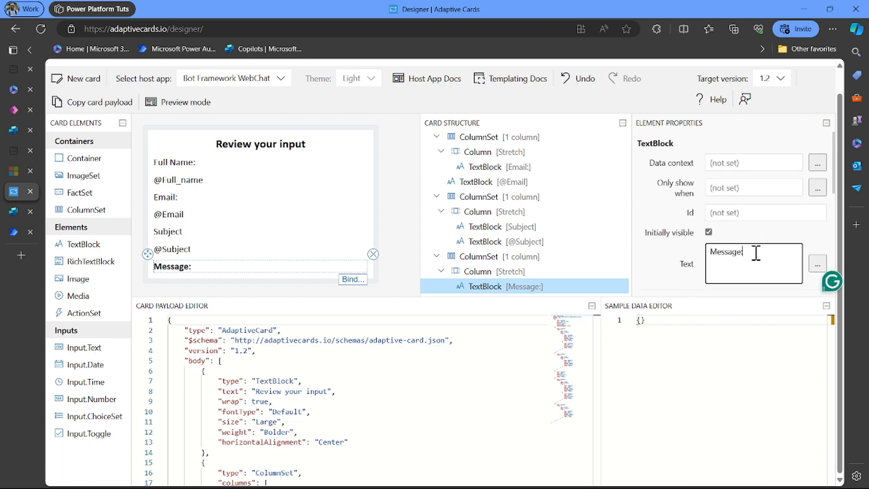
- Make the Subject label bold, Medium size, with Default font type
{"action": "left_click", "coordinate": [202, 233]}
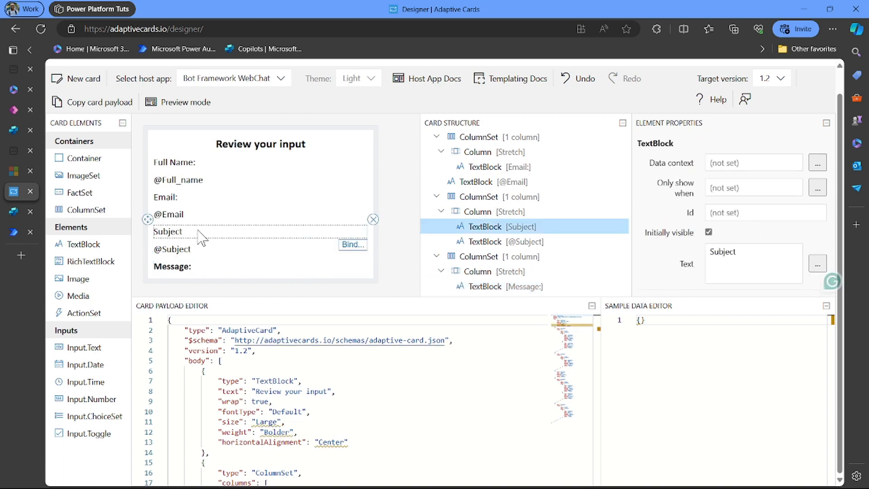
{"action": "scroll", "coordinate": [765, 265], "scroll_direction": "down", "scroll_amount": 6}
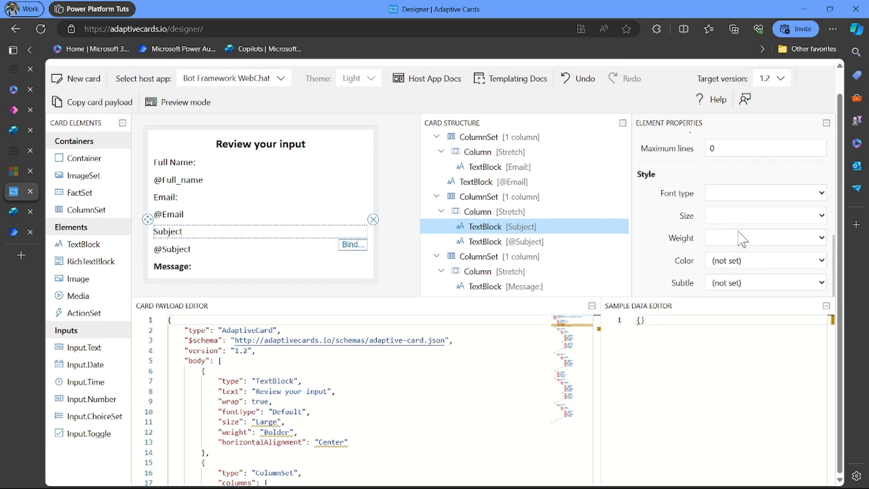
{"action": "left_click", "coordinate": [743, 239]}
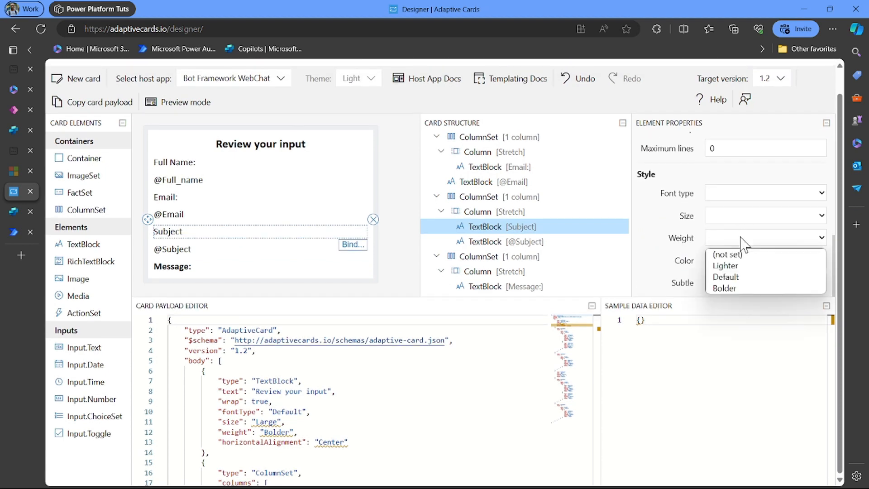
{"action": "left_click", "coordinate": [739, 292]}
{"action": "left_click", "coordinate": [723, 211]}
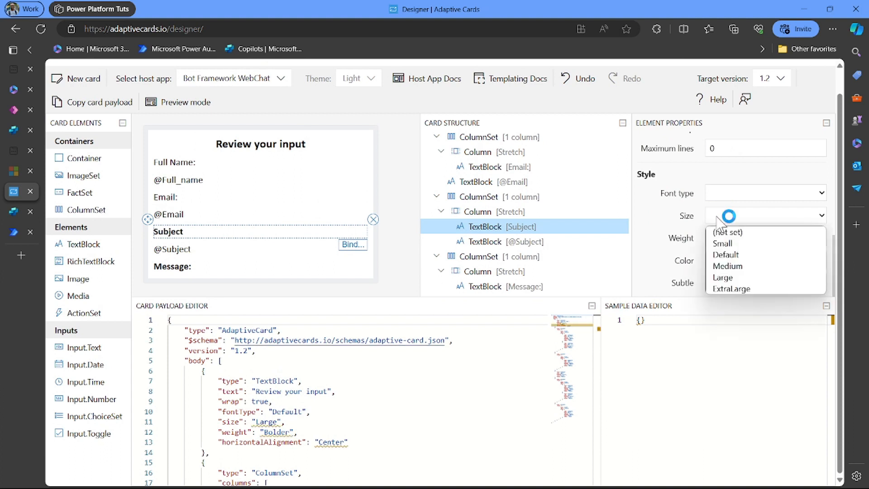
{"action": "left_click", "coordinate": [741, 268]}
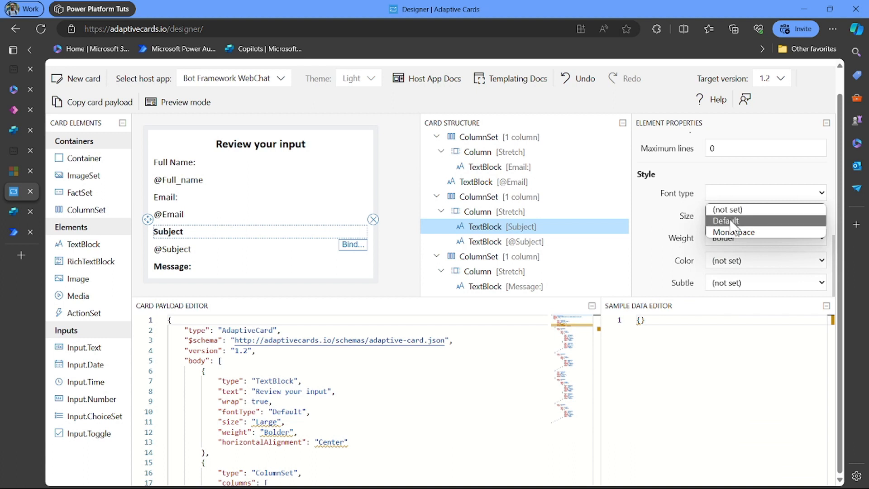
{"action": "left_click", "coordinate": [726, 220]}
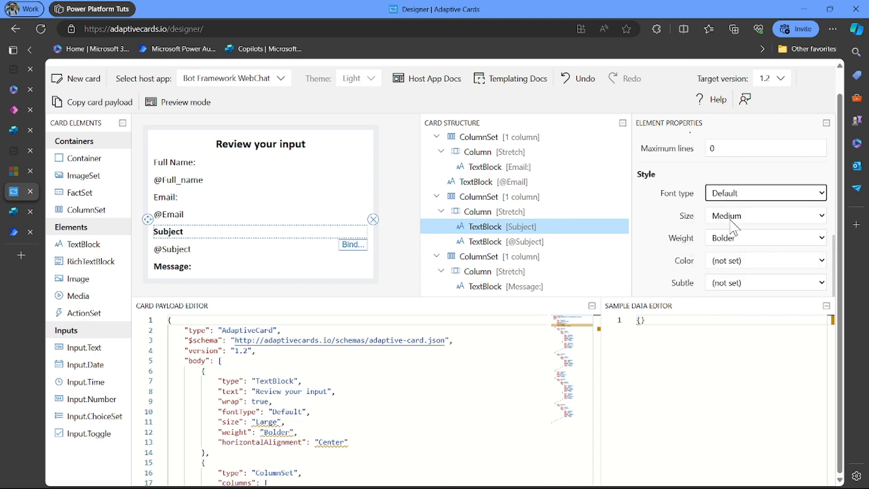
- Make the Email: label Default font type, Medium size and bold
{"action": "left_click", "coordinate": [229, 196]}
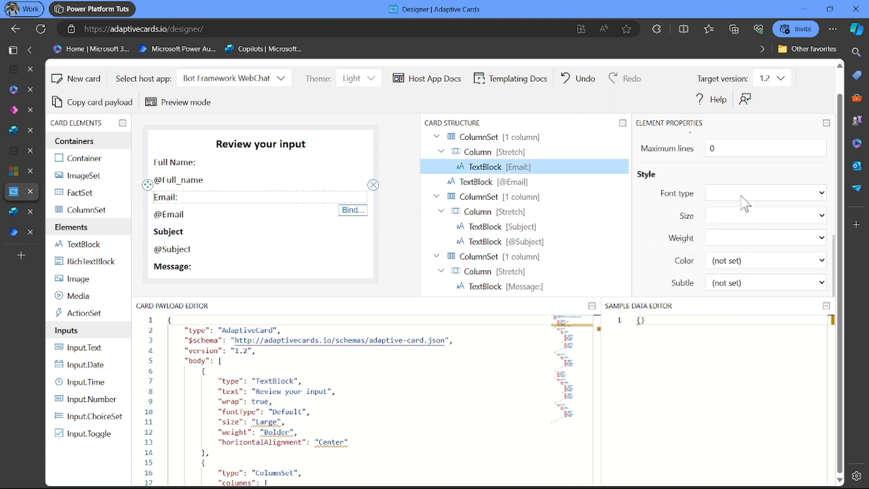
{"action": "left_click", "coordinate": [761, 193]}
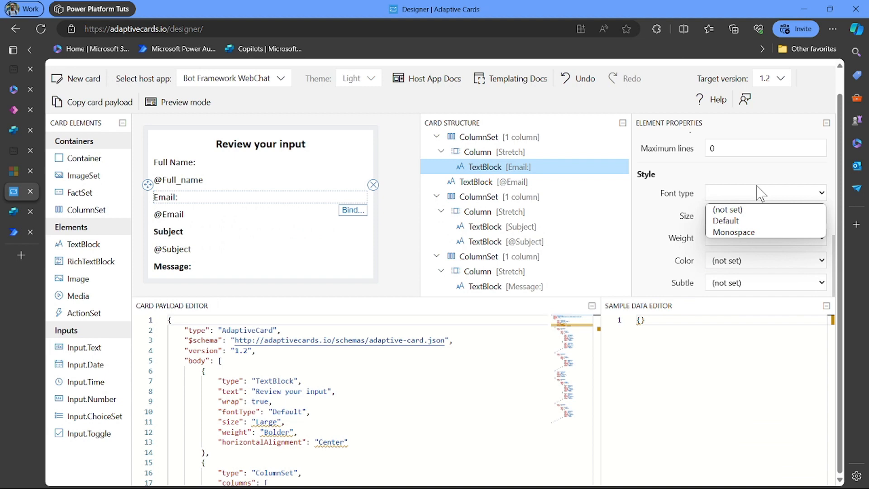
{"action": "left_click", "coordinate": [750, 221]}
{"action": "left_click", "coordinate": [751, 215]}
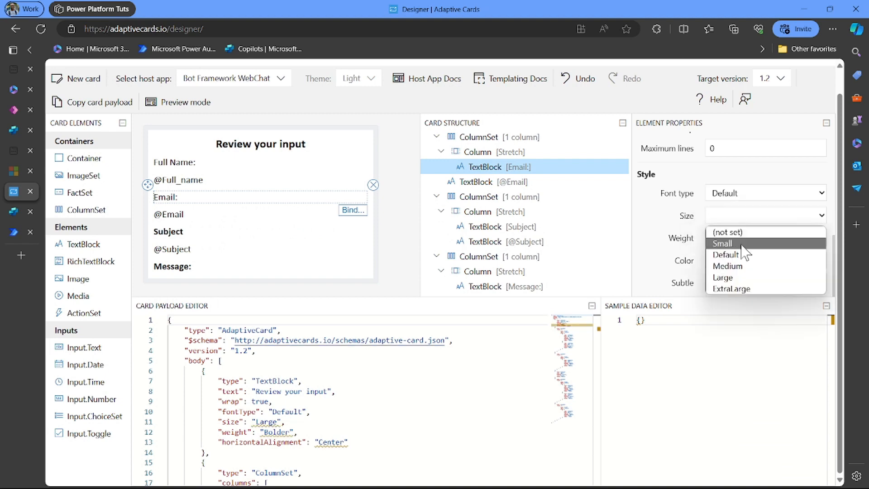
{"action": "left_click", "coordinate": [748, 267]}
{"action": "left_click", "coordinate": [736, 237]}
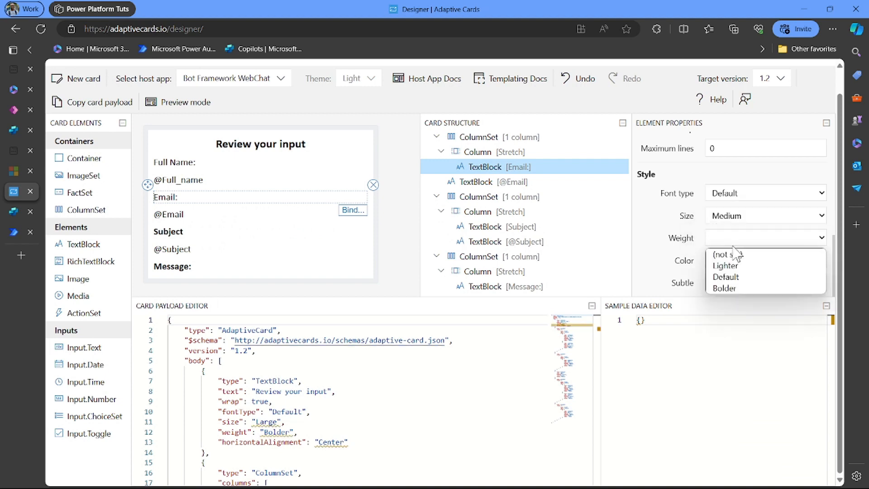
{"action": "left_click", "coordinate": [747, 290]}
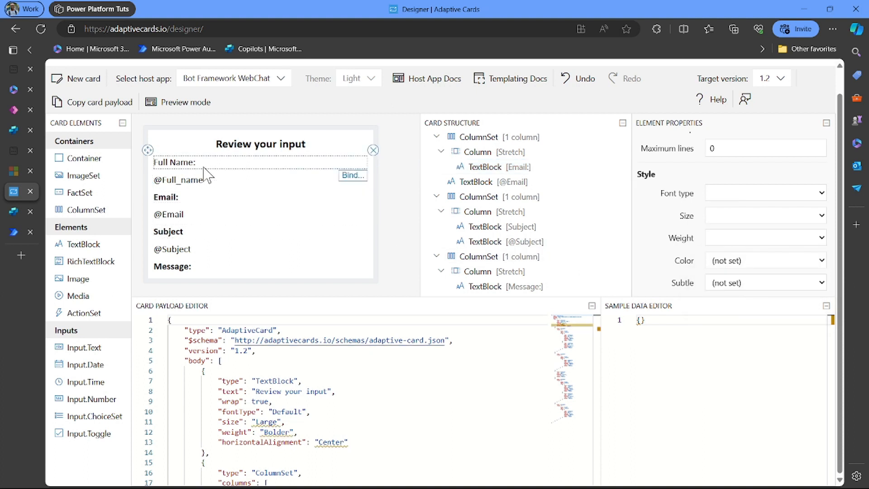
- Make the Full Name: label Default font type, Medium size and bold
{"action": "left_click", "coordinate": [224, 177]}
{"action": "left_click", "coordinate": [759, 194]}
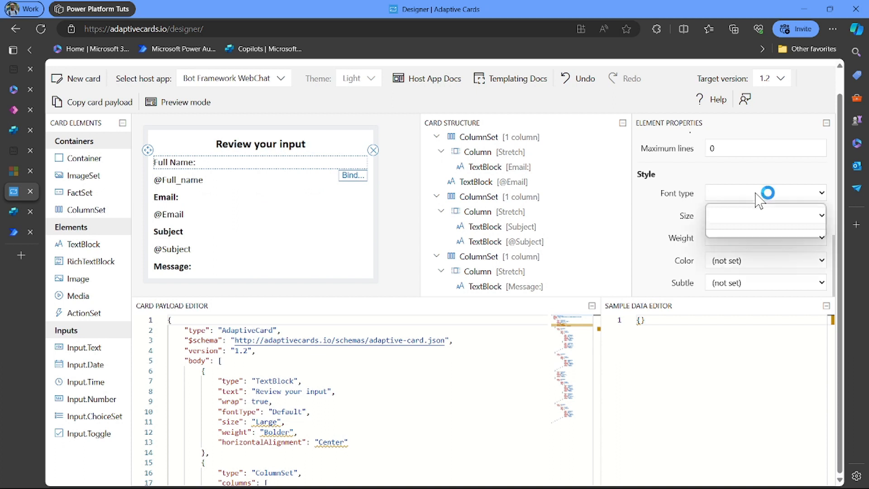
{"action": "left_click", "coordinate": [738, 224]}
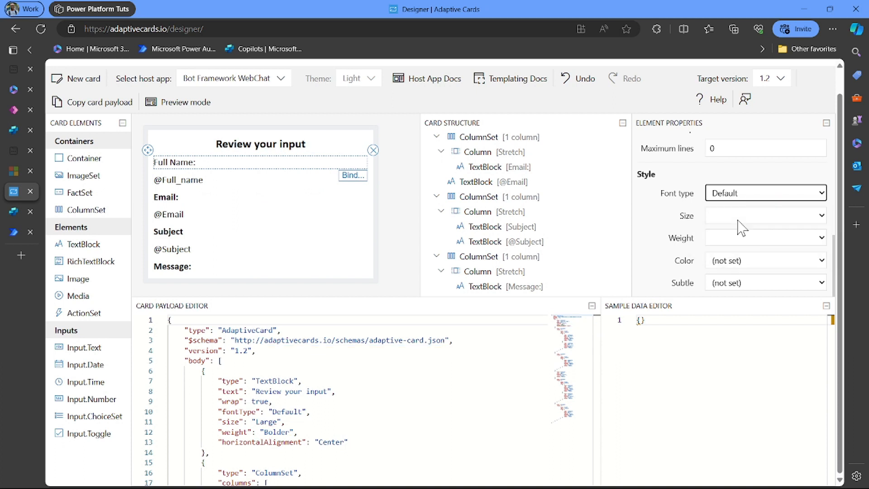
{"action": "left_click", "coordinate": [739, 219]}
{"action": "left_click", "coordinate": [744, 266]}
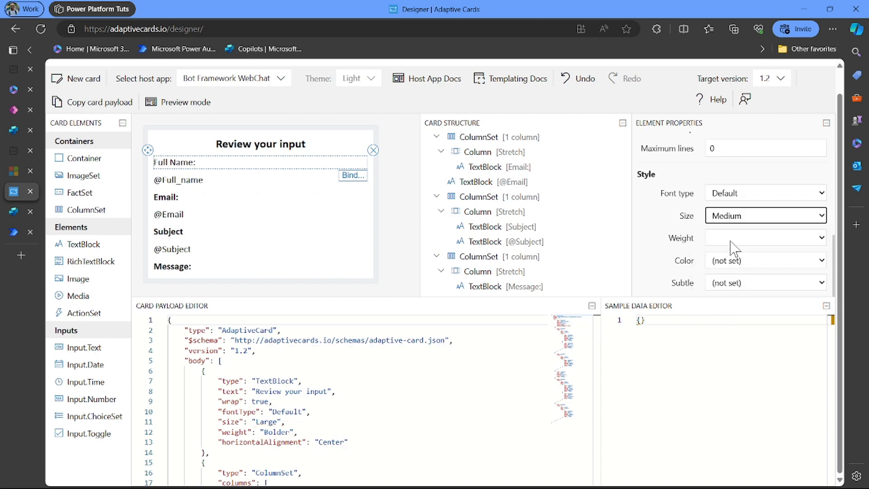
{"action": "left_click", "coordinate": [735, 238]}
{"action": "left_click", "coordinate": [744, 289]}
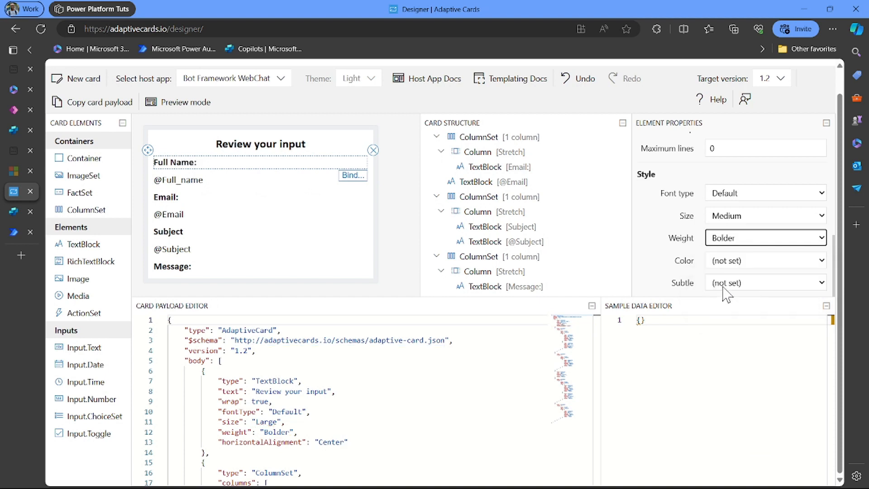
{"action": "scroll", "coordinate": [325, 271], "scroll_direction": "down", "scroll_amount": 1}
{"action": "scroll", "coordinate": [325, 271], "scroll_direction": "up", "scroll_amount": 1}
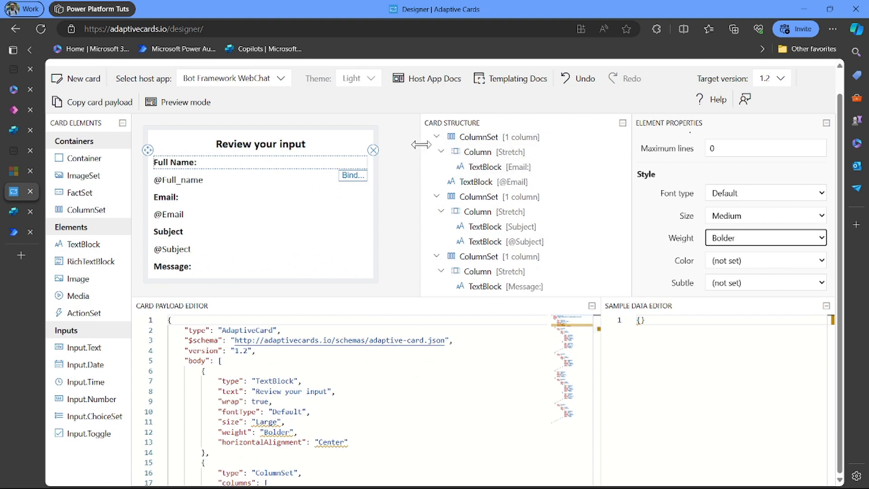
- Copy the card JSON payload and return to the Power Automate flow
{"action": "left_click", "coordinate": [99, 104]}
{"action": "left_click", "coordinate": [99, 105]}
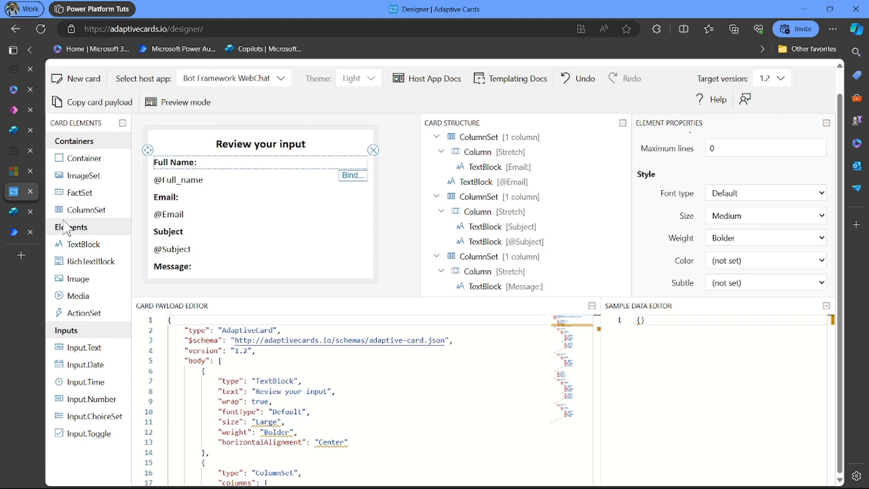
{"action": "left_click", "coordinate": [15, 229]}
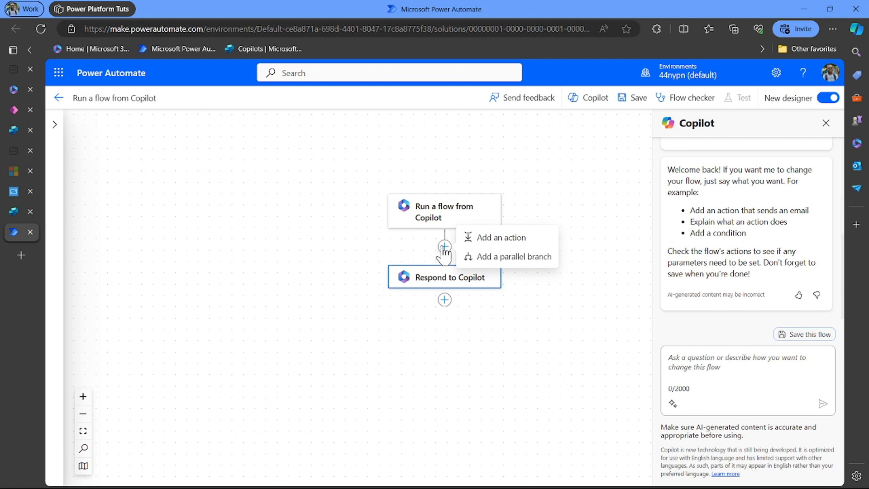
- Insert a built-in Data Operation Compose action between the Copilot trigger and Respond to Copilot
{"action": "left_click", "coordinate": [365, 410]}
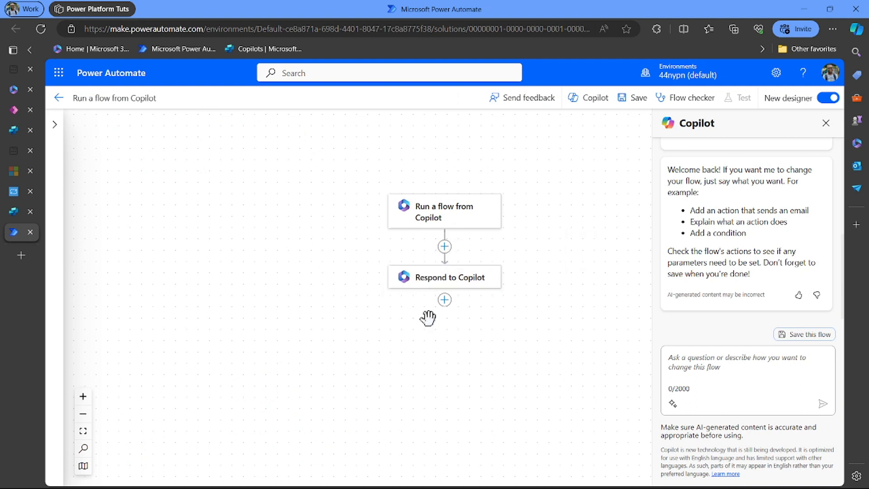
{"action": "left_click", "coordinate": [445, 248]}
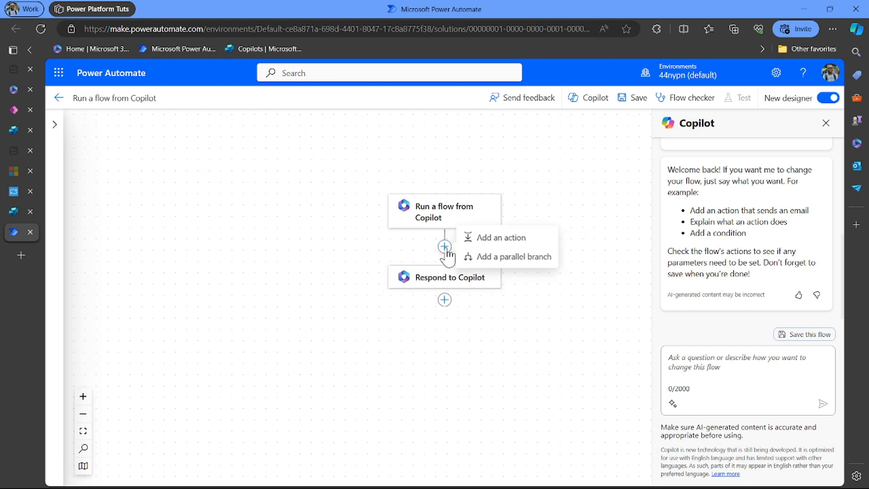
{"action": "left_click", "coordinate": [507, 239]}
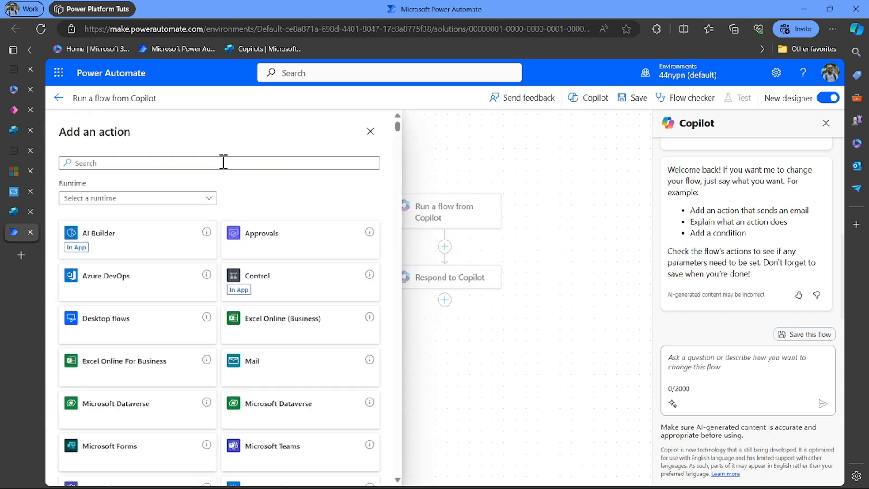
{"action": "left_click", "coordinate": [175, 202]}
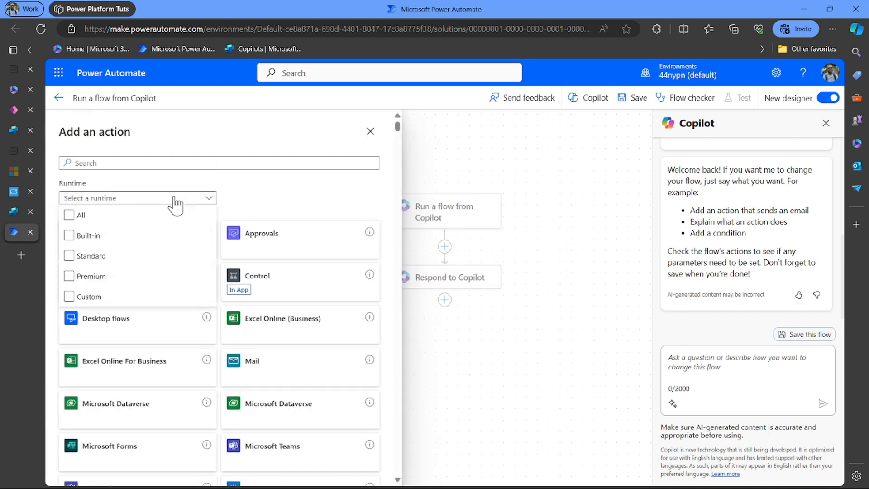
{"action": "left_click", "coordinate": [98, 241]}
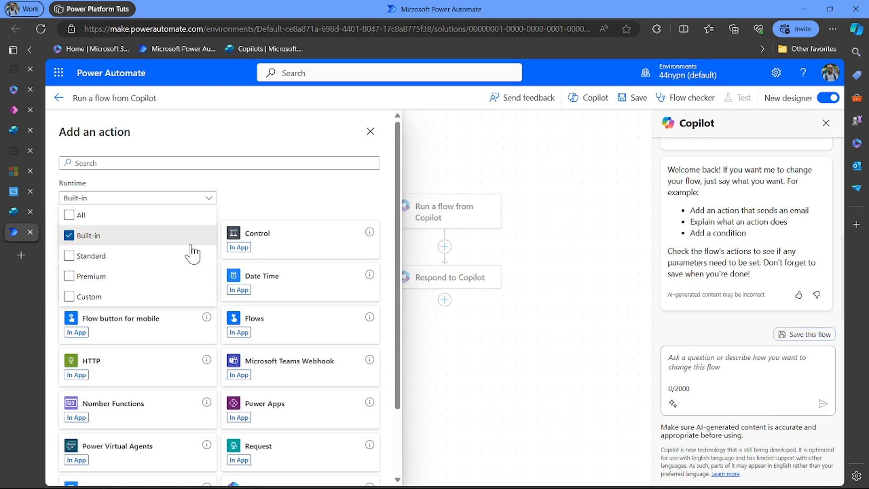
{"action": "left_click", "coordinate": [258, 221]}
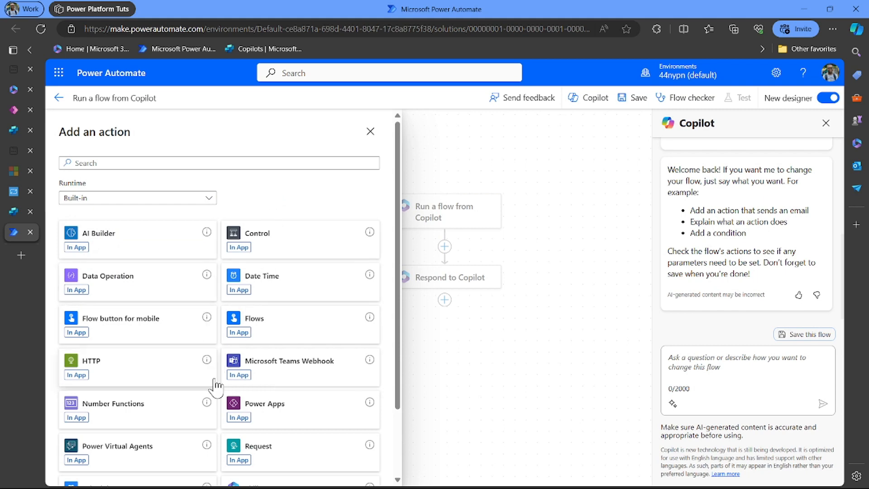
{"action": "scroll", "coordinate": [213, 382], "scroll_direction": "down", "scroll_amount": 2}
{"action": "scroll", "coordinate": [216, 401], "scroll_direction": "up", "scroll_amount": 2}
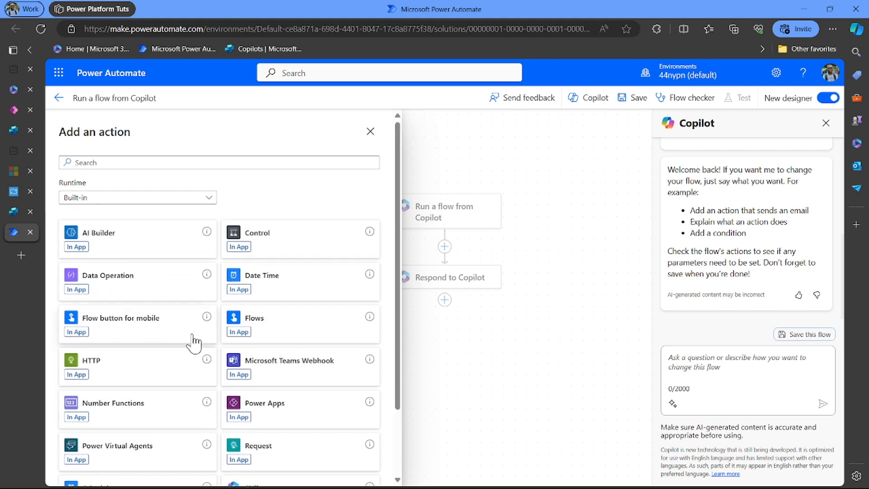
{"action": "left_click", "coordinate": [173, 290]}
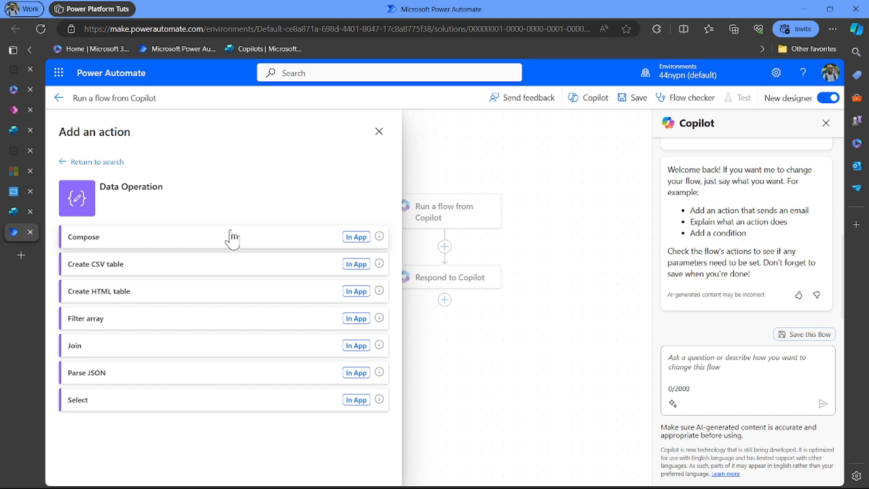
{"action": "left_click", "coordinate": [232, 238]}
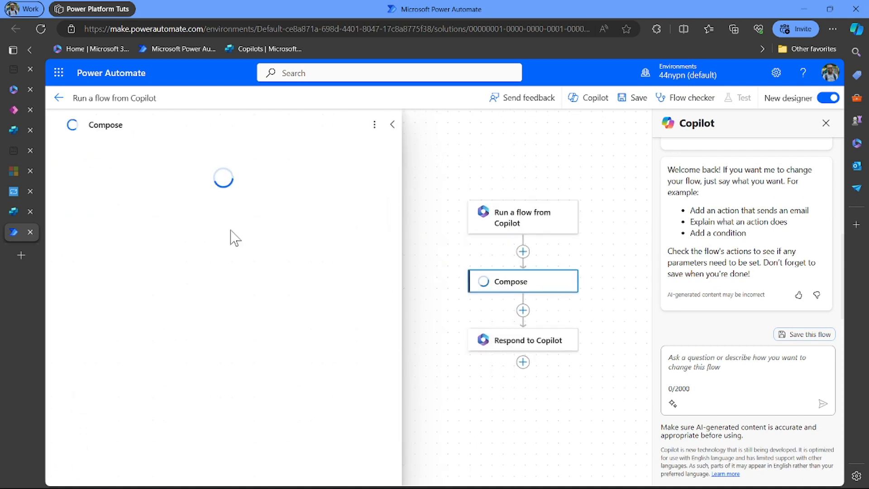
- Paste the copied adaptive card JSON into the Compose action's Inputs
{"action": "left_click", "coordinate": [194, 205]}
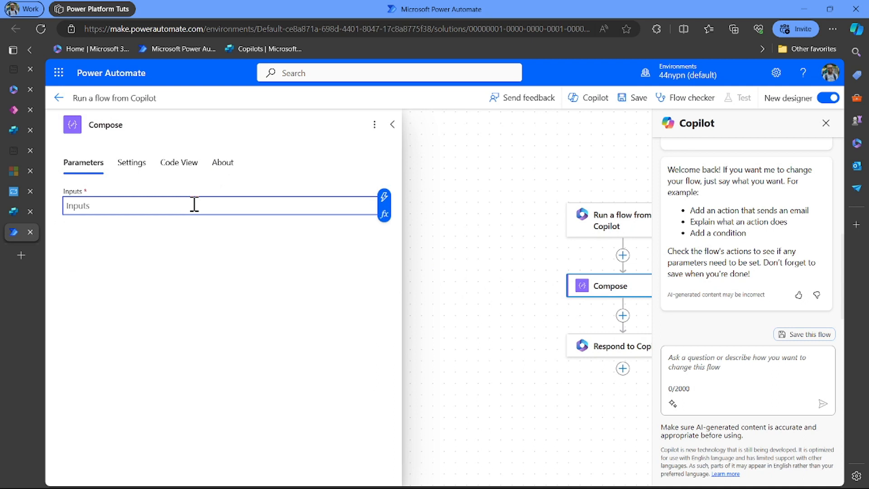
{"action": "key", "text": "ctrl+v"}
{"action": "scroll", "coordinate": [194, 205], "scroll_direction": "up", "scroll_amount": 15}
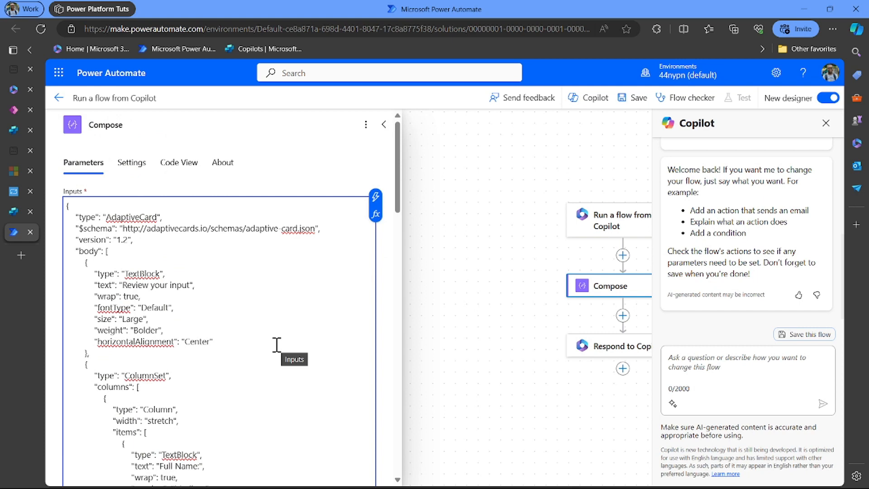
{"action": "scroll", "coordinate": [277, 345], "scroll_direction": "down", "scroll_amount": 1}
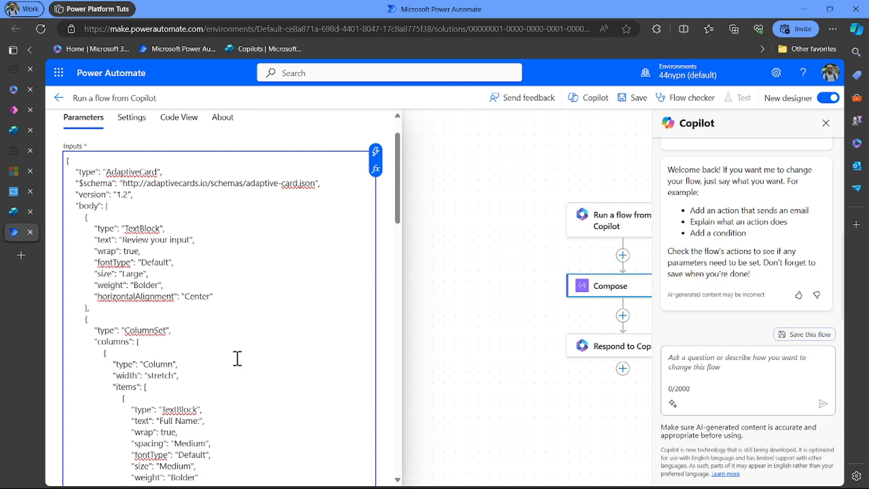
{"action": "scroll", "coordinate": [237, 359], "scroll_direction": "down", "scroll_amount": 4}
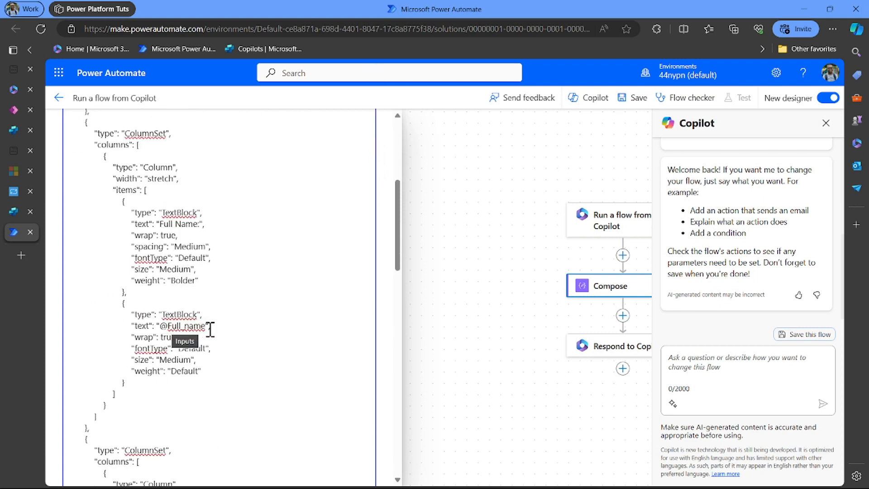
{"action": "left_click", "coordinate": [206, 326]}
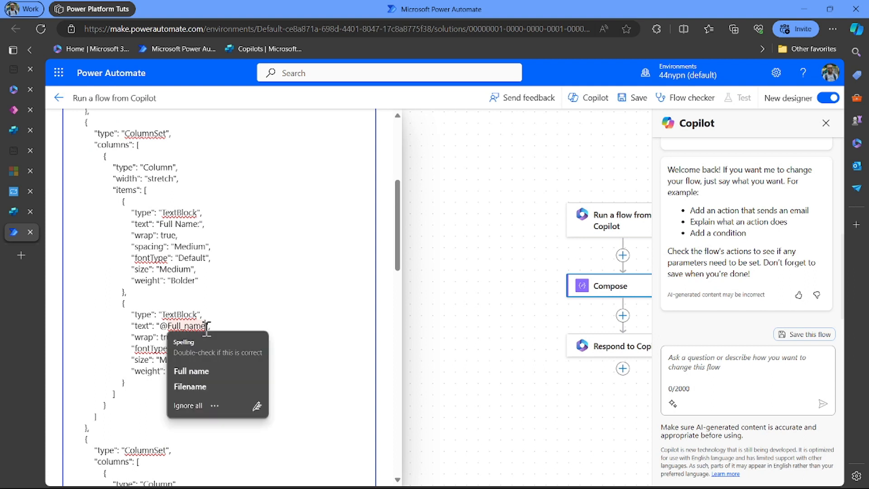
{"action": "key", "text": "BackSpace"}
{"action": "key", "text": "BackSpace"}
{"action": "key", "text": "BackSpace"}
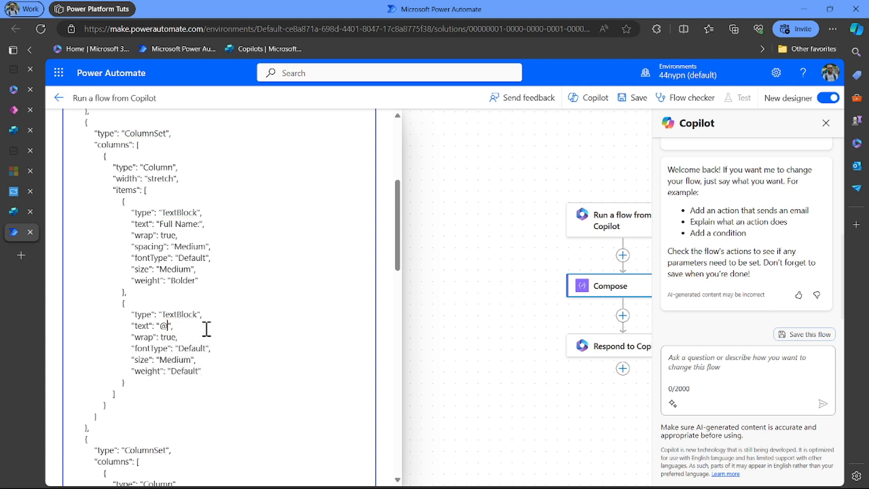
{"action": "scroll", "coordinate": [206, 329], "scroll_direction": "up", "scroll_amount": 2}
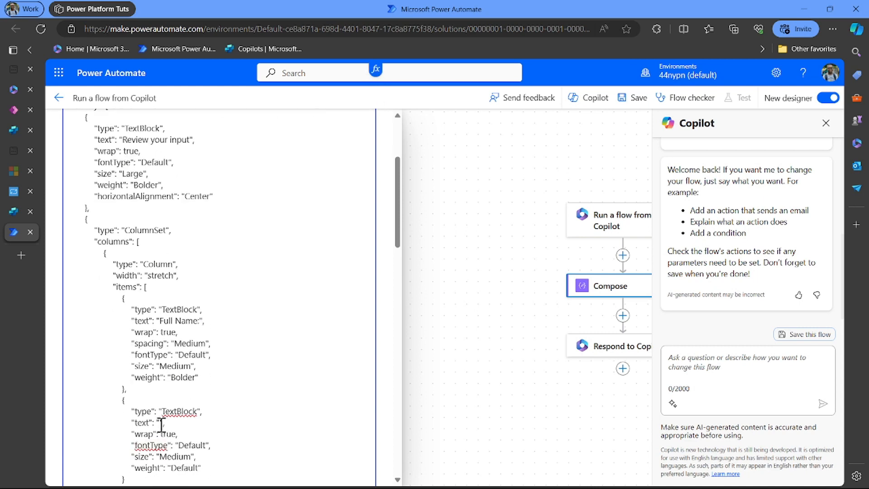
{"action": "scroll", "coordinate": [320, 329], "scroll_direction": "up", "scroll_amount": 2}
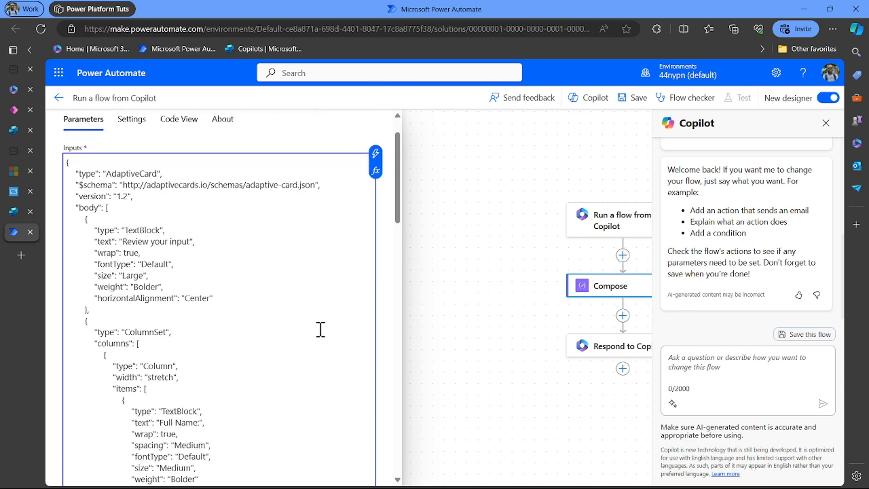
- Insert the Full Name dynamic token into the card's Full Name value
{"action": "left_click", "coordinate": [376, 153]}
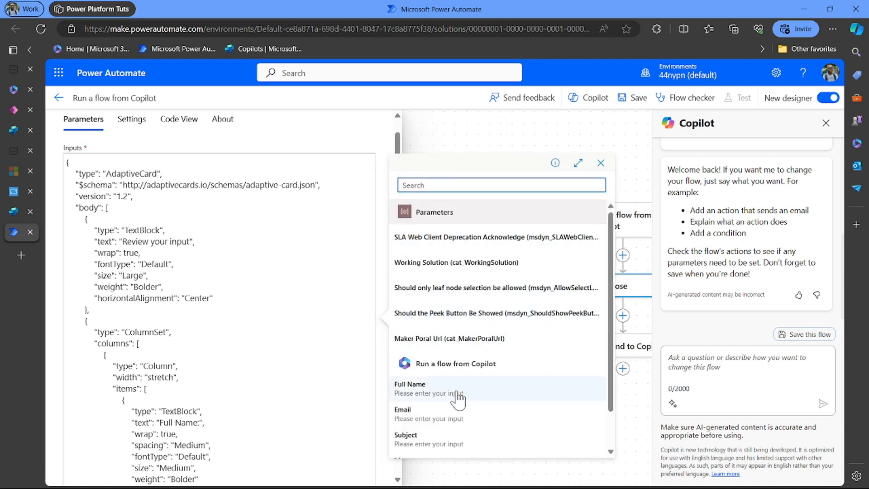
{"action": "scroll", "coordinate": [457, 398], "scroll_direction": "down", "scroll_amount": 1}
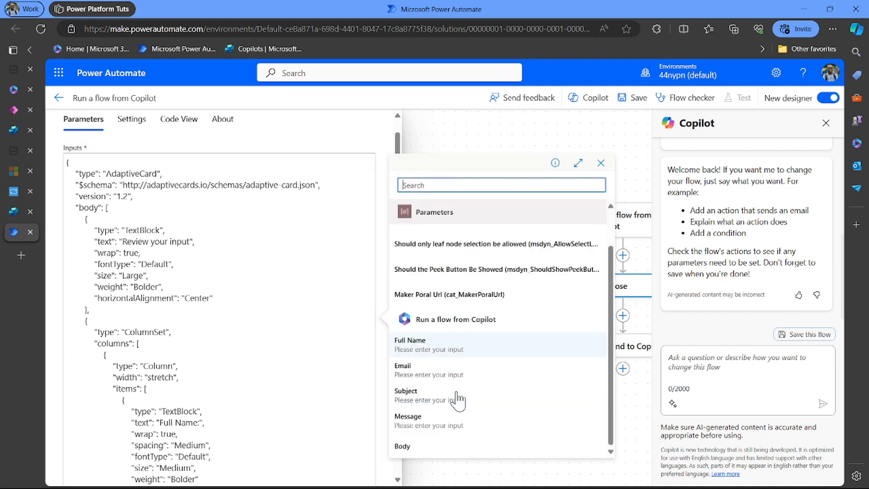
{"action": "left_click", "coordinate": [452, 348]}
{"action": "scroll", "coordinate": [266, 409], "scroll_direction": "down", "scroll_amount": 4}
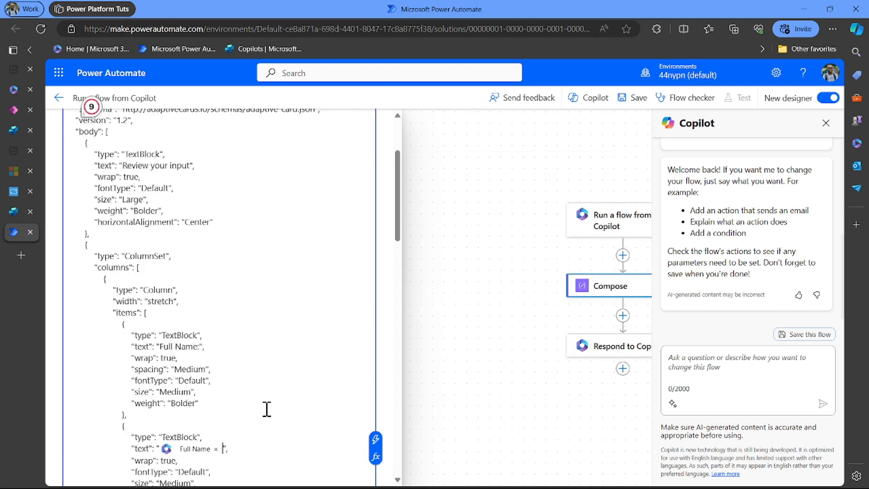
{"action": "scroll", "coordinate": [267, 409], "scroll_direction": "down", "scroll_amount": 5}
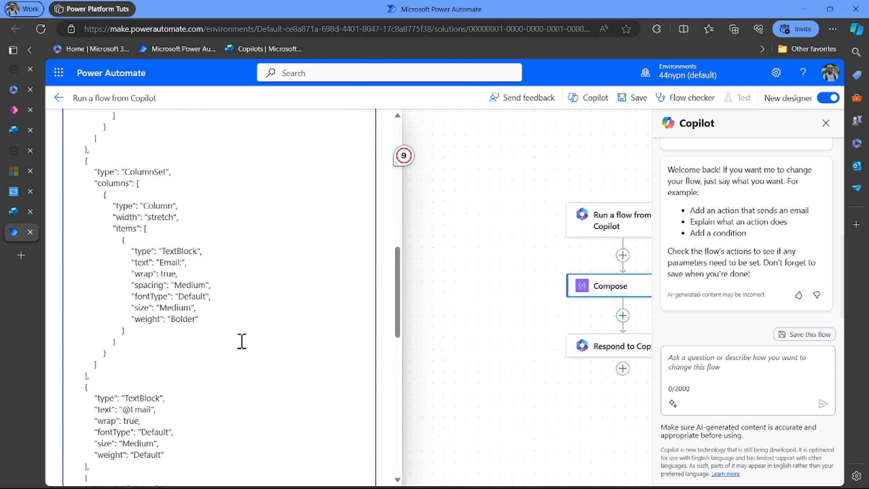
{"action": "scroll", "coordinate": [213, 302], "scroll_direction": "down", "scroll_amount": 3}
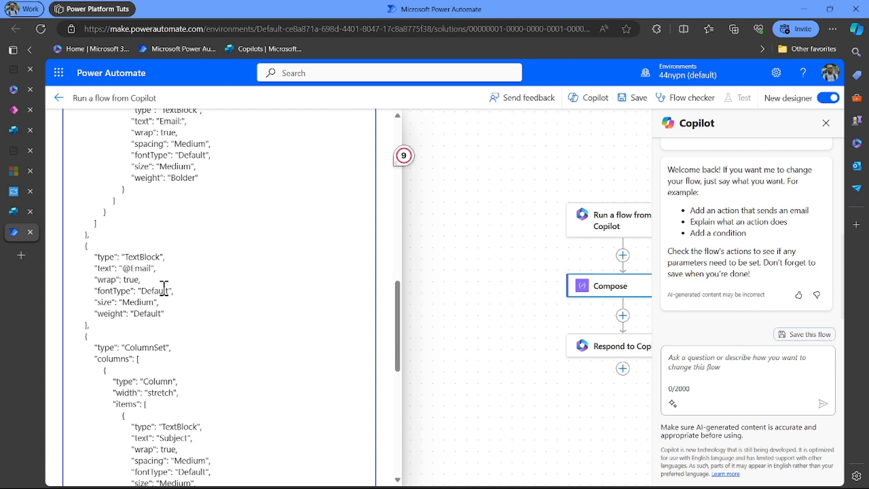
{"action": "scroll", "coordinate": [163, 288], "scroll_direction": "up", "scroll_amount": 1}
{"action": "scroll", "coordinate": [164, 288], "scroll_direction": "down", "scroll_amount": 1}
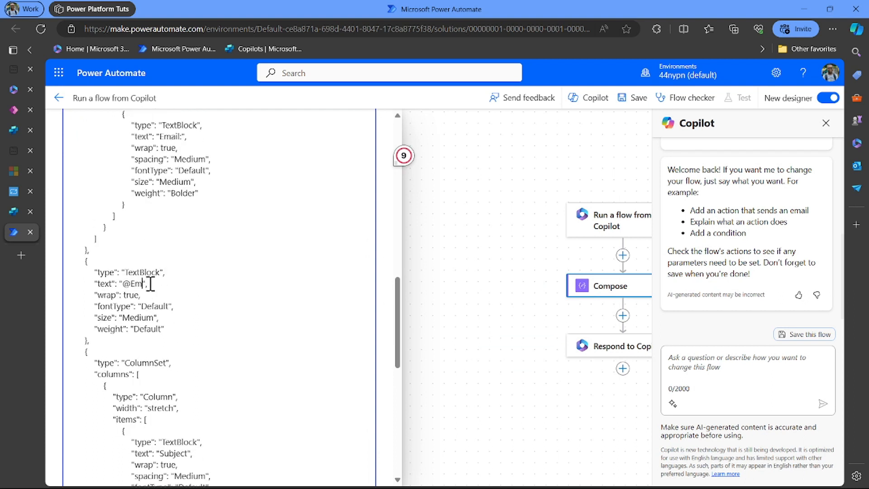
- Insert the Email dynamic token into the emptied email value line
{"action": "left_click", "coordinate": [151, 284]}
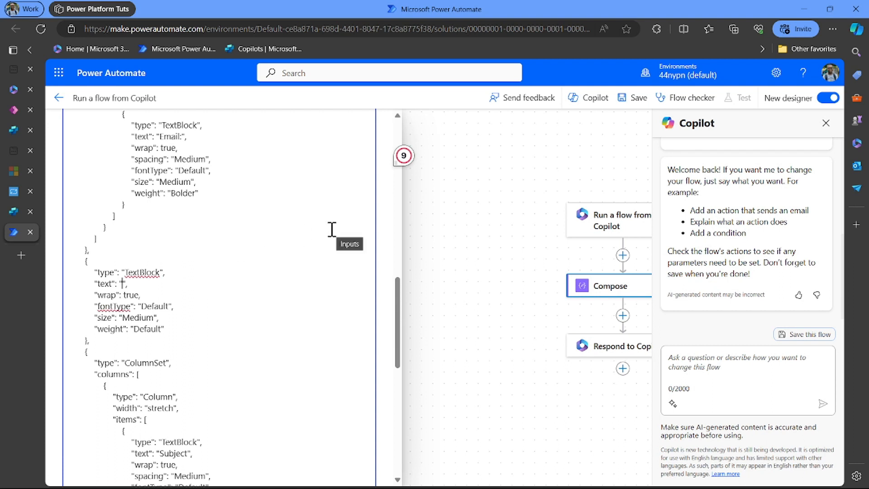
{"action": "scroll", "coordinate": [332, 230], "scroll_direction": "up", "scroll_amount": 8}
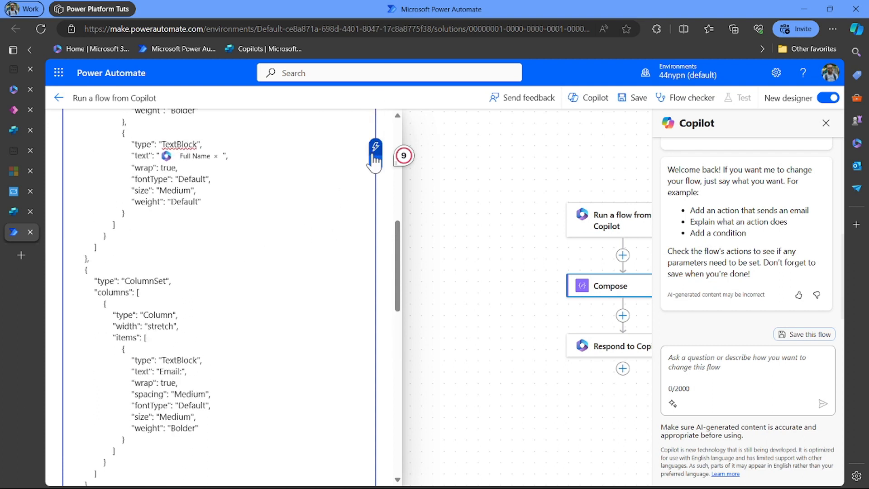
{"action": "left_click", "coordinate": [375, 151]}
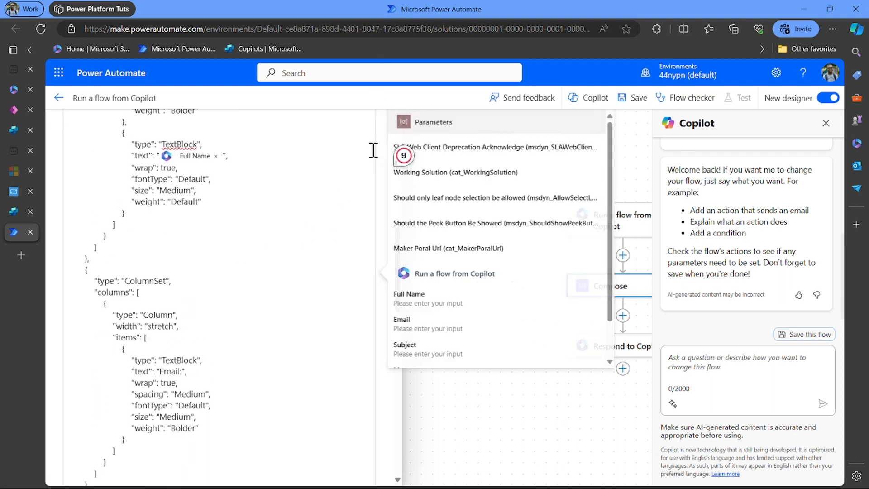
{"action": "left_click", "coordinate": [438, 329]}
{"action": "scroll", "coordinate": [303, 402], "scroll_direction": "down", "scroll_amount": 5}
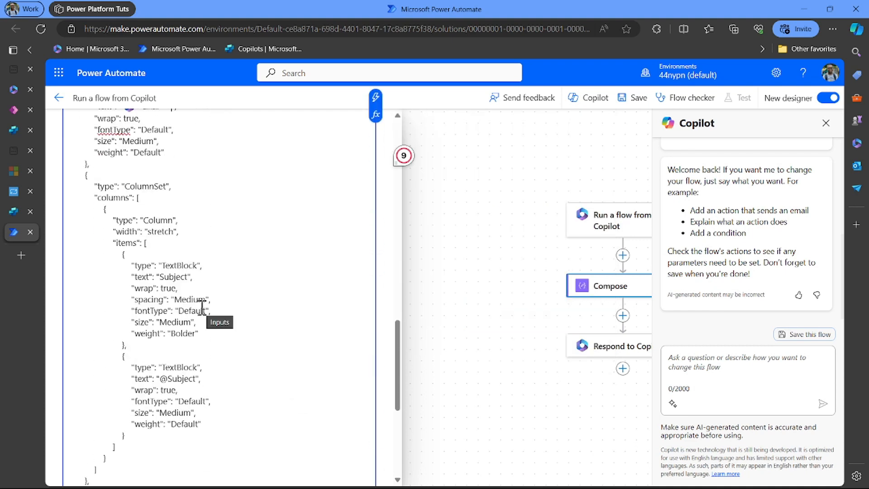
{"action": "scroll", "coordinate": [202, 307], "scroll_direction": "down", "scroll_amount": 2}
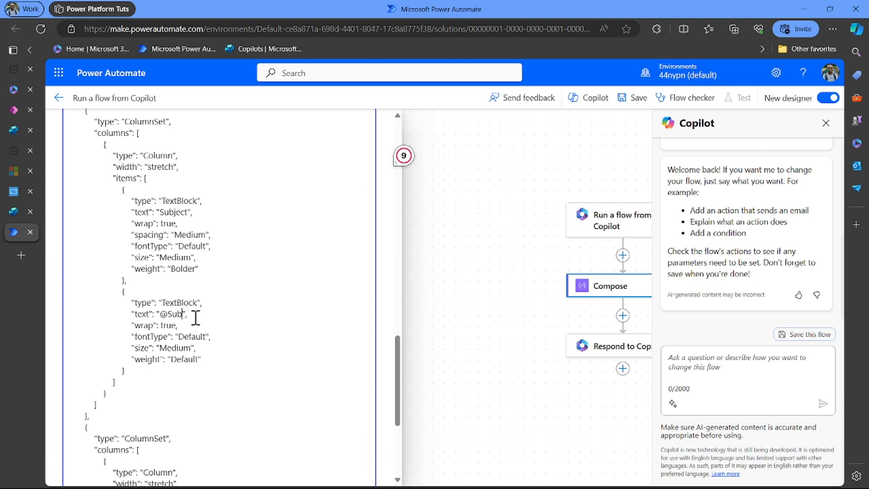
{"action": "scroll", "coordinate": [195, 317], "scroll_direction": "up", "scroll_amount": 4}
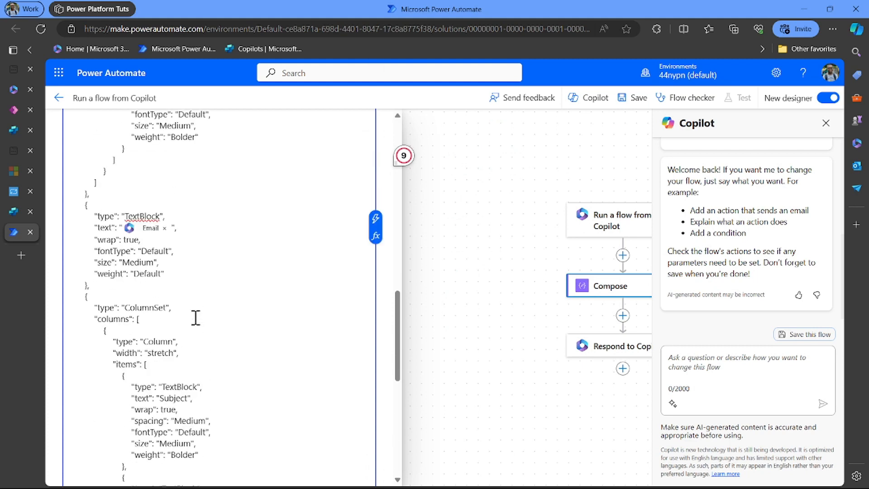
- Insert the Subject dynamic token into the subject value line
{"action": "left_click", "coordinate": [376, 222]}
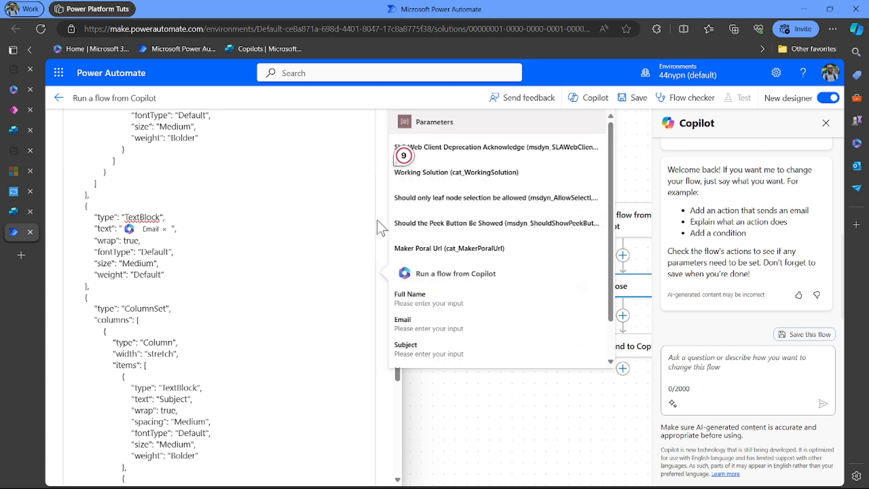
{"action": "scroll", "coordinate": [426, 330], "scroll_direction": "down", "scroll_amount": 1}
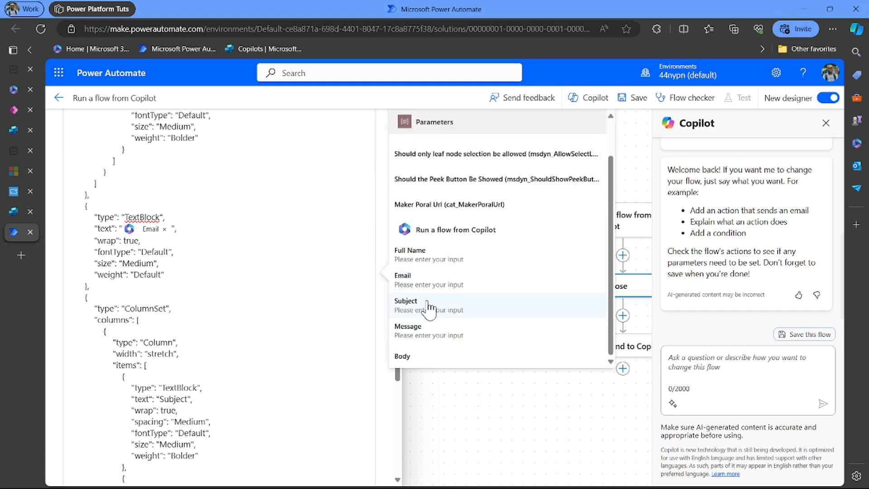
{"action": "left_click", "coordinate": [446, 305]}
{"action": "scroll", "coordinate": [291, 368], "scroll_direction": "down", "scroll_amount": 5}
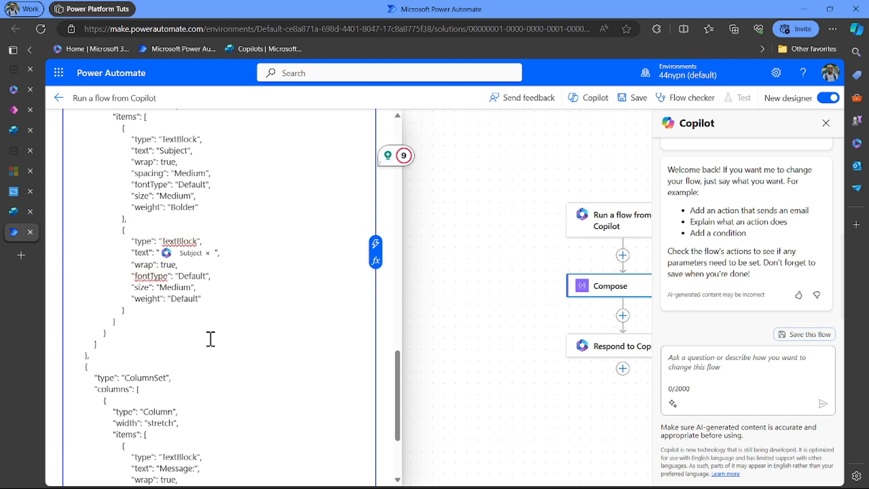
{"action": "scroll", "coordinate": [229, 388], "scroll_direction": "down", "scroll_amount": 1}
{"action": "scroll", "coordinate": [230, 388], "scroll_direction": "down", "scroll_amount": 3}
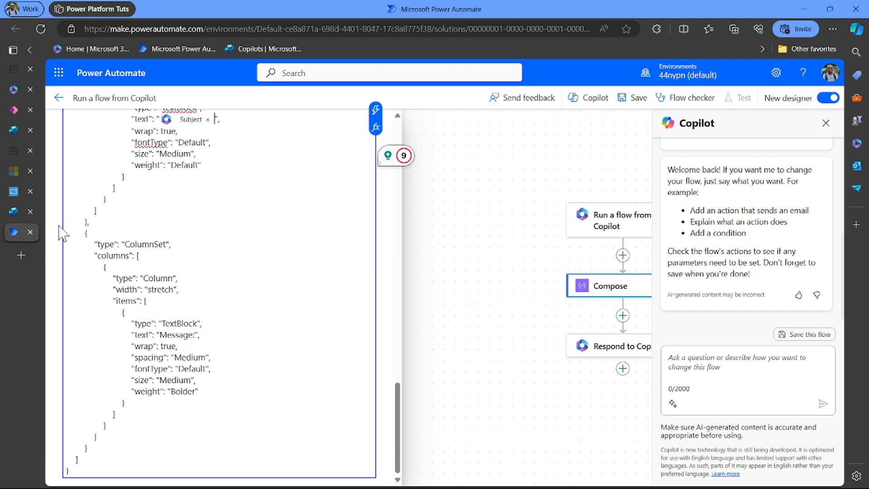
- Go back through Copilot Studio to the Adaptive Cards Designer's Review your input card
{"action": "left_click", "coordinate": [15, 210]}
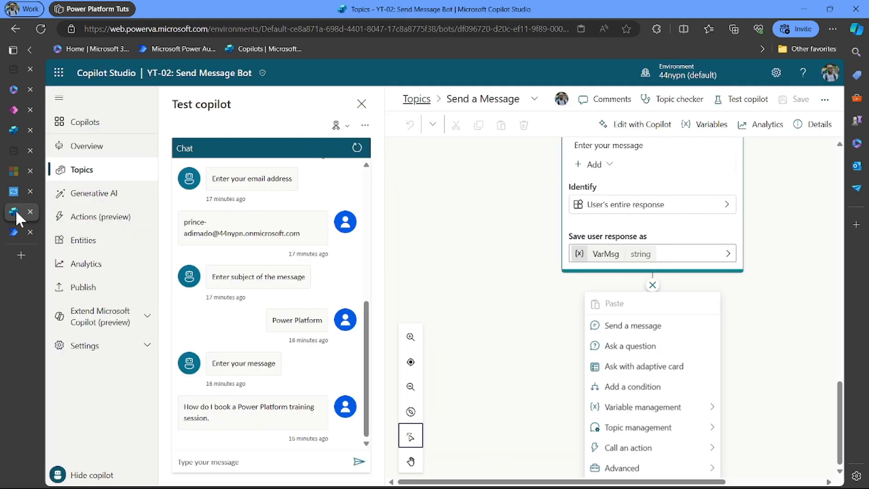
{"action": "left_click", "coordinate": [9, 189]}
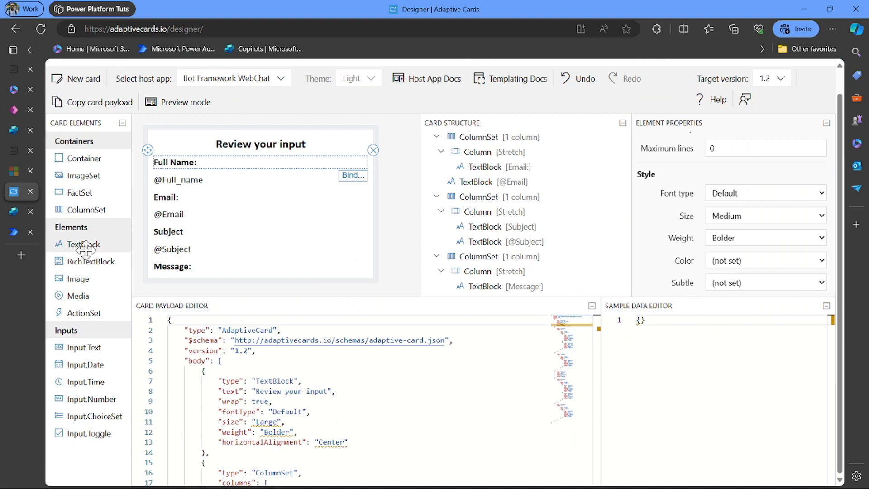
- Add a text block under Message with Default font type, Medium size and Default weight
{"action": "left_click_drag", "start_coordinate": [84, 244], "coordinate": [167, 277]}
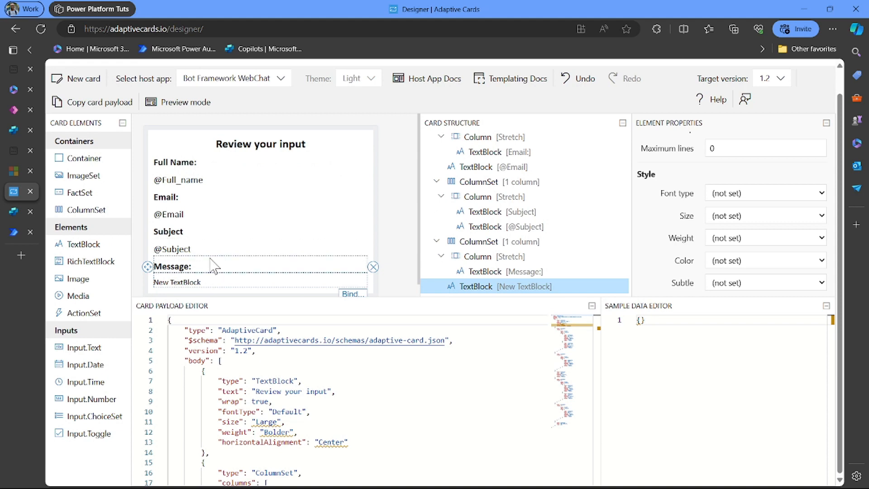
{"action": "scroll", "coordinate": [212, 267], "scroll_direction": "down", "scroll_amount": 1}
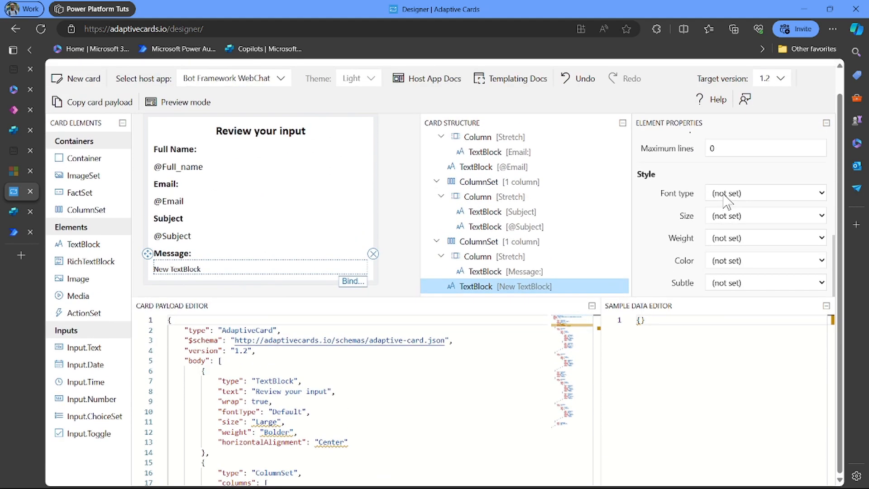
{"action": "left_click", "coordinate": [725, 198]}
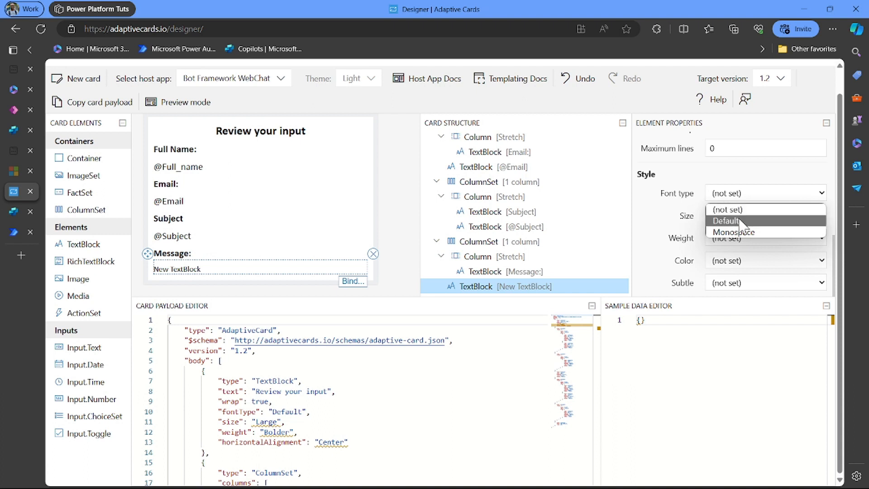
{"action": "left_click", "coordinate": [737, 221]}
{"action": "left_click", "coordinate": [740, 218]}
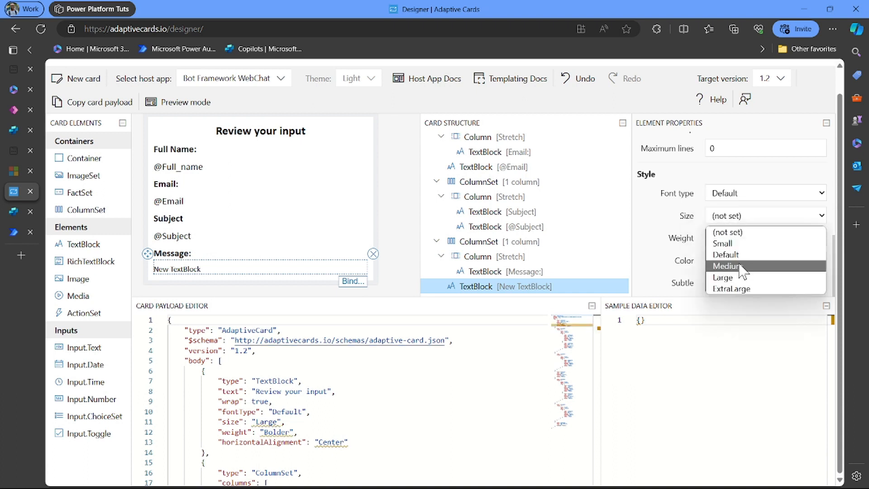
{"action": "left_click", "coordinate": [739, 266]}
{"action": "left_click", "coordinate": [729, 240]}
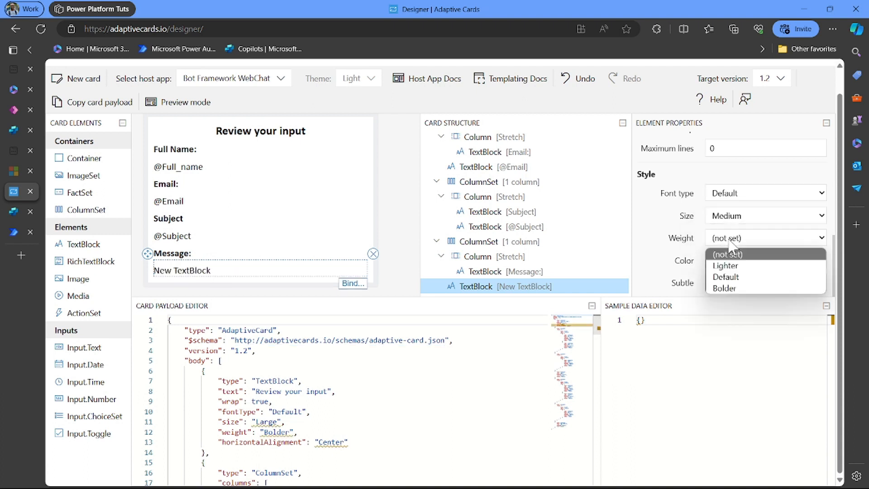
{"action": "left_click", "coordinate": [737, 277]}
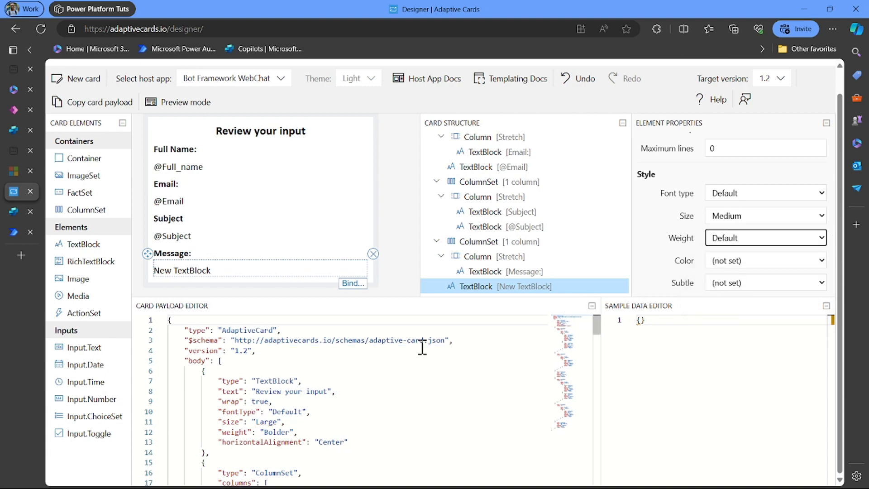
{"action": "scroll", "coordinate": [387, 396], "scroll_direction": "down", "scroll_amount": 10}
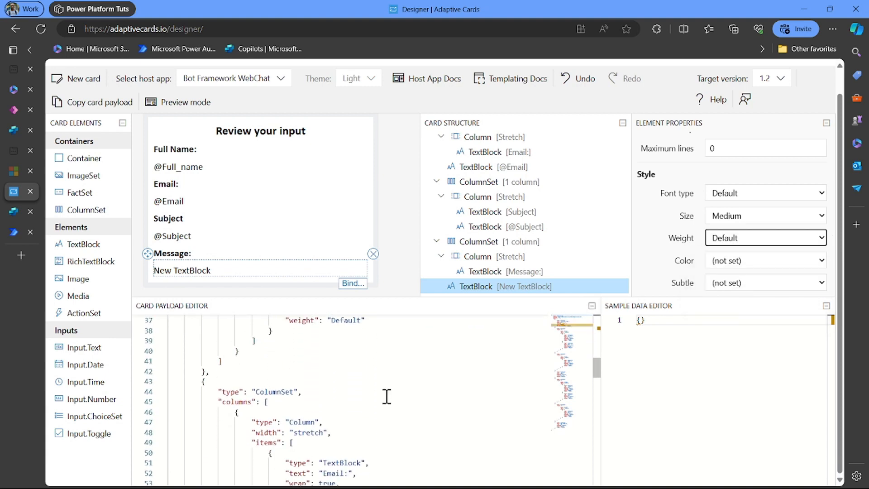
- Copy the updated card JSON payload
{"action": "key", "text": "ctrl+a"}
{"action": "left_click", "coordinate": [386, 397]}
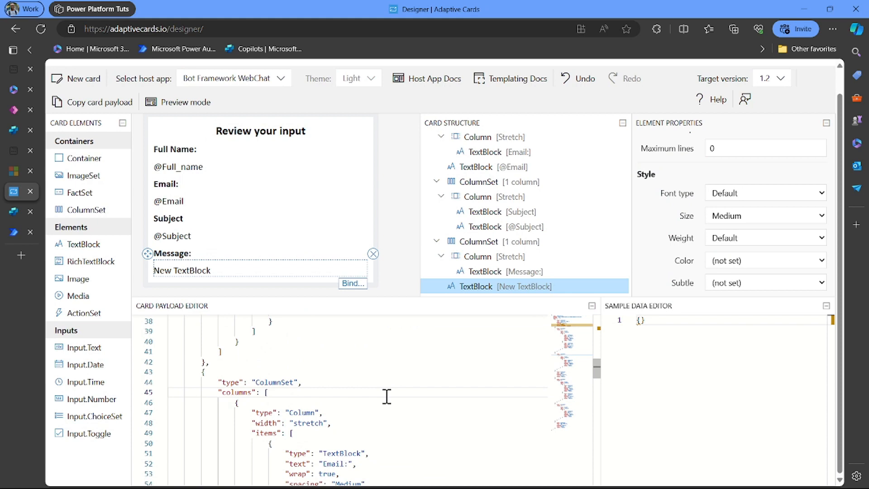
{"action": "left_click", "coordinate": [100, 110]}
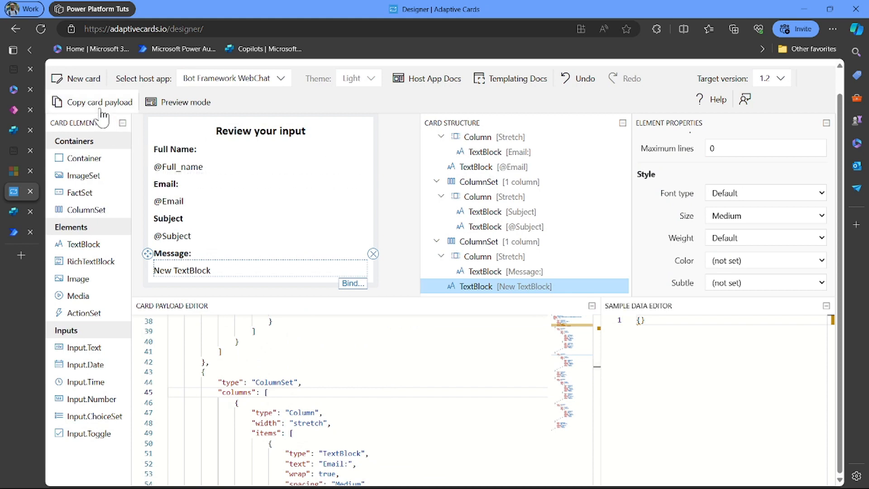
- Replace the Compose Inputs content with the copied adaptive card JSON payload
{"action": "left_click", "coordinate": [14, 230]}
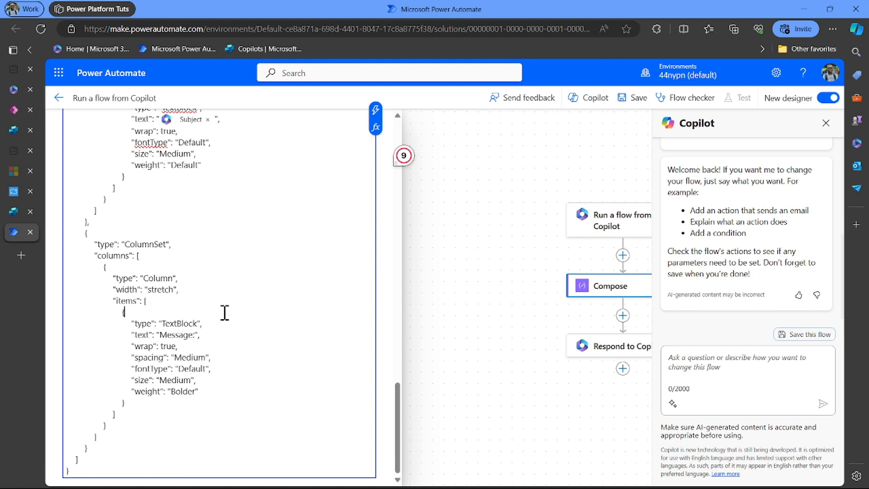
{"action": "key", "text": "ctrl+a"}
{"action": "key", "text": "ctrl+v"}
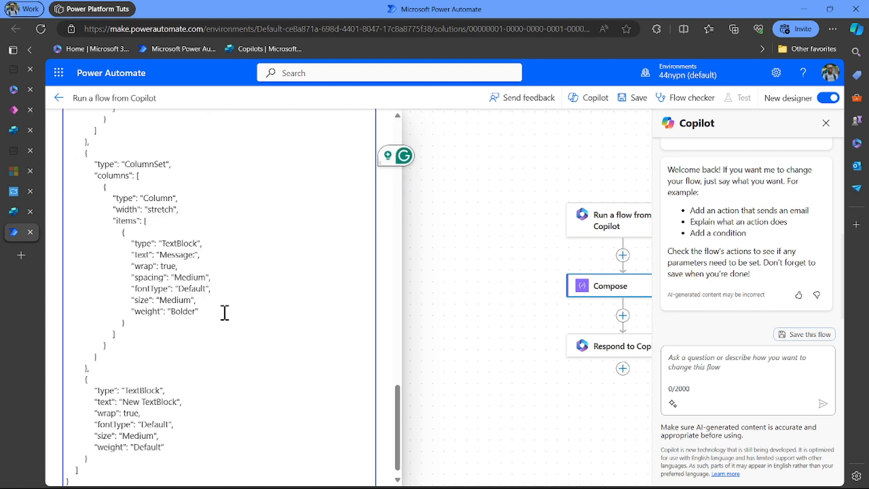
{"action": "scroll", "coordinate": [225, 313], "scroll_direction": "up", "scroll_amount": 20}
{"action": "scroll", "coordinate": [225, 312], "scroll_direction": "down", "scroll_amount": 3}
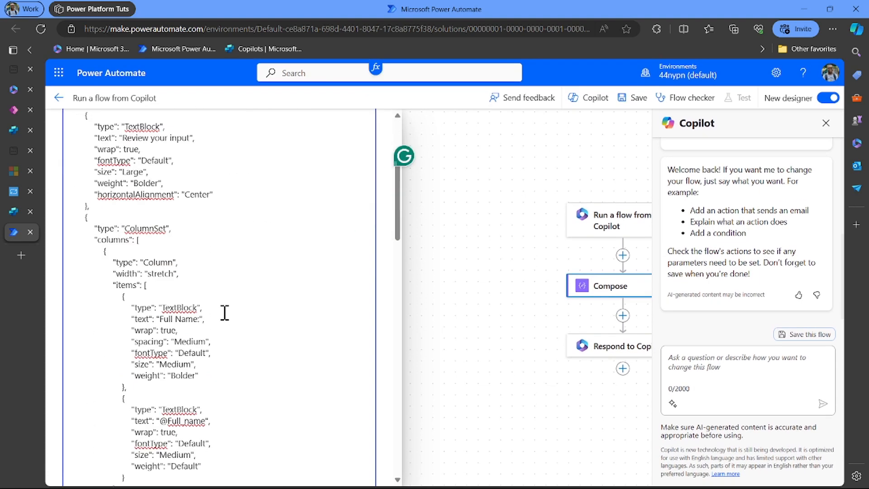
{"action": "scroll", "coordinate": [222, 367], "scroll_direction": "down", "scroll_amount": 2}
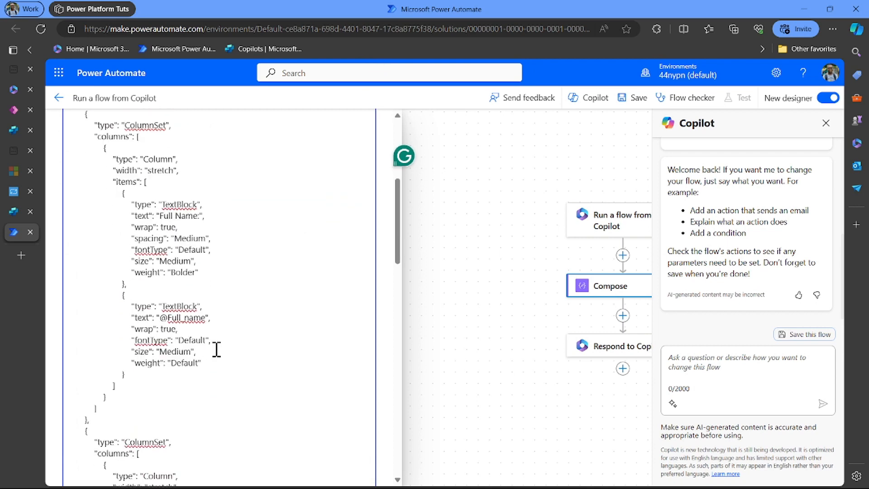
{"action": "left_click", "coordinate": [206, 317]}
{"action": "key", "text": "BackSpace"}
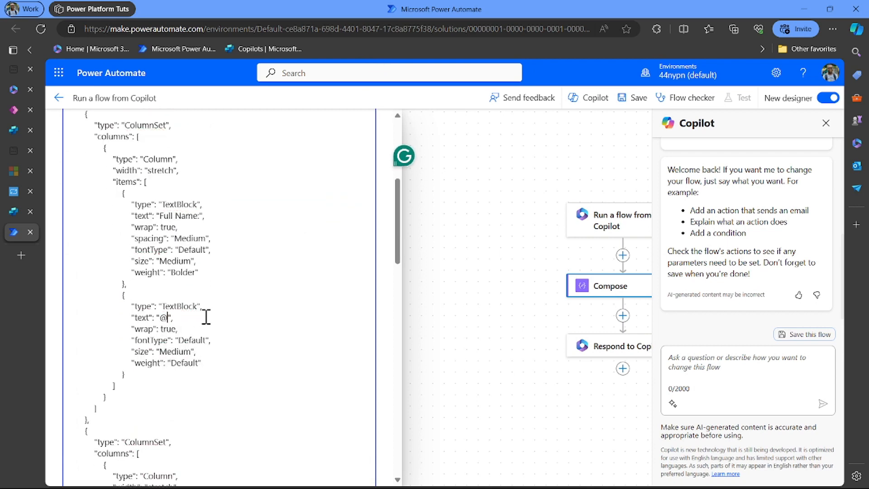
{"action": "scroll", "coordinate": [310, 321], "scroll_direction": "up", "scroll_amount": 5}
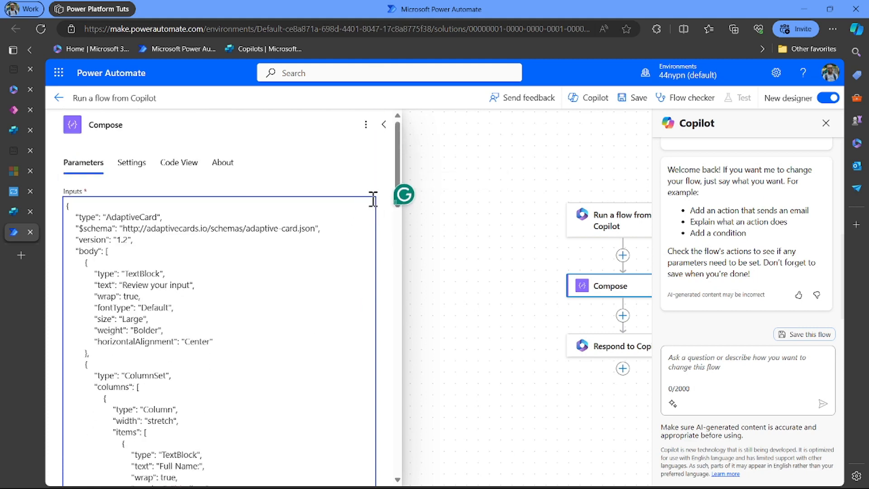
{"action": "left_click", "coordinate": [375, 197]}
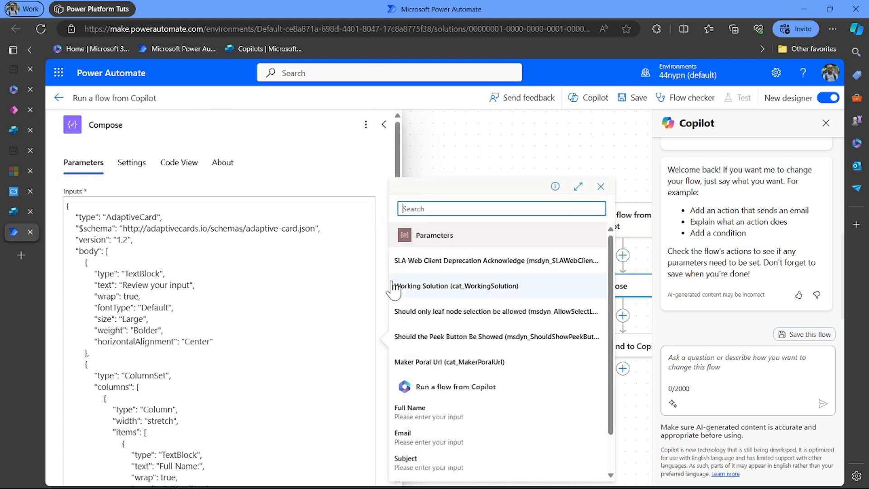
{"action": "left_click", "coordinate": [448, 417]}
{"action": "scroll", "coordinate": [294, 397], "scroll_direction": "down", "scroll_amount": 4}
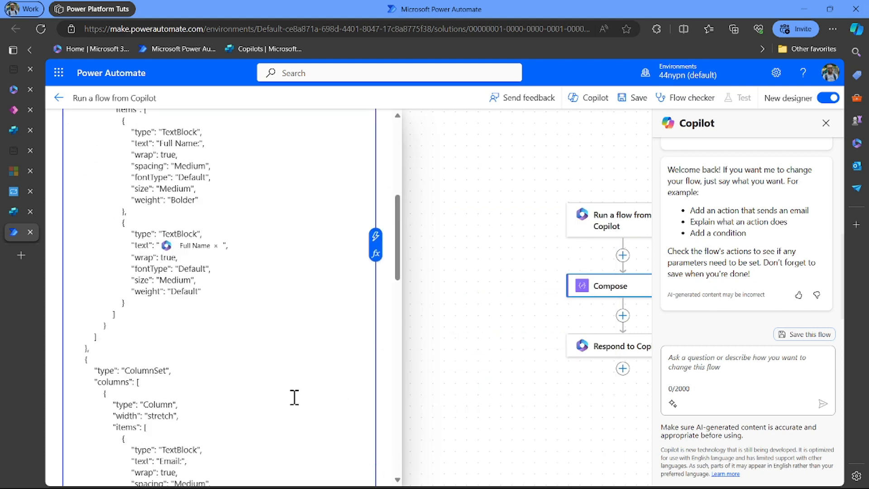
{"action": "scroll", "coordinate": [294, 397], "scroll_direction": "down", "scroll_amount": 1}
{"action": "scroll", "coordinate": [294, 397], "scroll_direction": "down", "scroll_amount": 2}
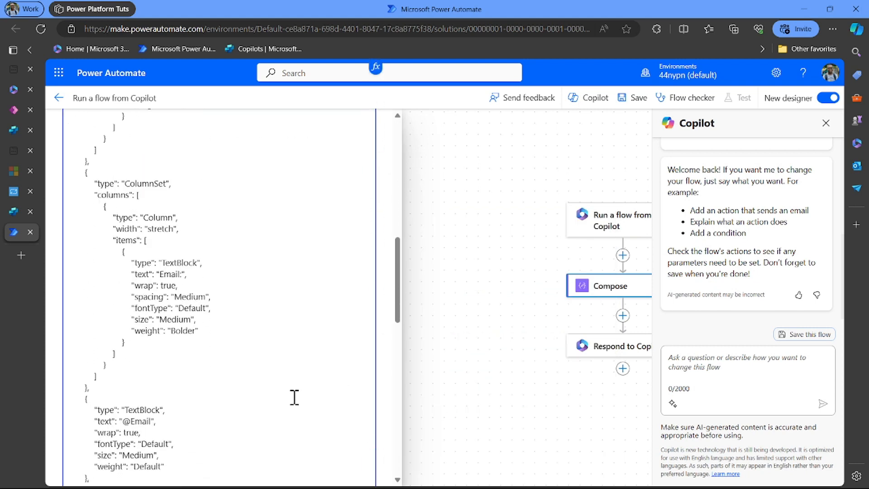
{"action": "scroll", "coordinate": [294, 258], "scroll_direction": "up", "scroll_amount": 3}
{"action": "scroll", "coordinate": [294, 258], "scroll_direction": "down", "scroll_amount": 3}
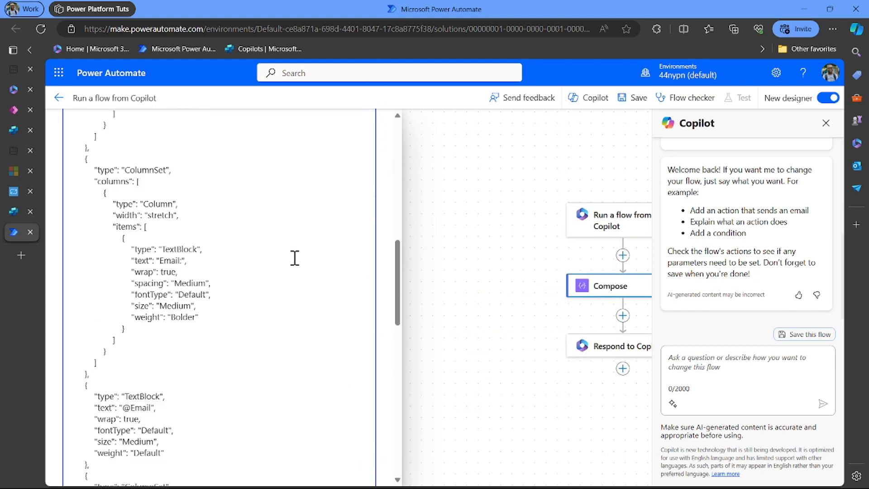
{"action": "scroll", "coordinate": [264, 272], "scroll_direction": "down", "scroll_amount": 5}
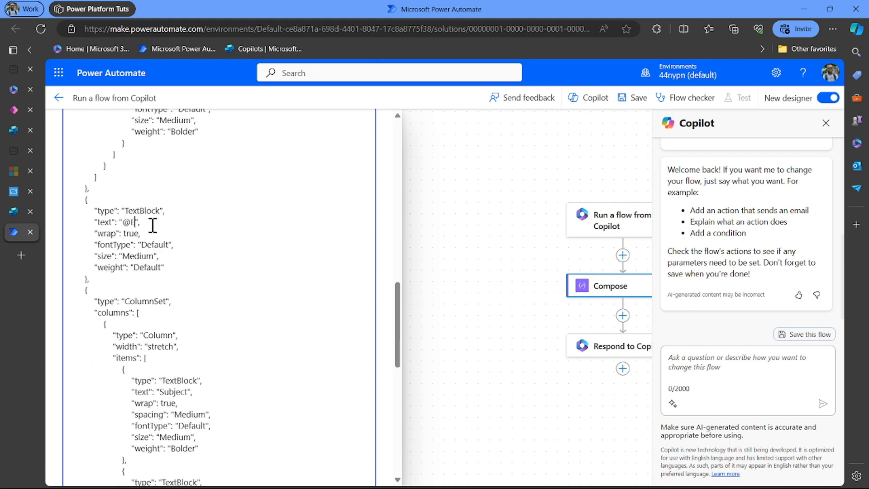
{"action": "scroll", "coordinate": [153, 225], "scroll_direction": "up", "scroll_amount": 10}
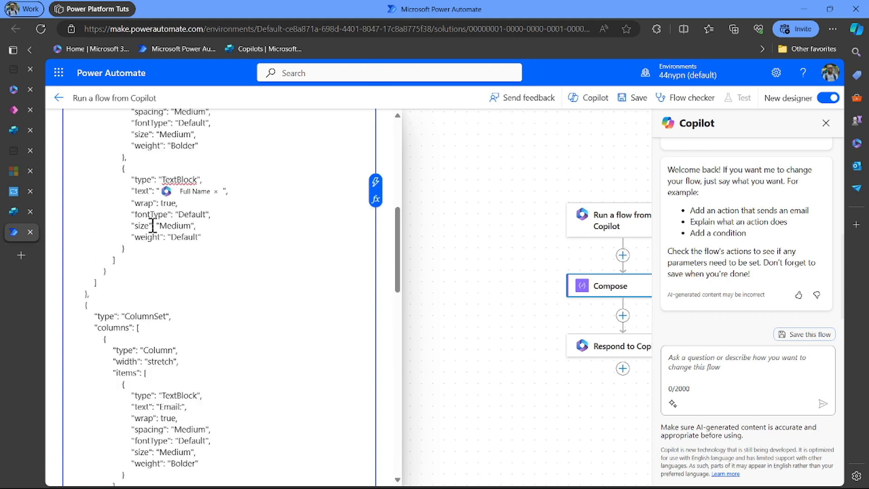
{"action": "left_click", "coordinate": [376, 190]}
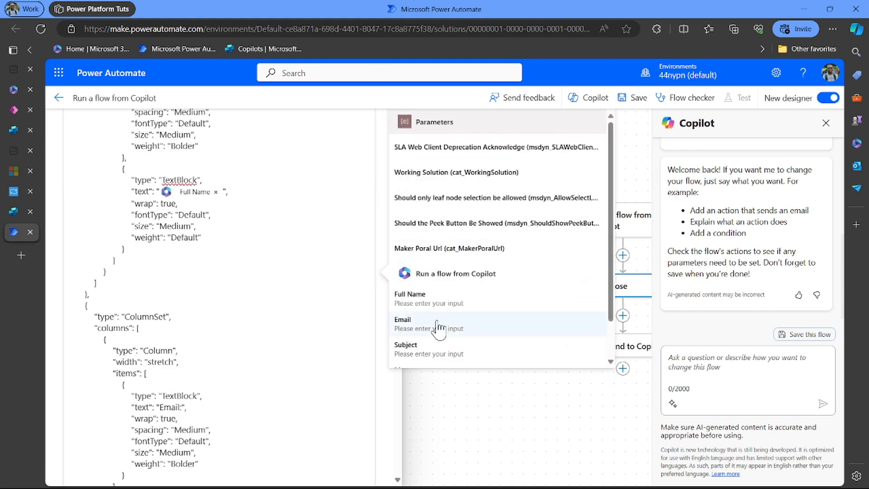
{"action": "left_click", "coordinate": [470, 328]}
{"action": "scroll", "coordinate": [263, 429], "scroll_direction": "down", "scroll_amount": 8}
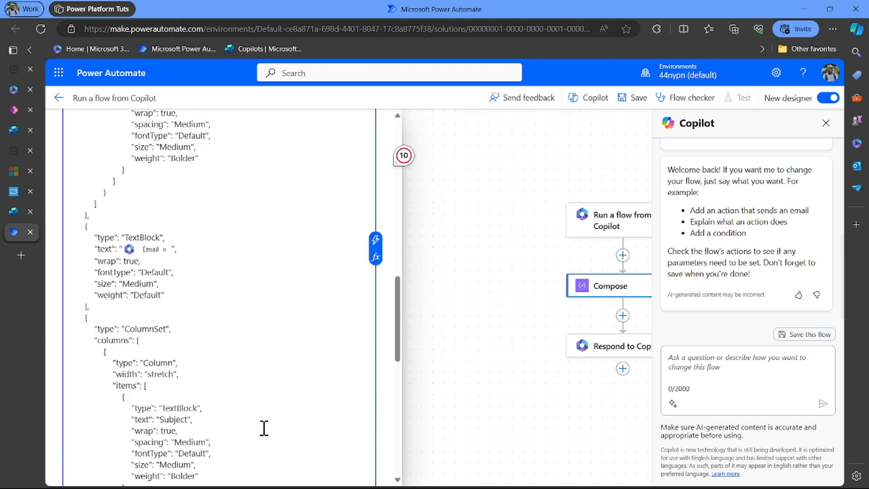
{"action": "scroll", "coordinate": [264, 428], "scroll_direction": "down", "scroll_amount": 4}
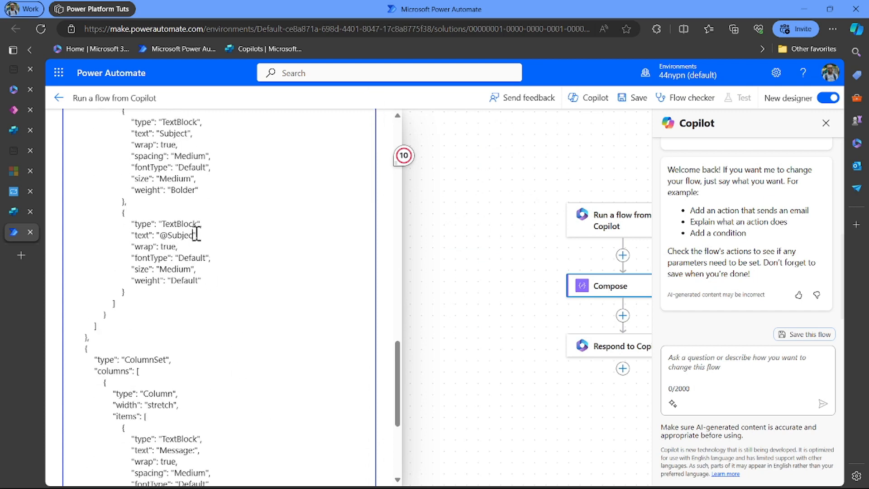
{"action": "left_click", "coordinate": [196, 234]}
{"action": "key", "text": "BackSpace"}
{"action": "key", "text": "BackSpace"}
{"action": "key", "text": "BackSpace"}
{"action": "key", "text": "BackSpace"}
{"action": "key", "text": "BackSpace"}
{"action": "key", "text": "BackSpace"}
{"action": "key", "text": "BackSpace"}
{"action": "key", "text": "BackSpace"}
{"action": "scroll", "coordinate": [196, 233], "scroll_direction": "up", "scroll_amount": 6}
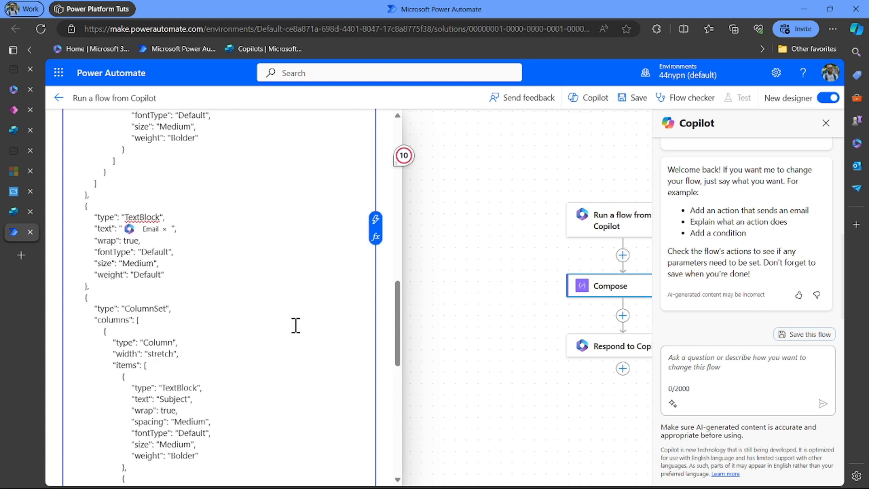
{"action": "scroll", "coordinate": [276, 348], "scroll_direction": "down", "scroll_amount": 3}
{"action": "scroll", "coordinate": [277, 347], "scroll_direction": "up", "scroll_amount": 2}
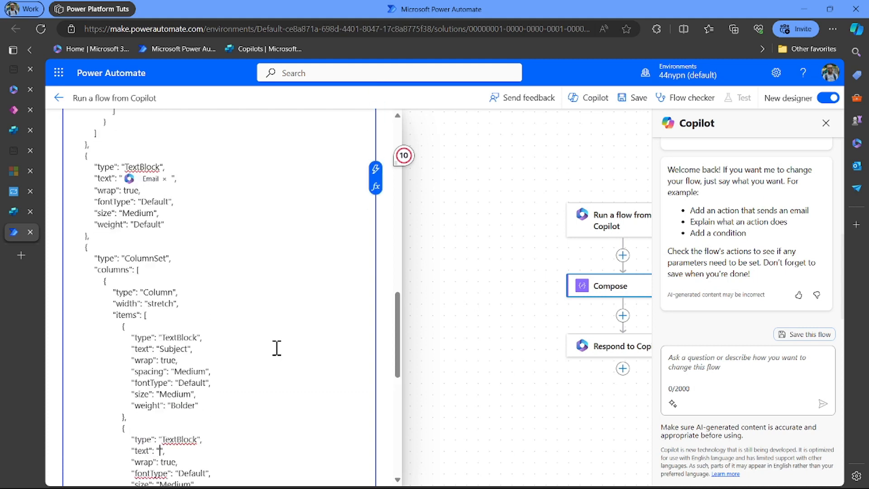
- Insert the Subject flow input token into the empty Subject value
{"action": "left_click", "coordinate": [375, 169]}
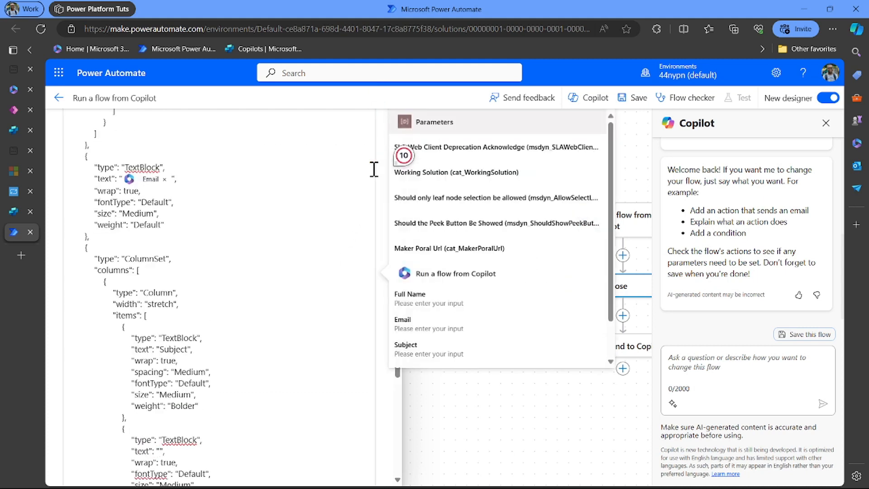
{"action": "left_click", "coordinate": [490, 352]}
{"action": "scroll", "coordinate": [262, 373], "scroll_direction": "down", "scroll_amount": 7}
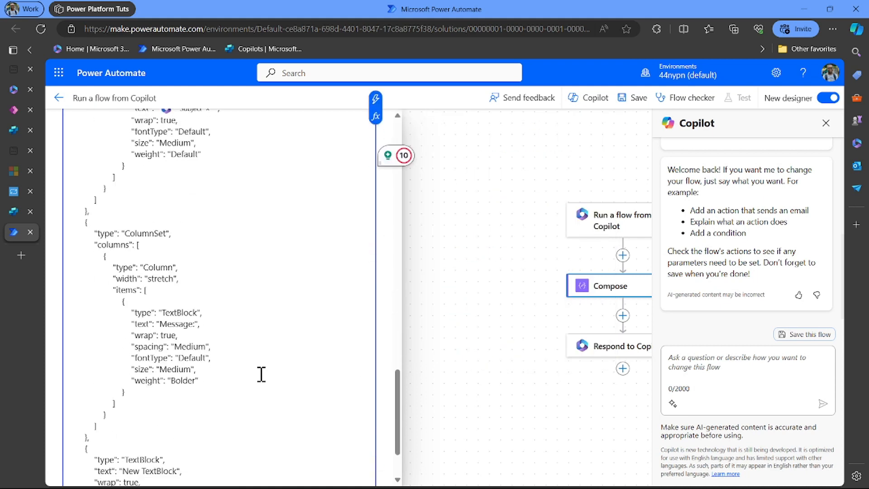
{"action": "scroll", "coordinate": [261, 374], "scroll_direction": "down", "scroll_amount": 3}
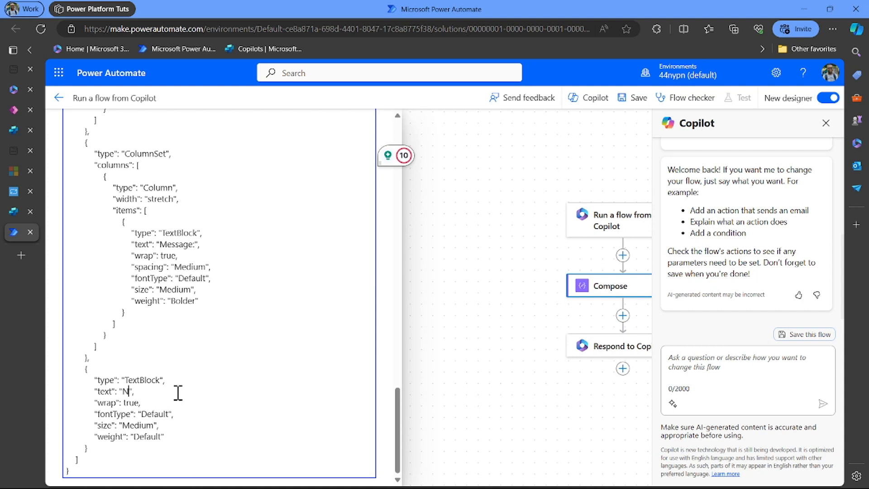
{"action": "scroll", "coordinate": [178, 392], "scroll_direction": "up", "scroll_amount": 8}
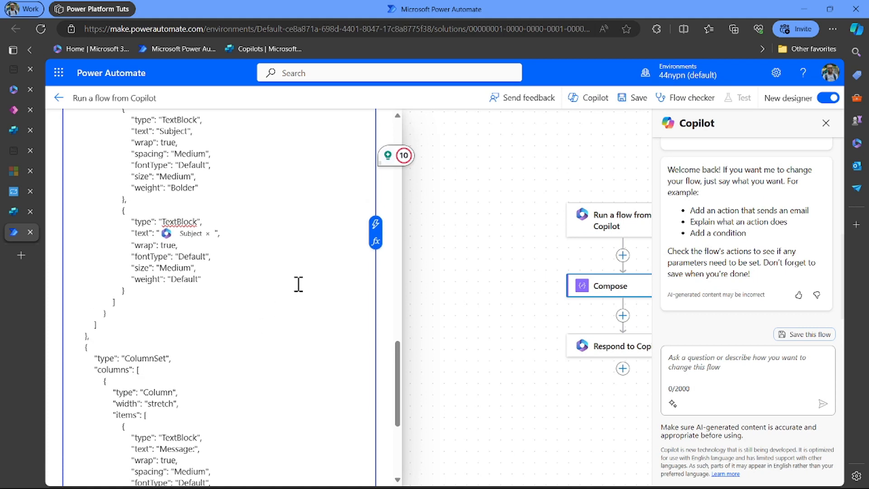
- Insert the Message flow input token into the card JSON and finish editing Compose
{"action": "left_click", "coordinate": [378, 233]}
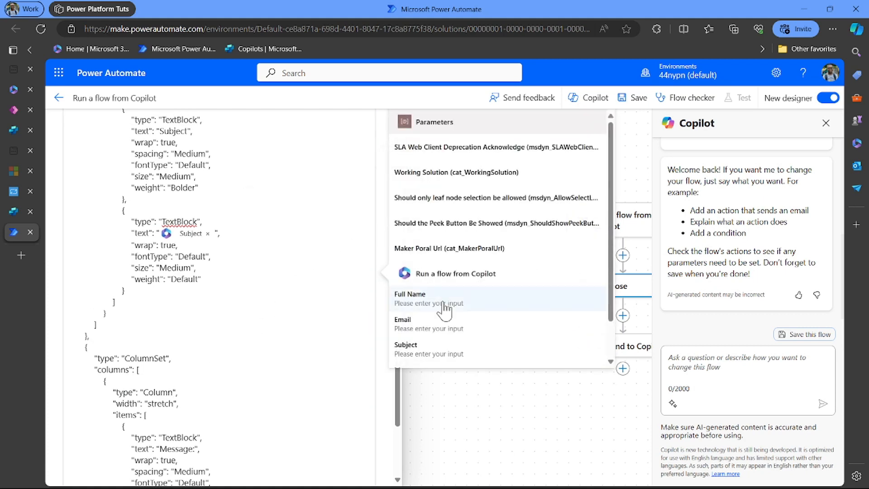
{"action": "scroll", "coordinate": [470, 344], "scroll_direction": "down", "scroll_amount": 1}
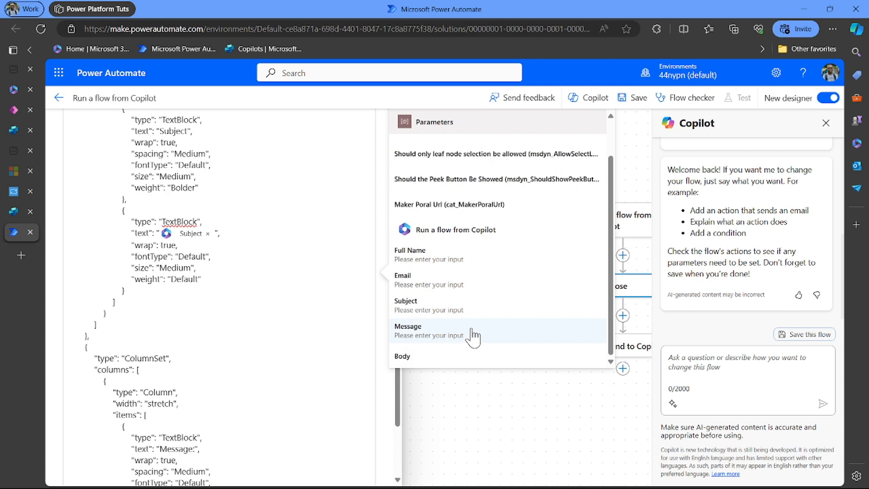
{"action": "left_click", "coordinate": [472, 336]}
{"action": "scroll", "coordinate": [306, 313], "scroll_direction": "up", "scroll_amount": 10}
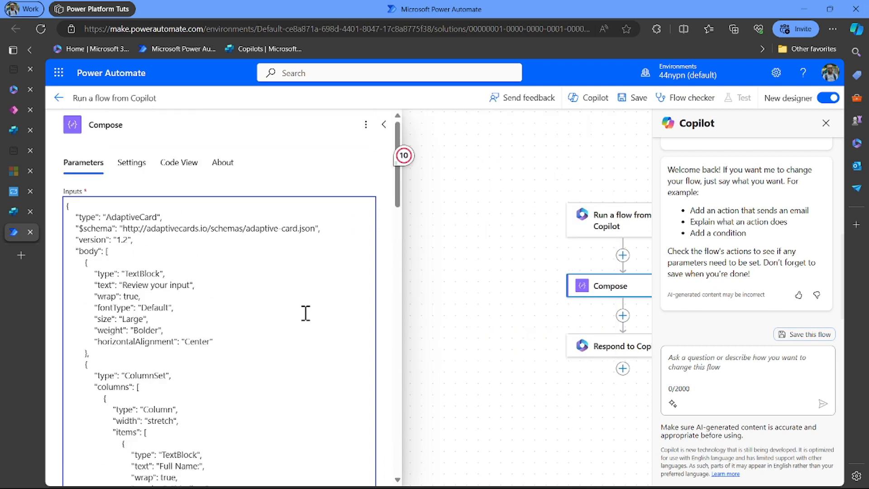
{"action": "left_click", "coordinate": [384, 125]}
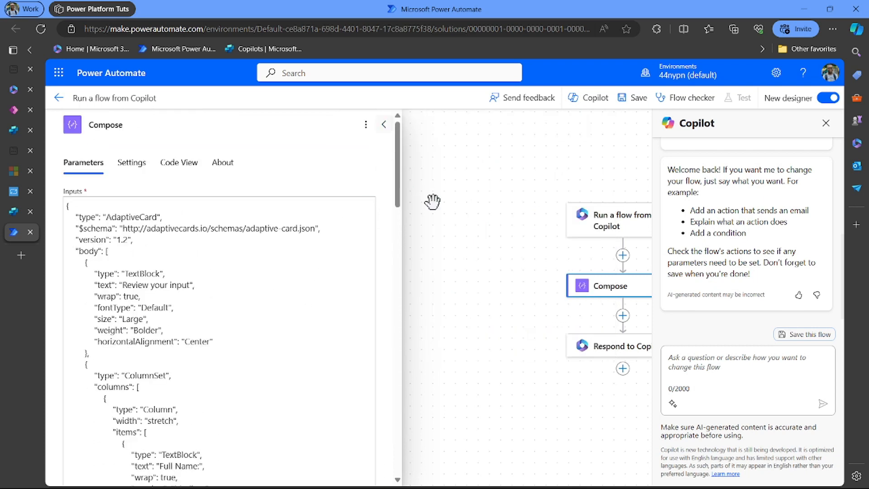
- Set Respond to Copilot's review_output value to the Compose Outputs token
{"action": "left_click", "coordinate": [383, 125]}
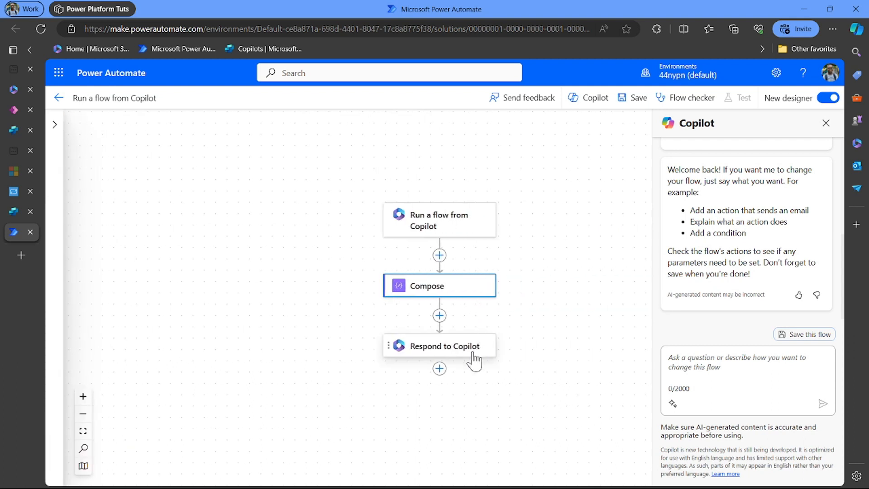
{"action": "left_click", "coordinate": [473, 361]}
{"action": "left_click", "coordinate": [214, 195]}
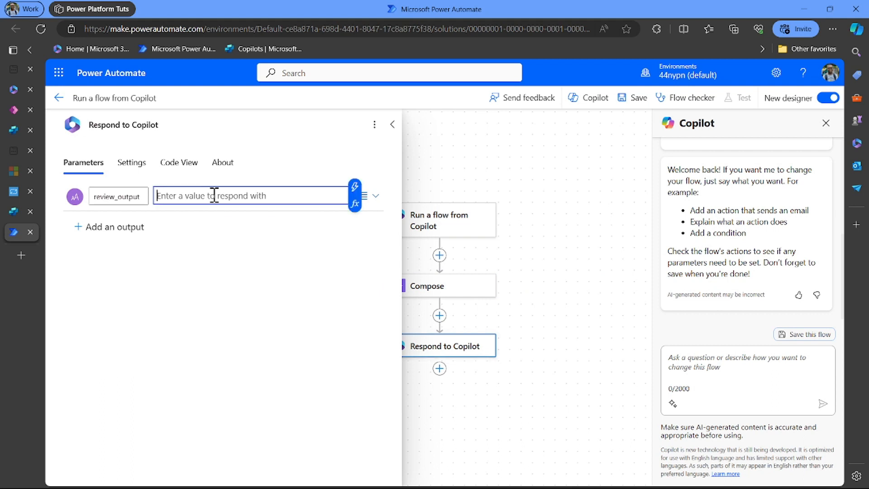
{"action": "left_click", "coordinate": [355, 186]}
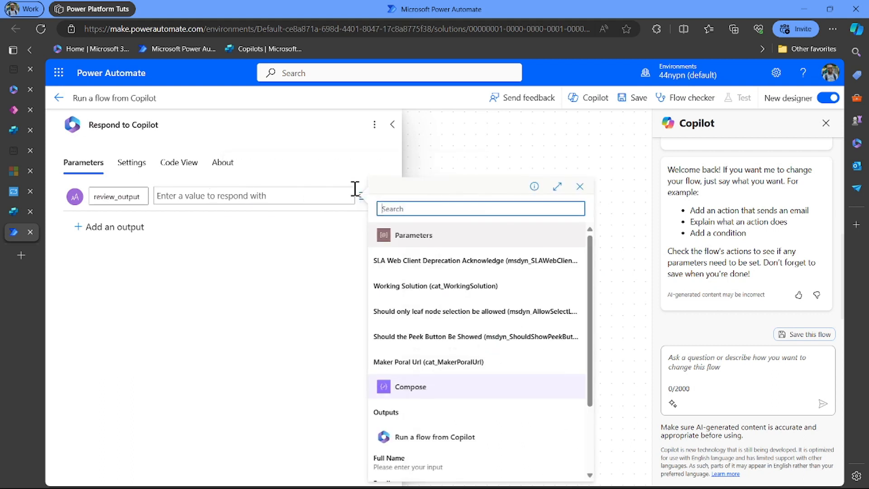
{"action": "left_click", "coordinate": [424, 414]}
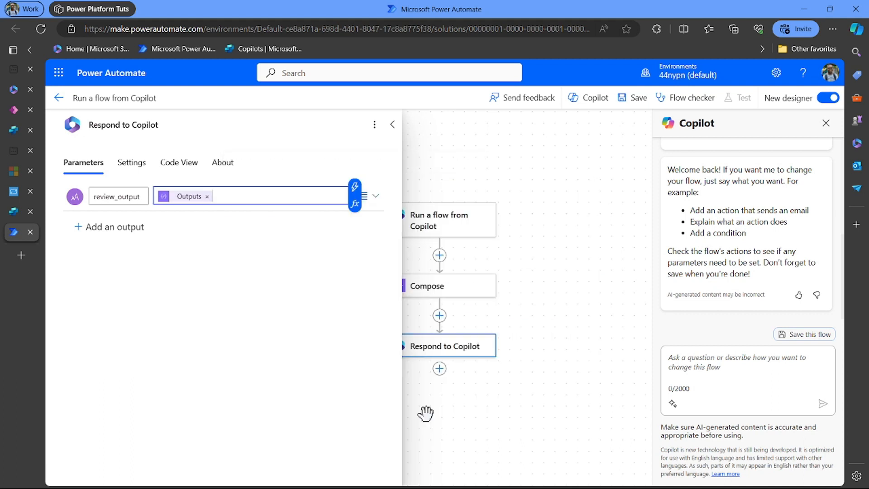
{"action": "left_click", "coordinate": [388, 133]}
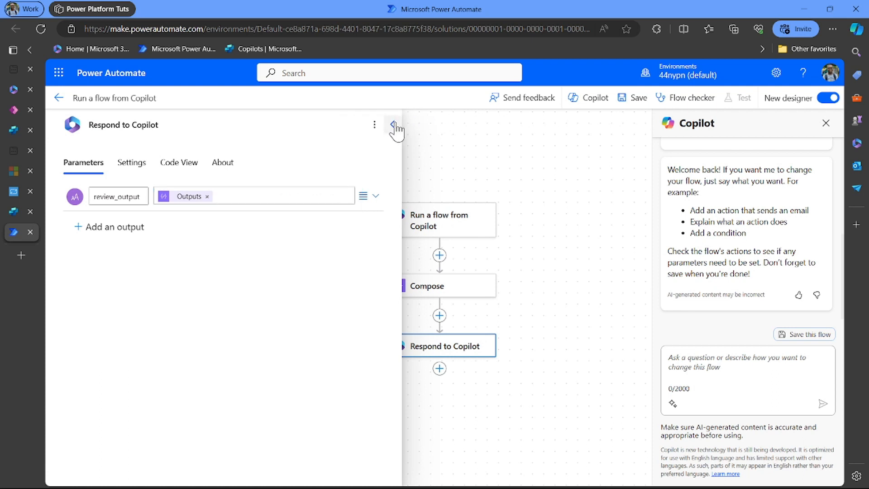
{"action": "left_click", "coordinate": [394, 126]}
- Rename the flow 'YT-002 Send a Message Flow 02', save it, and return to Copilot Studio
{"action": "left_click", "coordinate": [121, 98]}
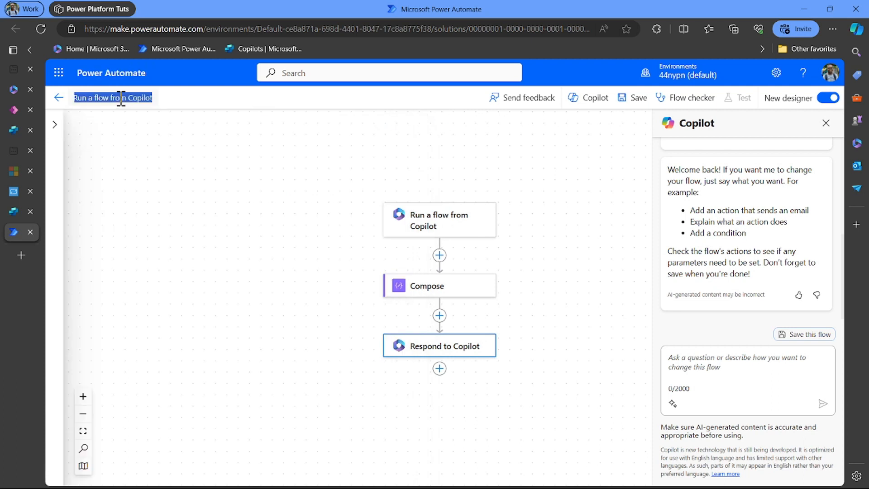
{"action": "key", "text": "BackSpace"}
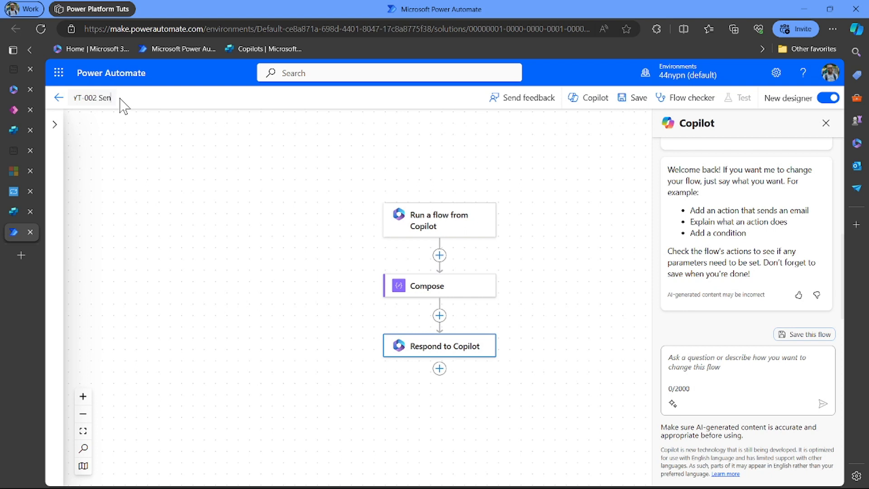
{"action": "type", "text": "Me"}
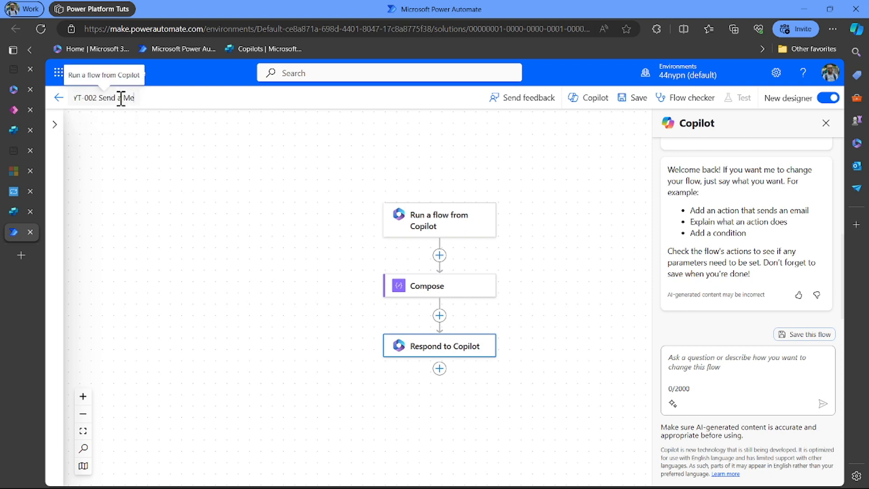
{"action": "type", "text": "ssage Fl"}
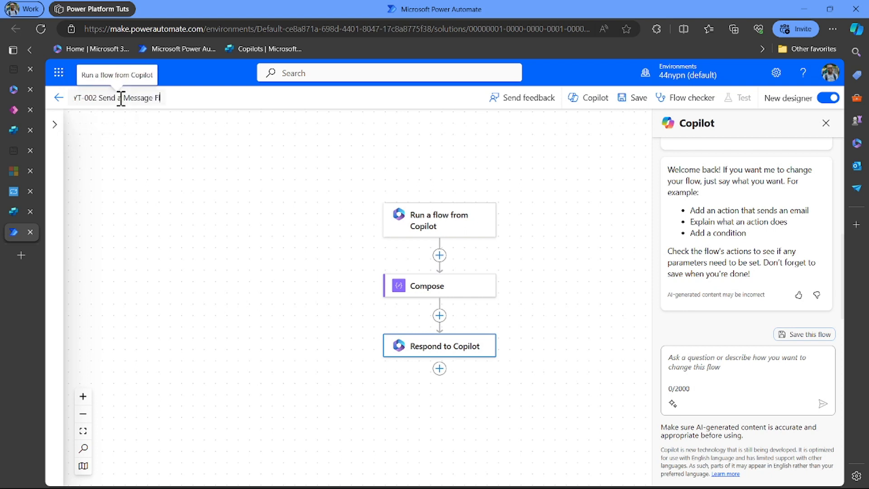
{"action": "type", "text": "ow 02"}
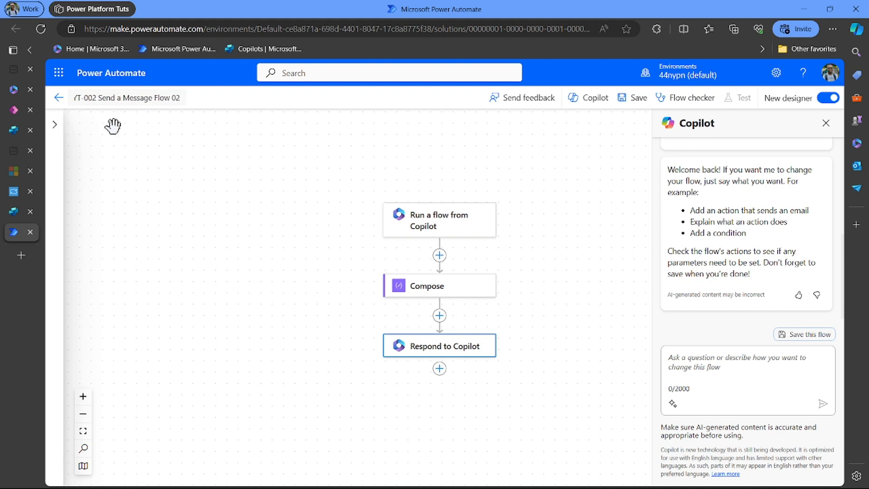
{"action": "left_click", "coordinate": [232, 180]}
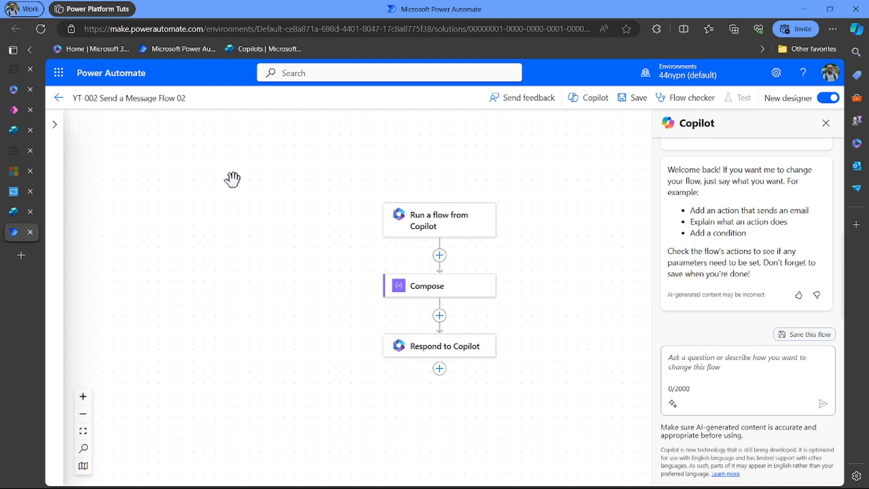
{"action": "left_click", "coordinate": [637, 102]}
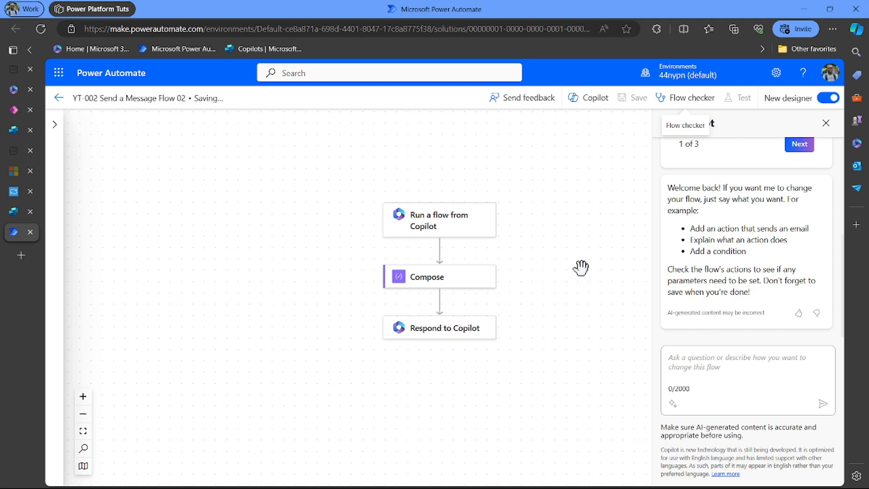
{"action": "left_click", "coordinate": [13, 214]}
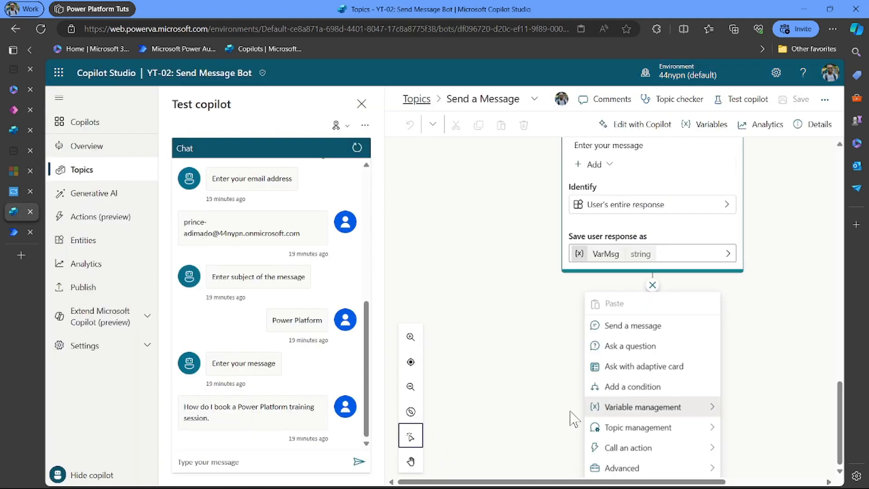
- Dismiss the add-node menu and reload Copilot Studio with F5 to pick up the updated flow
{"action": "left_click", "coordinate": [543, 413]}
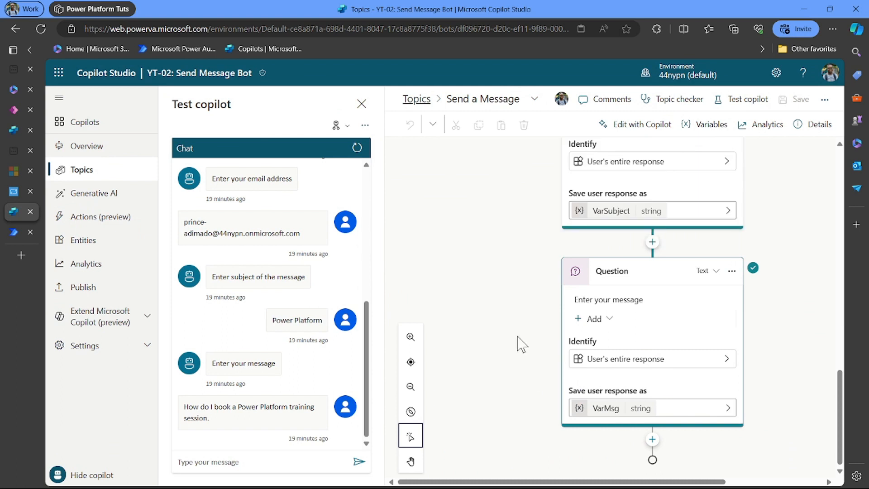
{"action": "key", "text": "F5"}
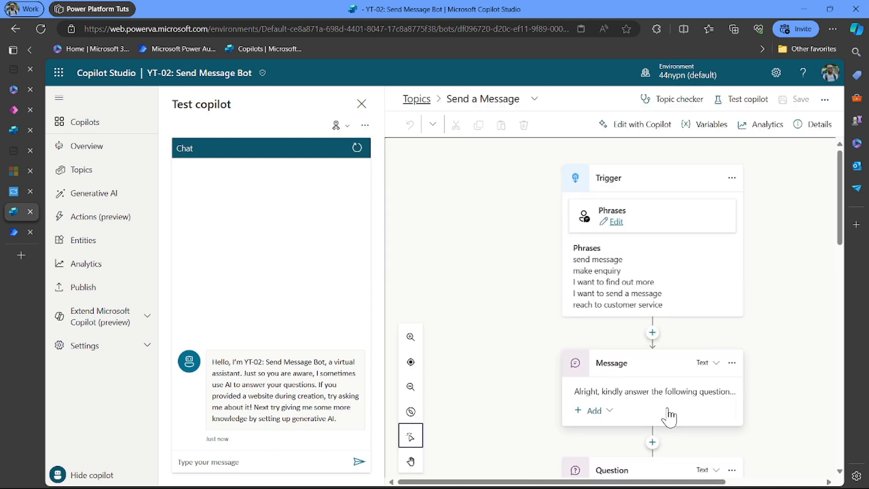
{"action": "scroll", "coordinate": [668, 416], "scroll_direction": "down", "scroll_amount": 10}
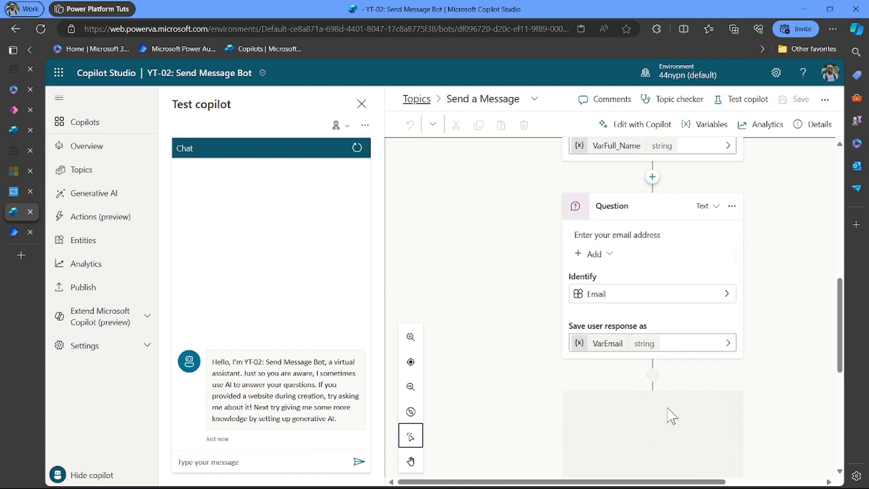
- Add an action node after the VarMsg question that calls YT-002 Send a Message Flow 02
{"action": "scroll", "coordinate": [669, 416], "scroll_direction": "down", "scroll_amount": 8}
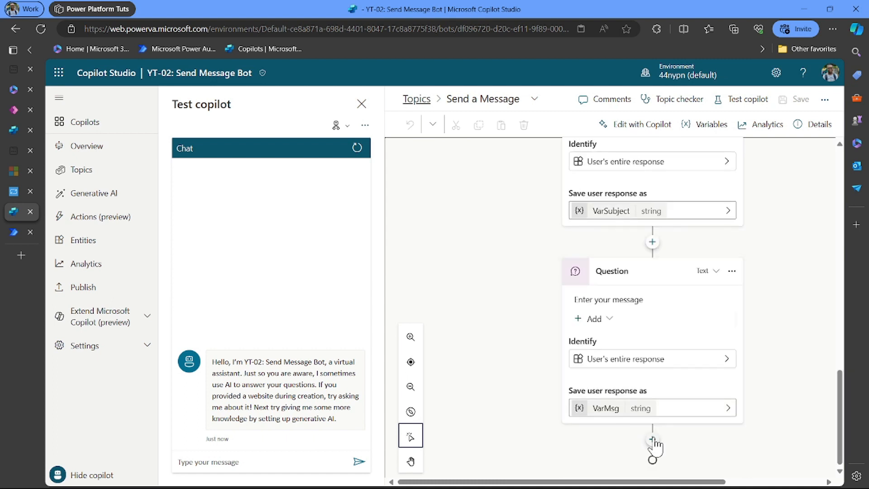
{"action": "left_click", "coordinate": [652, 439]}
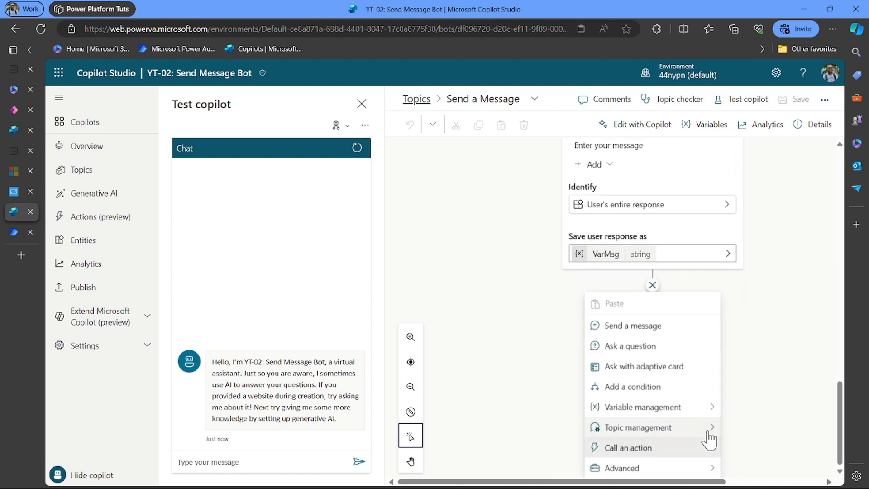
{"action": "left_click", "coordinate": [699, 451]}
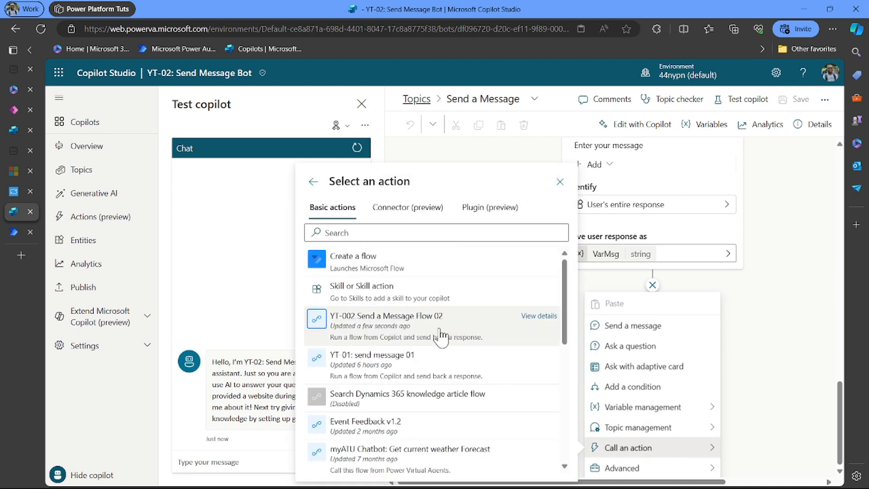
{"action": "left_click", "coordinate": [506, 335]}
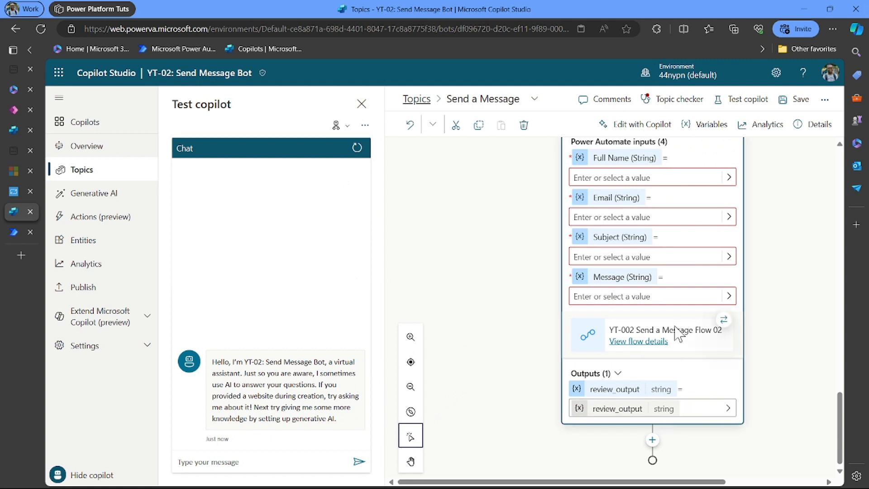
{"action": "scroll", "coordinate": [677, 334], "scroll_direction": "up", "scroll_amount": 3}
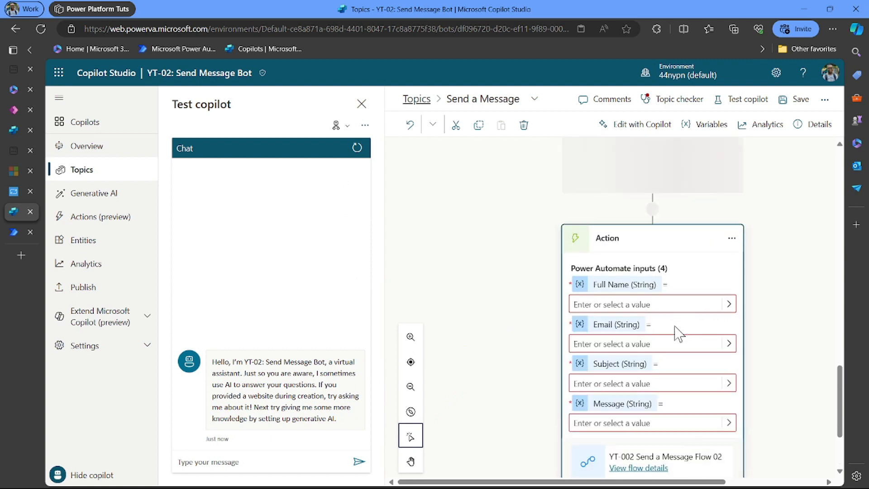
- Map the action's Full Name, Email, Subject and Message inputs to VarFull_Name, VarEmail, VarSubject and VarMsg
{"action": "left_click", "coordinate": [729, 304]}
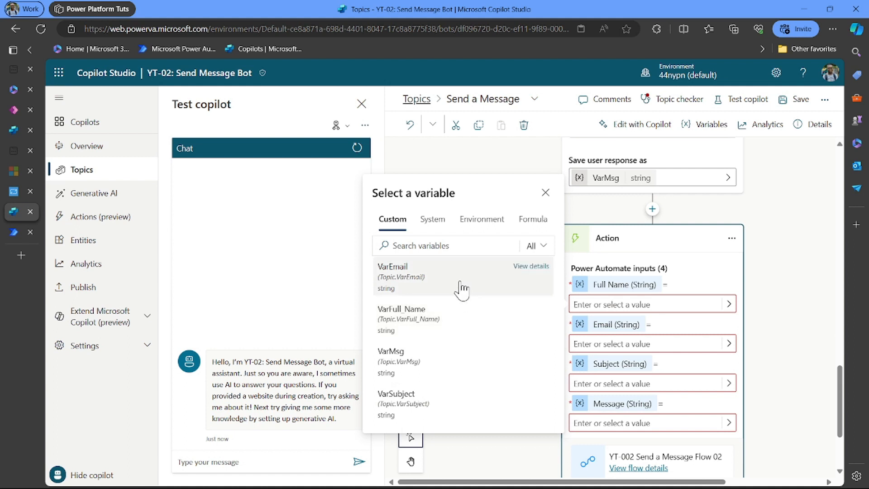
{"action": "left_click", "coordinate": [467, 322]}
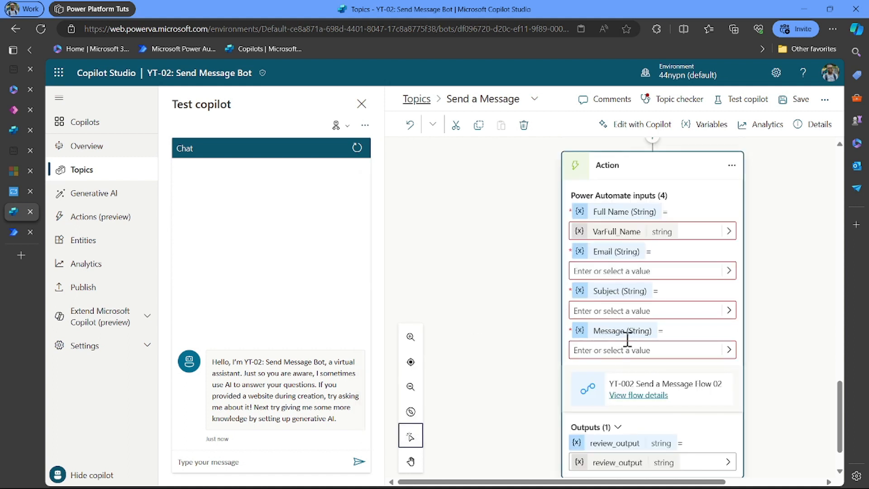
{"action": "left_click", "coordinate": [729, 271]}
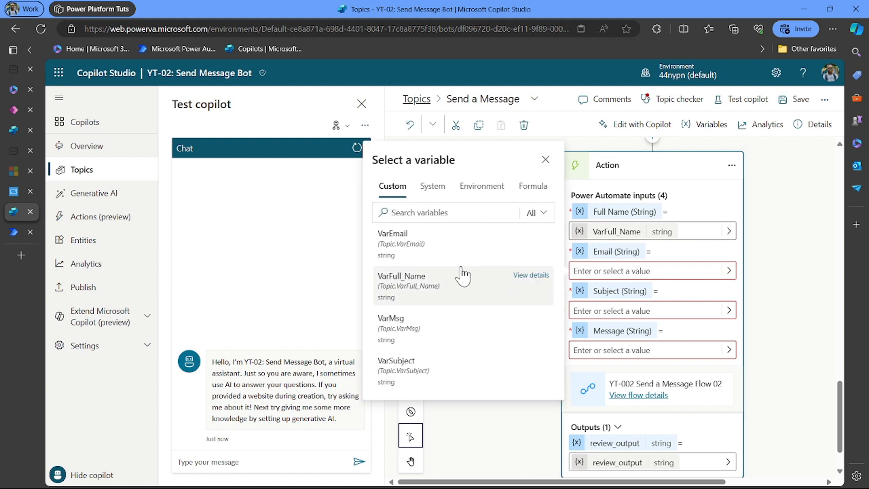
{"action": "left_click", "coordinate": [435, 246]}
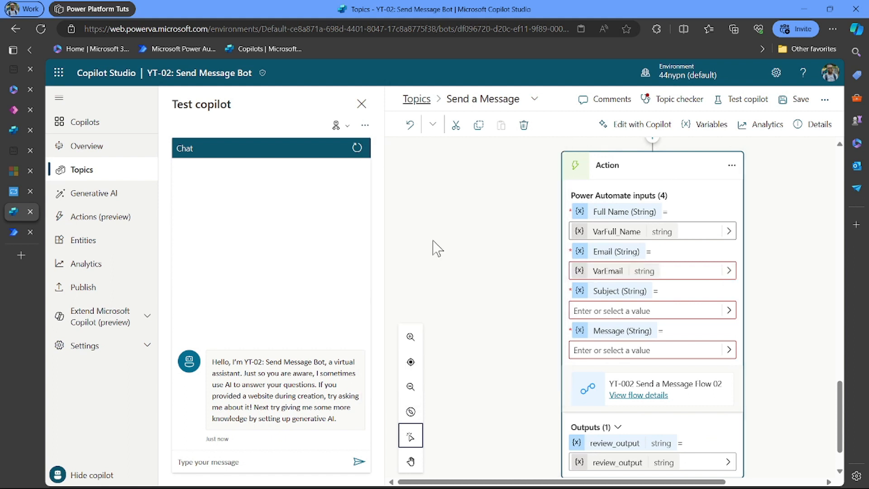
{"action": "left_click", "coordinate": [728, 310]}
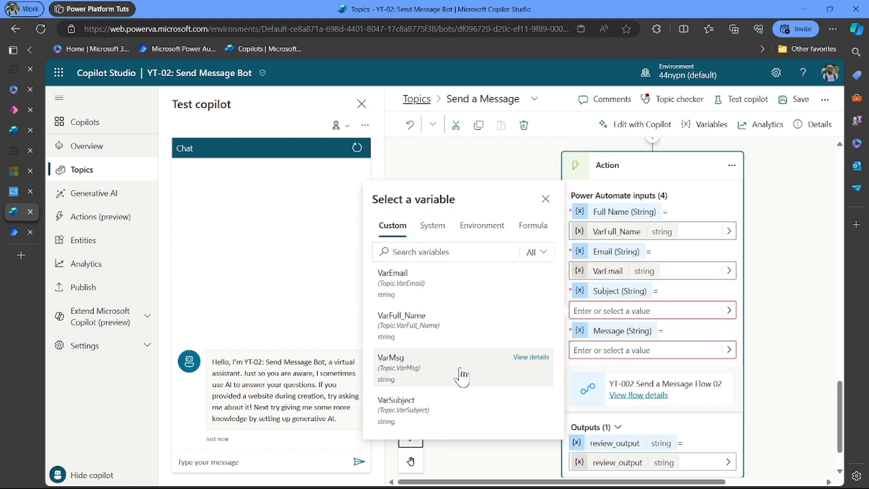
{"action": "left_click", "coordinate": [464, 405]}
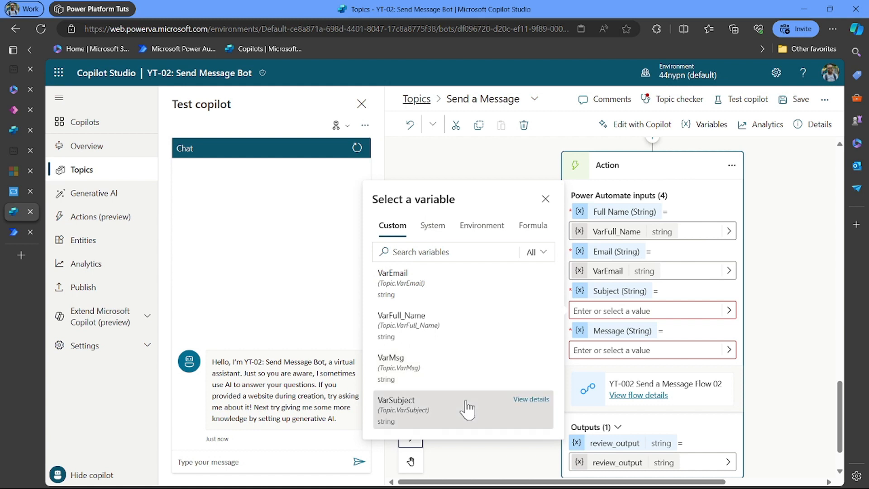
{"action": "left_click", "coordinate": [729, 349]}
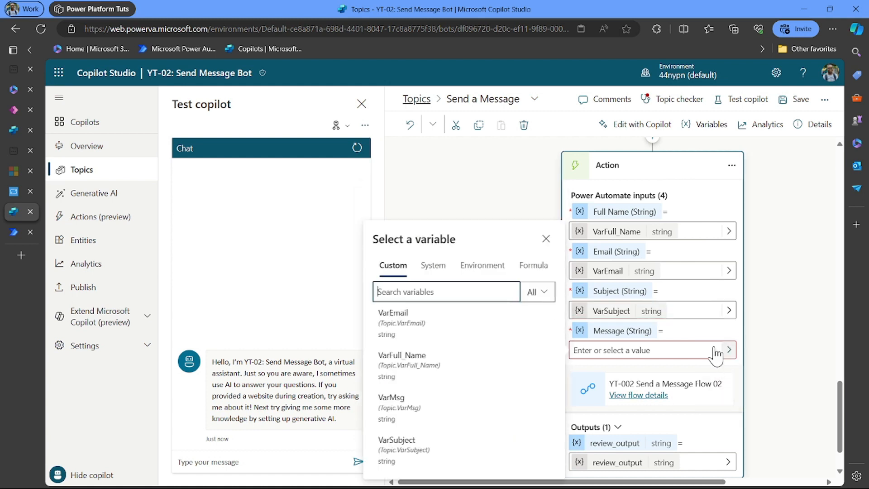
{"action": "left_click", "coordinate": [446, 405]}
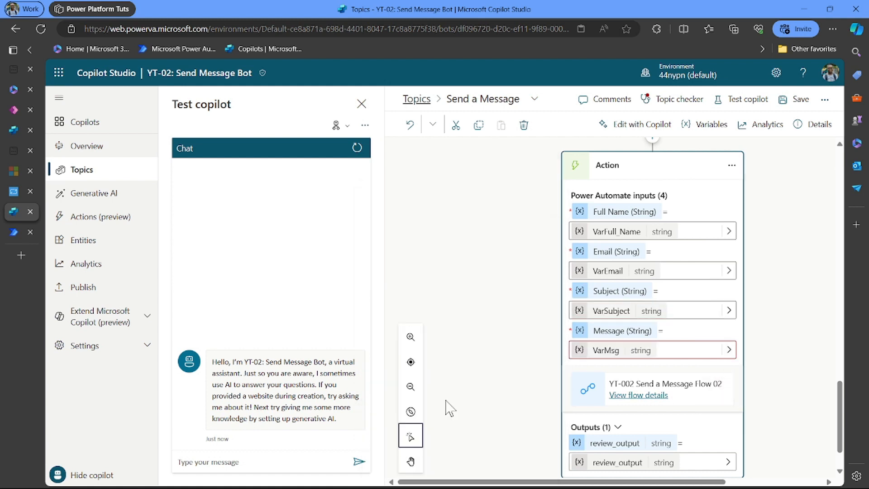
{"action": "scroll", "coordinate": [559, 374], "scroll_direction": "down", "scroll_amount": 1}
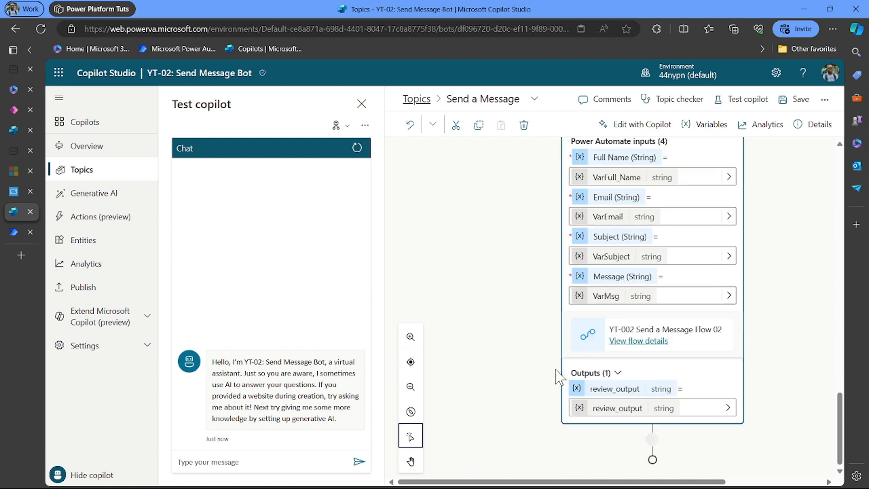
- Add a Send a message node after the flow action containing an adaptive card
{"action": "left_click", "coordinate": [653, 441]}
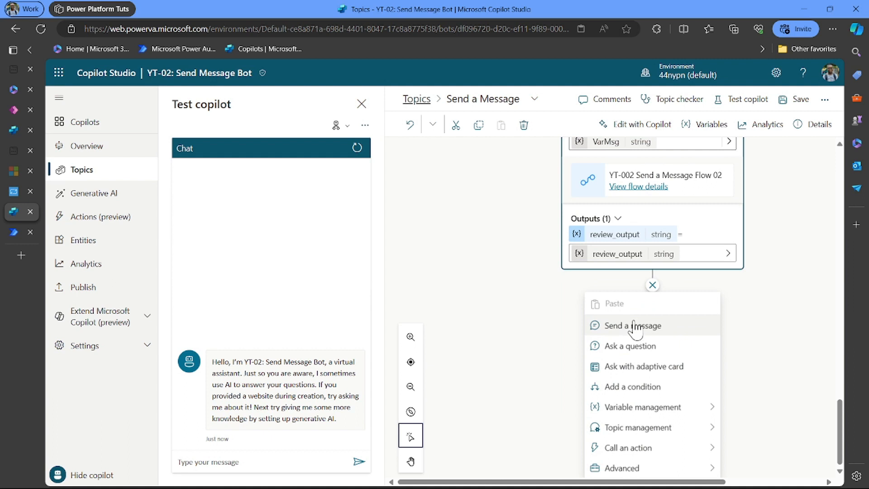
{"action": "left_click", "coordinate": [648, 327]}
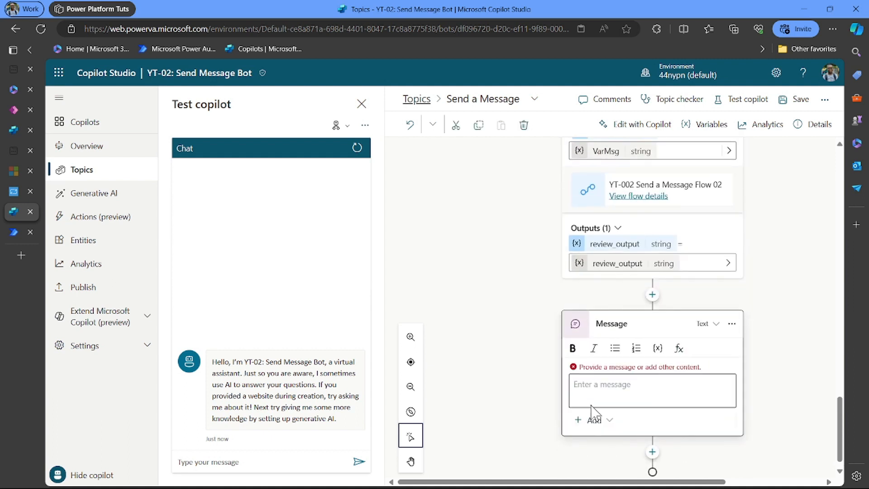
{"action": "left_click", "coordinate": [595, 410]}
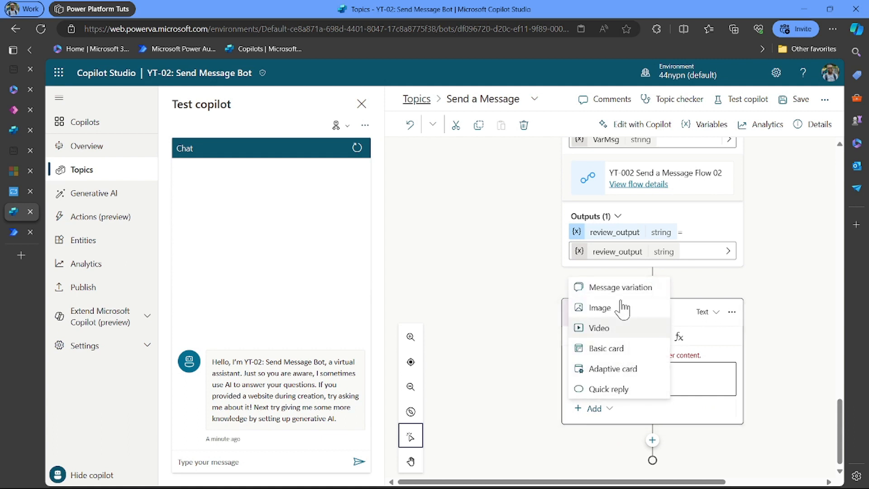
{"action": "left_click", "coordinate": [627, 371]}
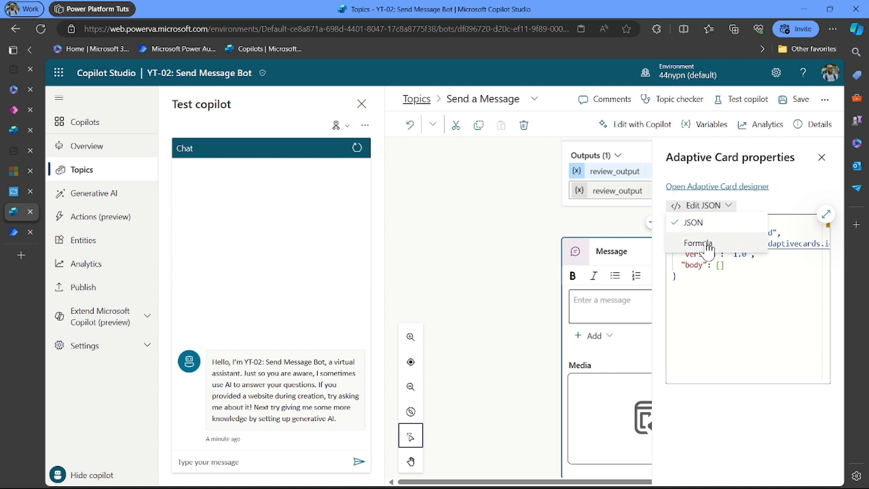
- Set the adaptive card's formula to Topic.review_output and save the topic
{"action": "left_click", "coordinate": [703, 243]}
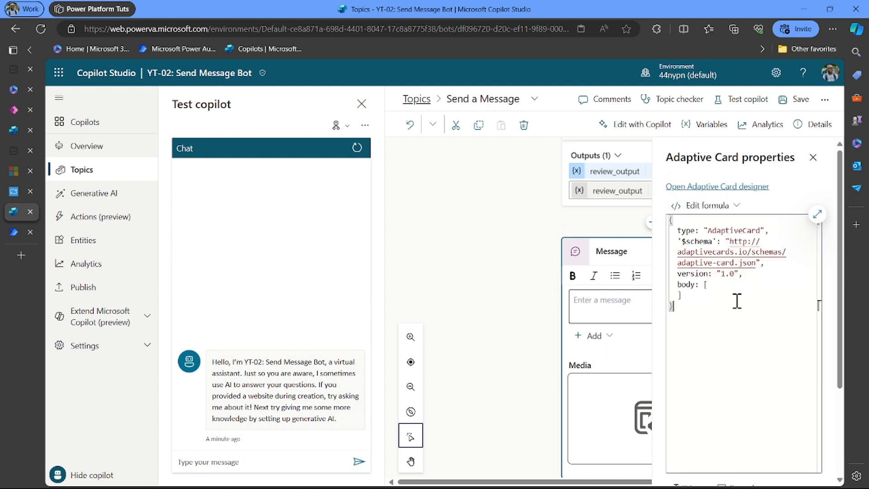
{"action": "left_click_drag", "start_coordinate": [733, 330], "coordinate": [661, 212]}
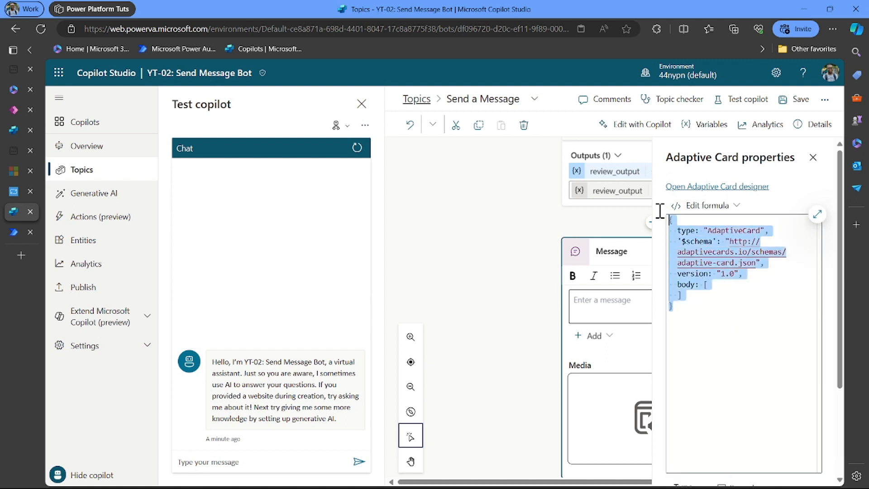
{"action": "key", "text": "BackSpace"}
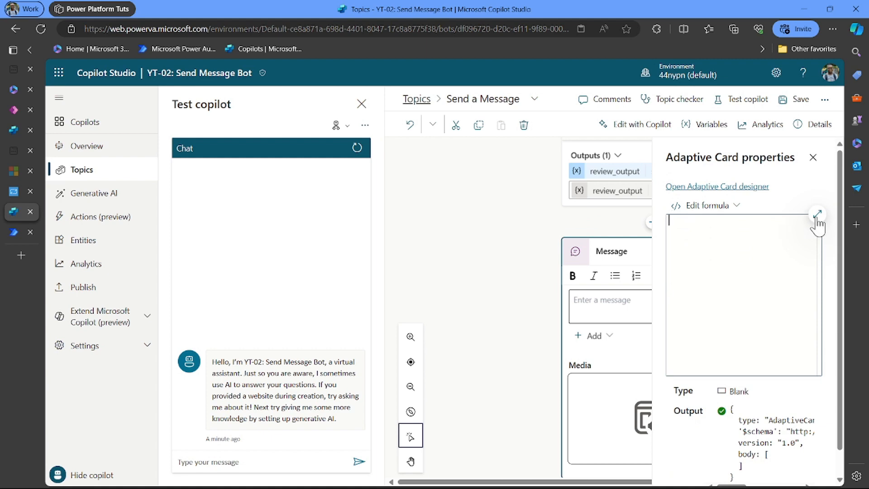
{"action": "left_click", "coordinate": [817, 214]}
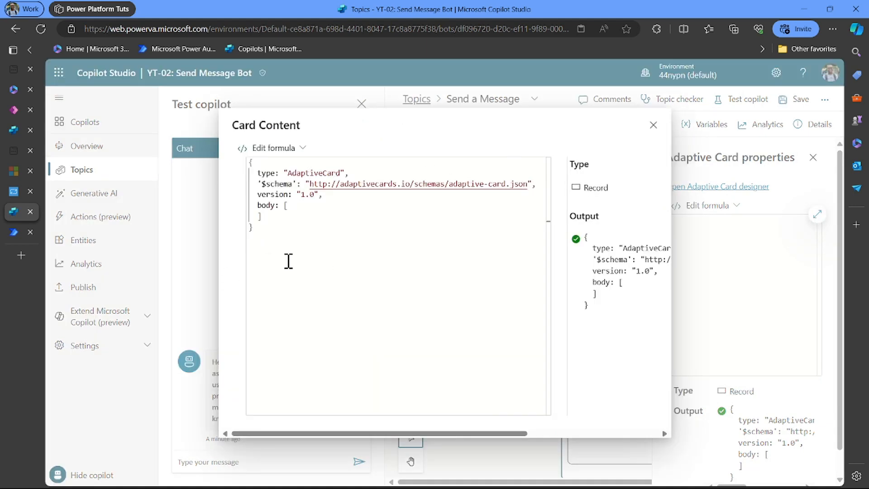
{"action": "left_click_drag", "start_coordinate": [288, 261], "coordinate": [225, 143]}
{"action": "key", "text": "BackSpace"}
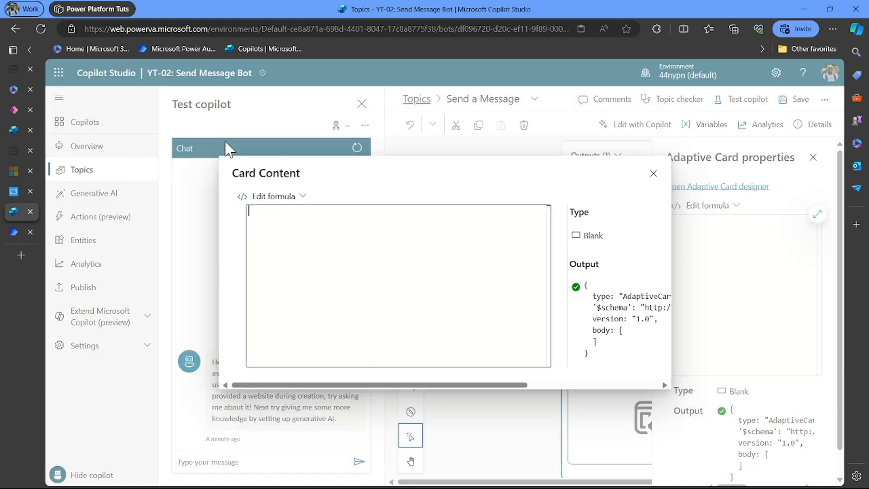
{"action": "type", "text": "Topic."}
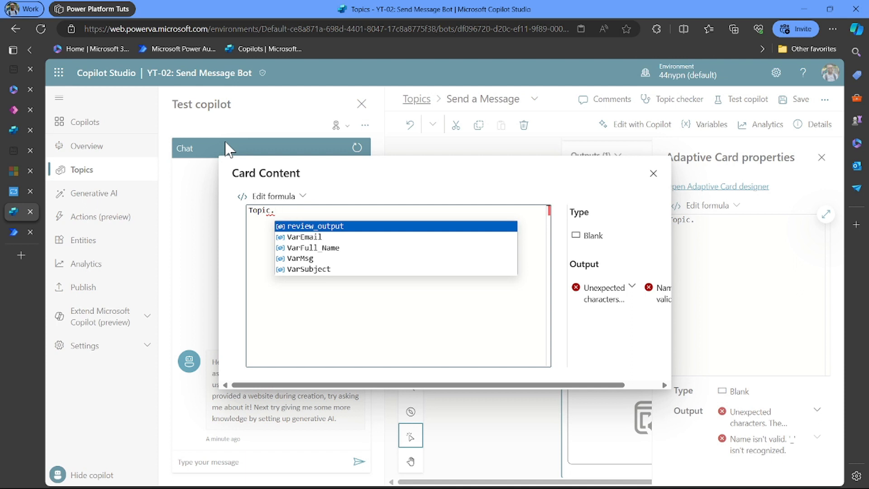
{"action": "key", "text": "Tab"}
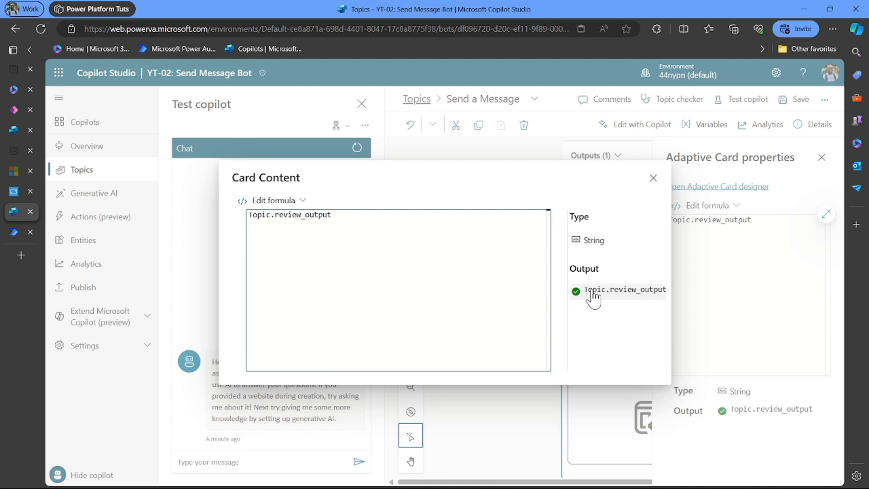
{"action": "left_click", "coordinate": [653, 178]}
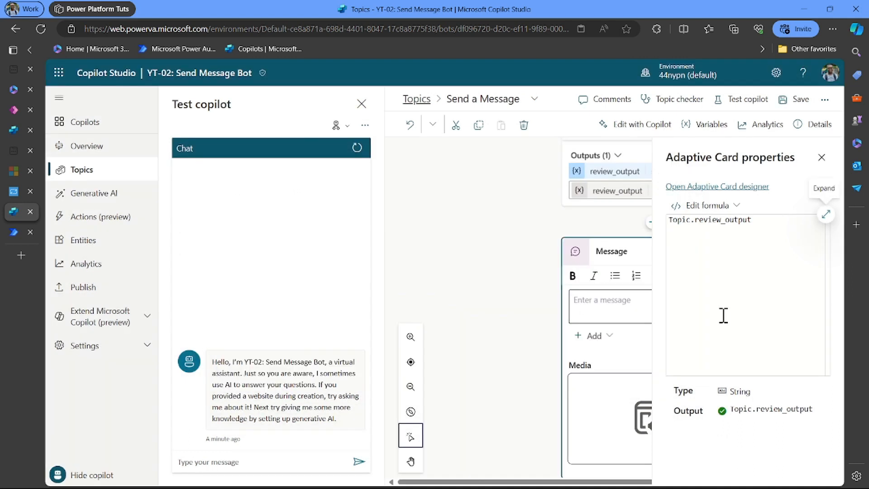
{"action": "left_click", "coordinate": [824, 157]}
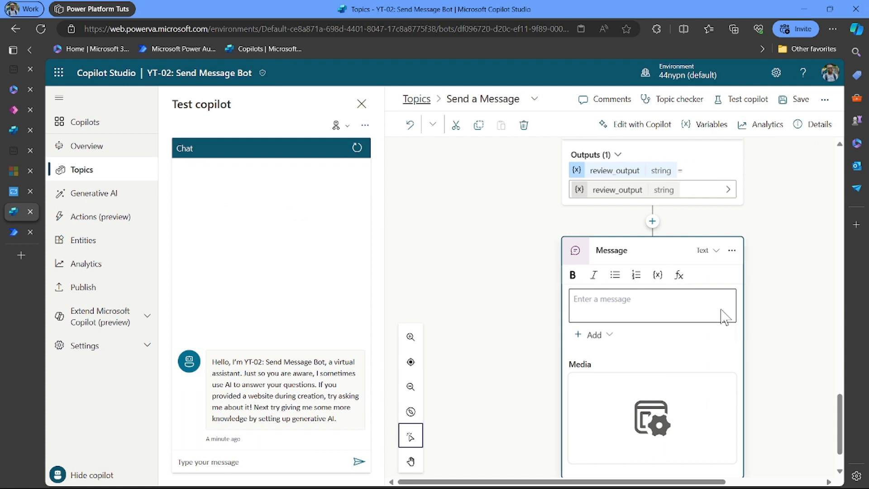
{"action": "left_click", "coordinate": [794, 111]}
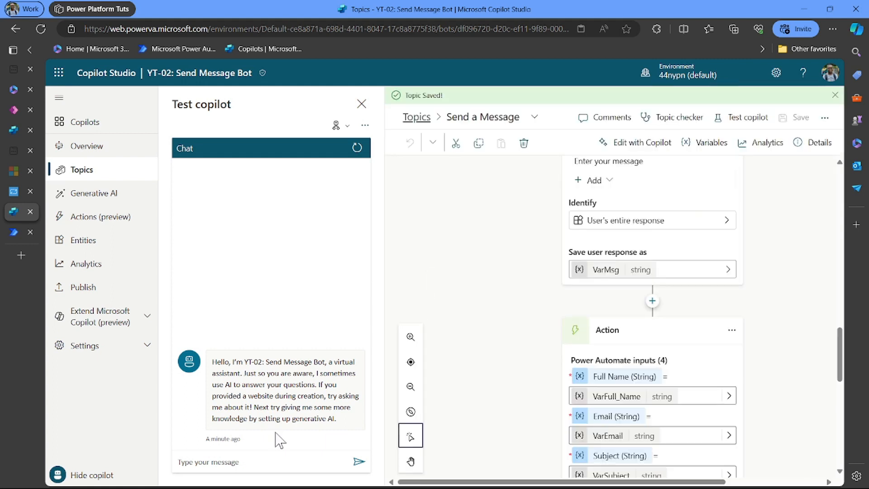
- Restart the test chat, trigger the topic with 'send message', and answer the full name question
{"action": "left_click", "coordinate": [357, 149]}
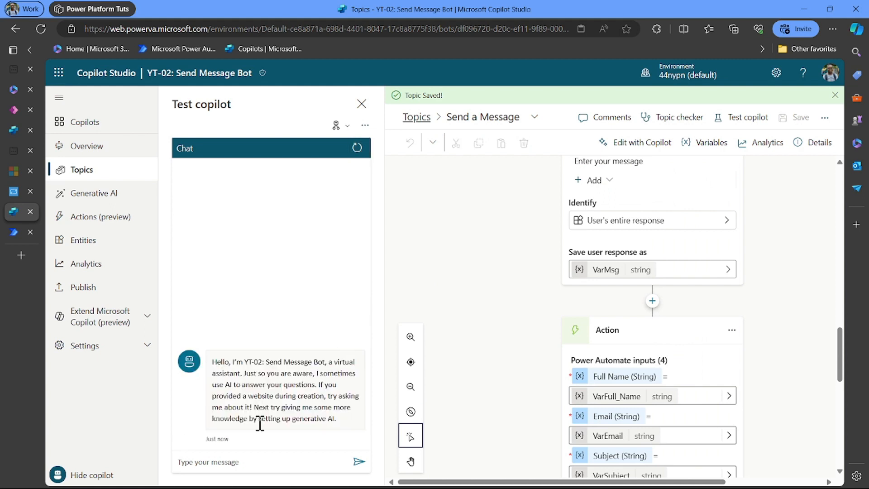
{"action": "left_click", "coordinate": [241, 467]}
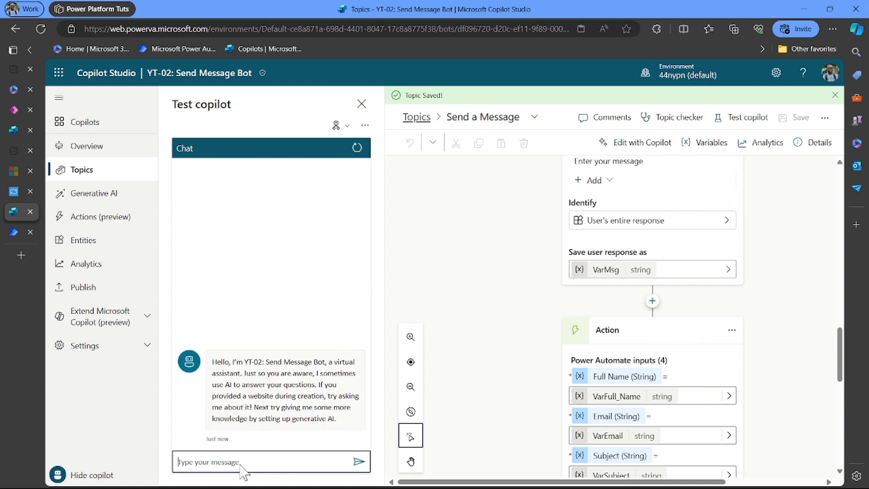
{"action": "type", "text": "send message"}
{"action": "key", "text": "Return"}
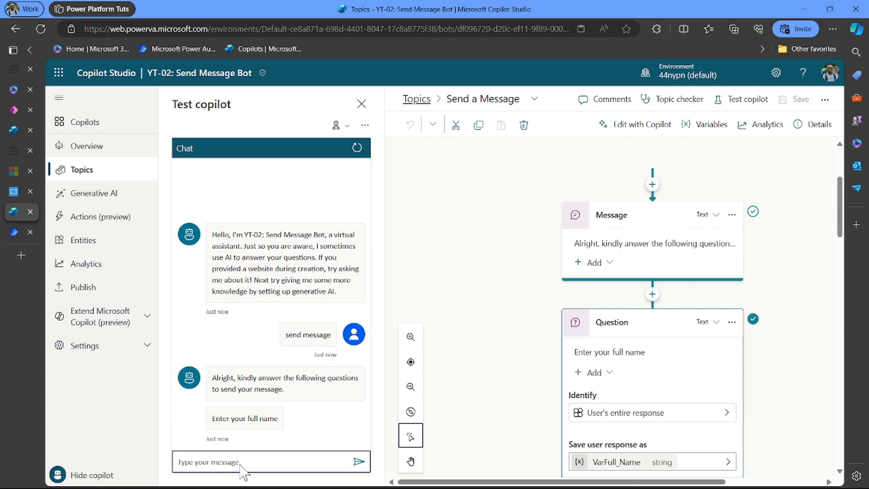
{"action": "key", "text": "Return"}
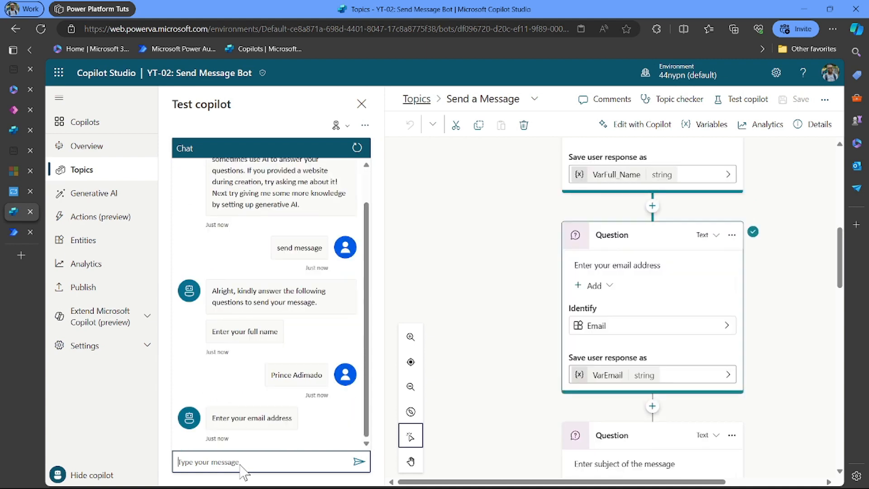
- Answer with the email address, subject 'Power Platform', and a message about booking Power Platform training
{"action": "key", "text": "super+v"}
{"action": "scroll", "coordinate": [297, 426], "scroll_direction": "down", "scroll_amount": 2}
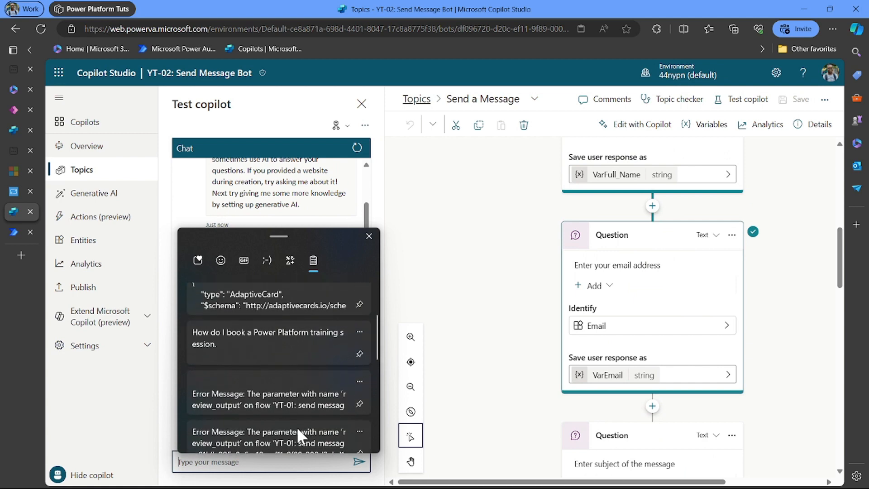
{"action": "scroll", "coordinate": [296, 394], "scroll_direction": "down", "scroll_amount": 3}
{"action": "left_click", "coordinate": [295, 394]}
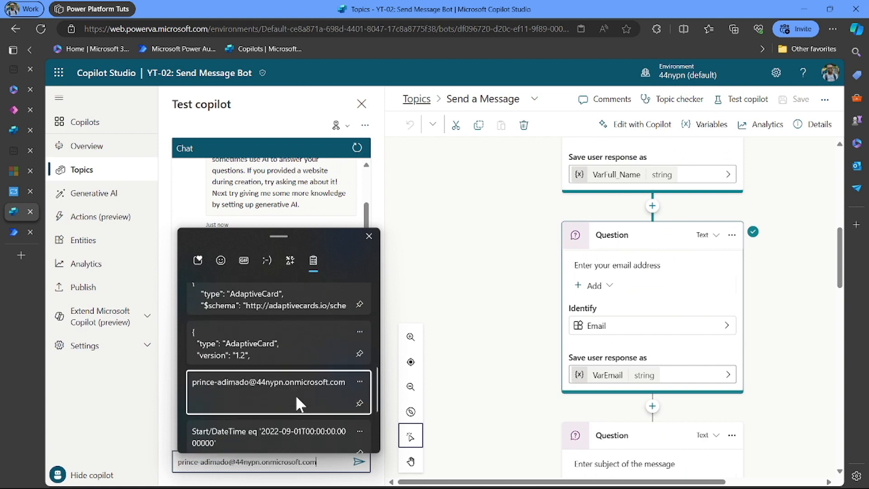
{"action": "key", "text": "Return"}
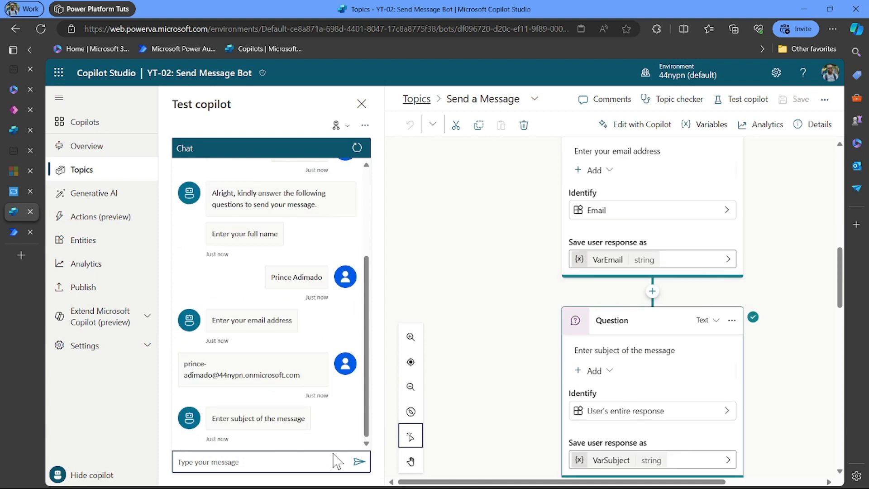
{"action": "type", "text": "Power Platform"}
{"action": "key", "text": "Return"}
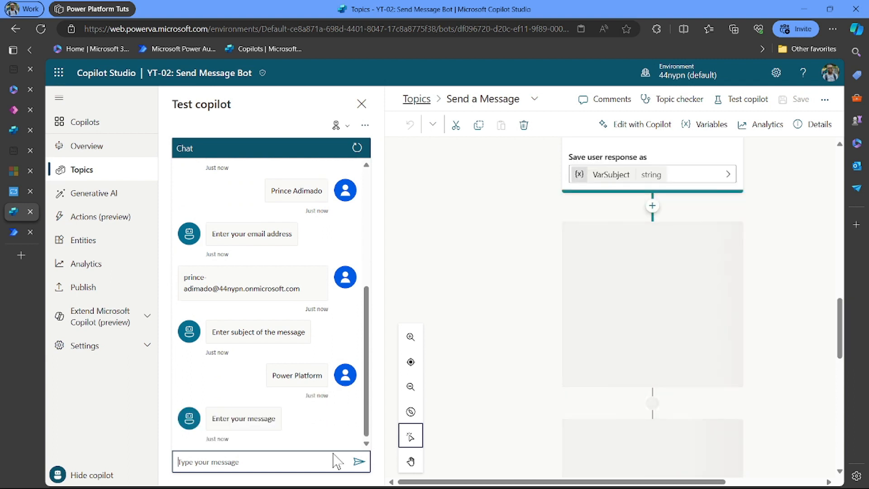
{"action": "key", "text": "super+v"}
{"action": "left_click", "coordinate": [295, 416]}
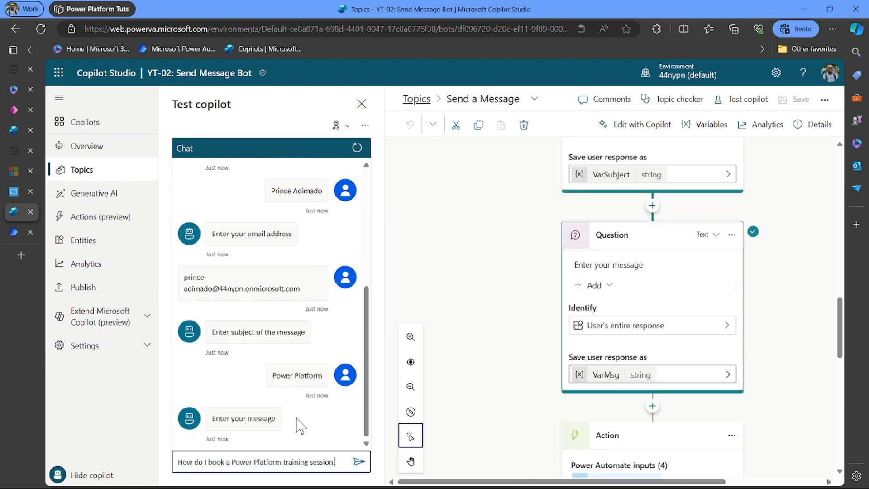
{"action": "key", "text": "Return"}
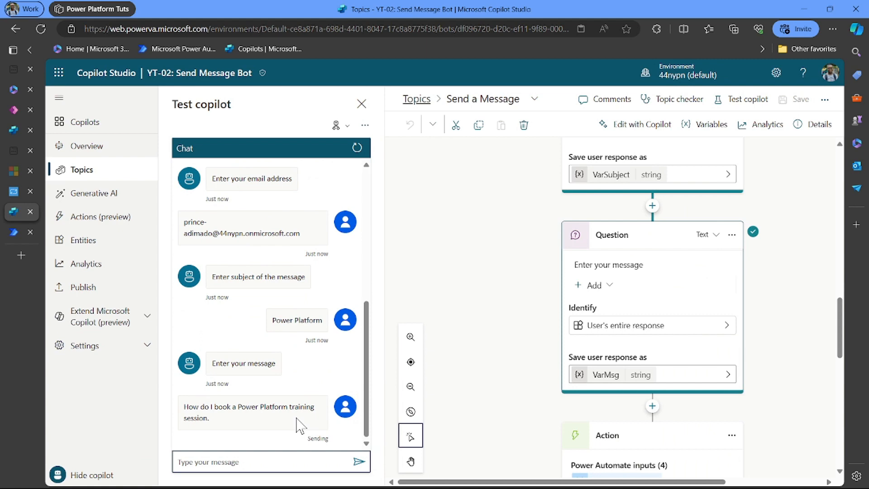
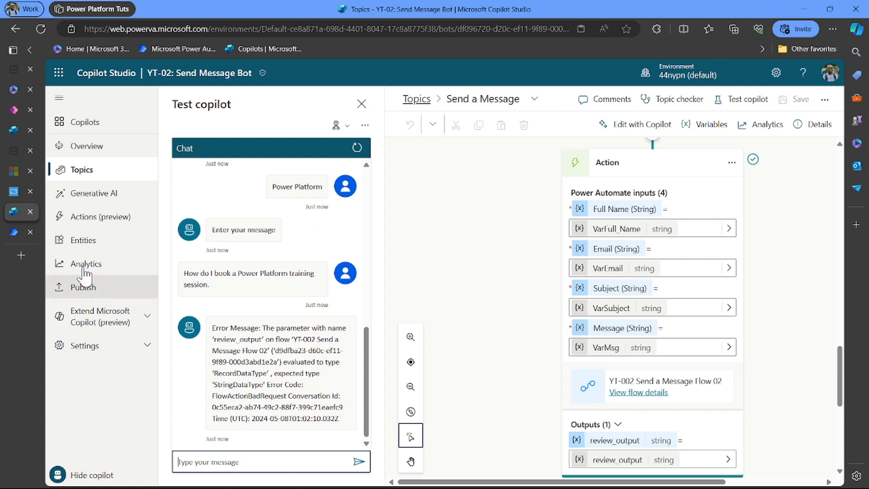
- Return to the YT-002 Send a Message Flow 02 designer in Power Automate
{"action": "left_click", "coordinate": [13, 231]}
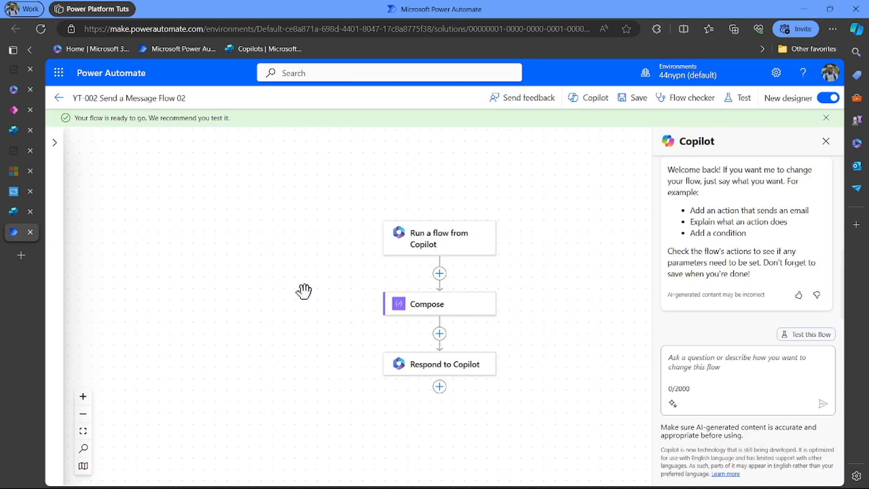
- Insert a built-in Variable 'Initialize variable' action right after the Compose step
{"action": "left_click", "coordinate": [439, 334]}
{"action": "left_click", "coordinate": [495, 327]}
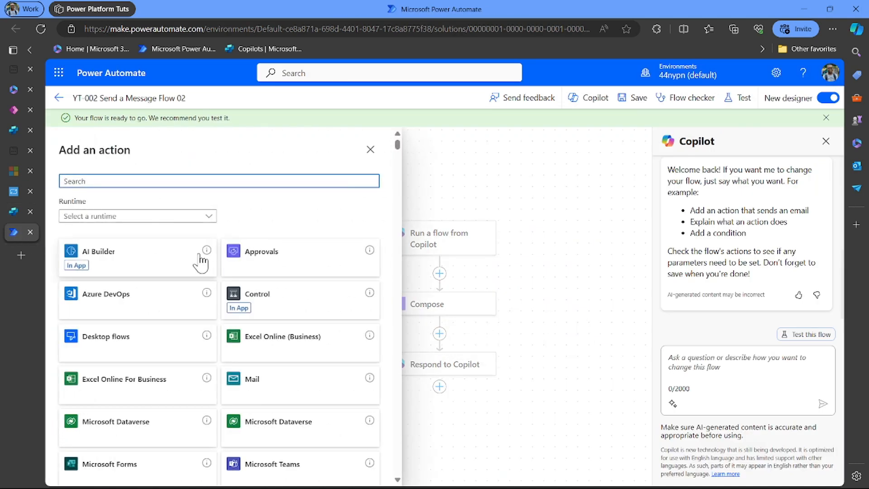
{"action": "left_click", "coordinate": [148, 217]}
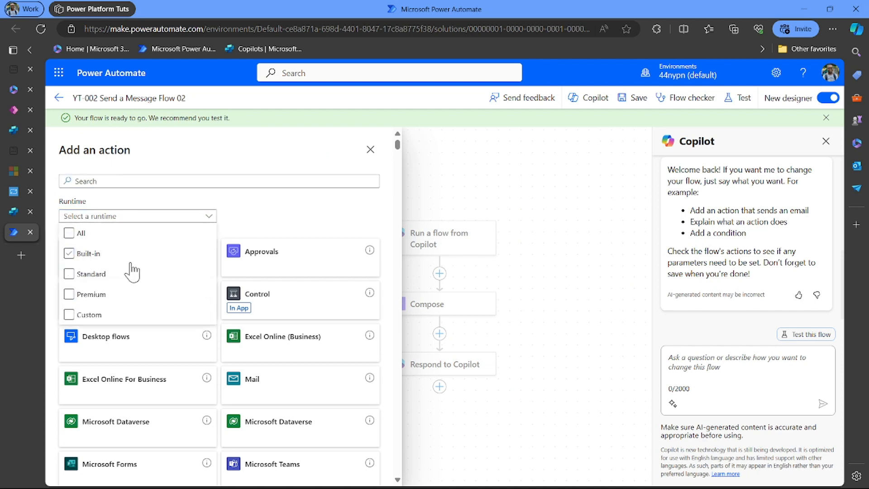
{"action": "left_click", "coordinate": [108, 254]}
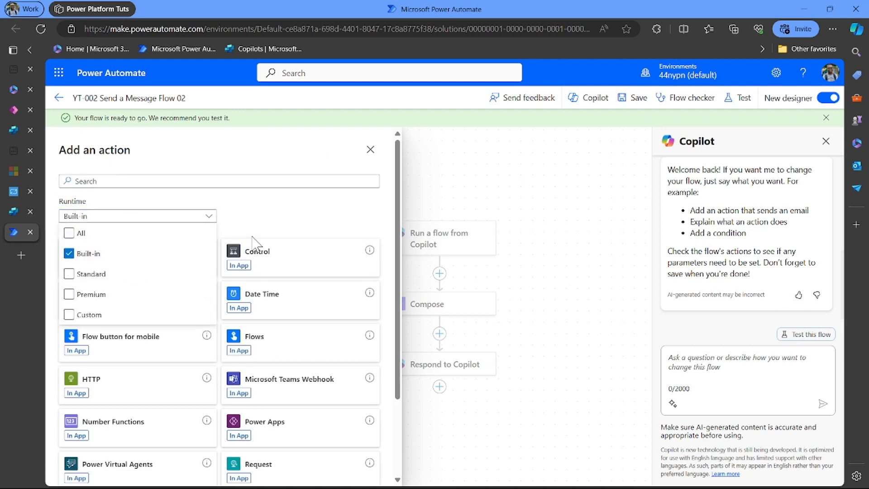
{"action": "left_click", "coordinate": [267, 221]}
{"action": "scroll", "coordinate": [291, 352], "scroll_direction": "down", "scroll_amount": 3}
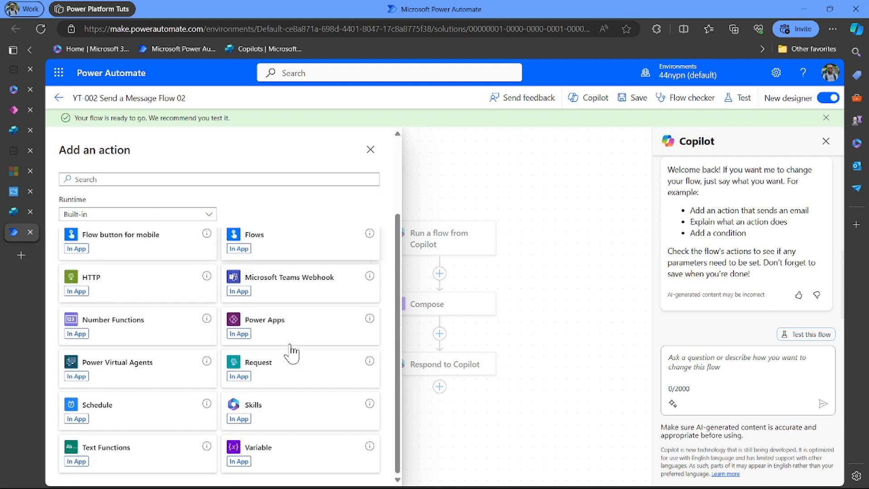
{"action": "left_click", "coordinate": [312, 469]}
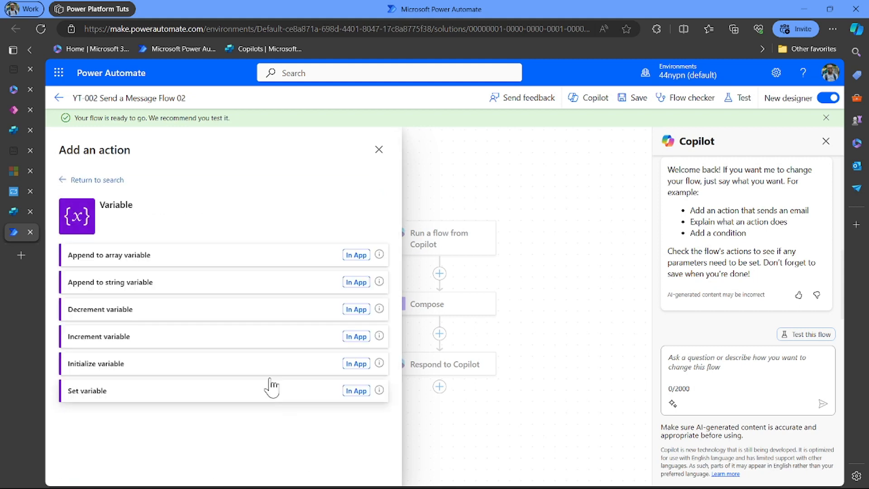
{"action": "left_click", "coordinate": [214, 366]}
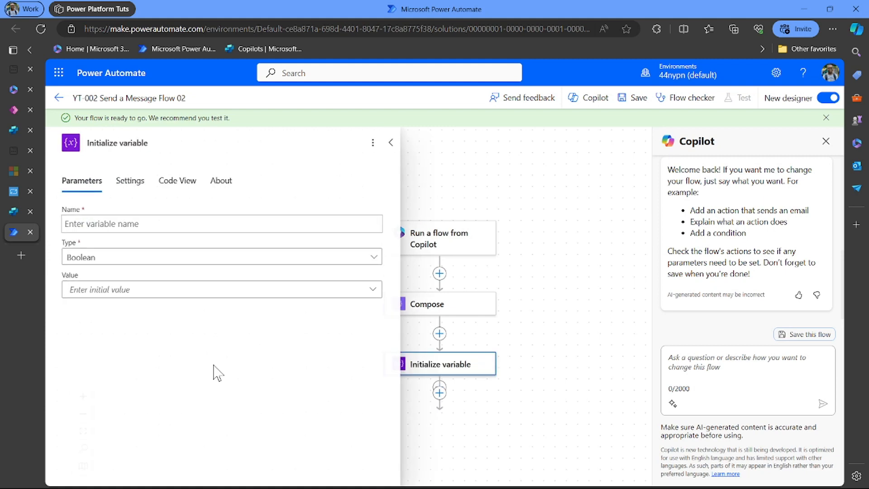
- Name the variable review_msg_output, type String, with initial value msg
{"action": "left_click", "coordinate": [149, 223]}
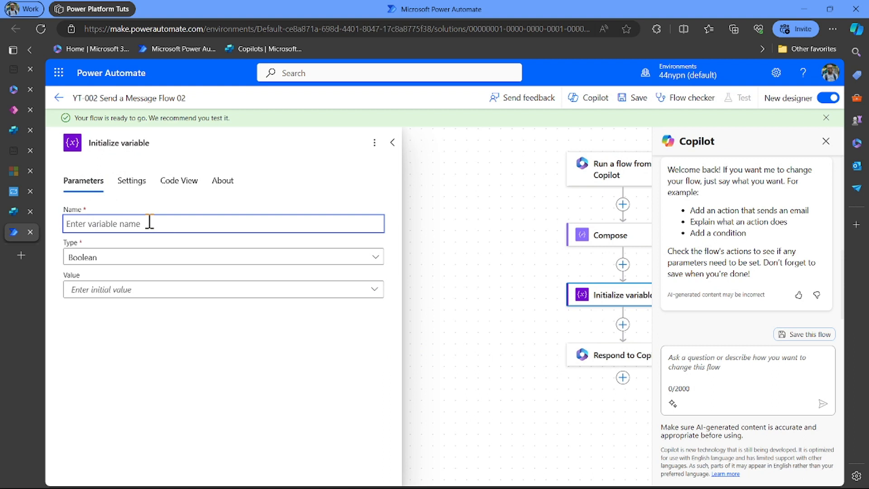
{"action": "type", "text": "re"}
{"action": "key", "text": "BackSpace"}
{"action": "key", "text": "BackSpace"}
{"action": "type", "text": "view"}
{"action": "type", "text": "_send"}
{"action": "key", "text": "BackSpace"}
{"action": "key", "text": "BackSpace"}
{"action": "key", "text": "BackSpace"}
{"action": "key", "text": "BackSpace"}
{"action": "key", "text": "BackSpace"}
{"action": "type", "text": "_messa"}
{"action": "key", "text": "BackSpace"}
{"action": "key", "text": "BackSpace"}
{"action": "key", "text": "BackSpace"}
{"action": "type", "text": "g_output"}
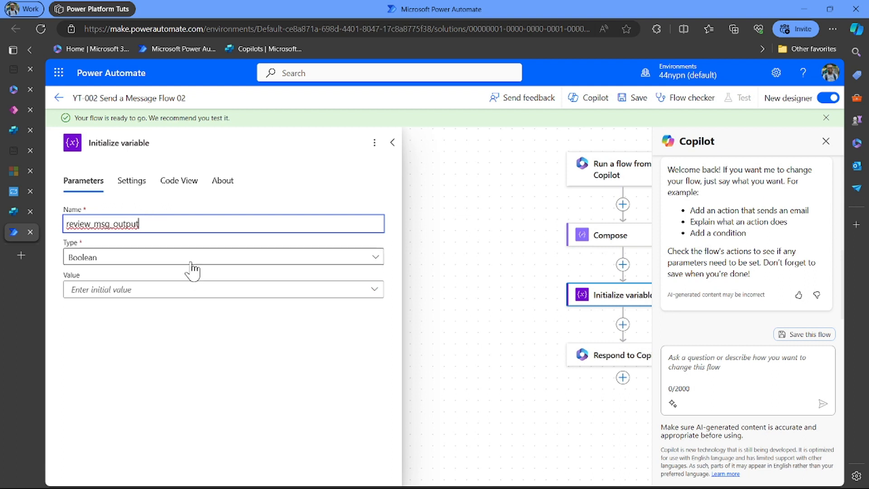
{"action": "left_click", "coordinate": [192, 270]}
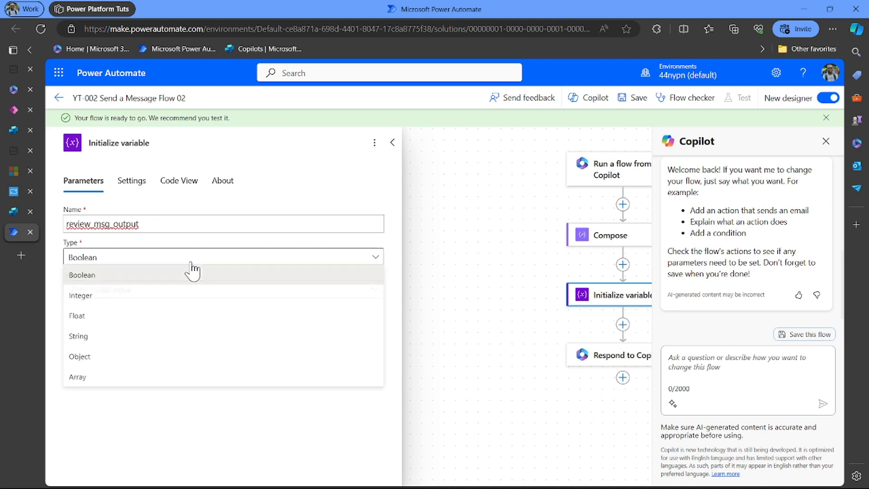
{"action": "left_click", "coordinate": [140, 340]}
{"action": "left_click", "coordinate": [143, 289]}
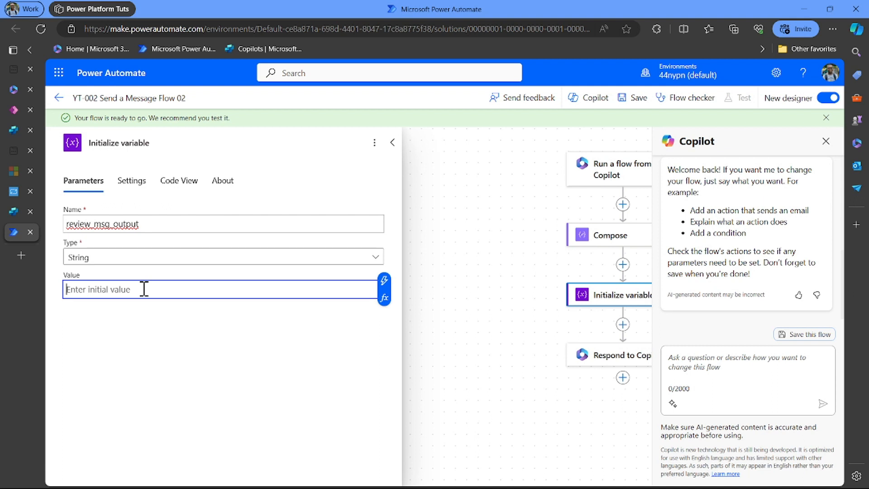
{"action": "type", "text": "msg"}
{"action": "left_click", "coordinate": [395, 141]}
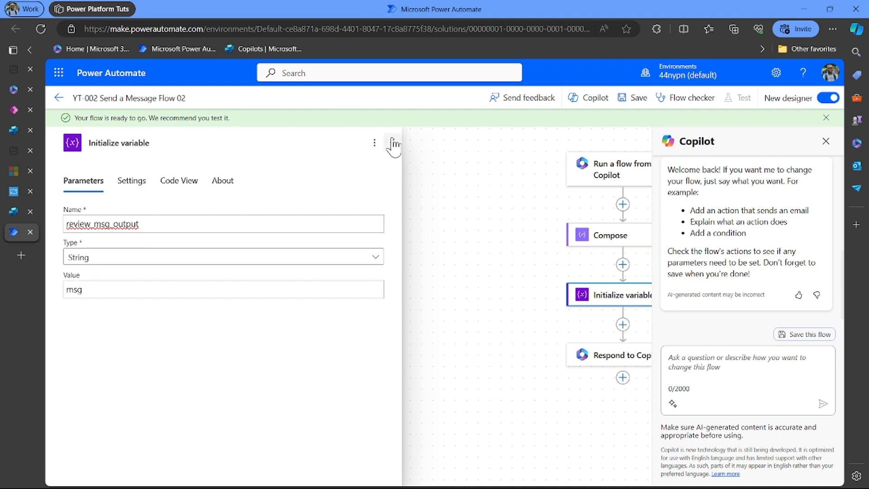
{"action": "left_click", "coordinate": [393, 142]}
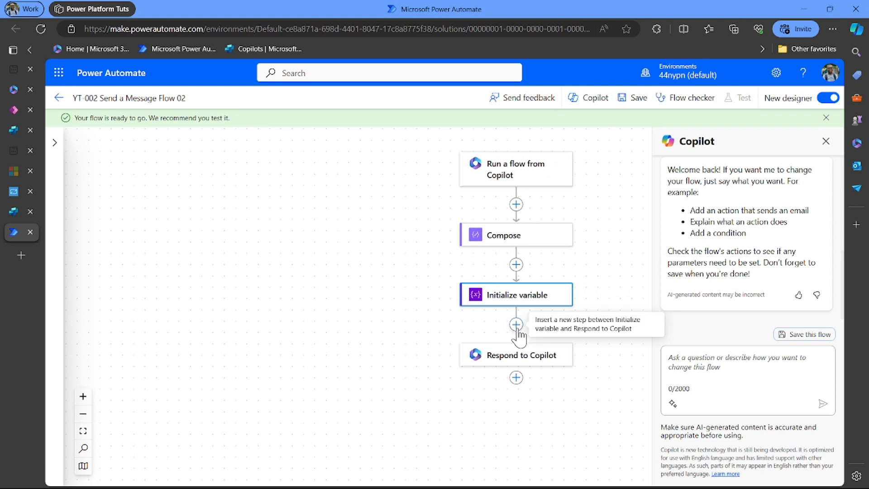
- Add a built-in Variable 'Set variable' action after Initialize variable
{"action": "left_click", "coordinate": [516, 324]}
{"action": "left_click", "coordinate": [573, 315]}
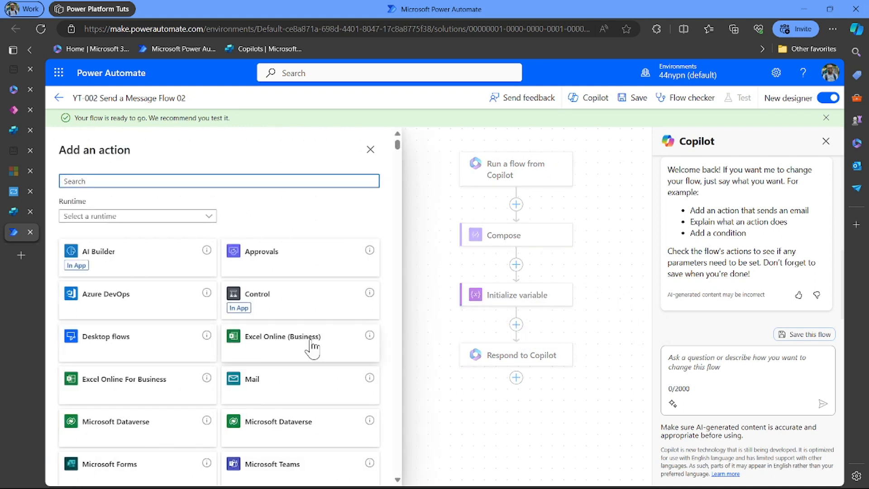
{"action": "left_click", "coordinate": [165, 221]}
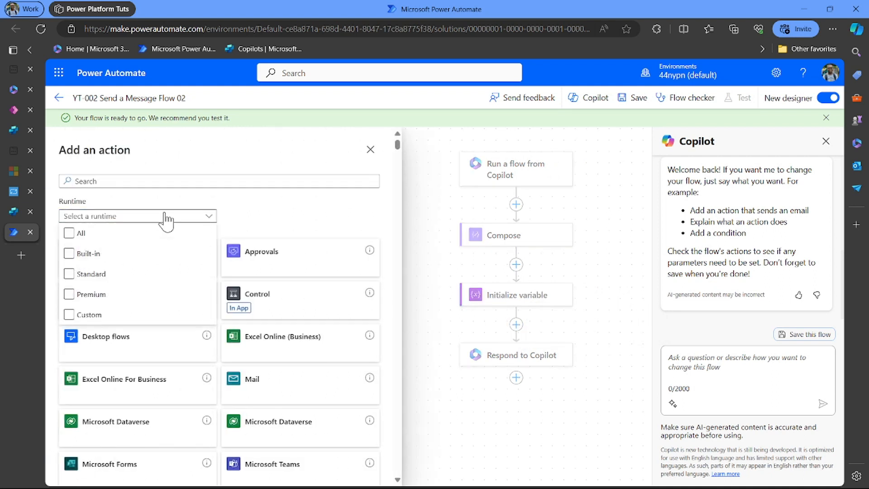
{"action": "left_click", "coordinate": [103, 257]}
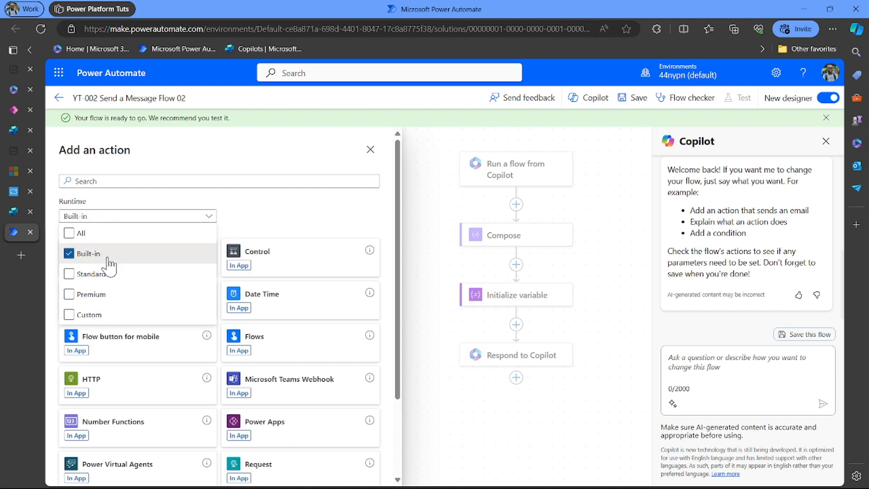
{"action": "left_click", "coordinate": [302, 227]}
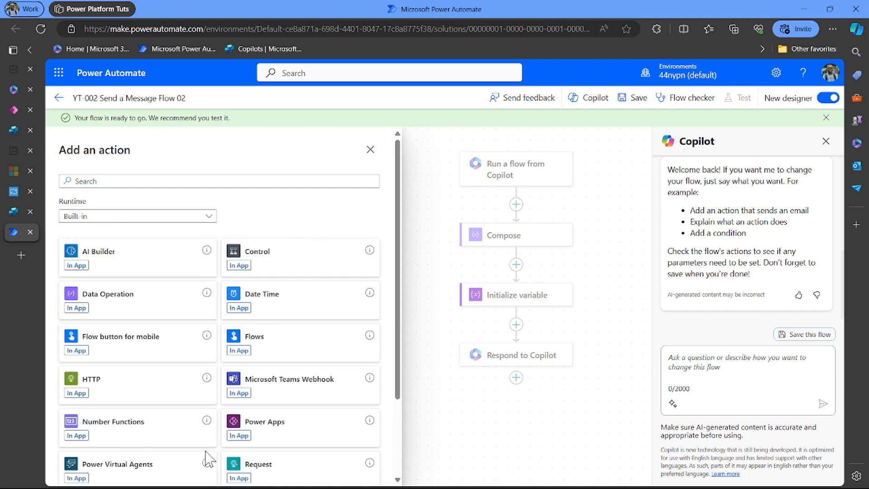
{"action": "scroll", "coordinate": [204, 460], "scroll_direction": "down", "scroll_amount": 2}
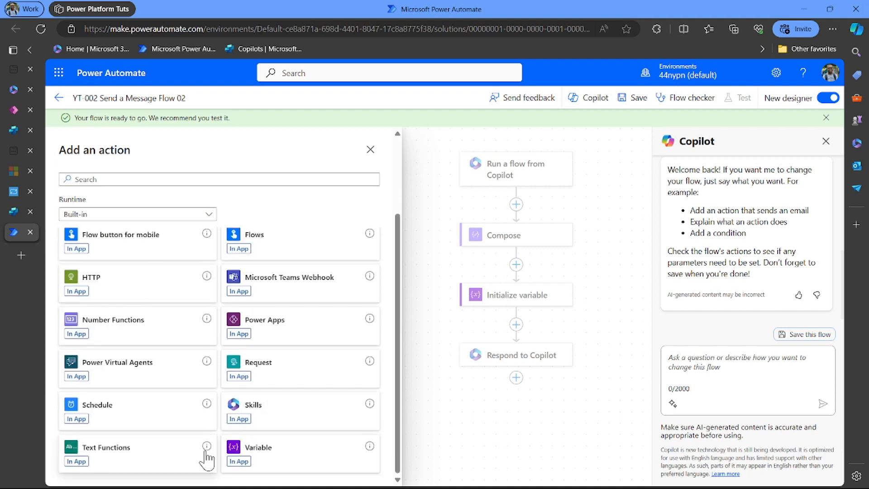
{"action": "left_click", "coordinate": [286, 458]}
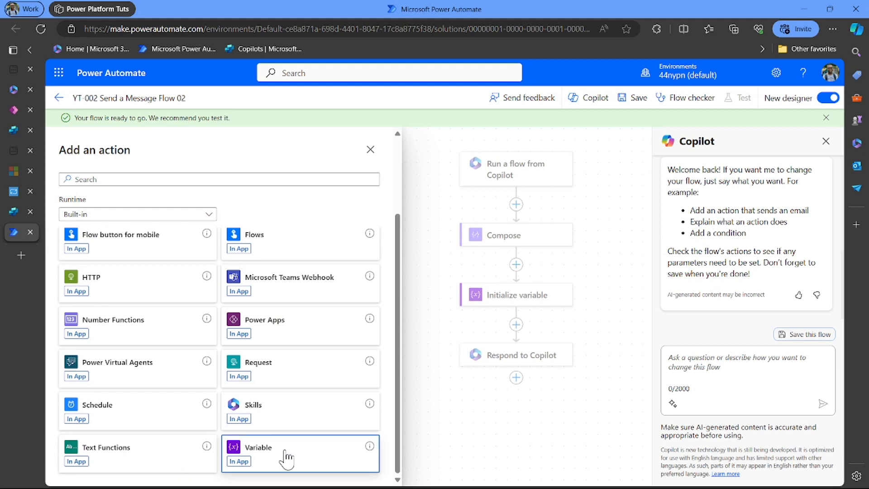
{"action": "left_click", "coordinate": [194, 392]}
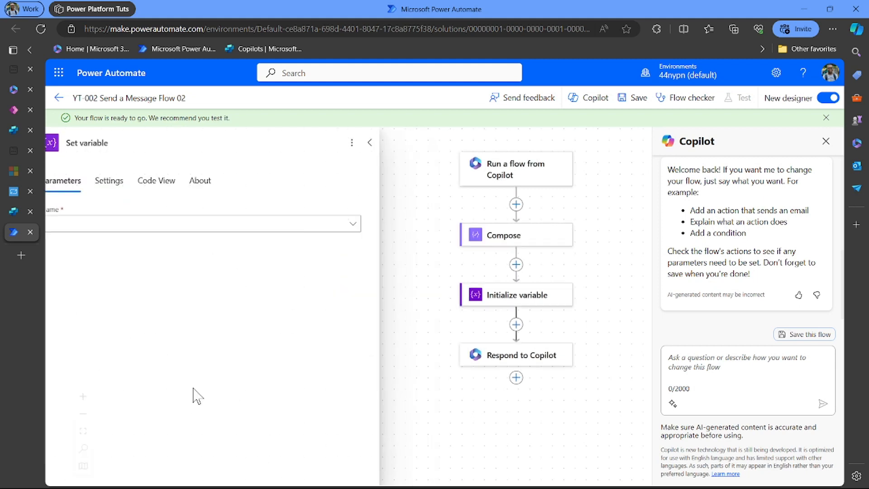
- Set review_msg_output to the Compose step's Outputs
{"action": "left_click", "coordinate": [158, 224]}
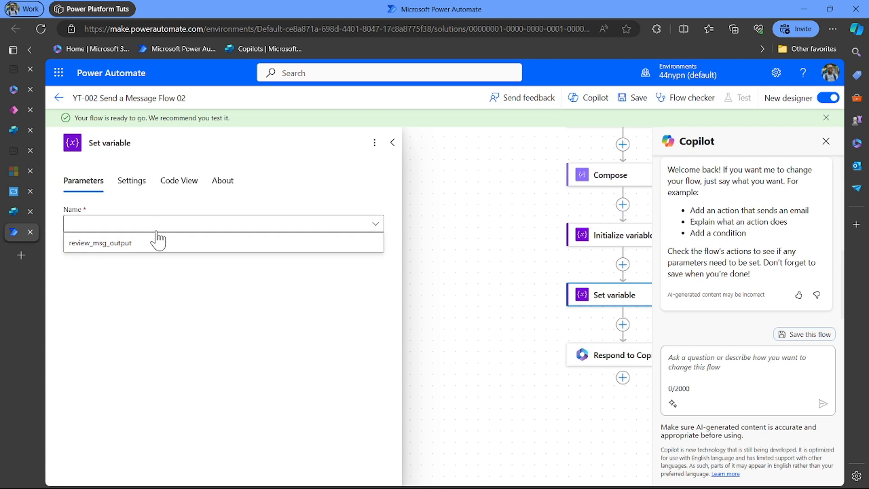
{"action": "left_click", "coordinate": [158, 247]}
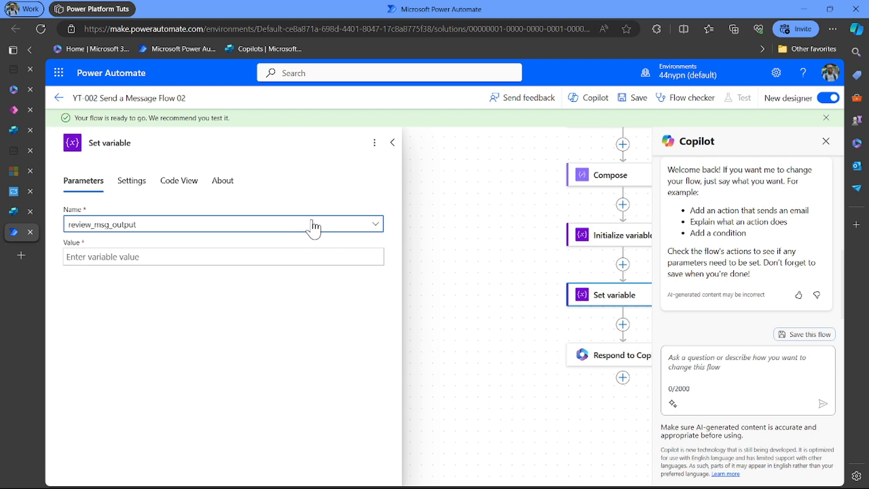
{"action": "left_click", "coordinate": [232, 263]}
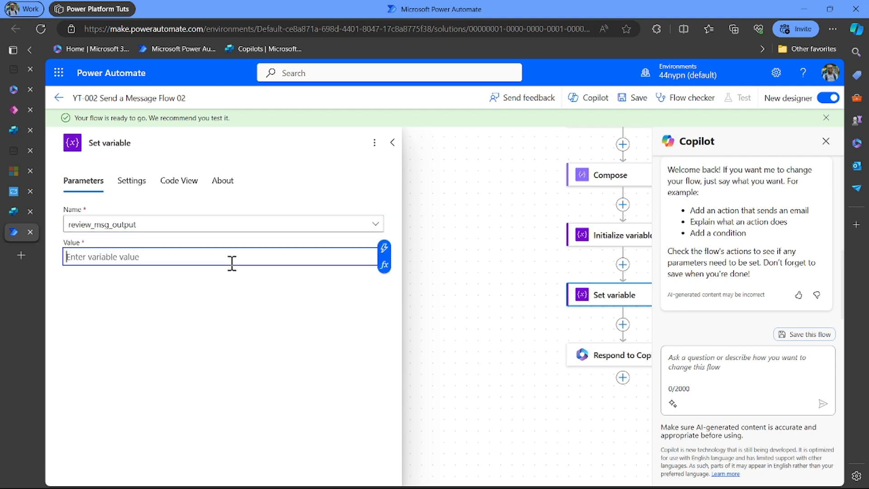
{"action": "left_click", "coordinate": [382, 248]}
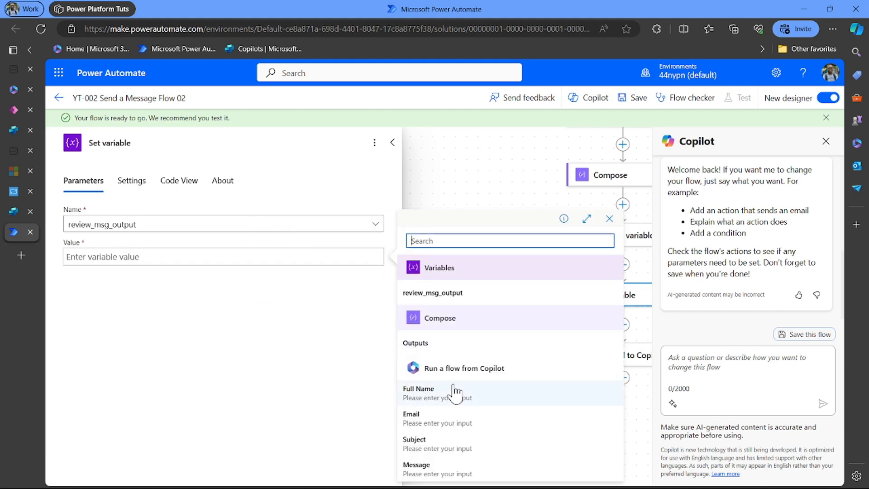
{"action": "scroll", "coordinate": [453, 385], "scroll_direction": "down", "scroll_amount": 1}
{"action": "scroll", "coordinate": [454, 385], "scroll_direction": "up", "scroll_amount": 1}
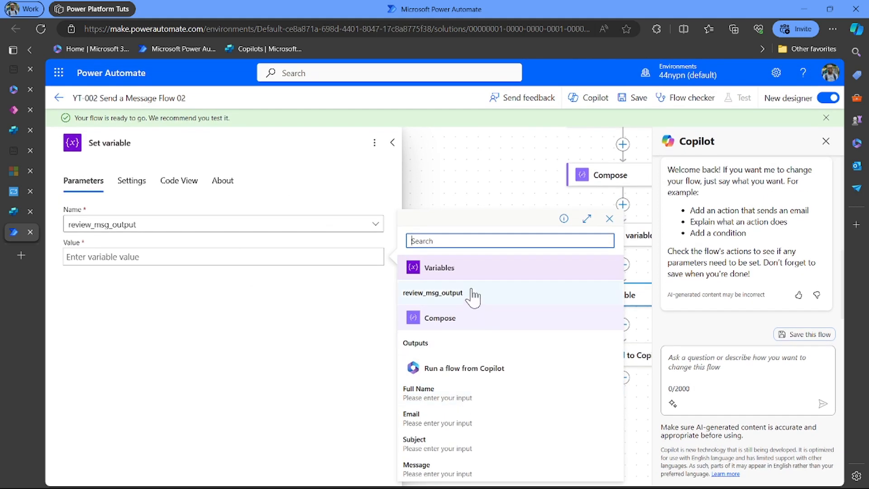
{"action": "left_click", "coordinate": [459, 345]}
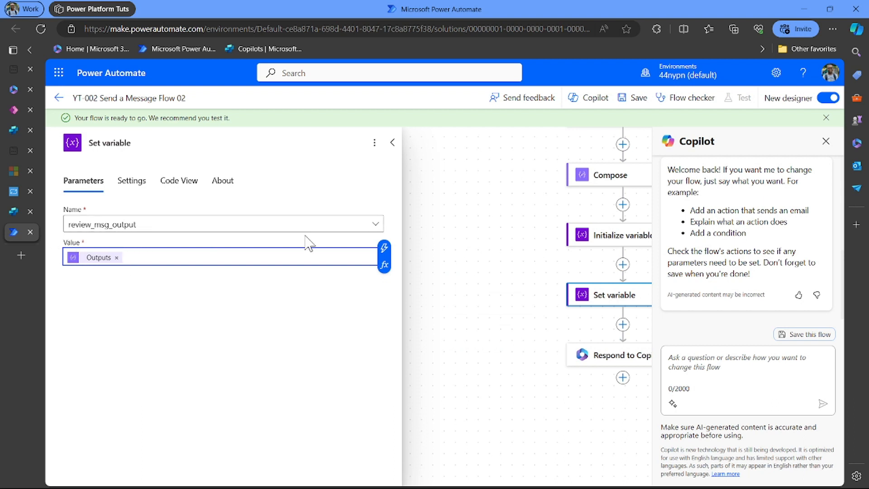
{"action": "left_click", "coordinate": [389, 148]}
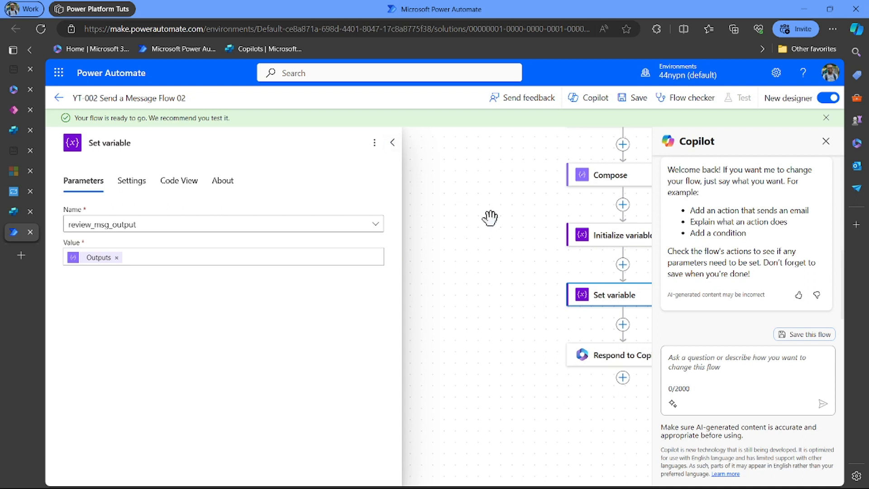
{"action": "left_click", "coordinate": [394, 150]}
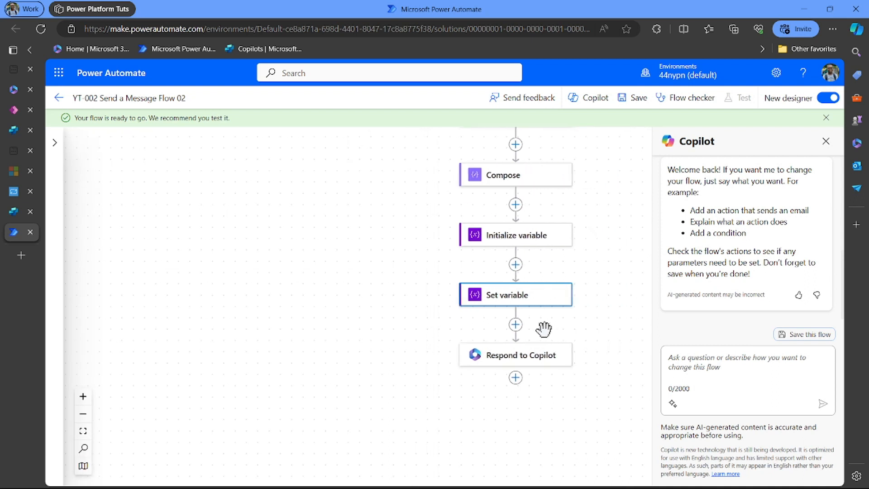
- Make Respond to Copilot return review_msg_output as review_output, then save the flow
{"action": "left_click", "coordinate": [541, 357]}
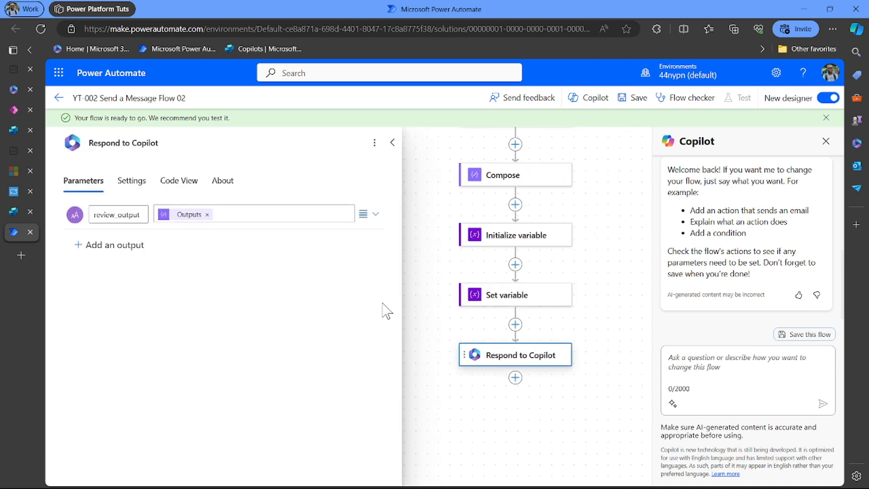
{"action": "left_click", "coordinate": [208, 215]}
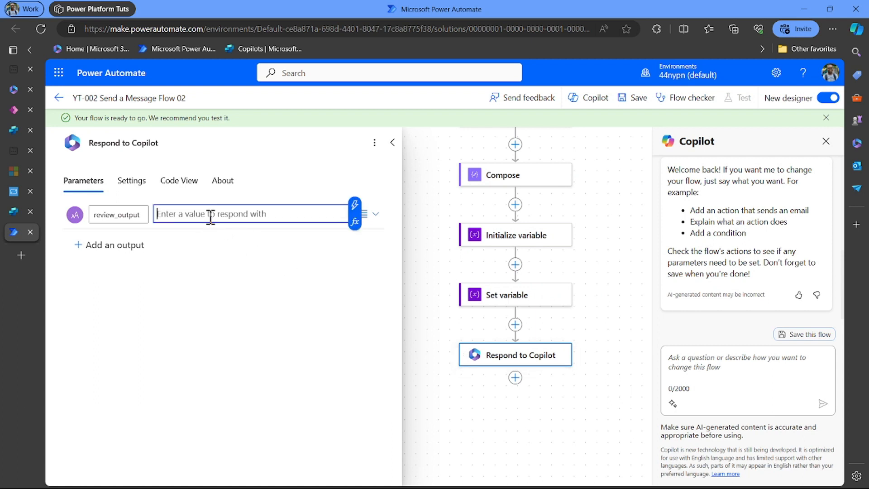
{"action": "left_click", "coordinate": [354, 207]}
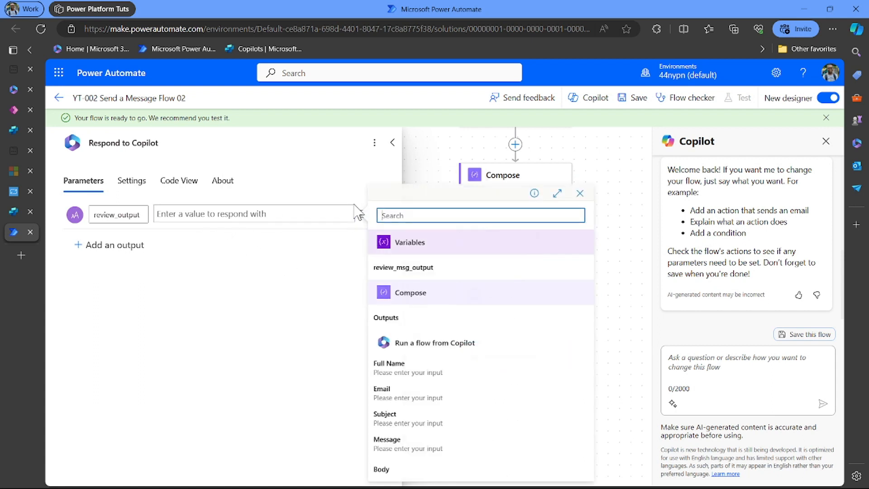
{"action": "left_click", "coordinate": [424, 270]}
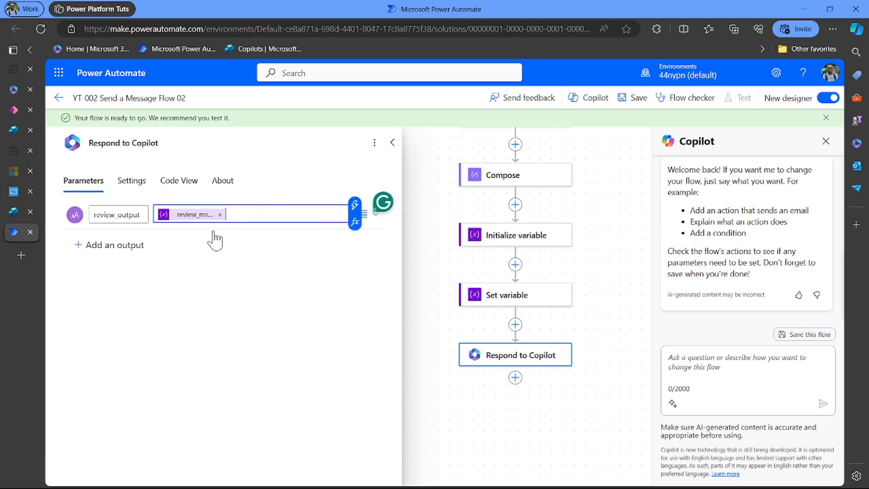
{"action": "left_click", "coordinate": [394, 144]}
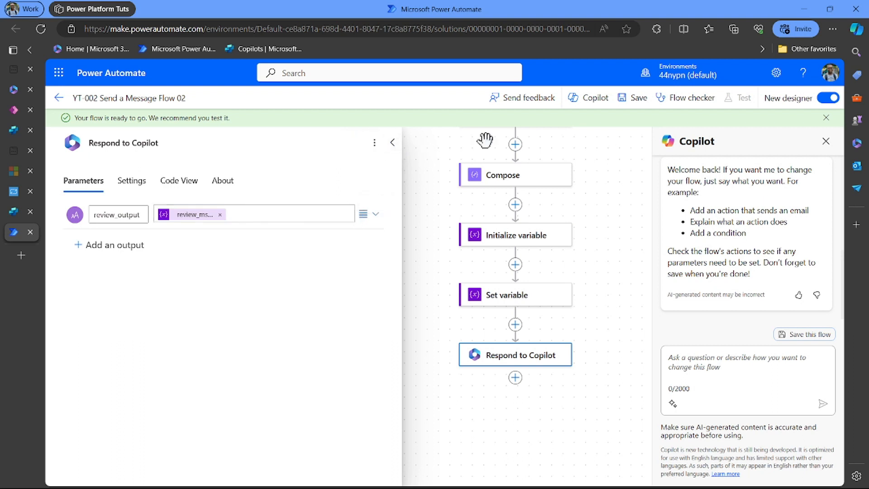
{"action": "left_click", "coordinate": [397, 144]}
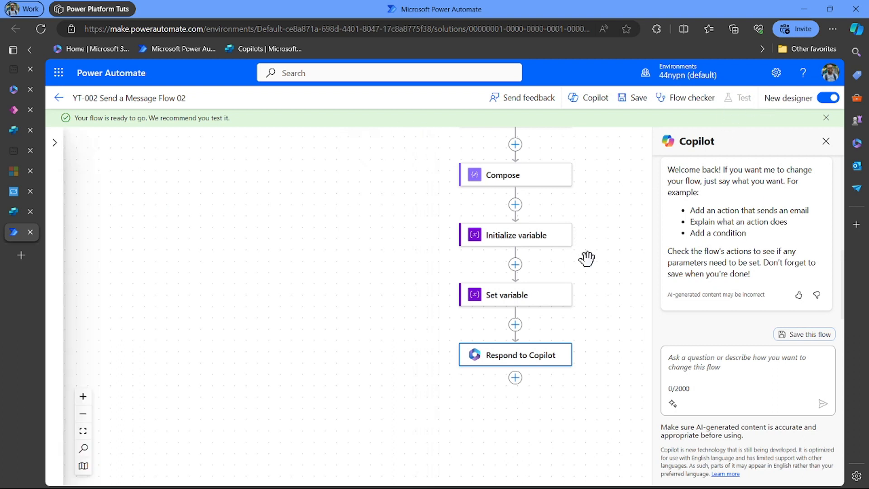
{"action": "left_click", "coordinate": [597, 267]}
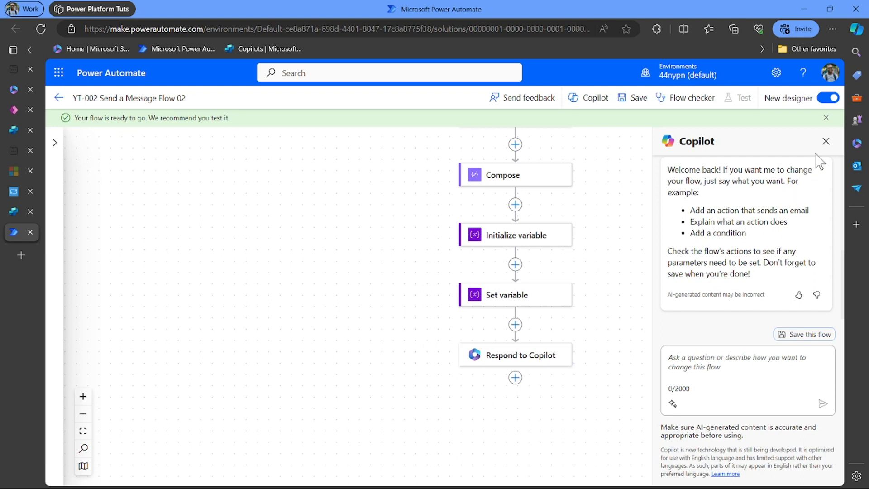
{"action": "left_click", "coordinate": [630, 108]}
- Refresh the topic's flow action so review_output loads as a string output
{"action": "left_click", "coordinate": [4, 215]}
{"action": "scroll", "coordinate": [437, 343], "scroll_direction": "down", "scroll_amount": 5}
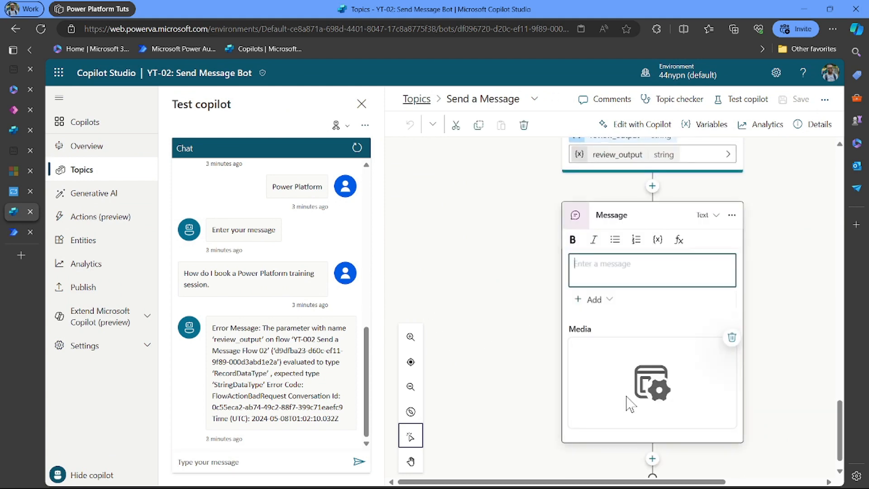
{"action": "scroll", "coordinate": [630, 402], "scroll_direction": "up", "scroll_amount": 1}
{"action": "scroll", "coordinate": [630, 403], "scroll_direction": "up", "scroll_amount": 3}
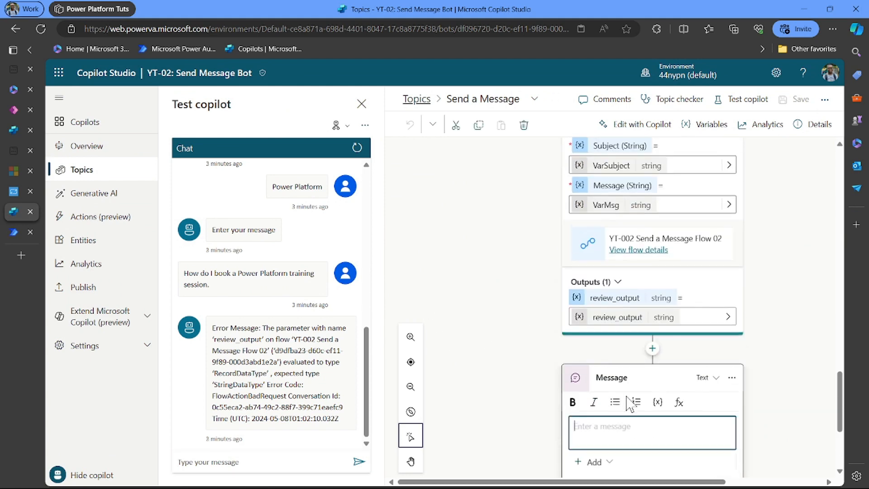
{"action": "scroll", "coordinate": [627, 404], "scroll_direction": "up", "scroll_amount": 3}
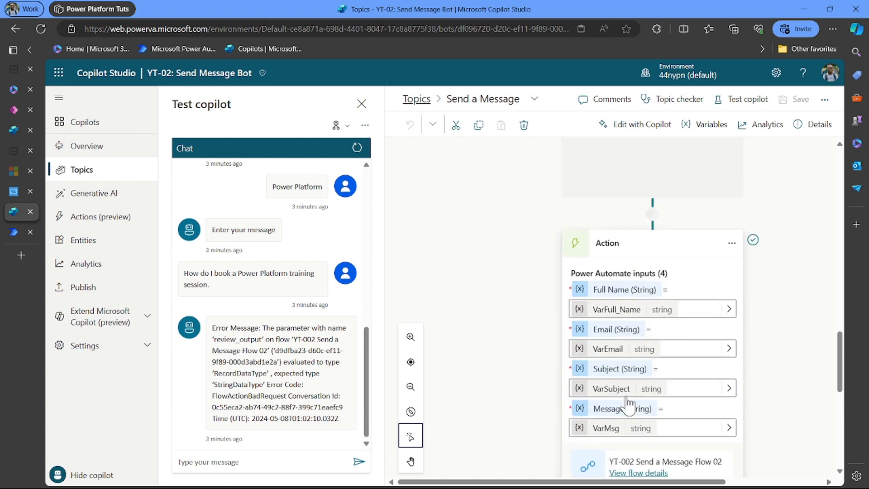
{"action": "left_click", "coordinate": [732, 243]}
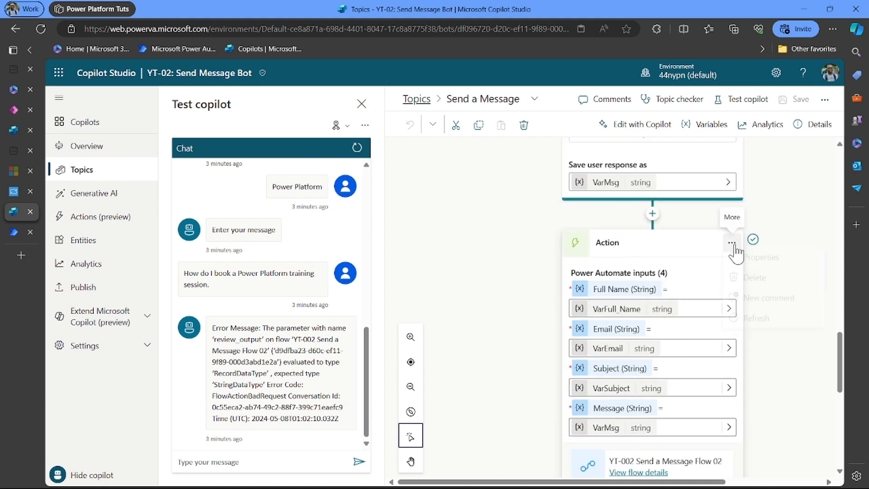
{"action": "left_click", "coordinate": [772, 324]}
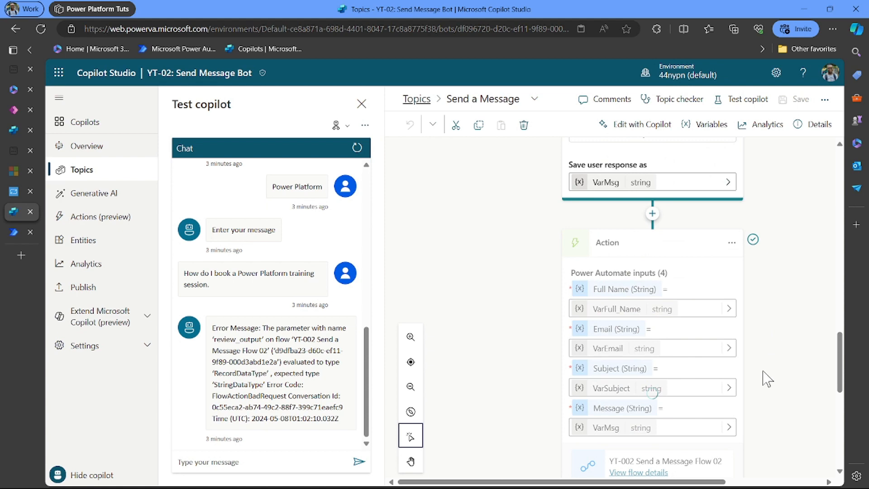
{"action": "scroll", "coordinate": [765, 391], "scroll_direction": "down", "scroll_amount": 7}
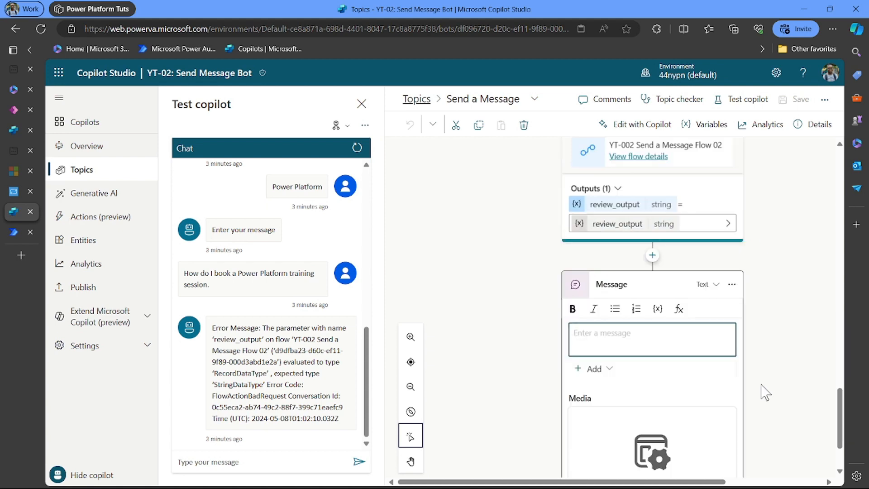
{"action": "scroll", "coordinate": [765, 392], "scroll_direction": "down", "scroll_amount": 2}
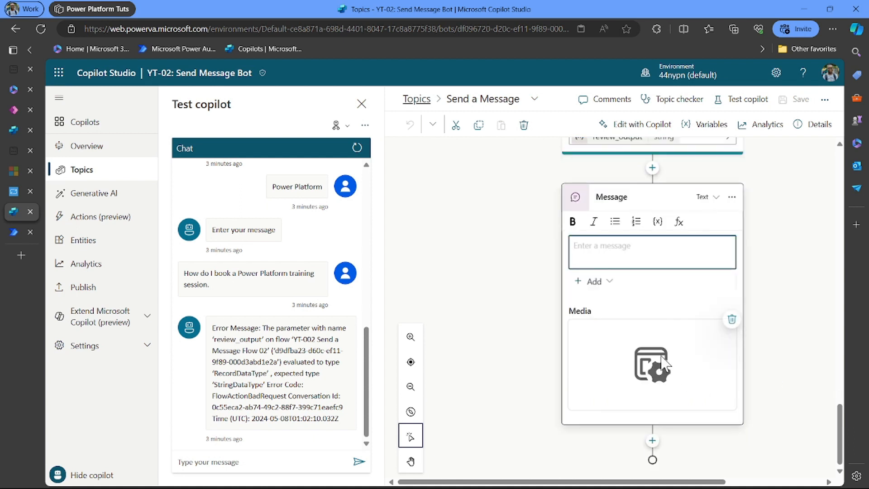
- Replace the empty Message node with a new message holding an adaptive card
{"action": "left_click", "coordinate": [732, 198]}
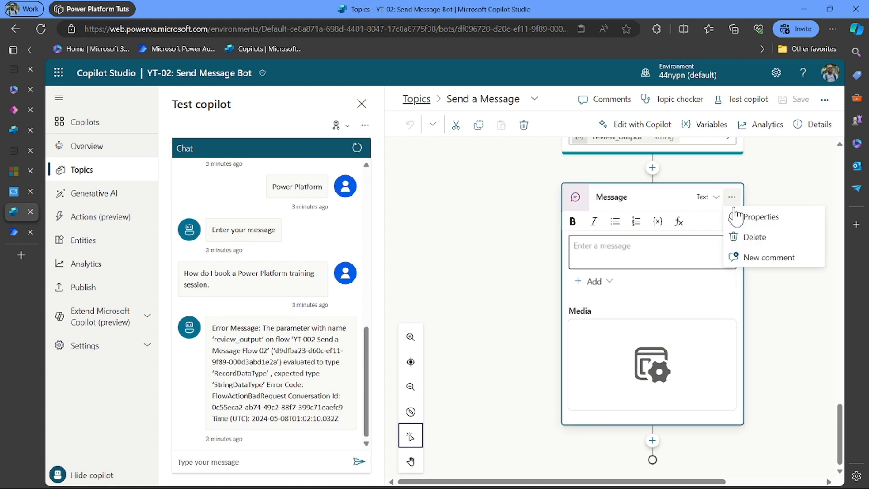
{"action": "left_click", "coordinate": [757, 237]}
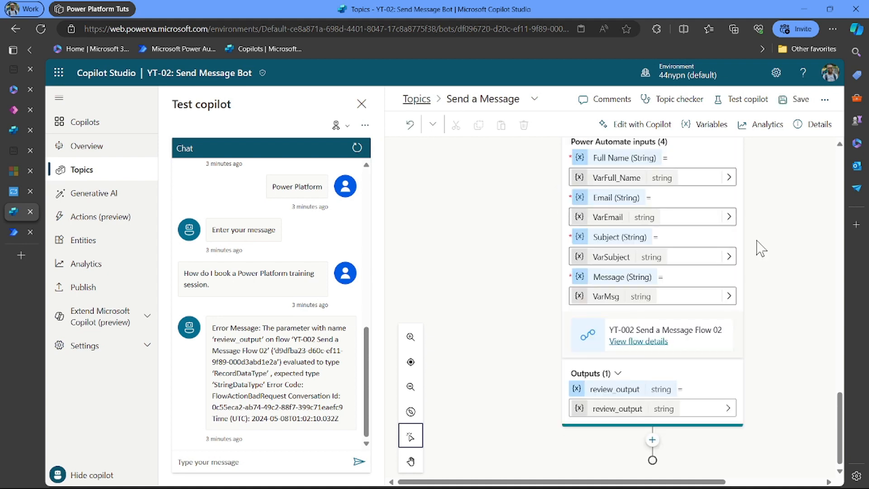
{"action": "left_click", "coordinate": [652, 440]}
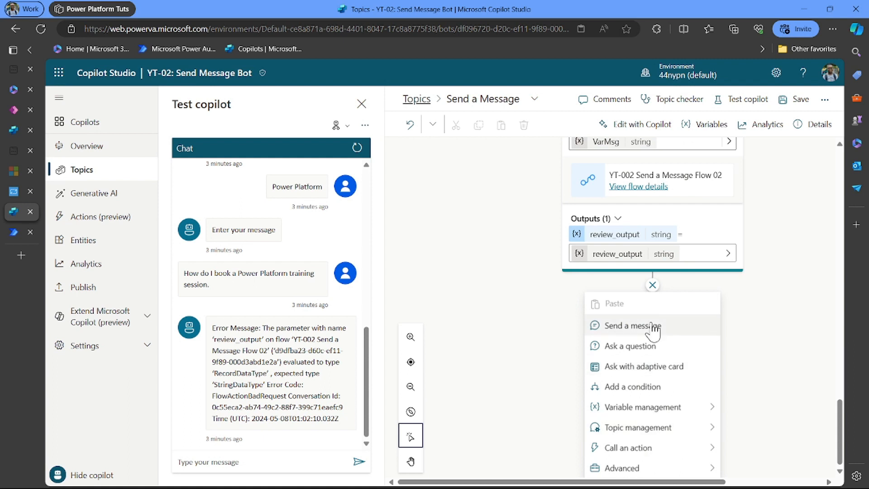
{"action": "left_click", "coordinate": [654, 327]}
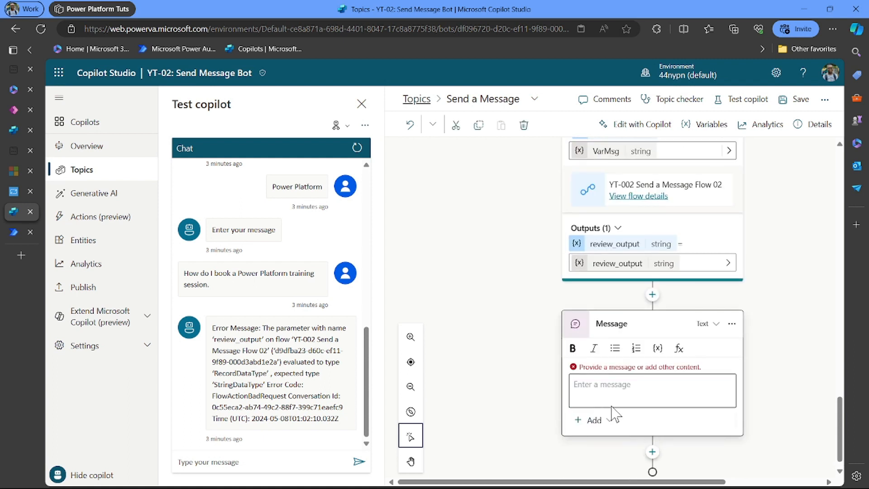
{"action": "left_click", "coordinate": [604, 420]}
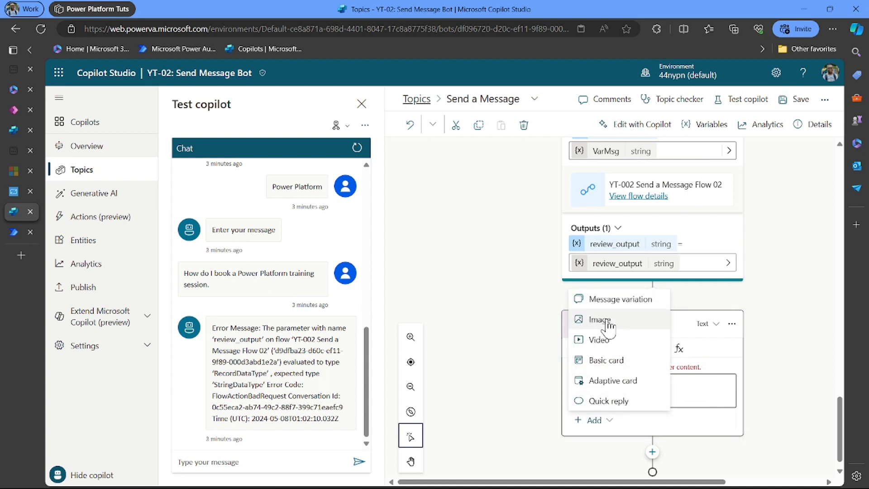
{"action": "left_click", "coordinate": [619, 383]}
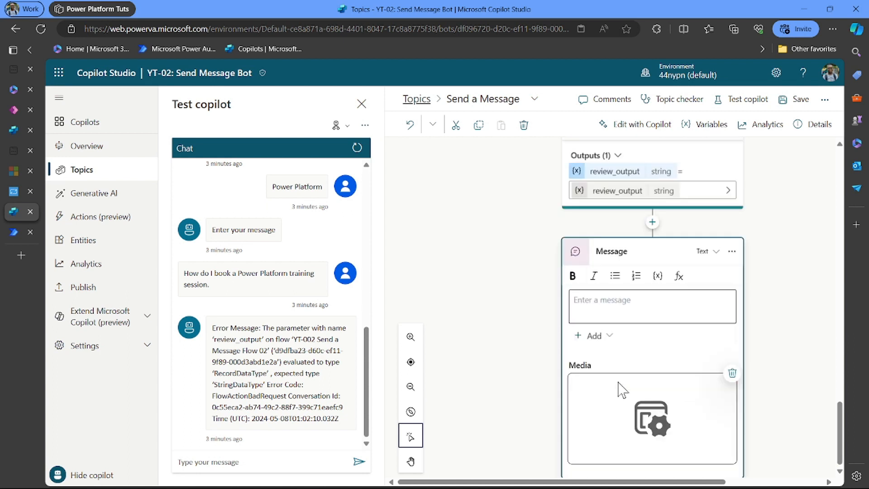
- Set the adaptive card formula to Topic.review_output and save the topic
{"action": "left_click", "coordinate": [714, 207]}
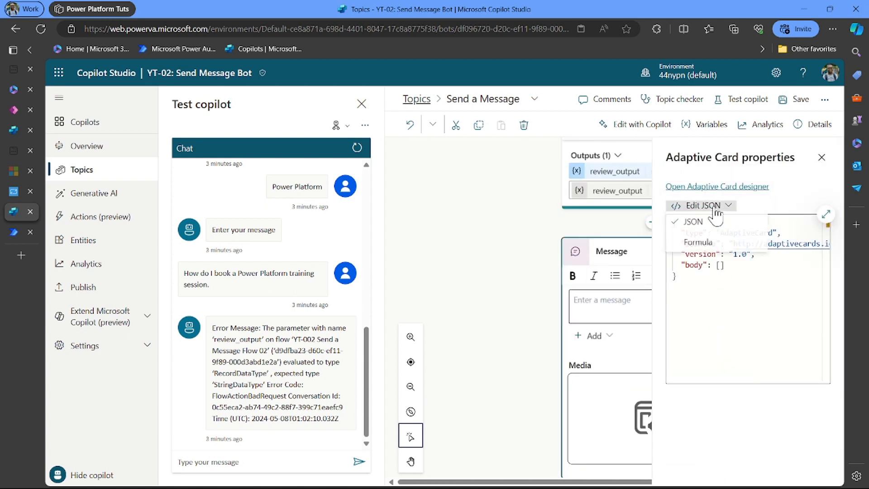
{"action": "left_click", "coordinate": [706, 239]}
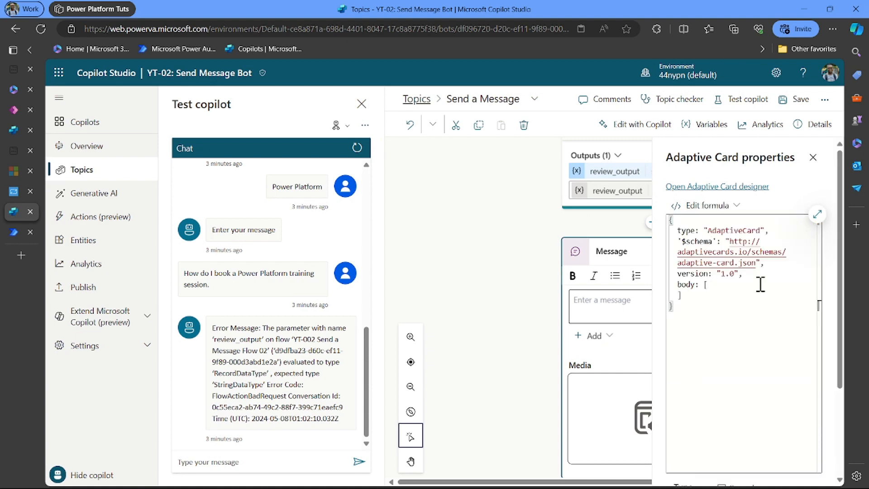
{"action": "left_click", "coordinate": [818, 214]}
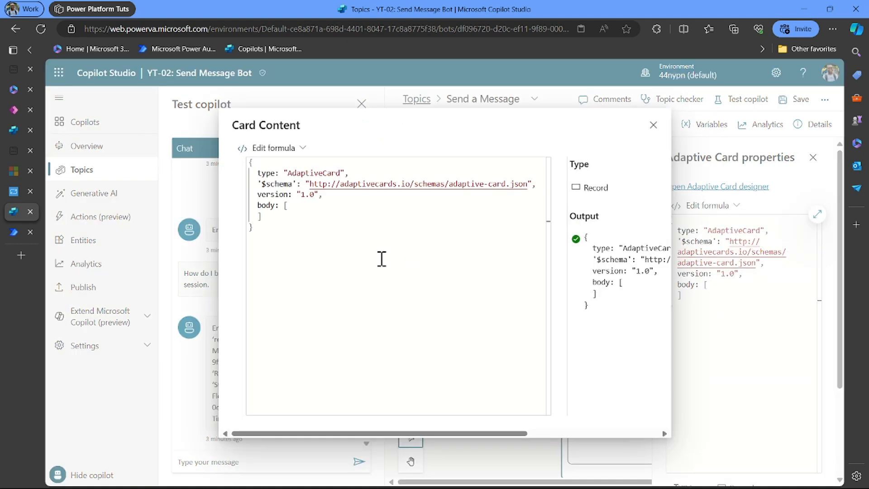
{"action": "left_click_drag", "start_coordinate": [305, 248], "coordinate": [233, 169]}
{"action": "key", "text": "Delete"}
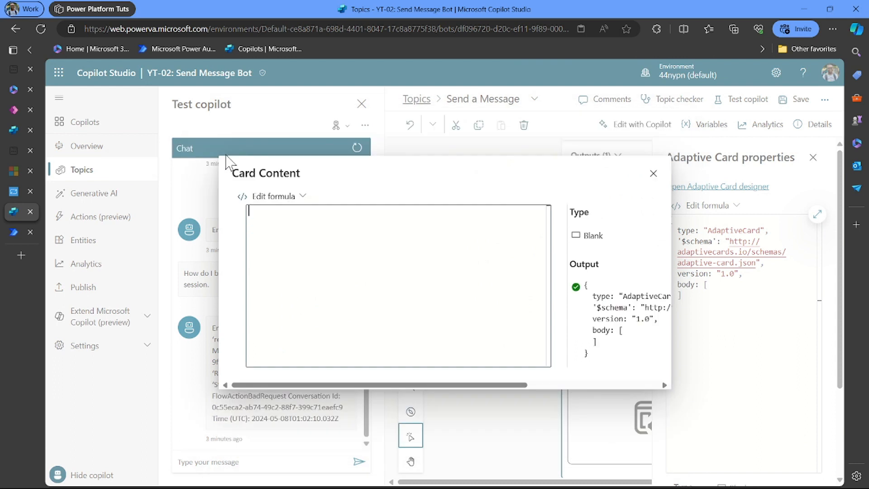
{"action": "type", "text": "Topic."}
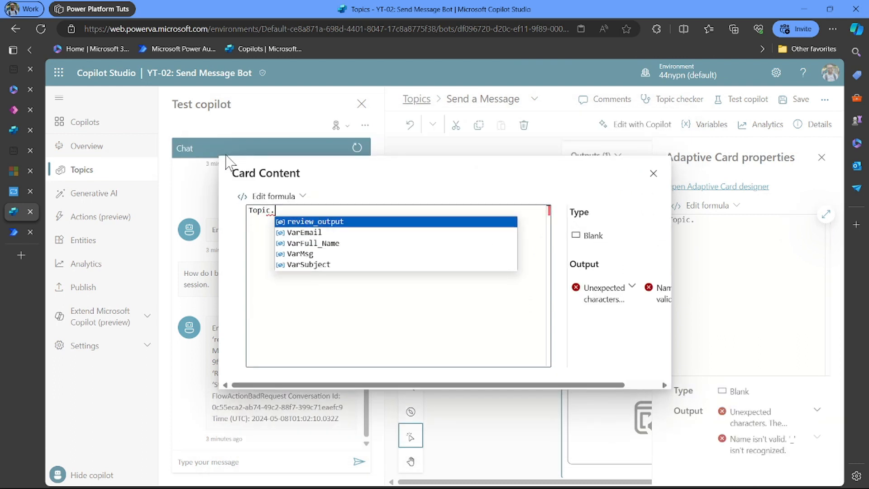
{"action": "left_click", "coordinate": [341, 222]}
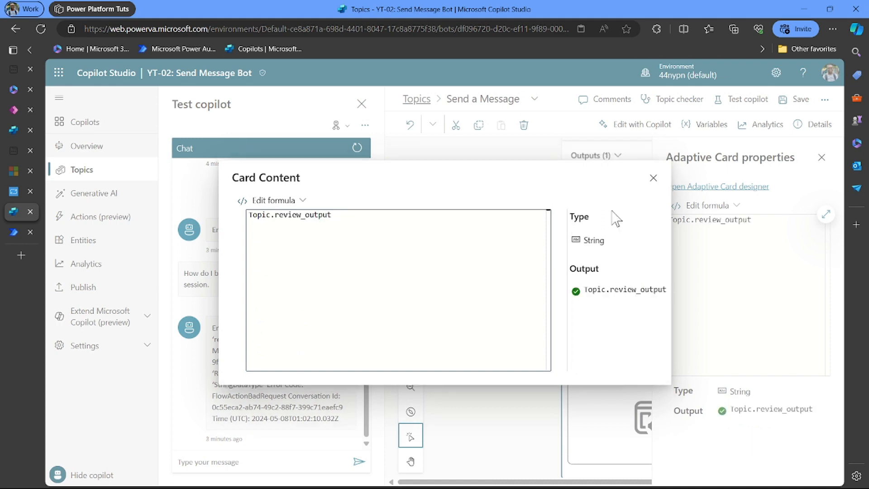
{"action": "left_click", "coordinate": [653, 178]}
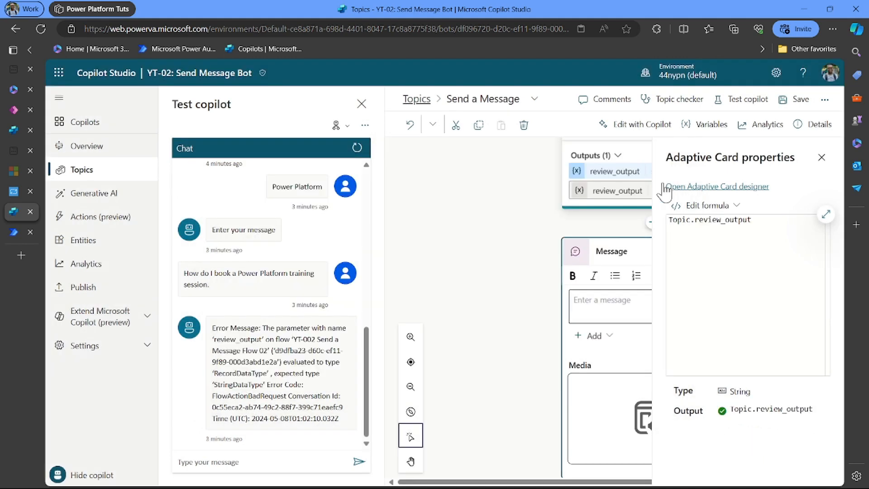
{"action": "left_click", "coordinate": [821, 157]}
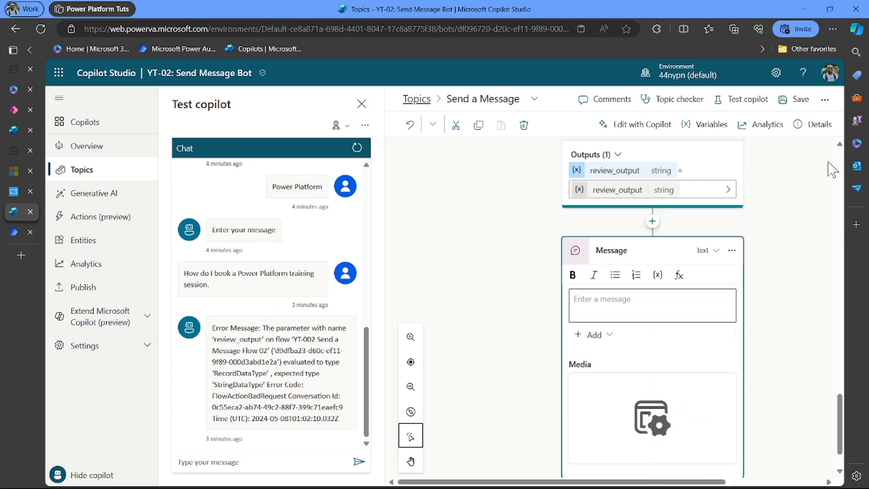
{"action": "left_click", "coordinate": [800, 101]}
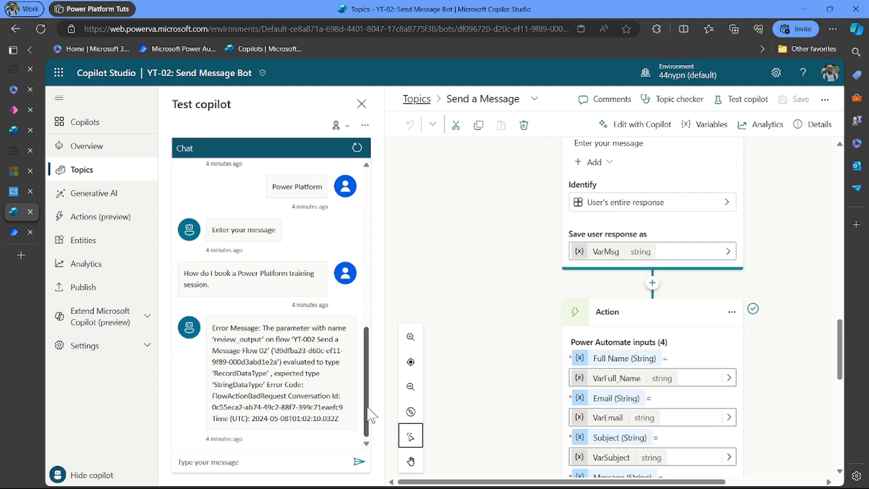
- Restart the test chat to clear the earlier review_output error conversation
{"action": "left_click_drag", "start_coordinate": [370, 414], "coordinate": [401, 483]}
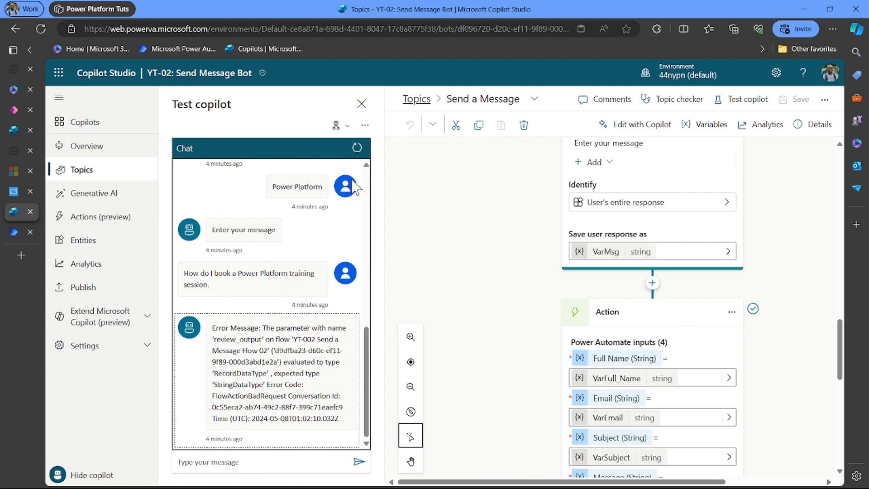
{"action": "left_click", "coordinate": [357, 149]}
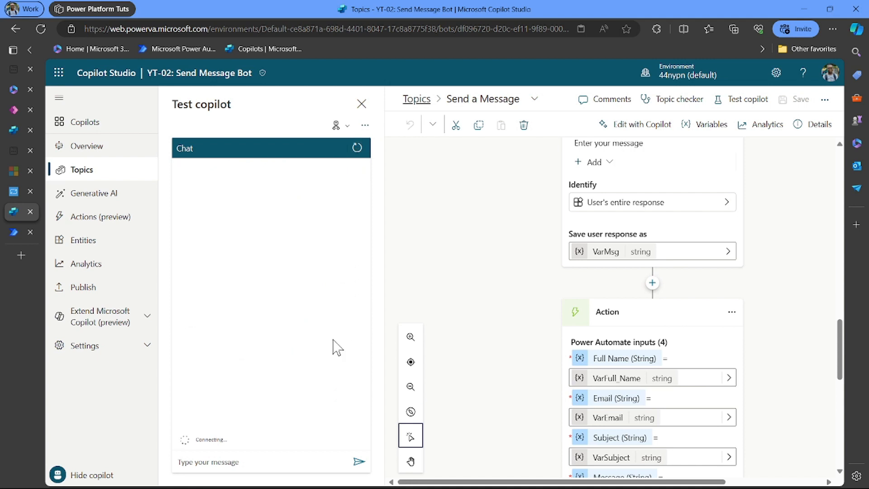
- Trigger the topic with 'send message' and answer the full name question
{"action": "left_click", "coordinate": [261, 462]}
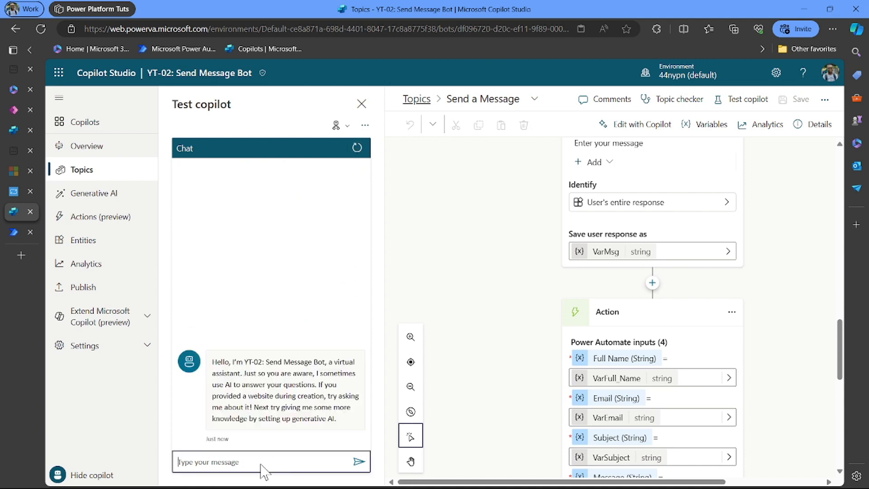
{"action": "key", "text": "Return"}
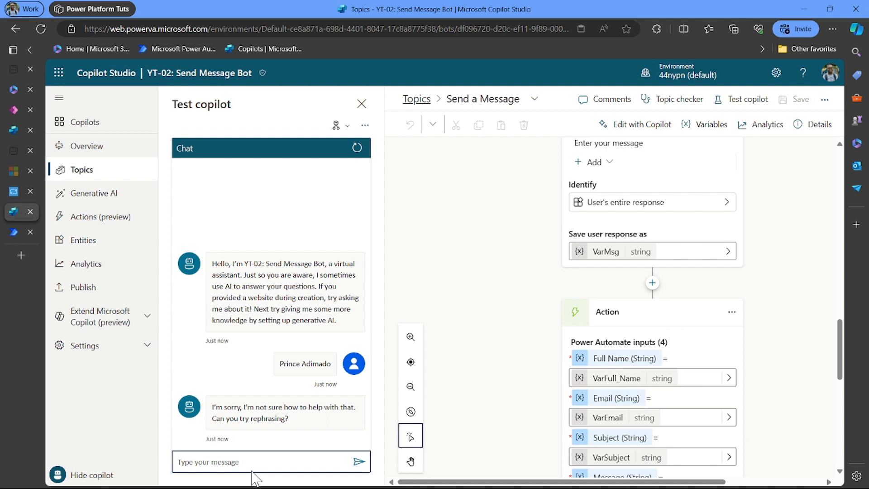
{"action": "type", "text": "send message"}
{"action": "key", "text": "Return"}
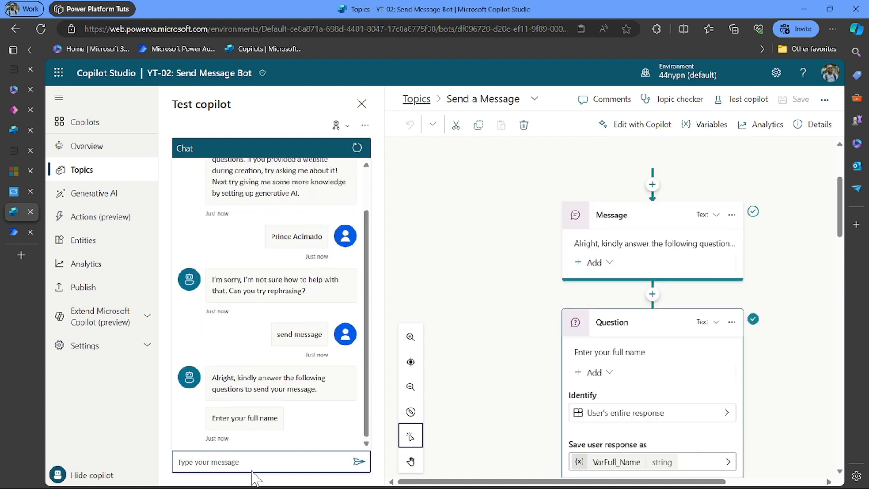
{"action": "key", "text": "Return"}
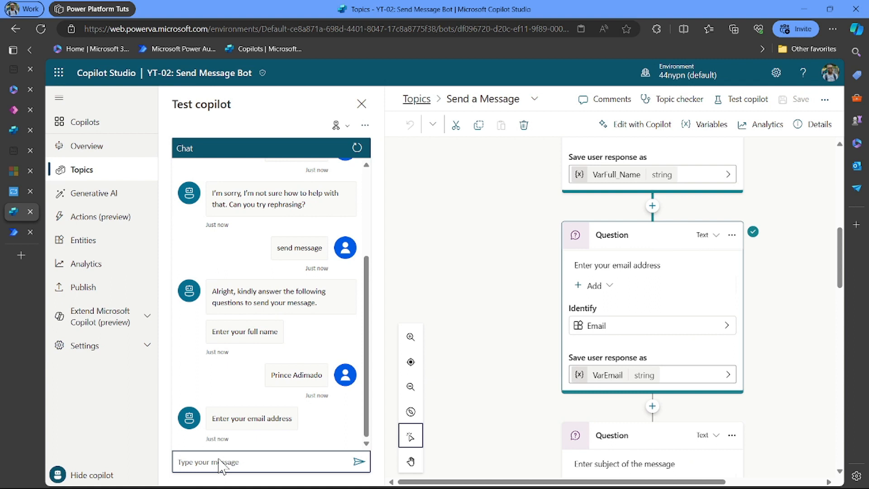
- Answer with the e-mail address pasted from clipboard history
{"action": "type", "text": "P"}
{"action": "key", "text": "BackSpace"}
{"action": "key", "text": "super+v"}
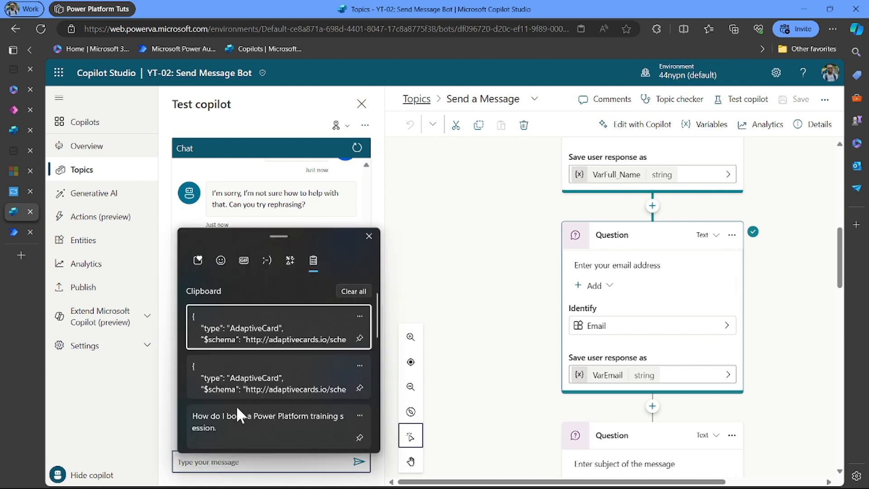
{"action": "scroll", "coordinate": [236, 388], "scroll_direction": "down", "scroll_amount": 6}
{"action": "scroll", "coordinate": [237, 387], "scroll_direction": "down", "scroll_amount": 1}
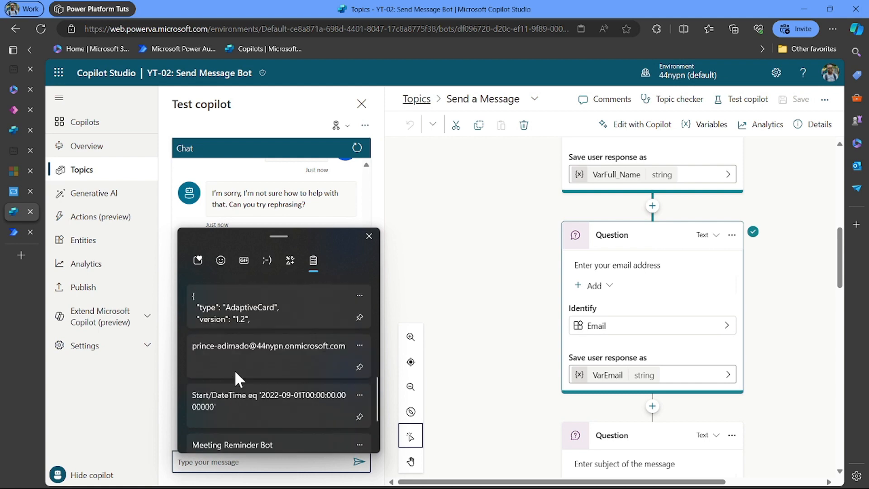
{"action": "left_click", "coordinate": [235, 369]}
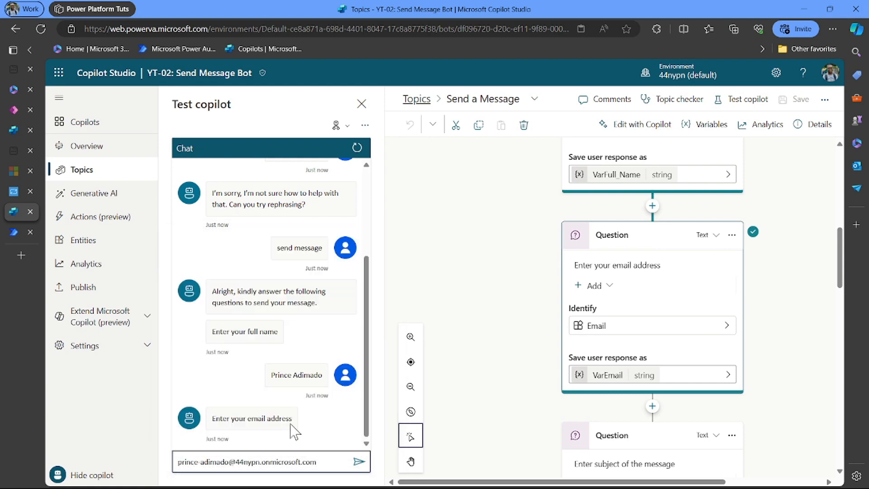
{"action": "key", "text": "Return"}
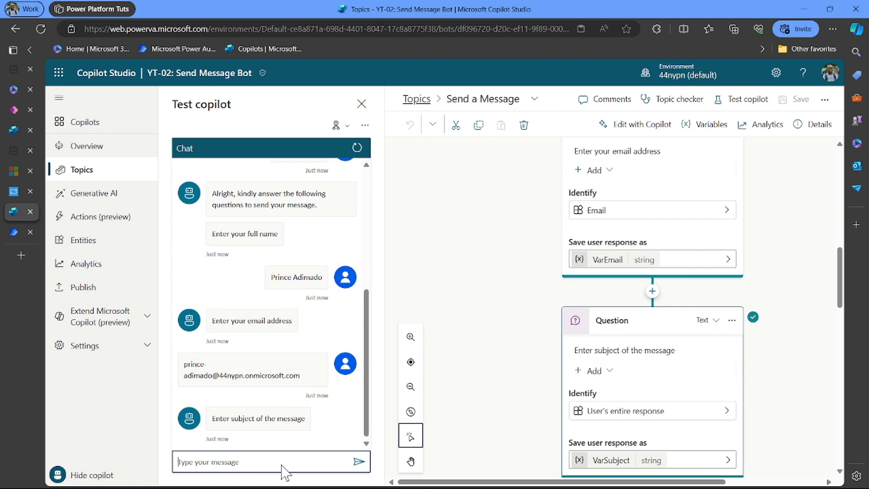
- Enter subject 'Power Platform' and paste the training session question as the message
{"action": "type", "text": "Power Platform"}
{"action": "key", "text": "Return"}
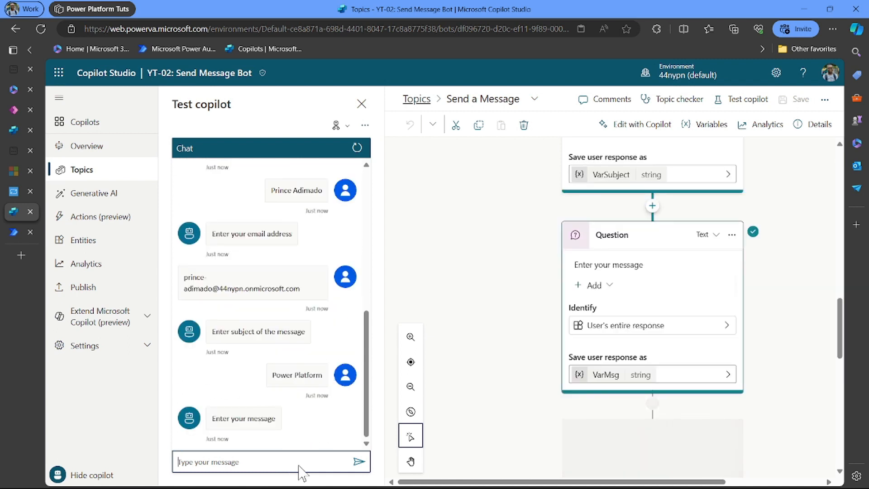
{"action": "key", "text": "super+v"}
{"action": "scroll", "coordinate": [295, 385], "scroll_direction": "down", "scroll_amount": 1}
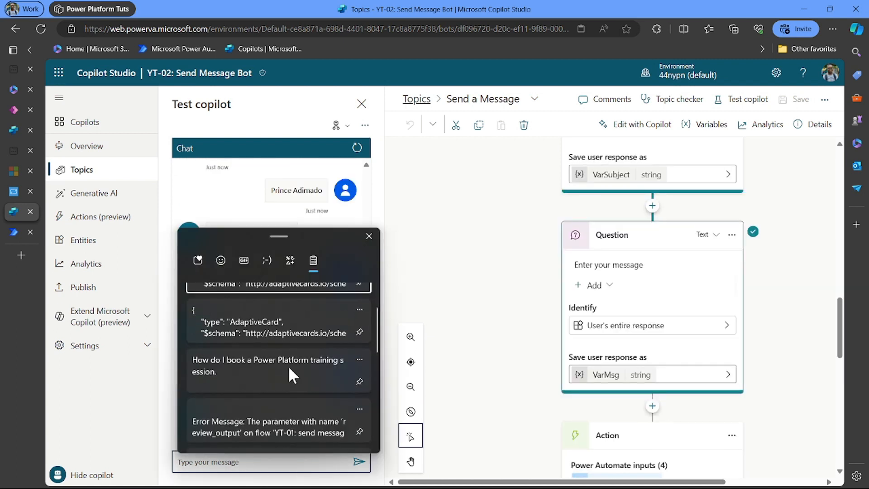
{"action": "left_click", "coordinate": [289, 366]}
{"action": "key", "text": "Return"}
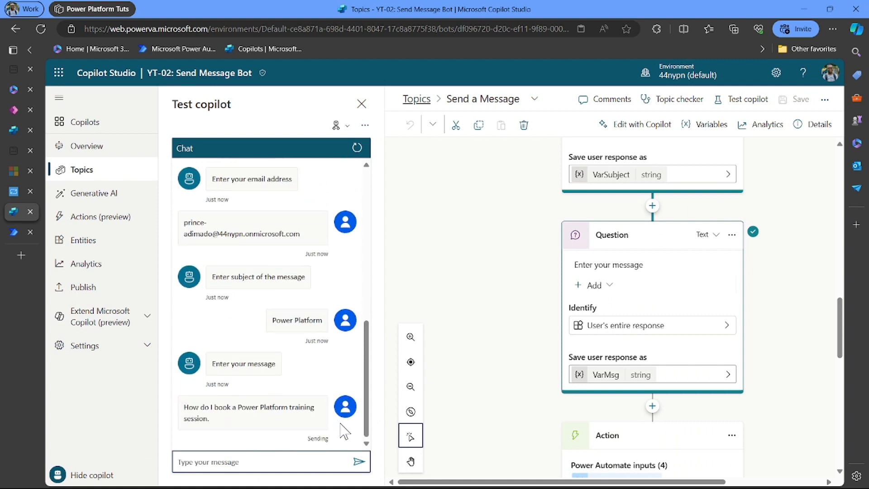